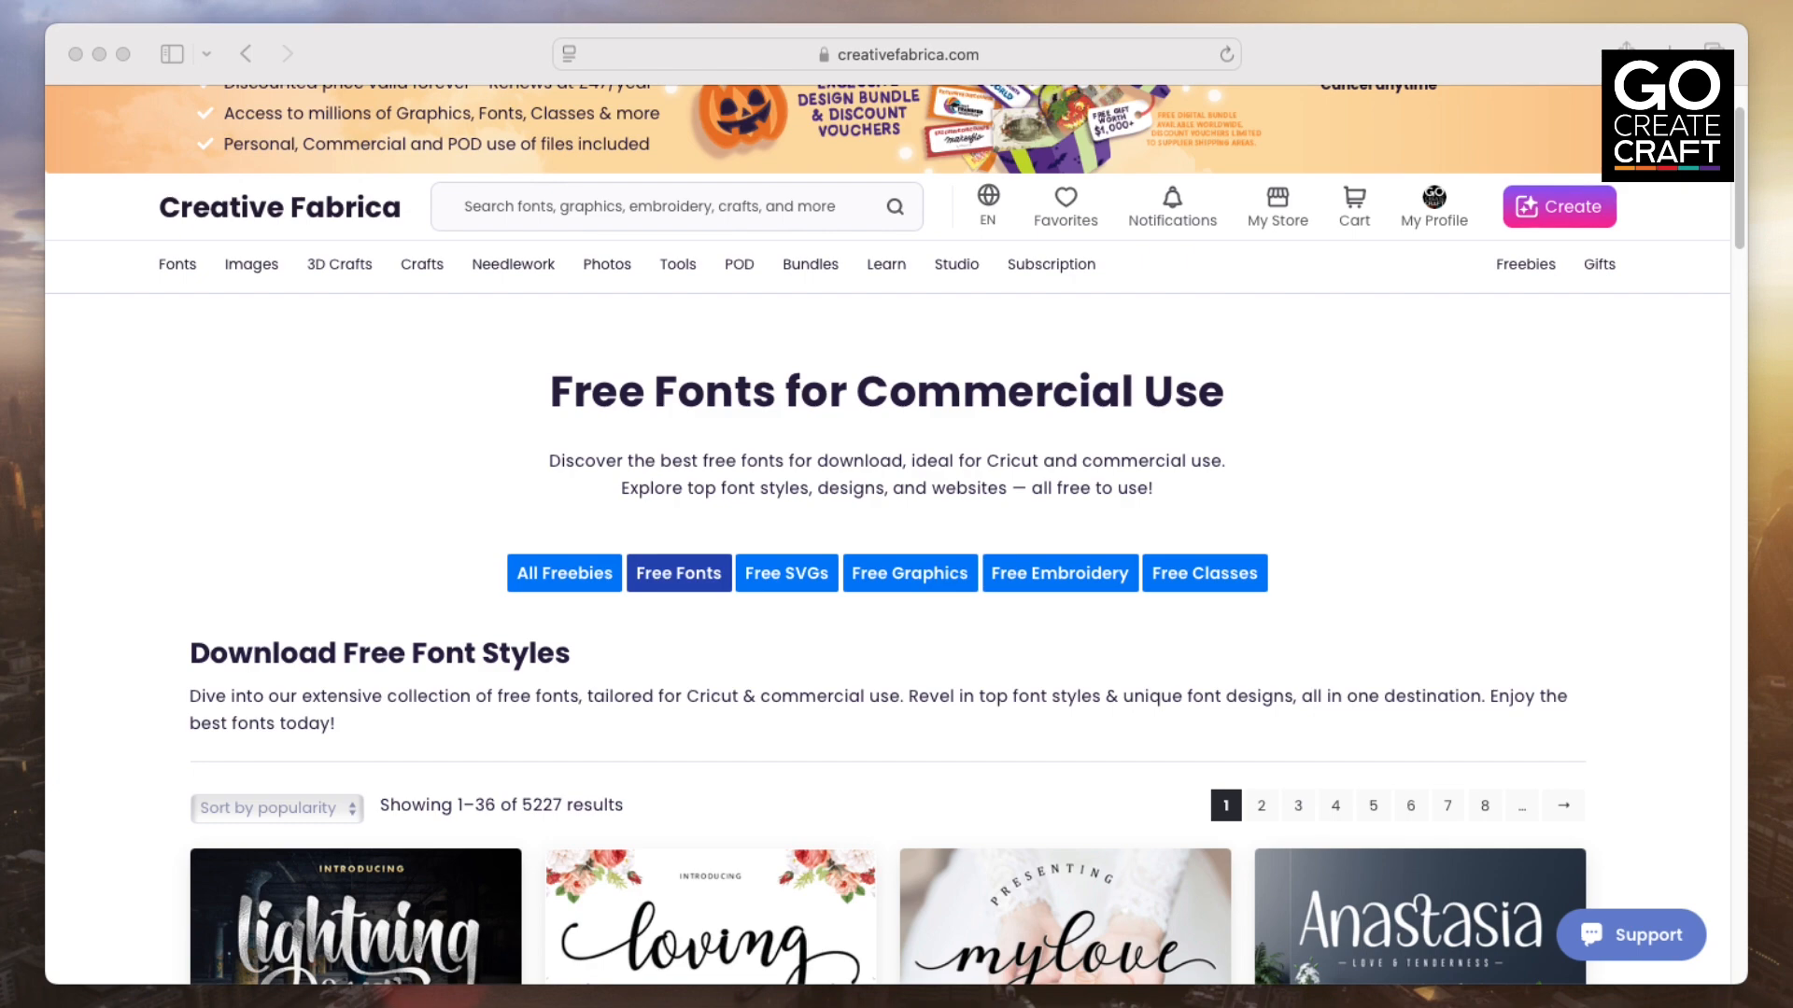
Browse the Free Fonts for Commercial Use listing and examine the font styles offered on its first page
scroll(895, 535, down, 5)
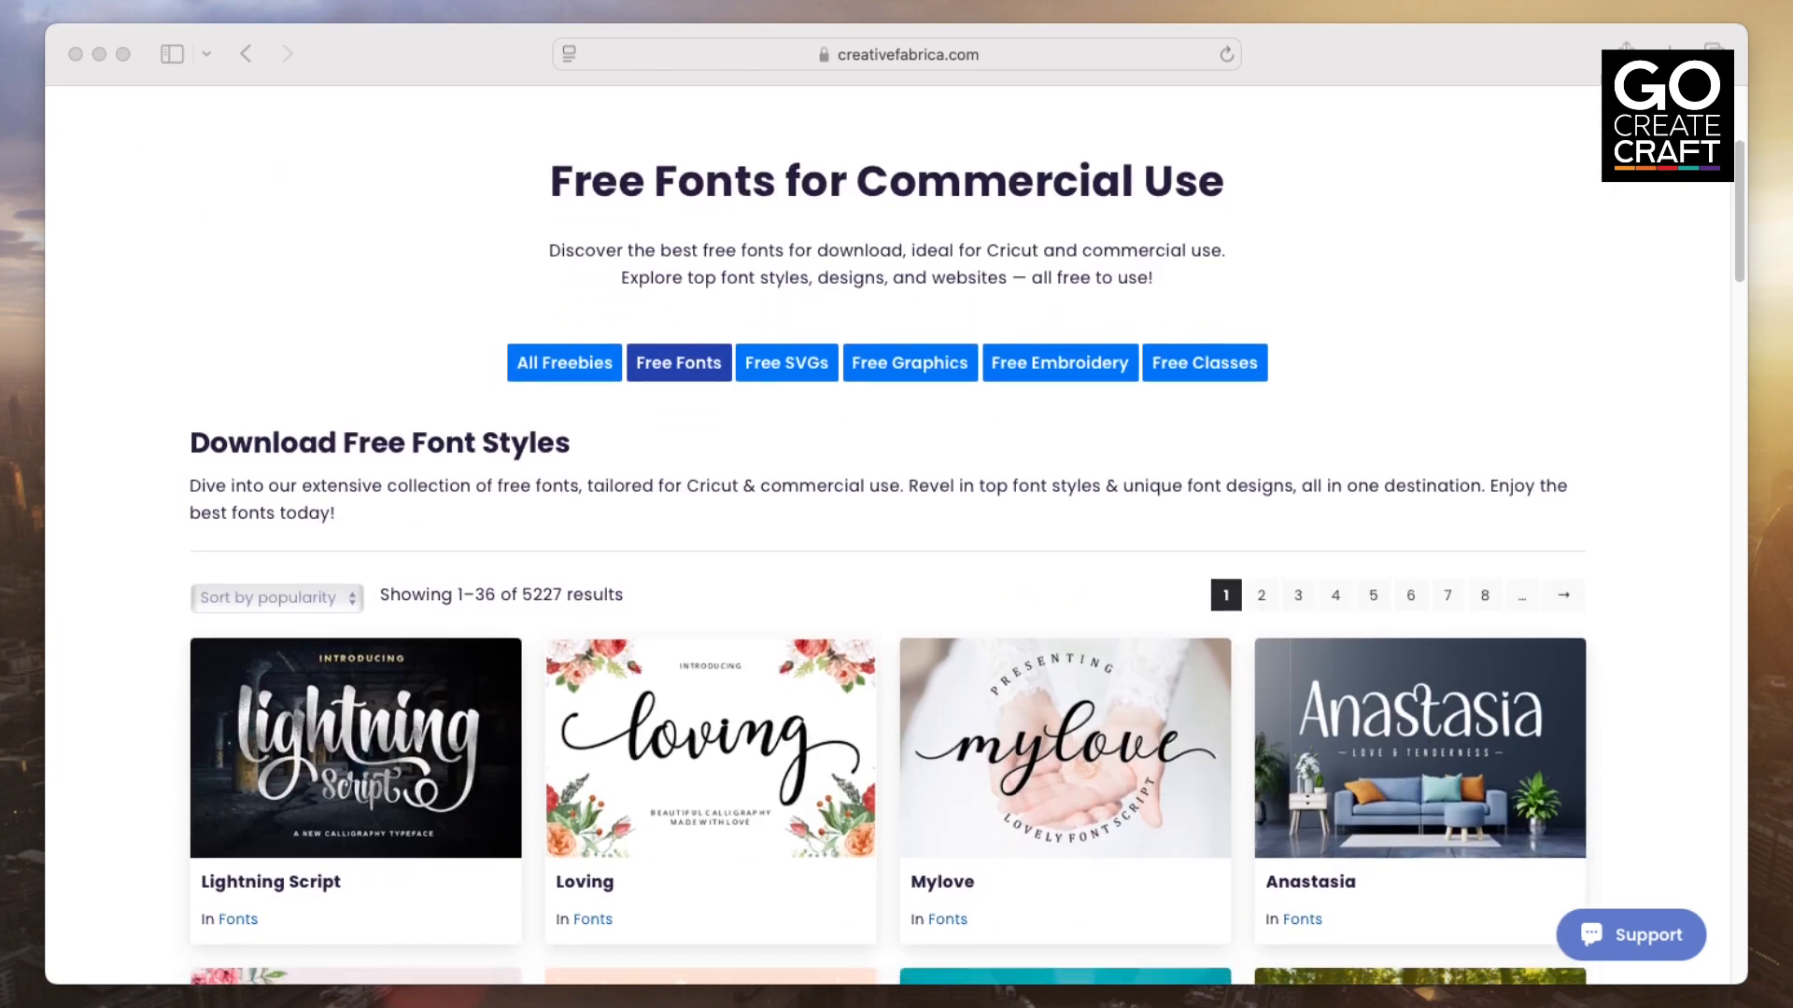
scroll(894, 535, down, 6)
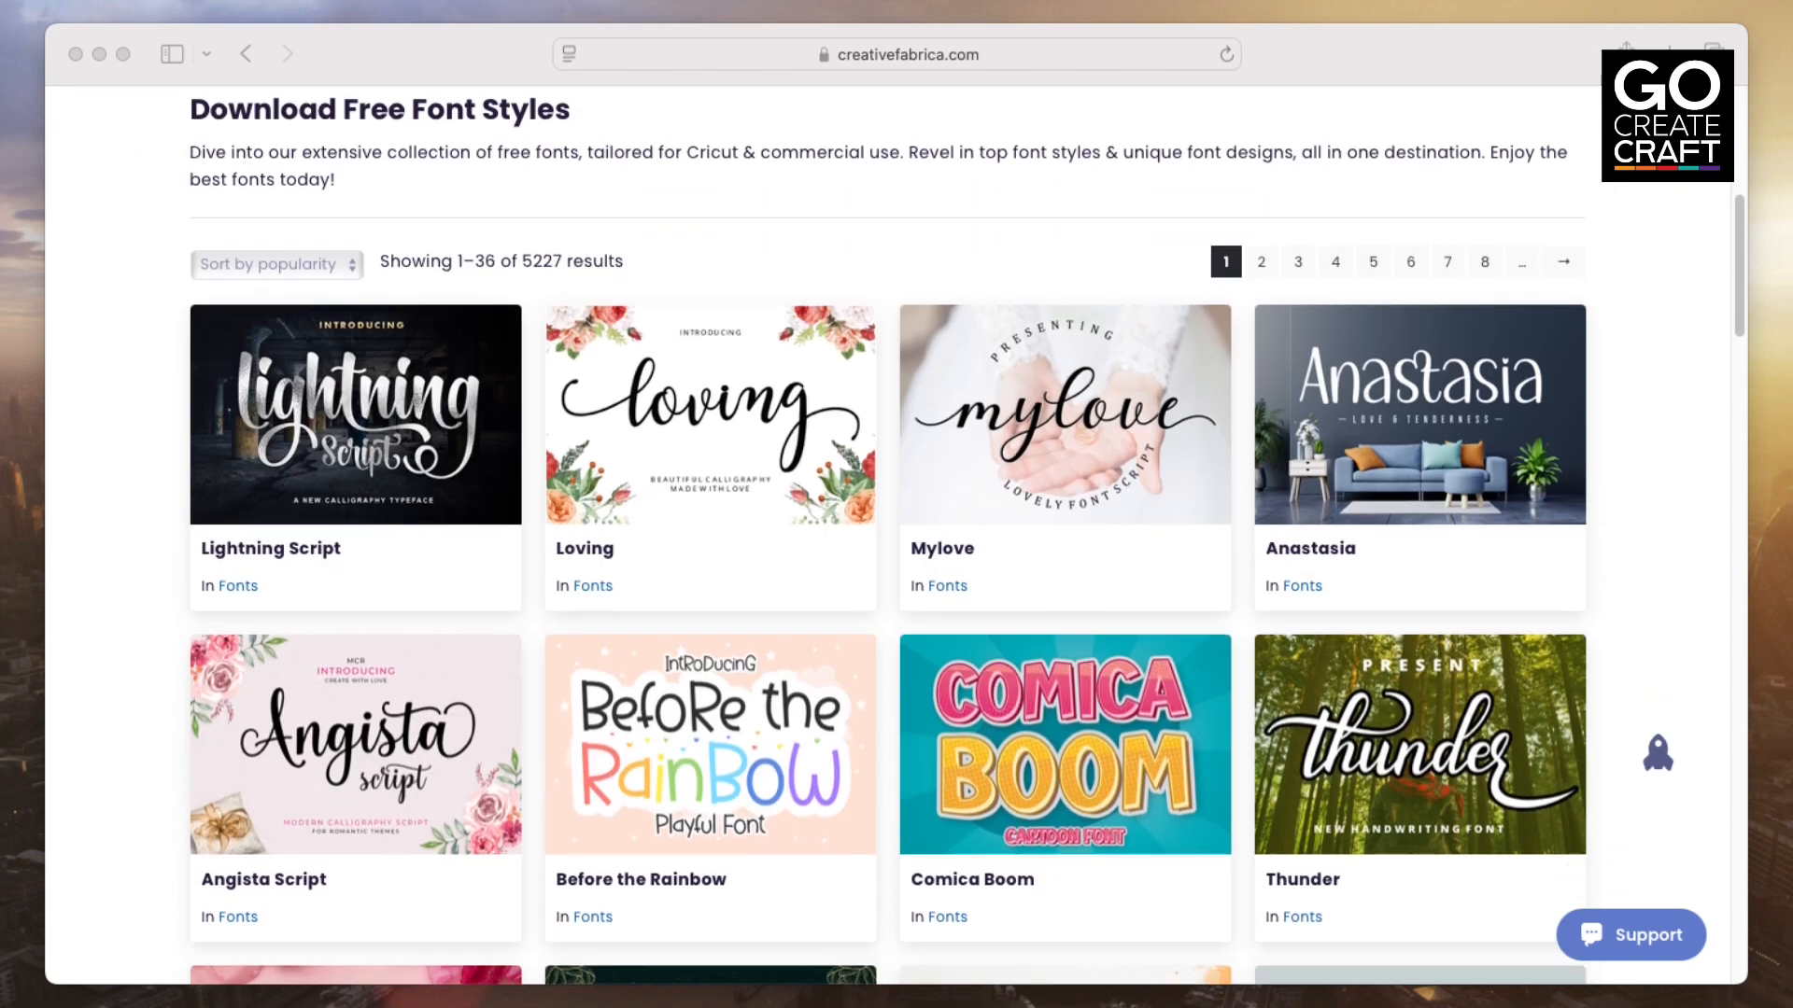
scroll(895, 535, down, 5)
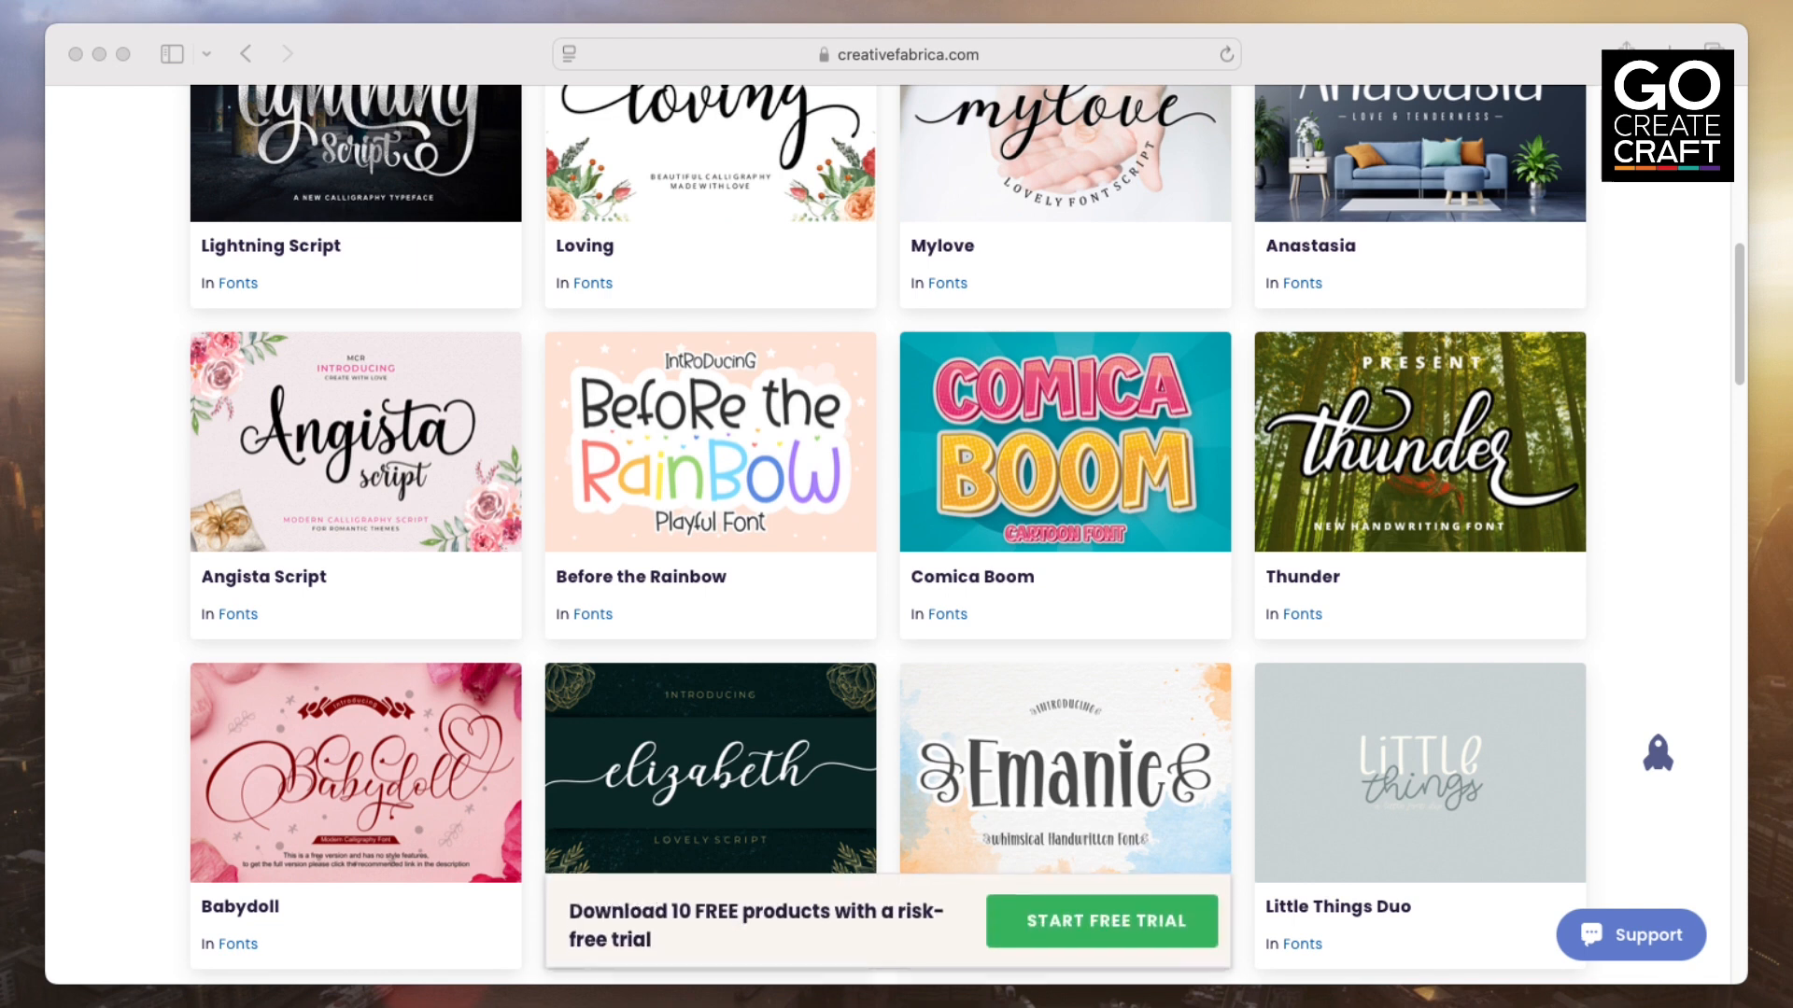
scroll(894, 535, down, 2)
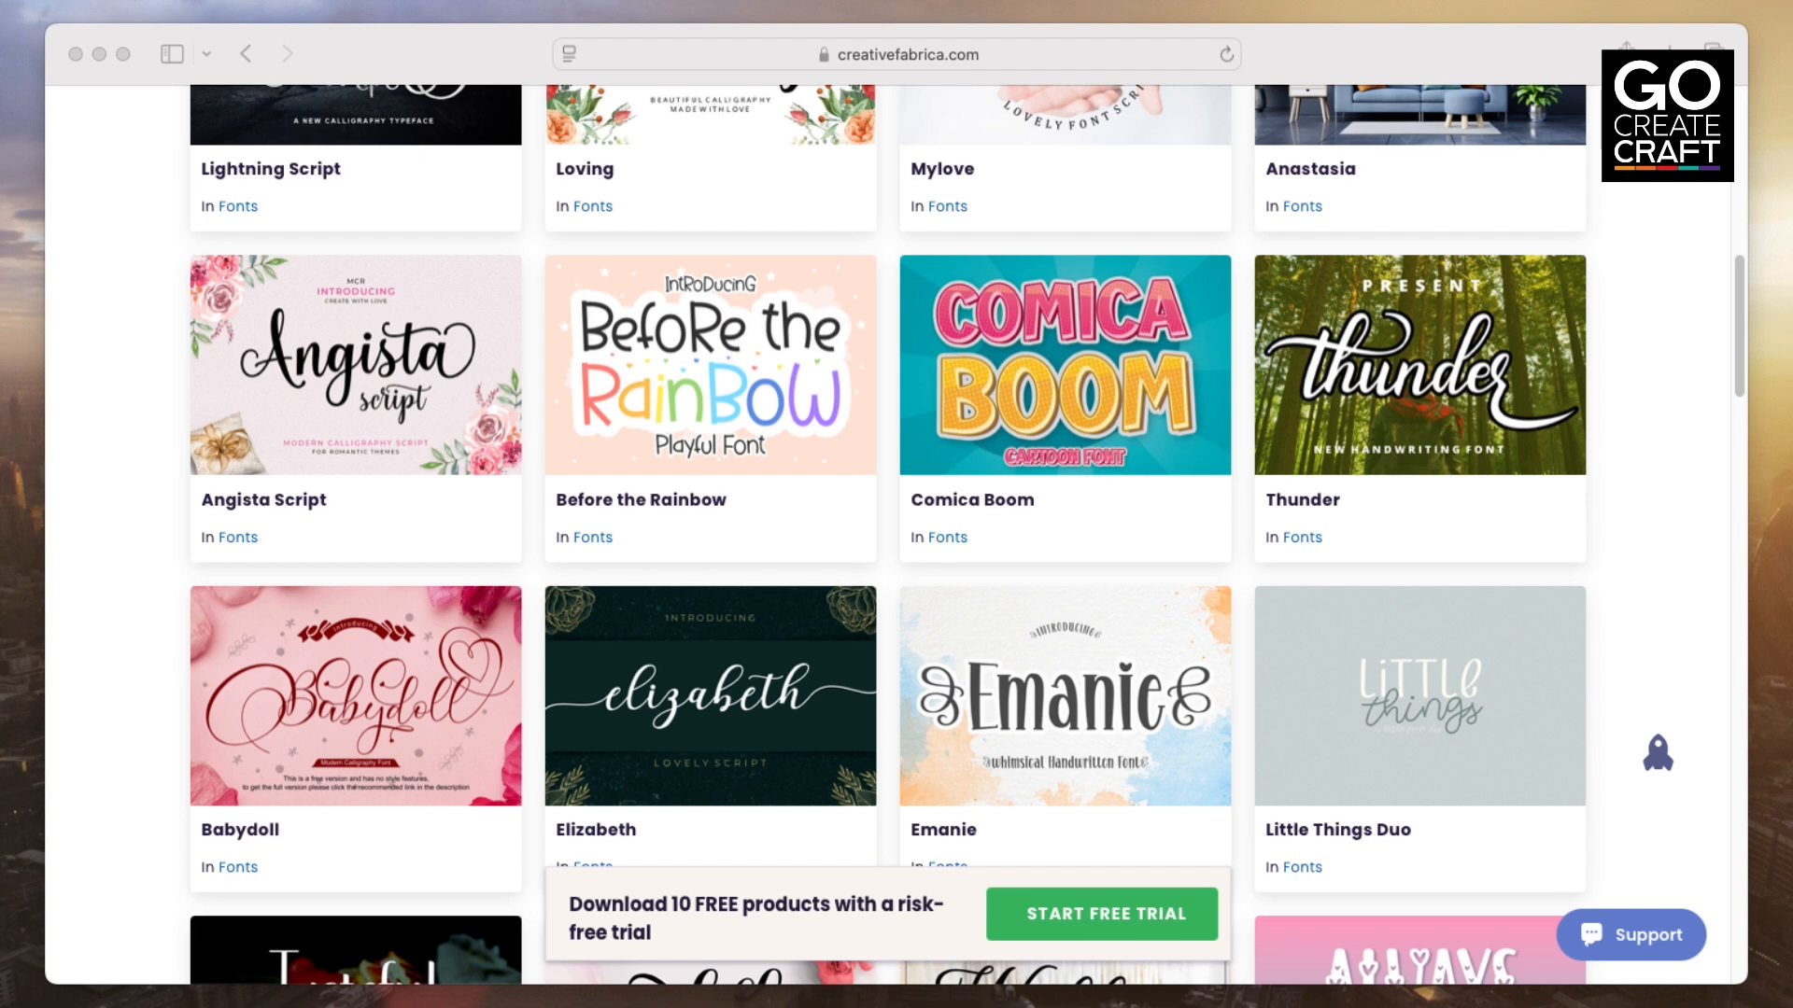
scroll(887, 532, down, 2)
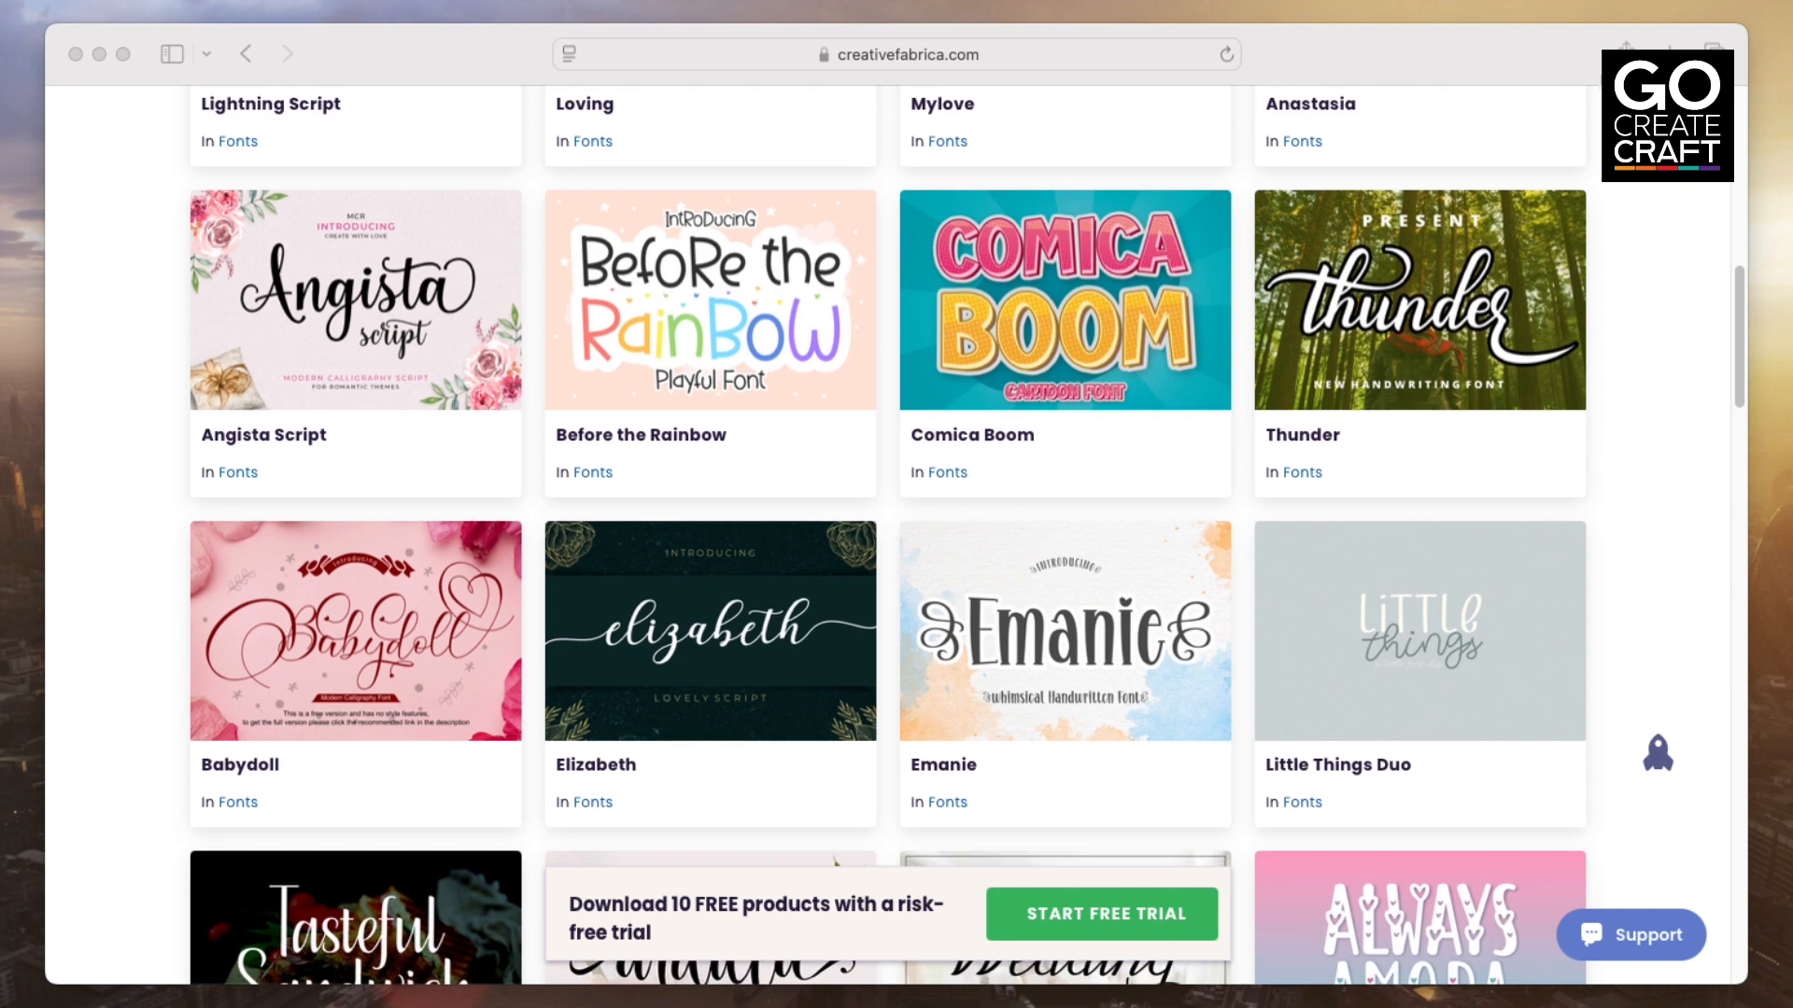
scroll(887, 532, down, 4)
scroll(887, 532, down, 2)
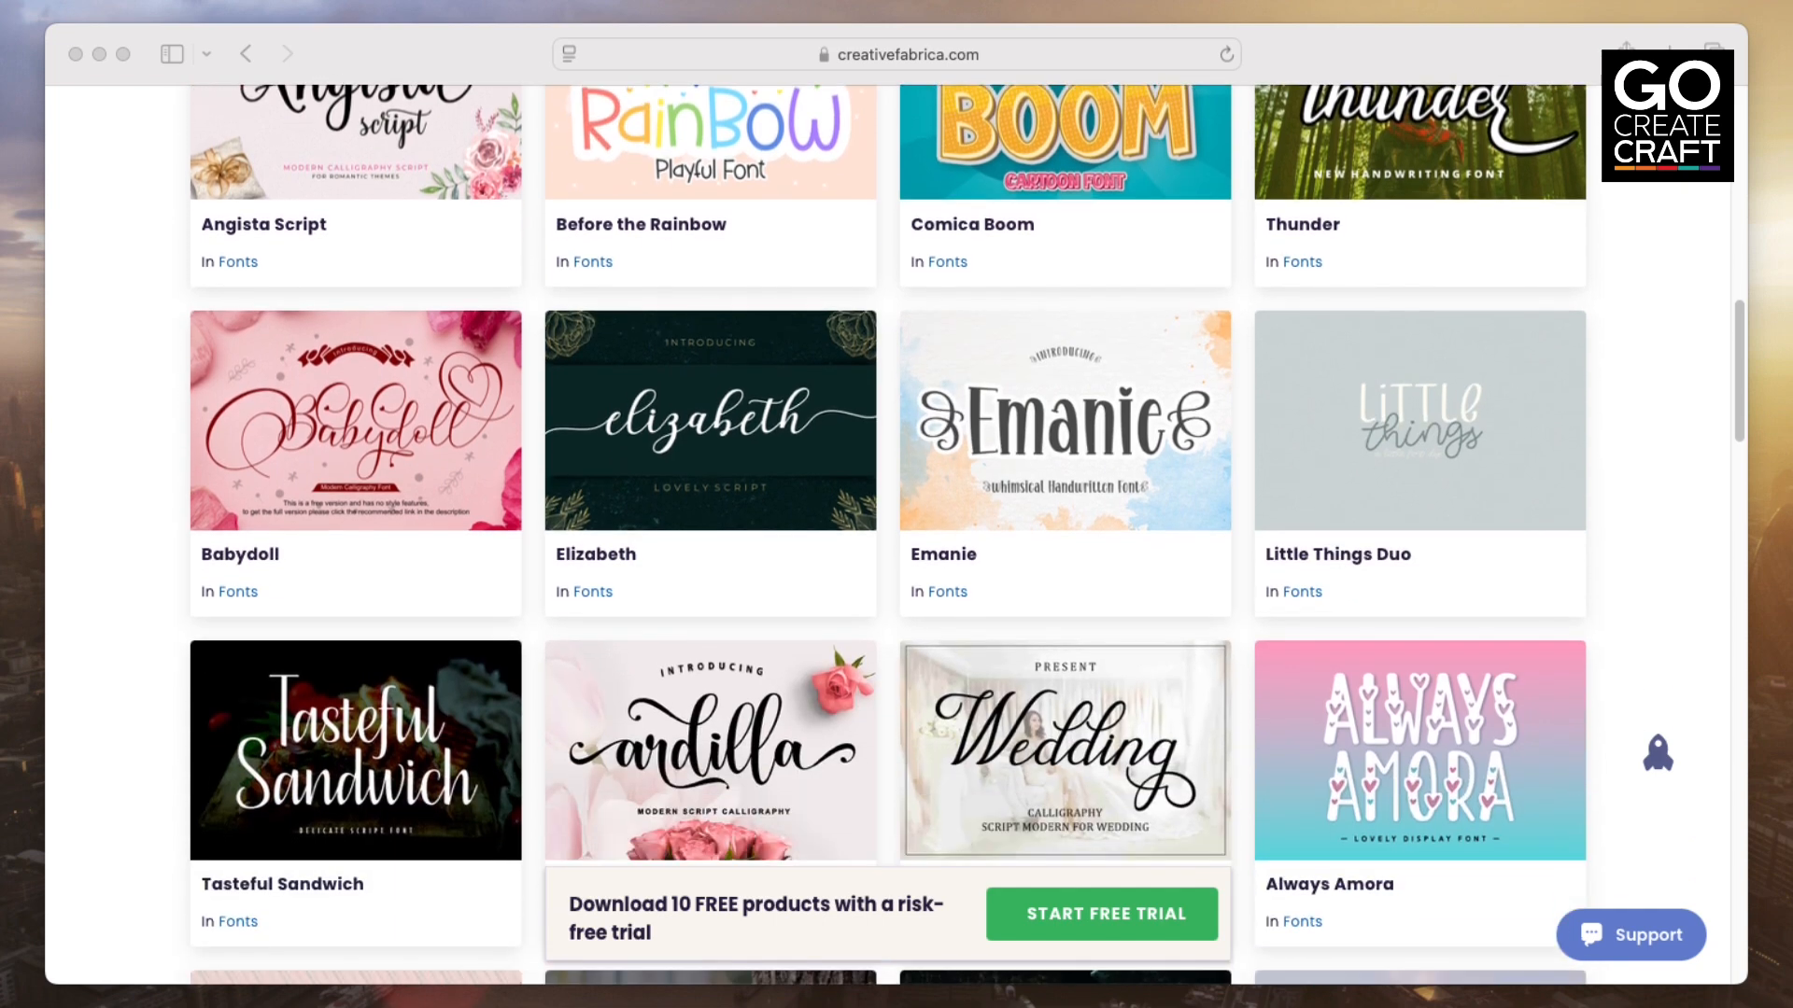
scroll(887, 532, down, 2)
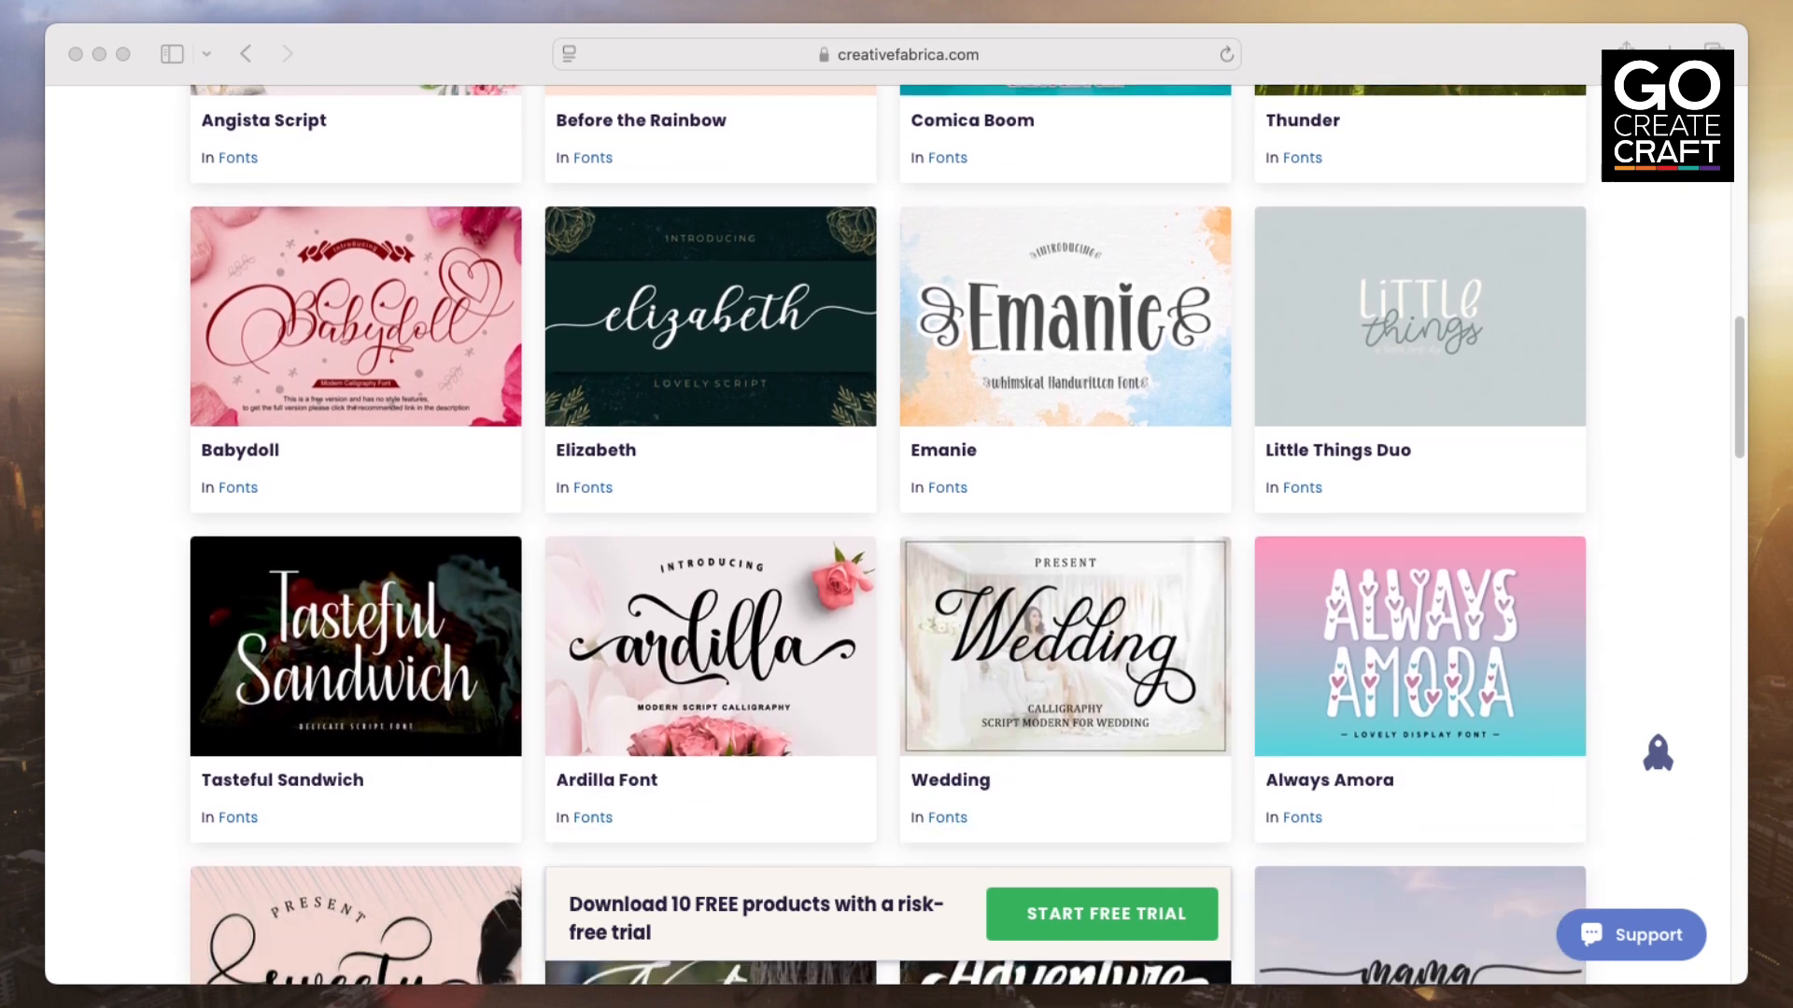
scroll(887, 532, up, 9)
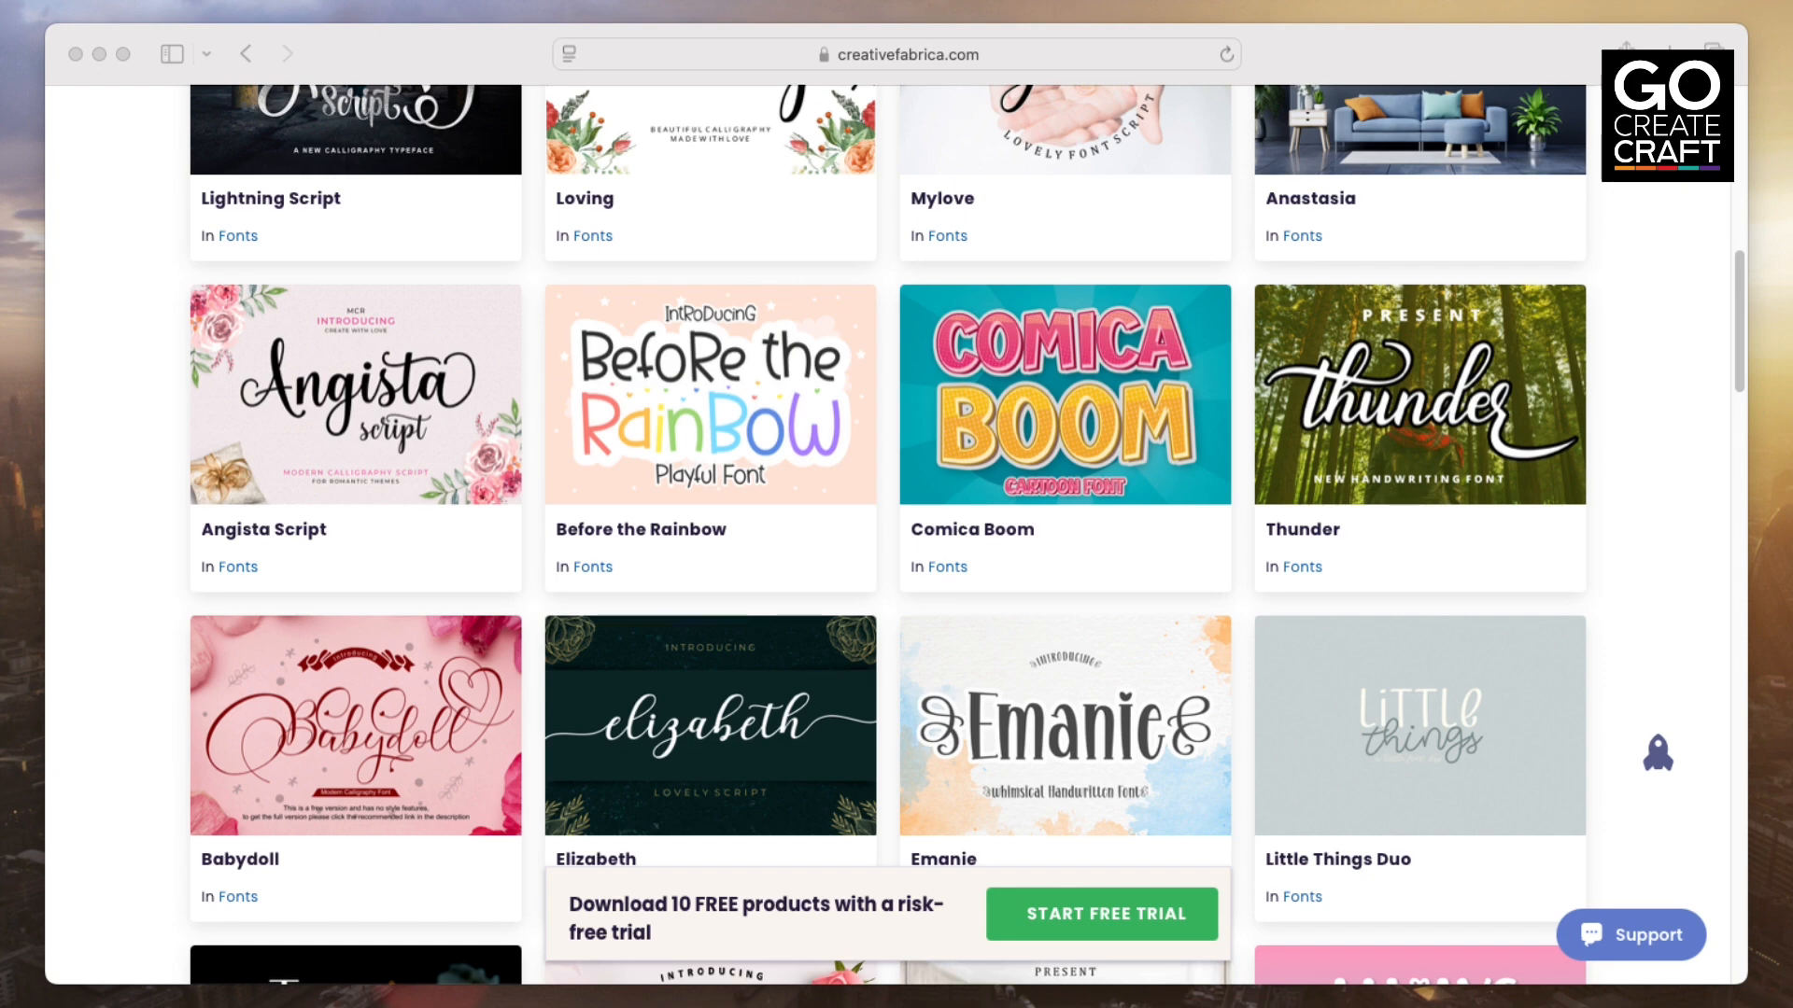
scroll(888, 535, down, 5)
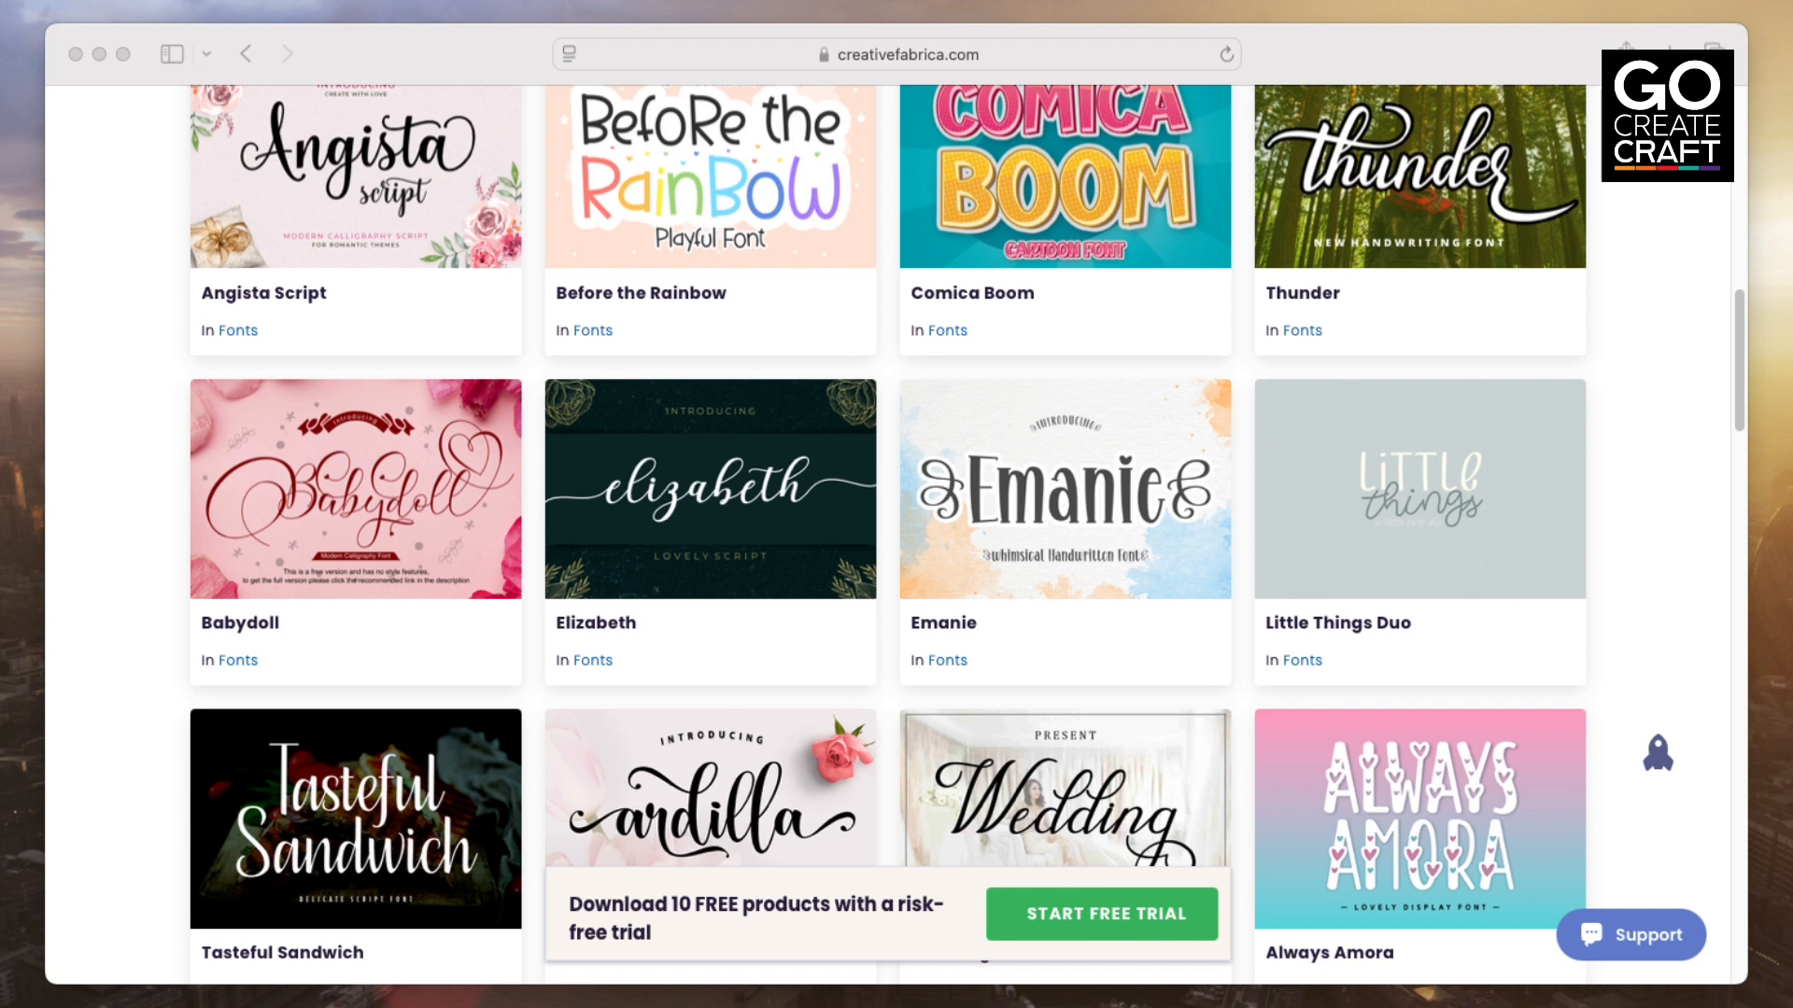
scroll(966, 535, down, 3)
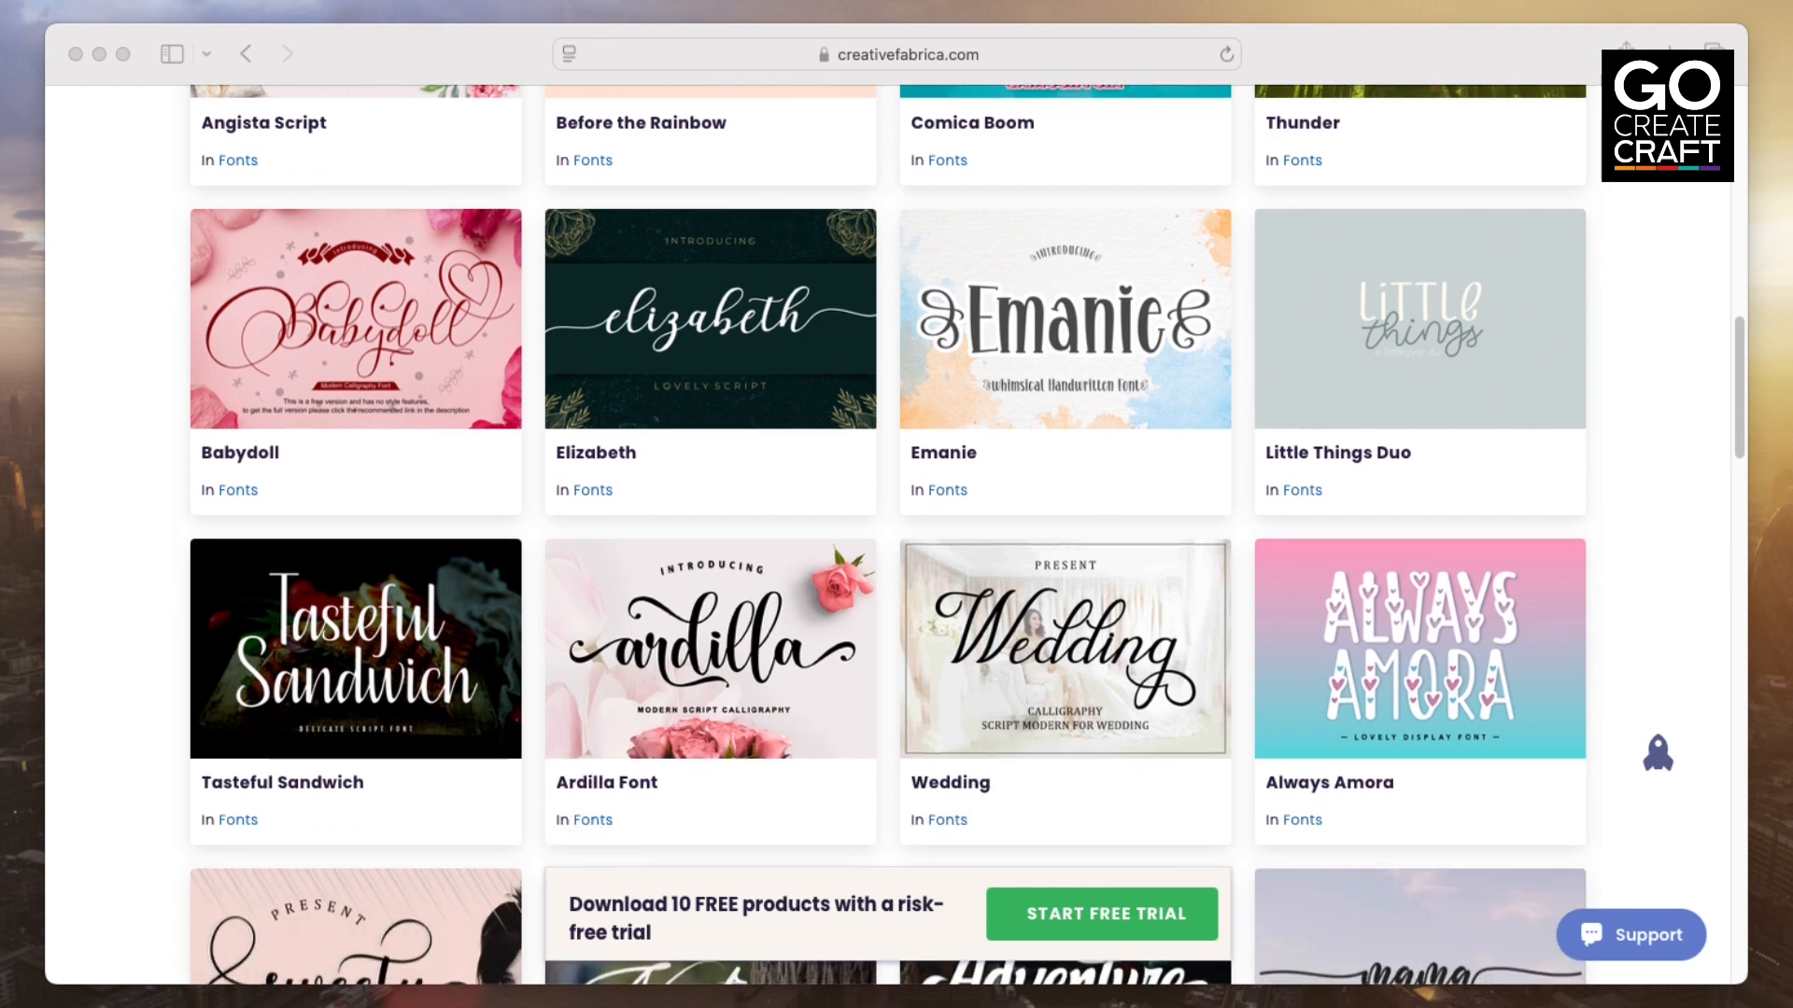
scroll(966, 535, down, 5)
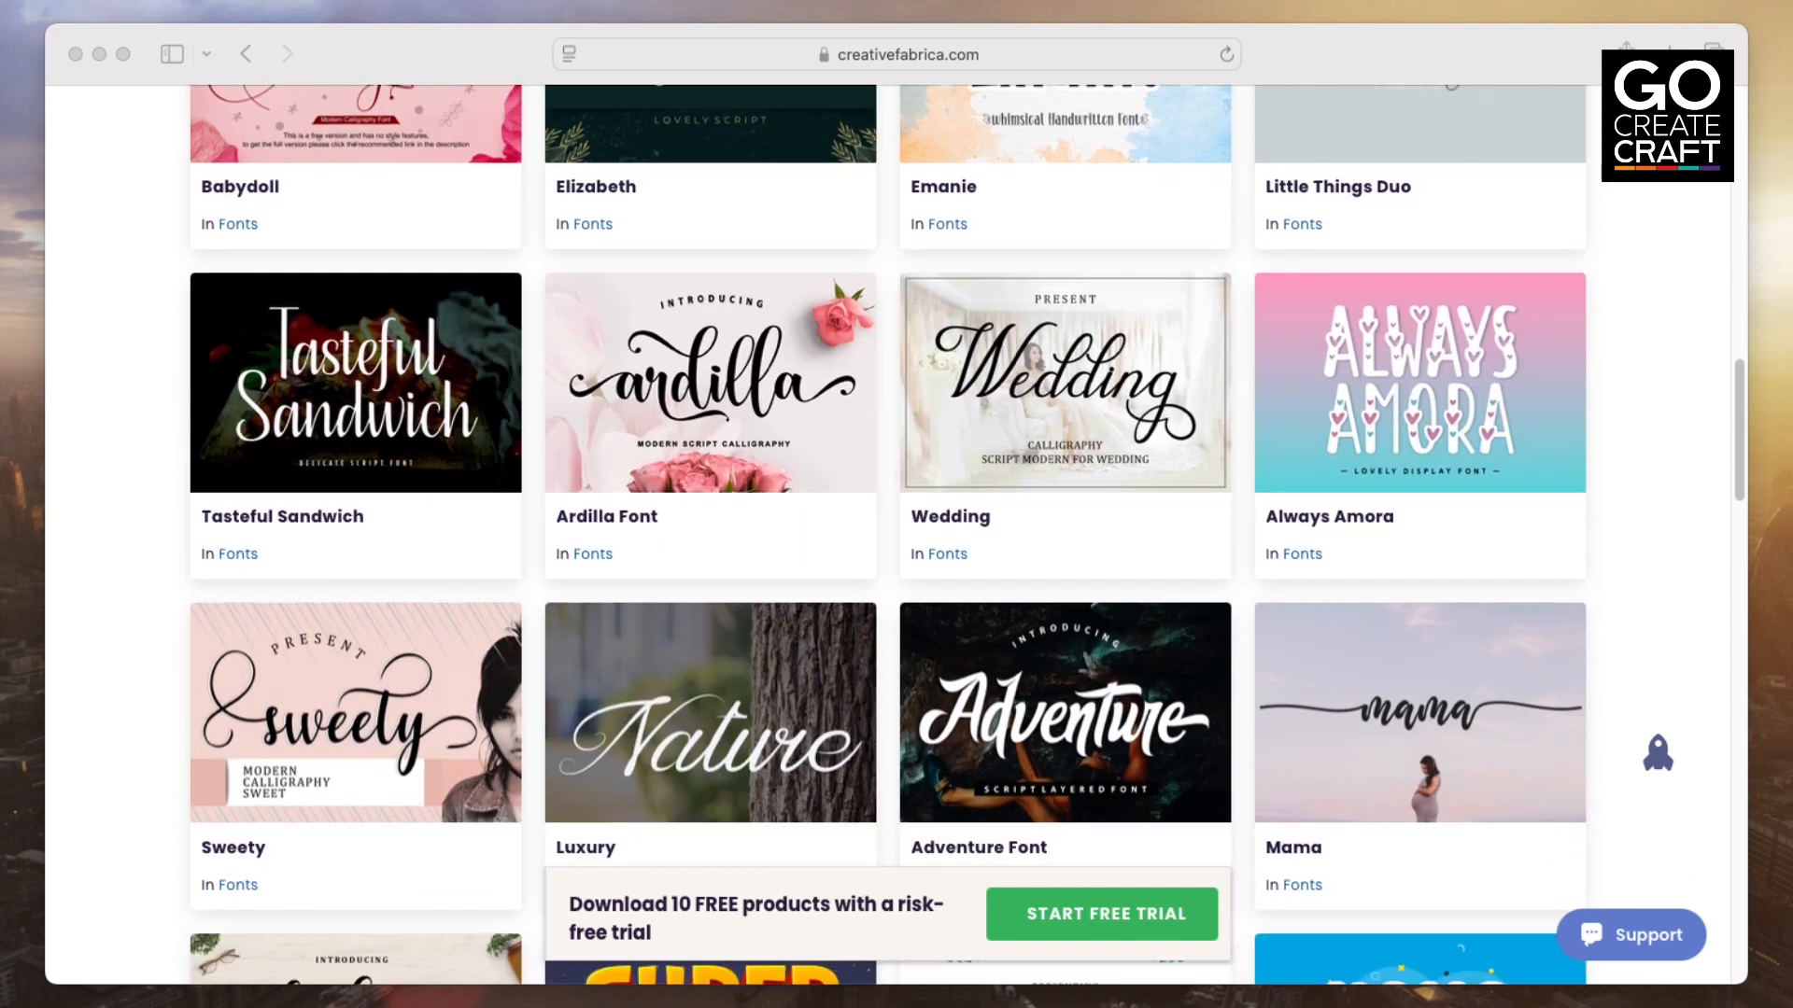
scroll(967, 535, down, 3)
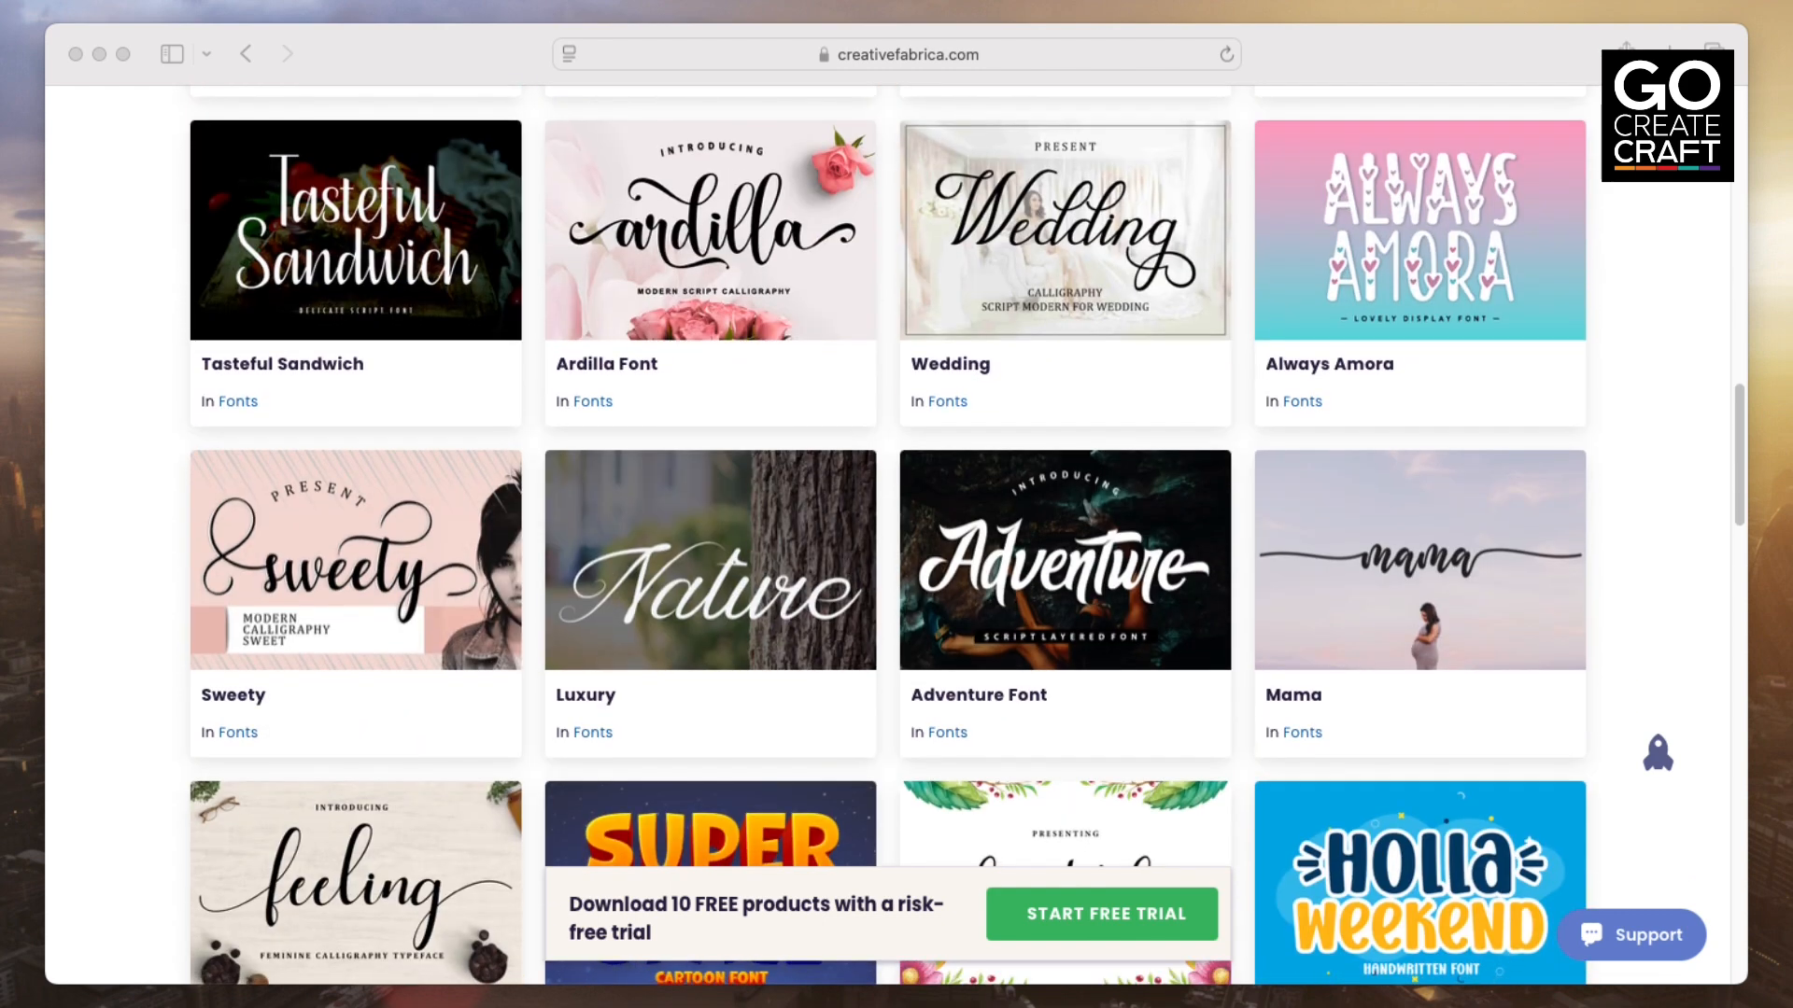
scroll(966, 535, down, 2)
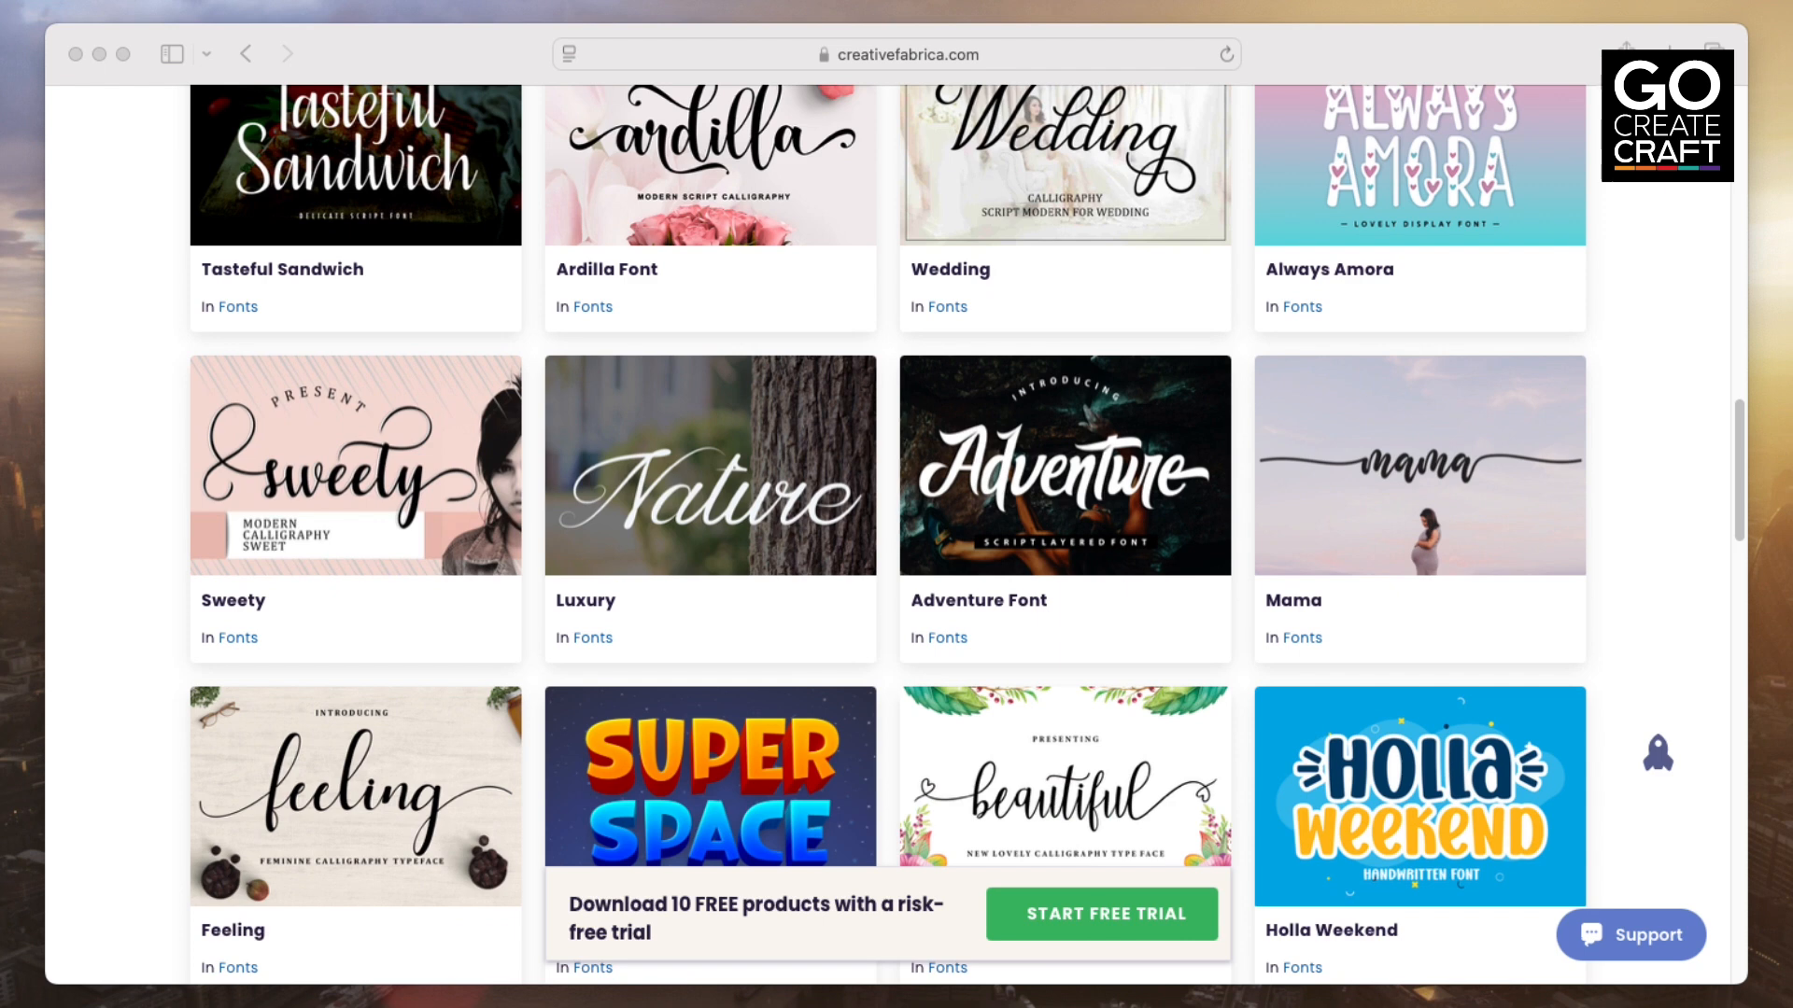
scroll(888, 535, down, 3)
scroll(888, 535, down, 1)
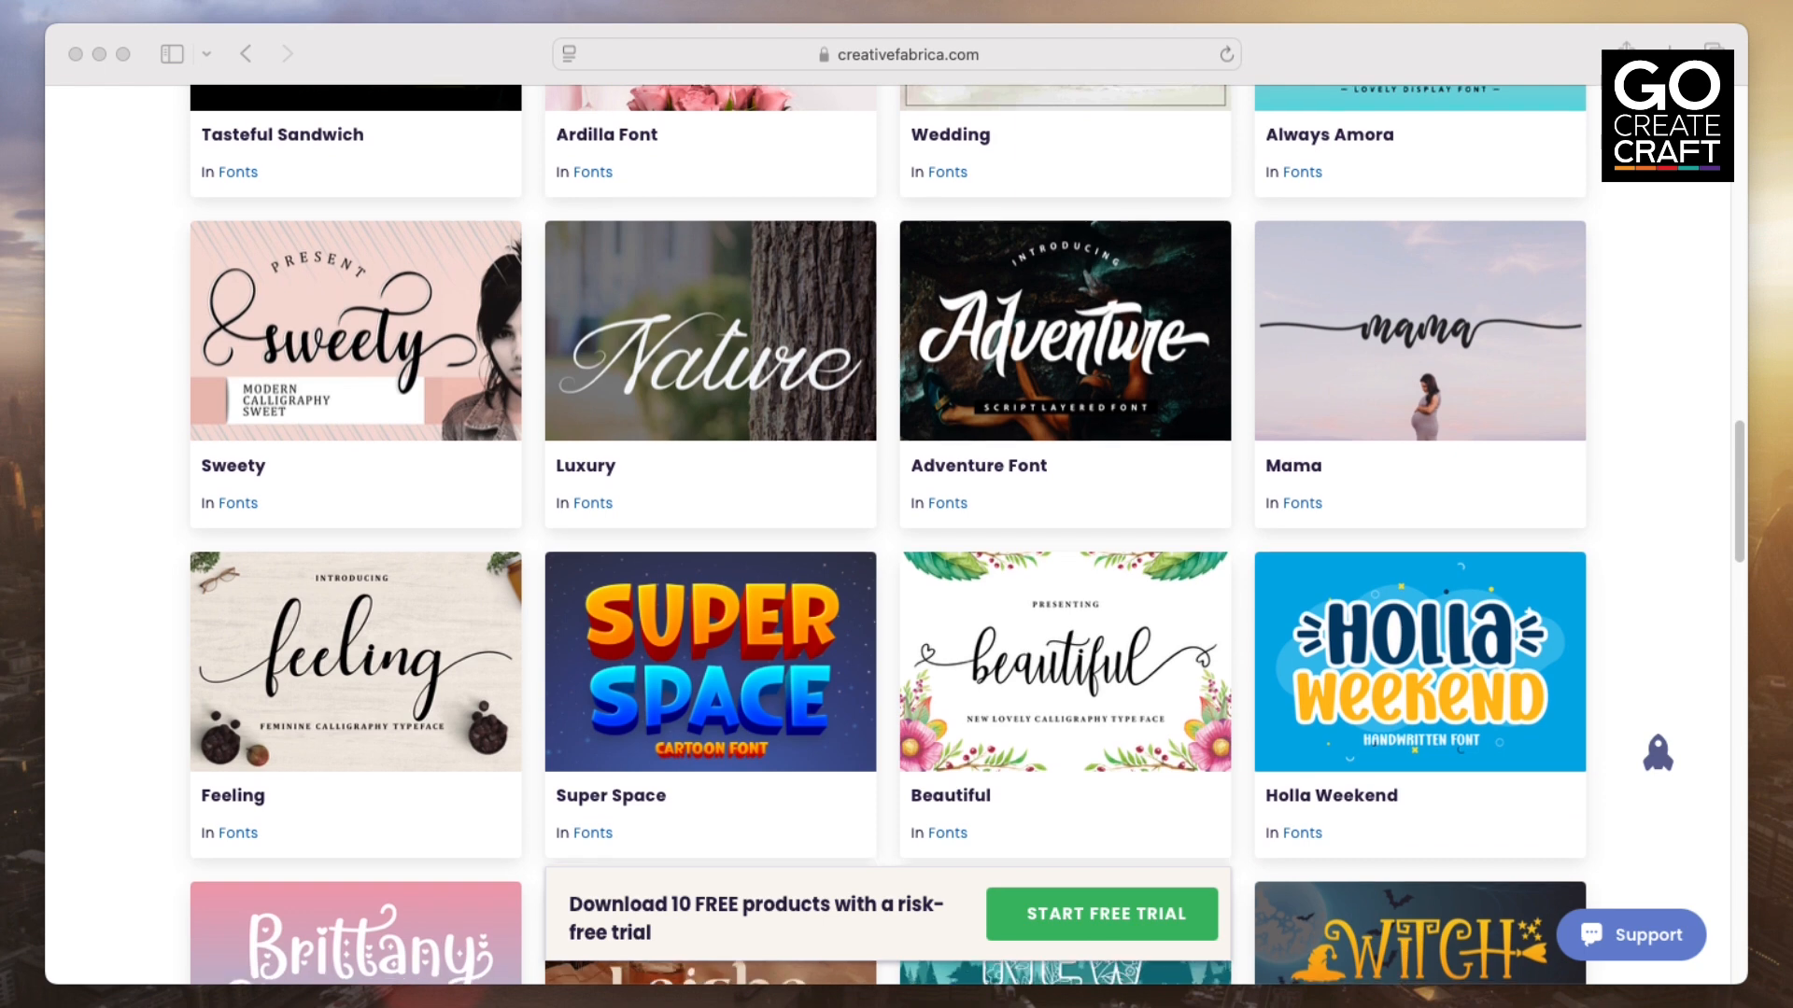
scroll(888, 535, down, 3)
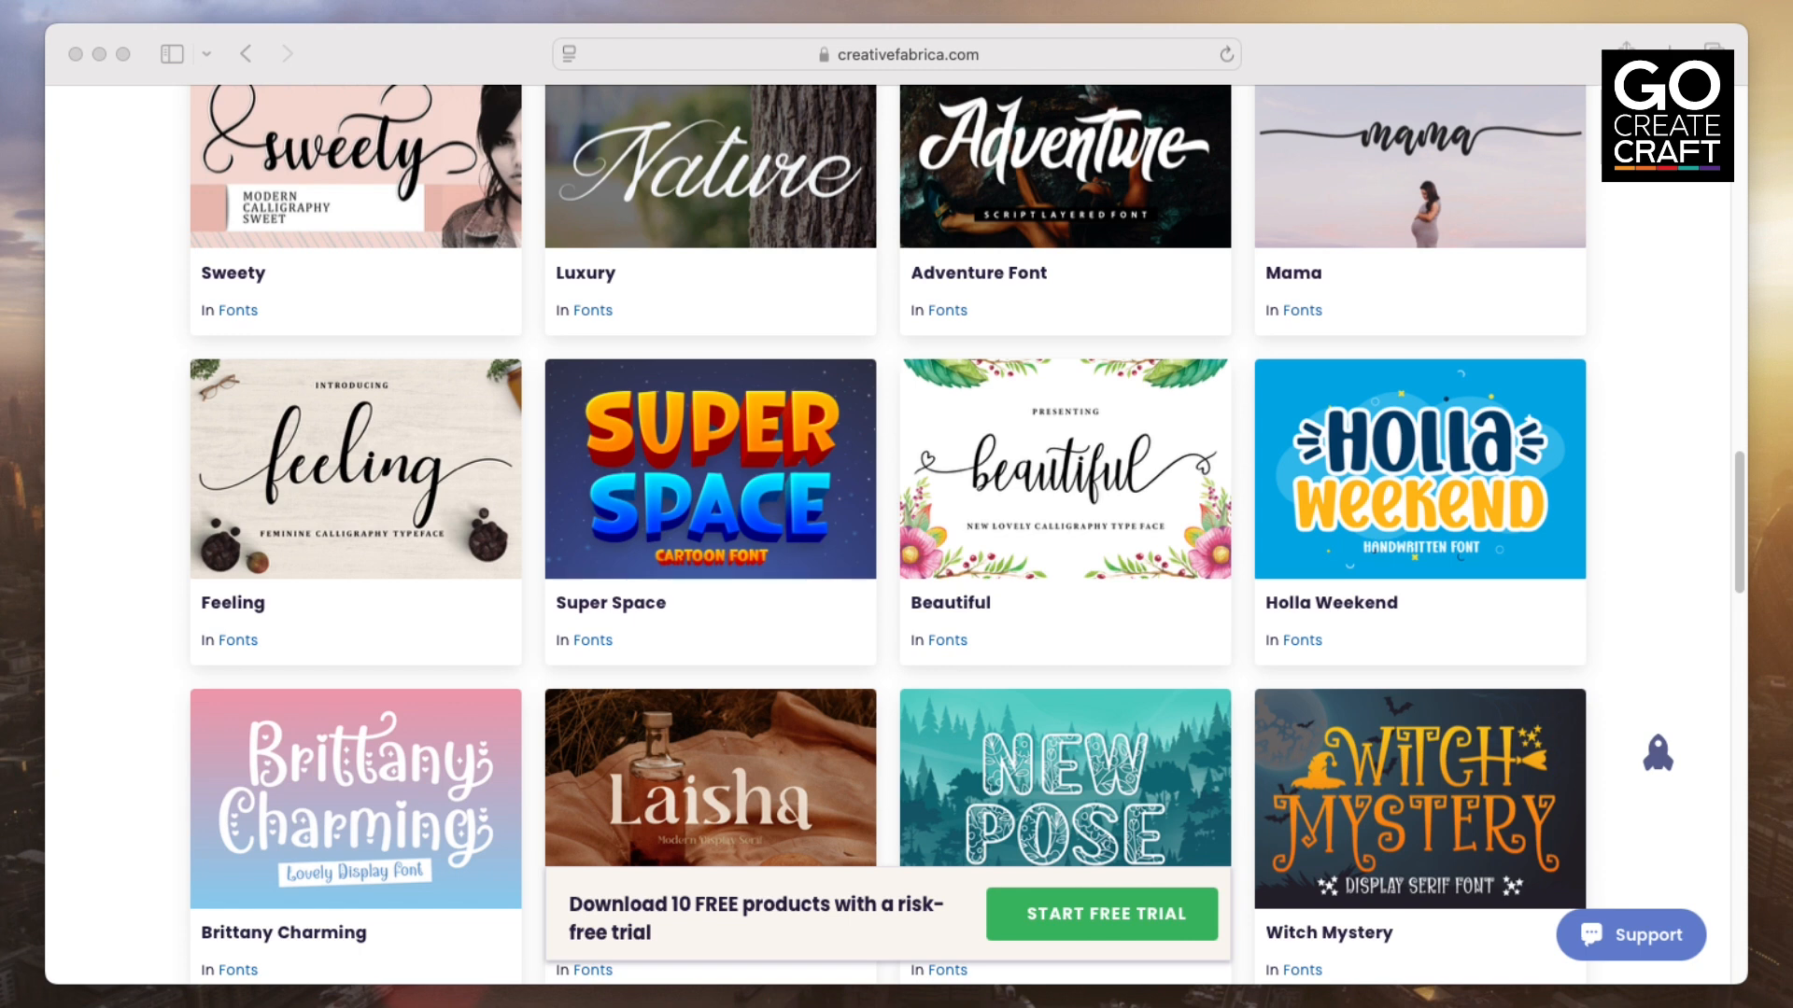
Open the Super Space font's product page and examine its Alien Ships preview and its description and compatibility details
click(729, 505)
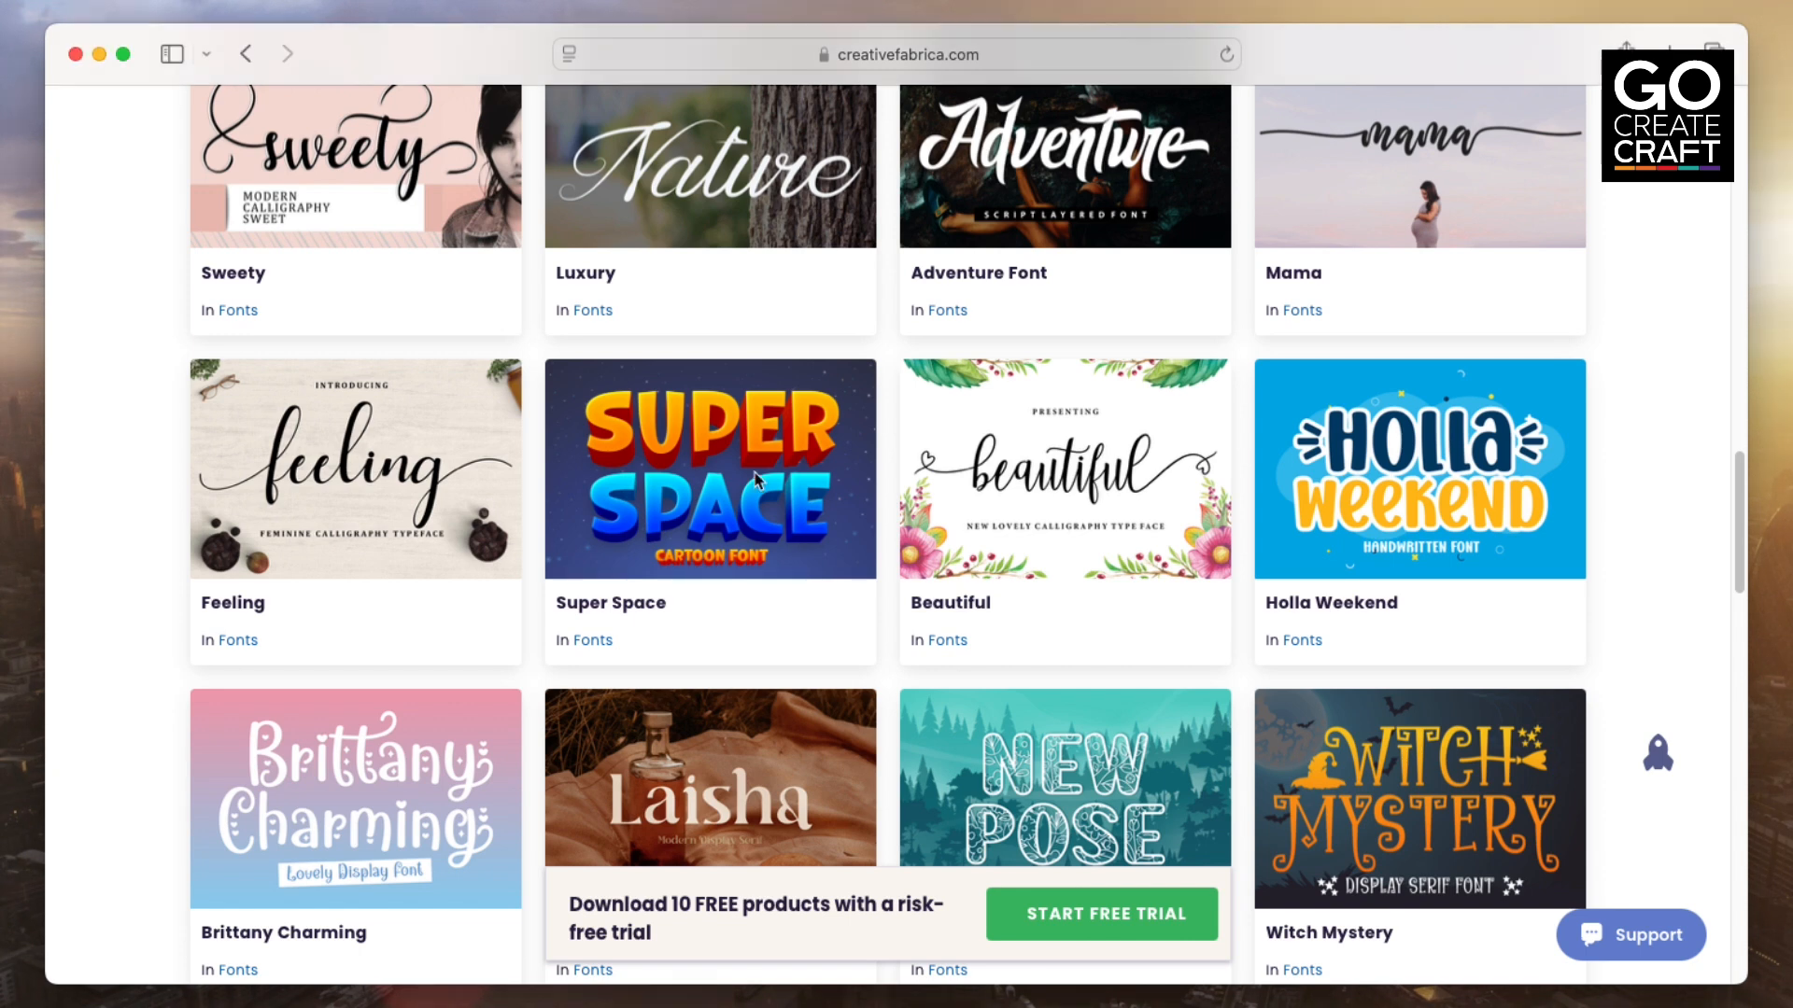
click(653, 602)
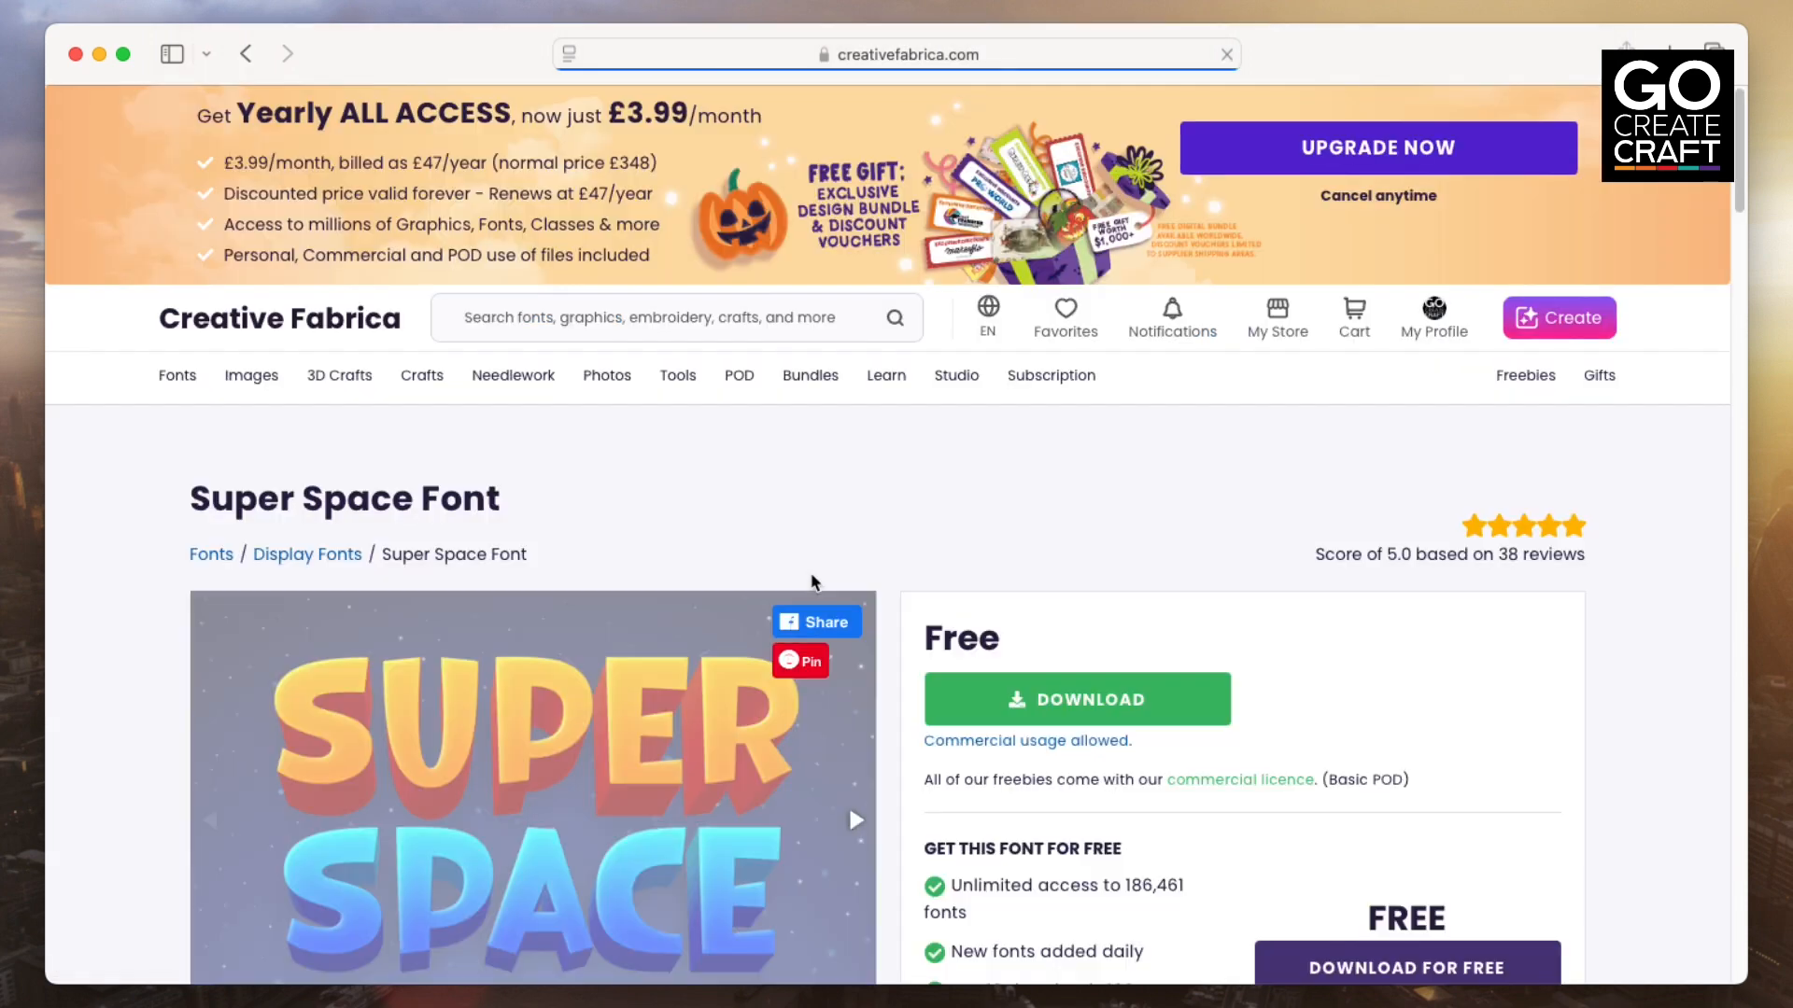
scroll(1074, 720, down, 3)
scroll(1075, 721, down, 2)
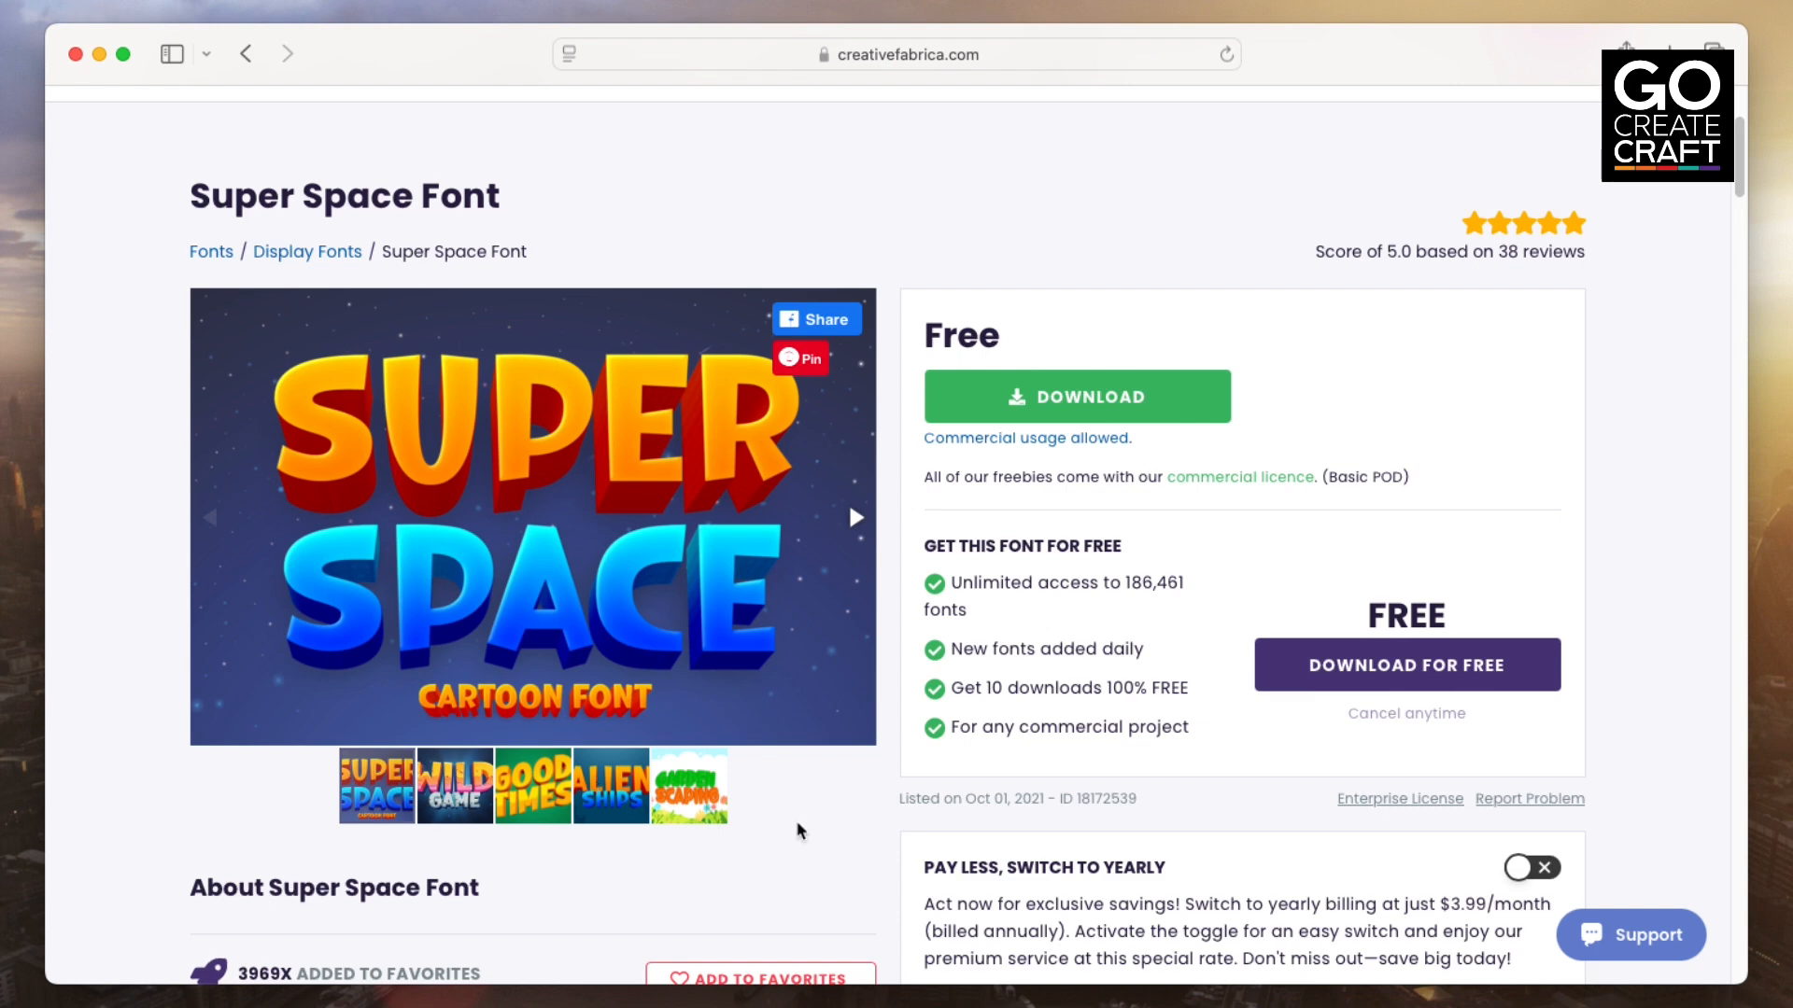
scroll(764, 840, down, 1)
click(628, 768)
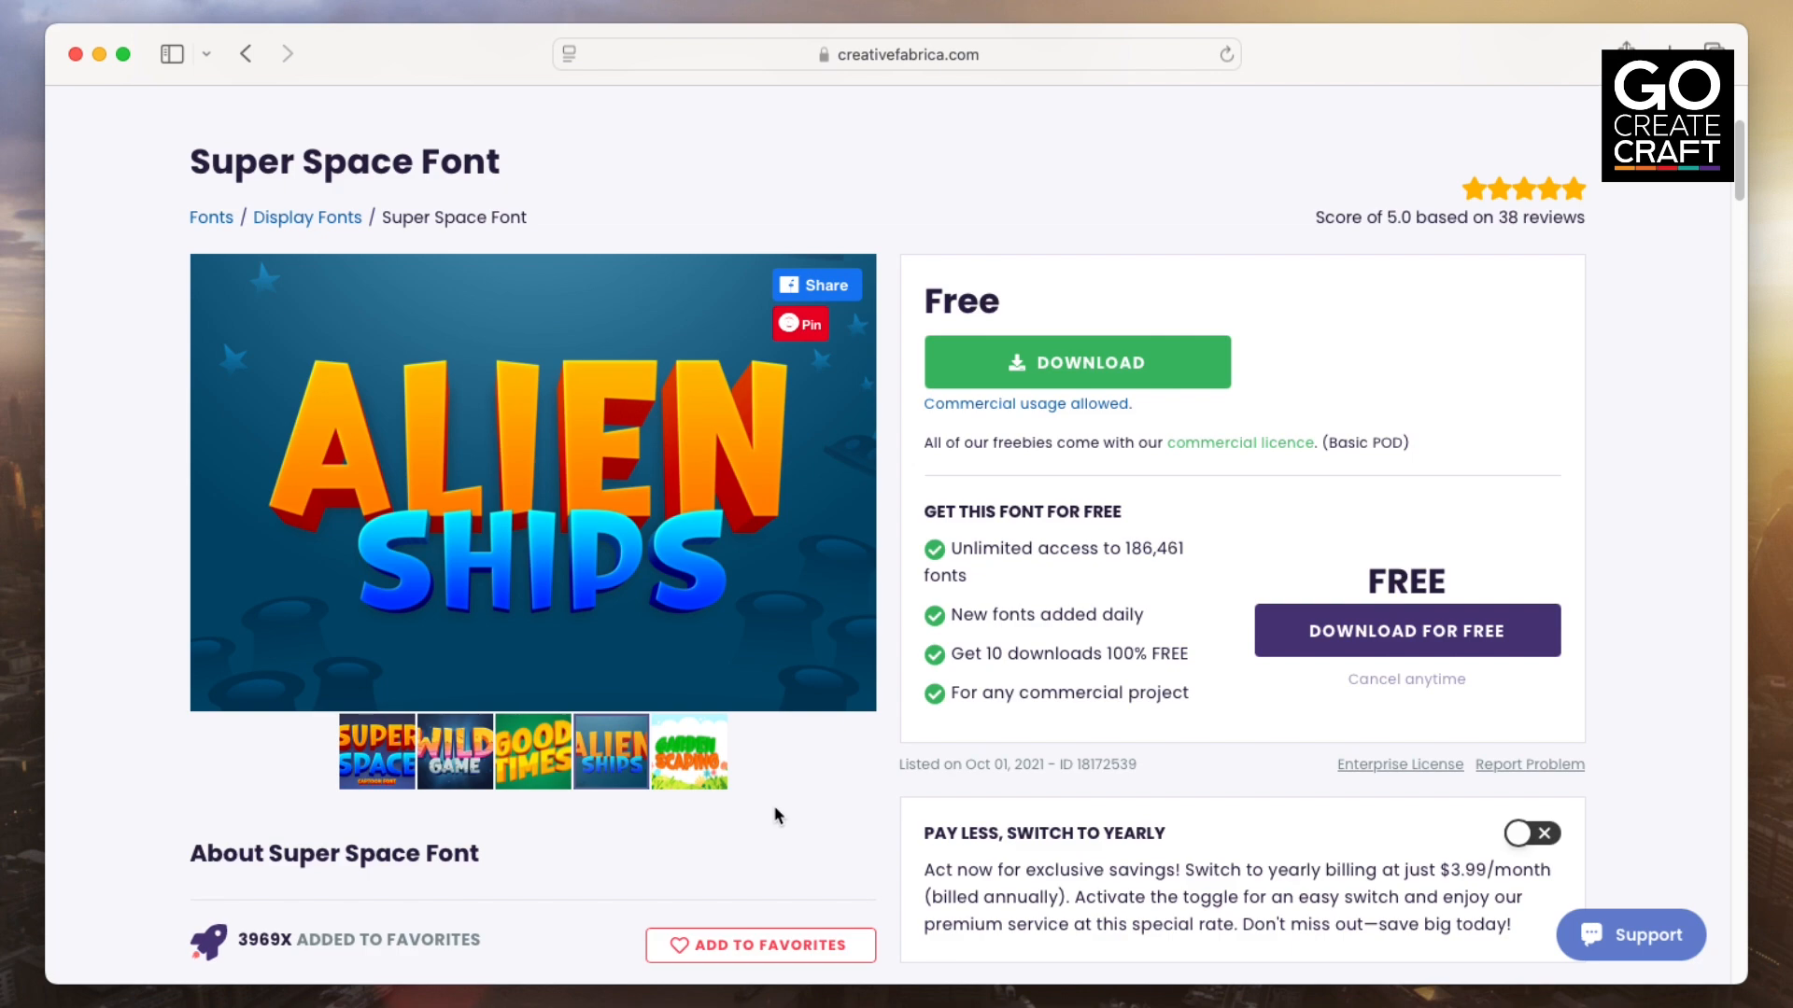
scroll(773, 809, down, 5)
scroll(763, 810, down, 5)
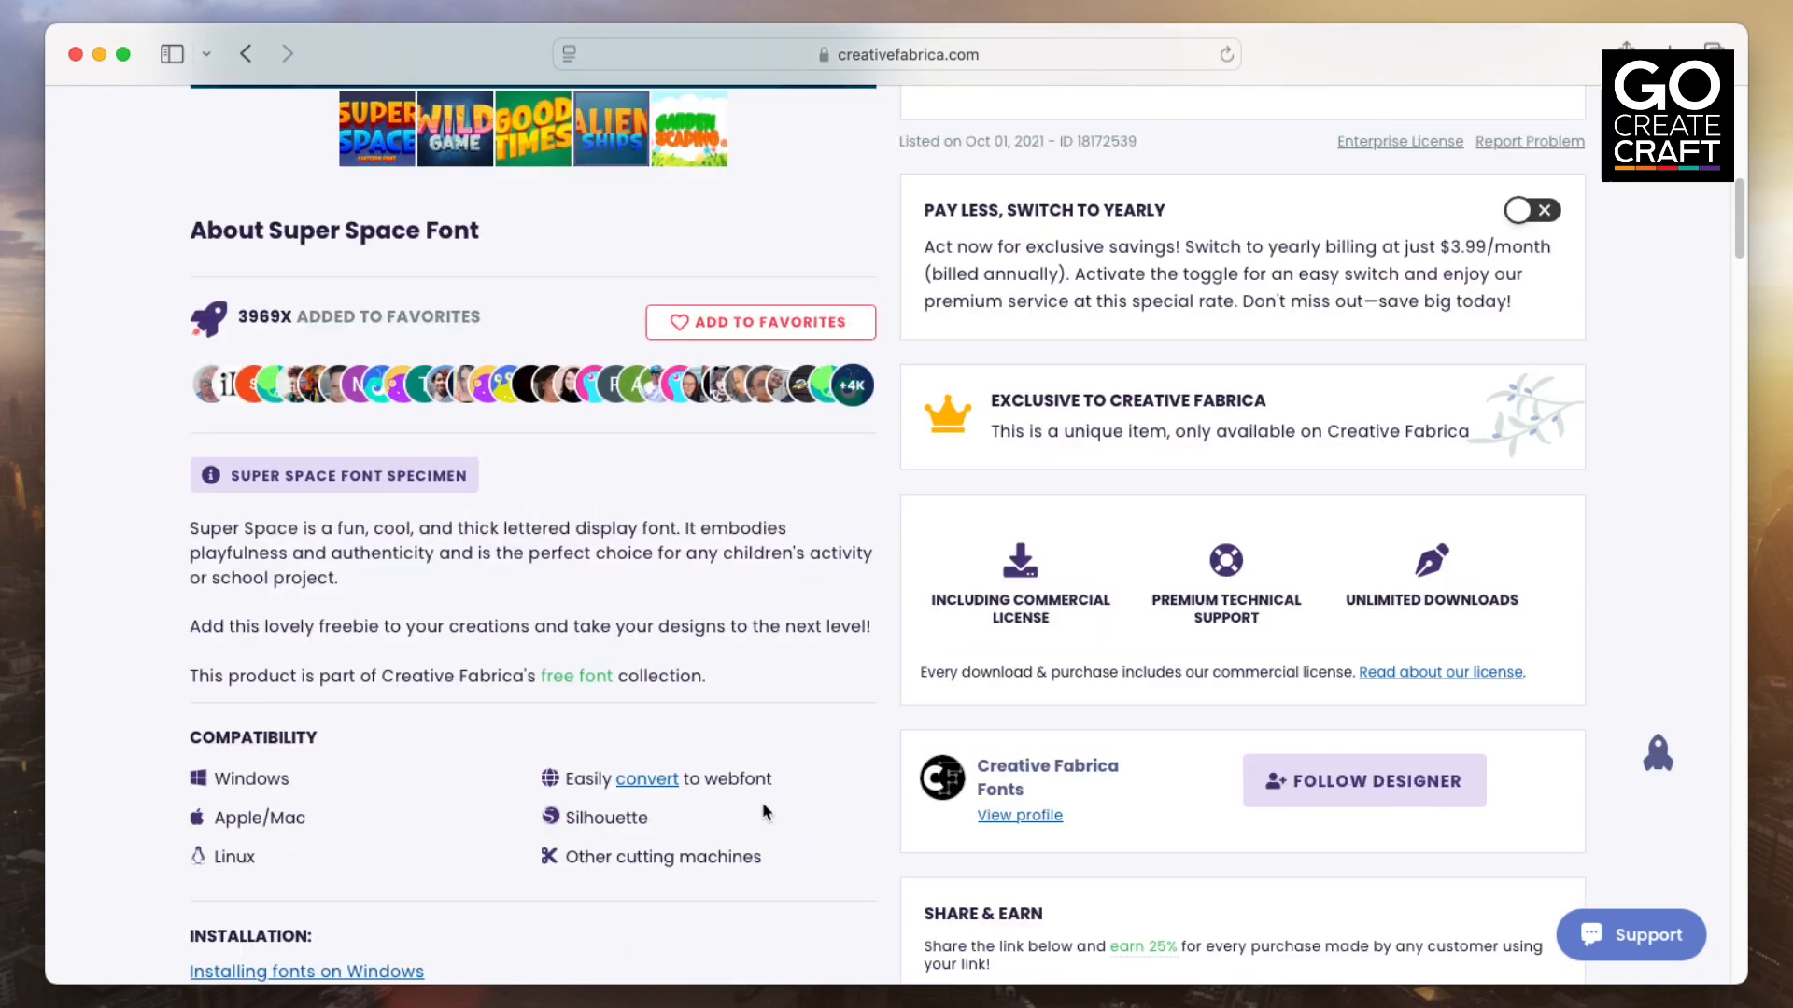
scroll(764, 811, up, 10)
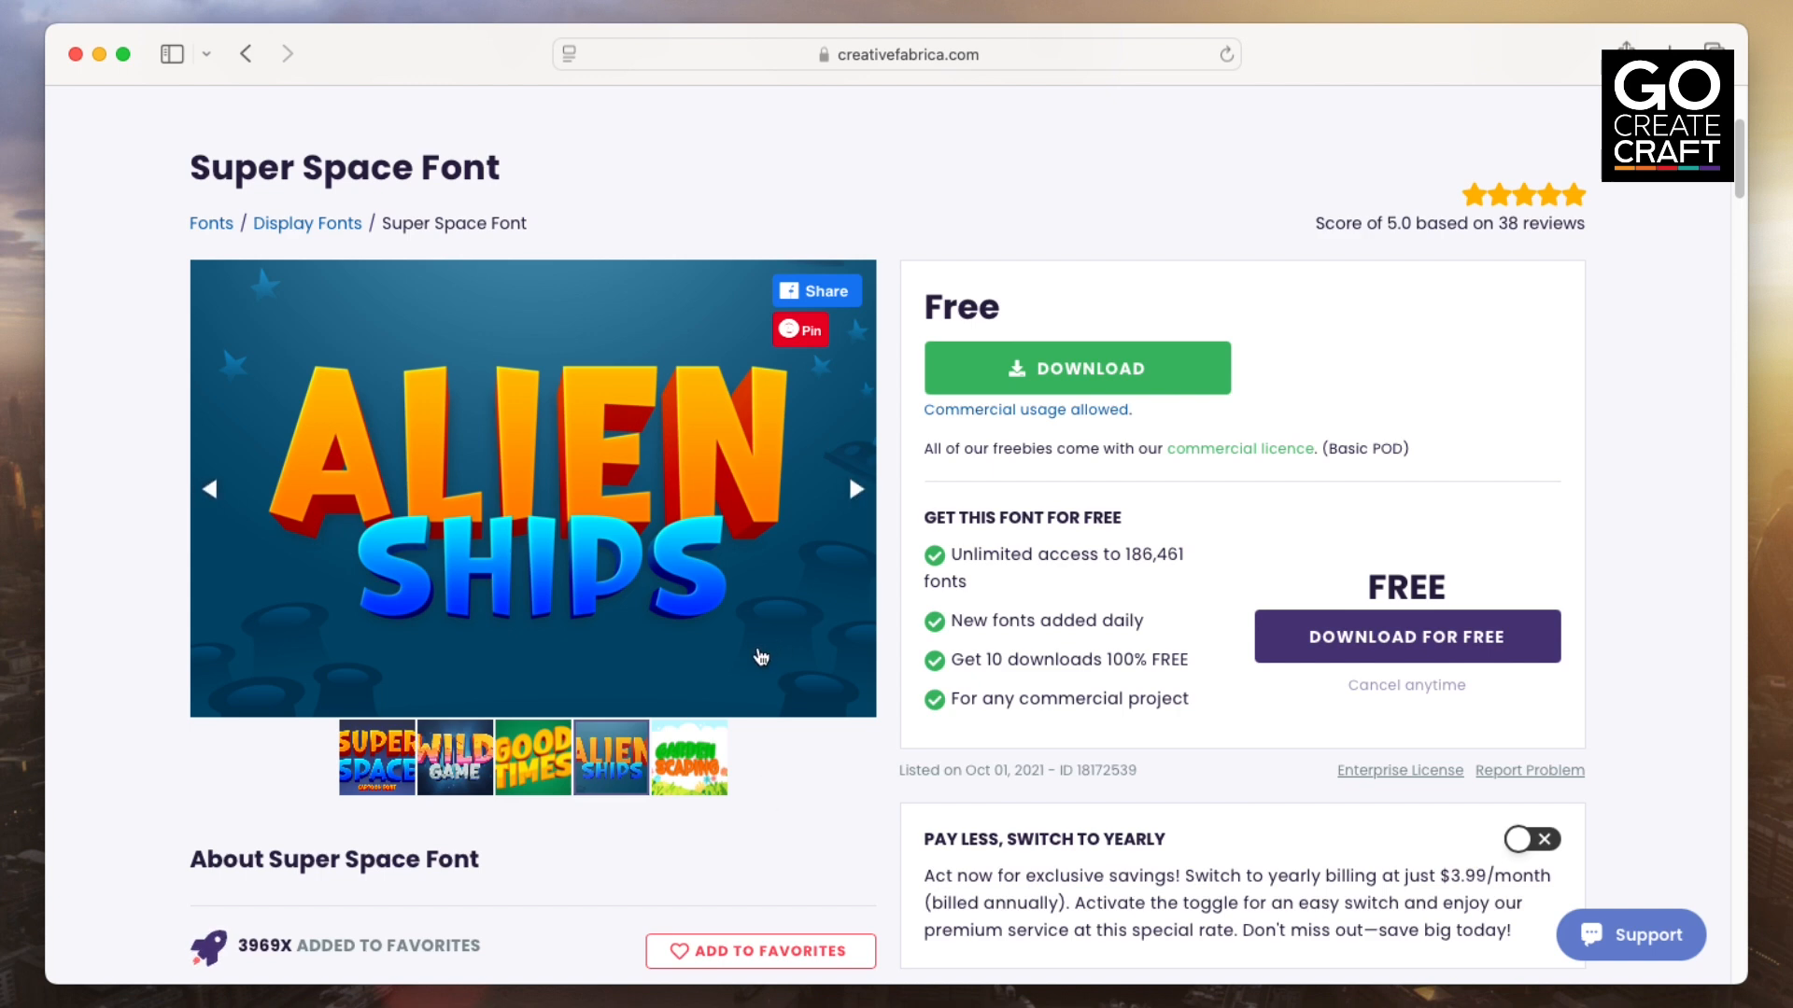
Go back to the free fonts listing and download the free Farmhouse Christmas font from its product page
click(246, 53)
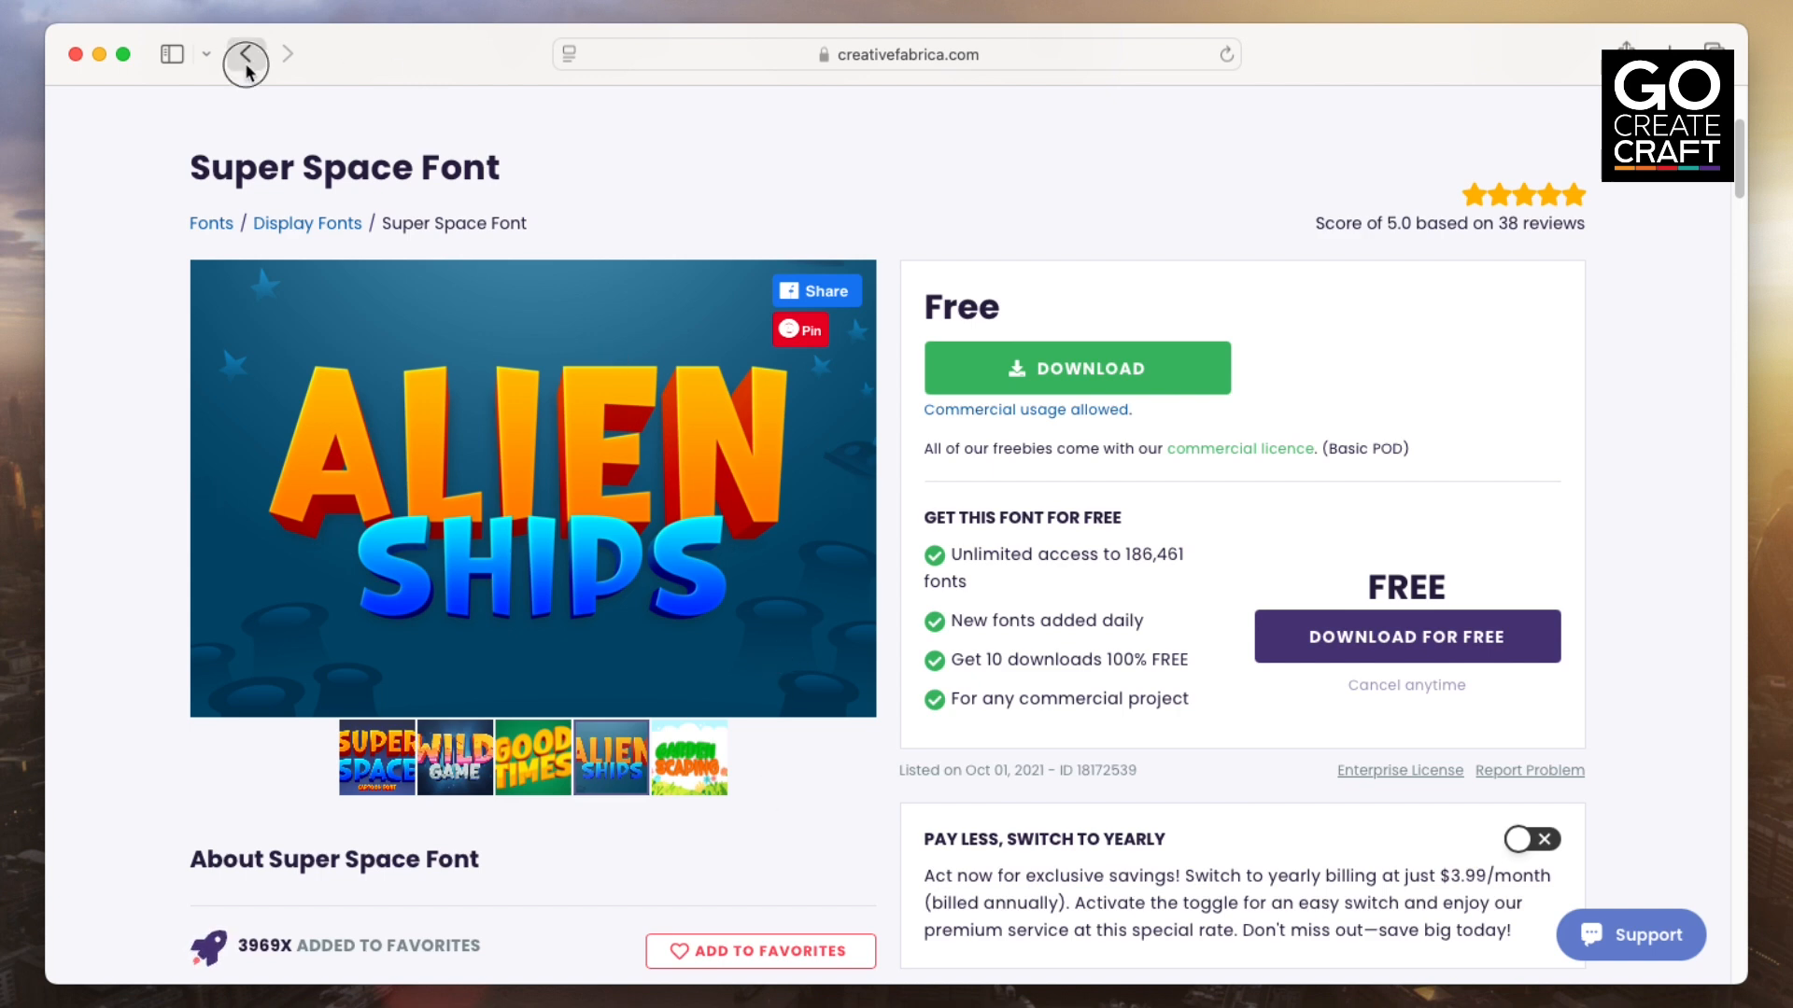
scroll(580, 525, down, 7)
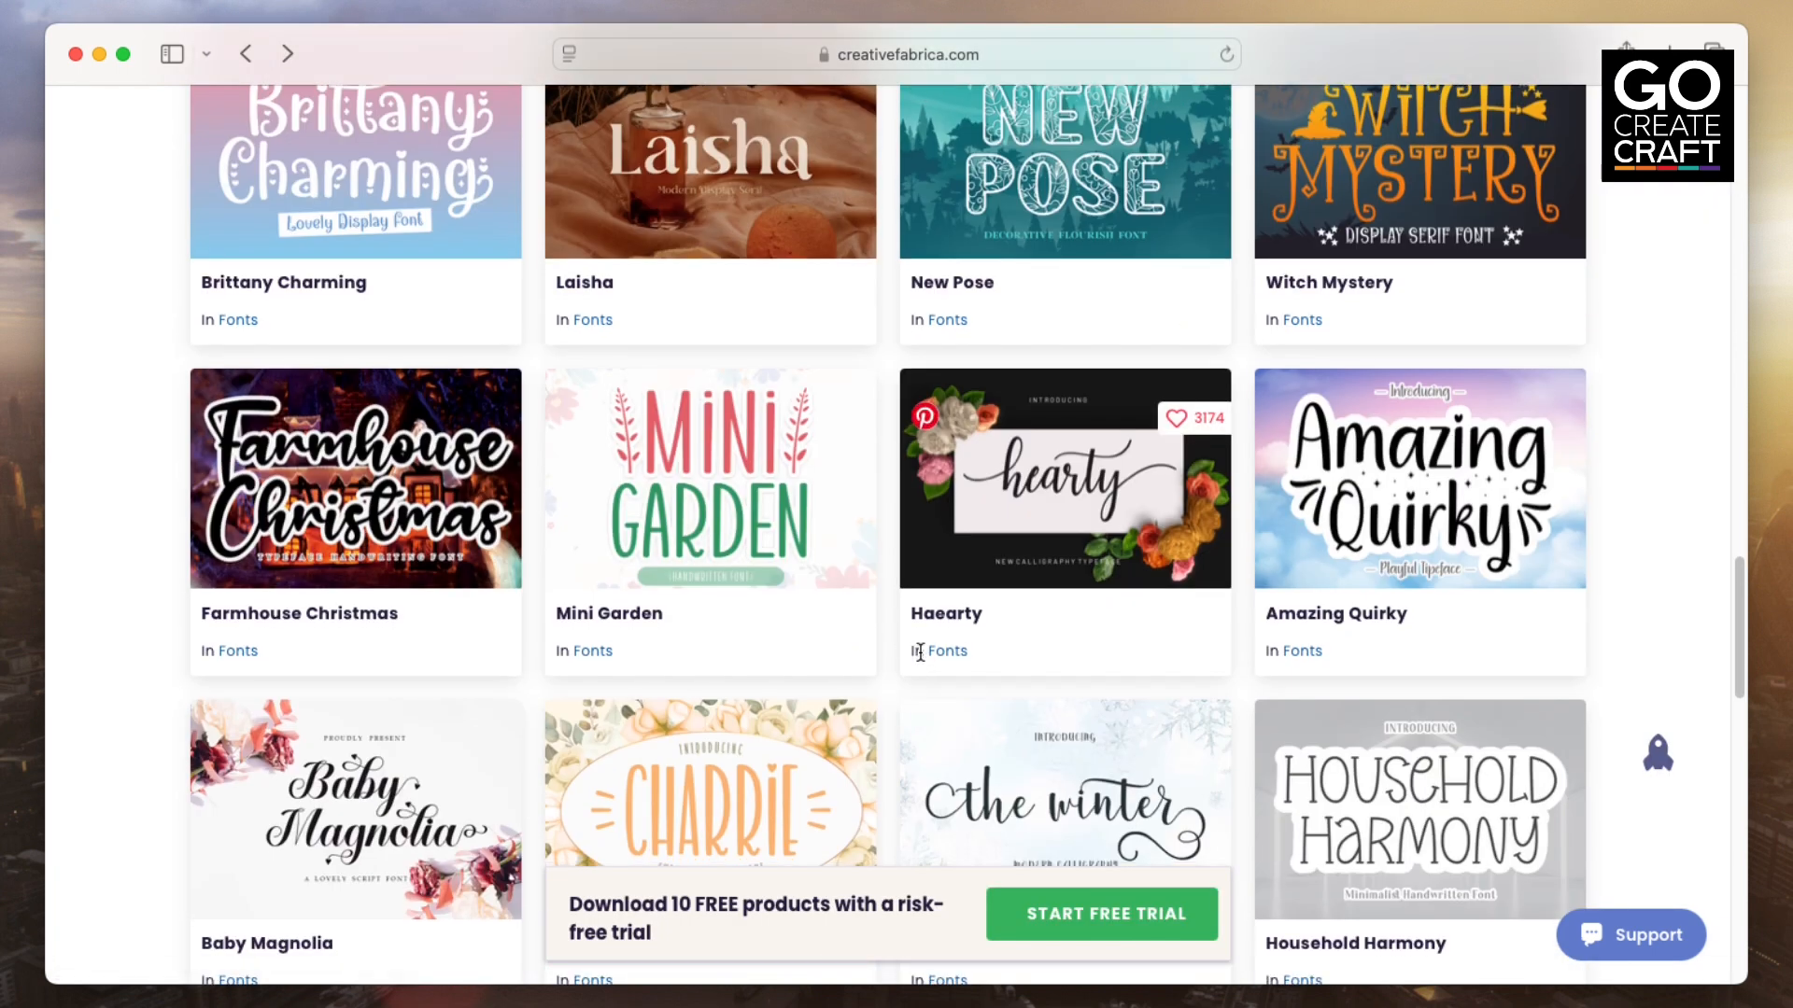
scroll(920, 654, down, 2)
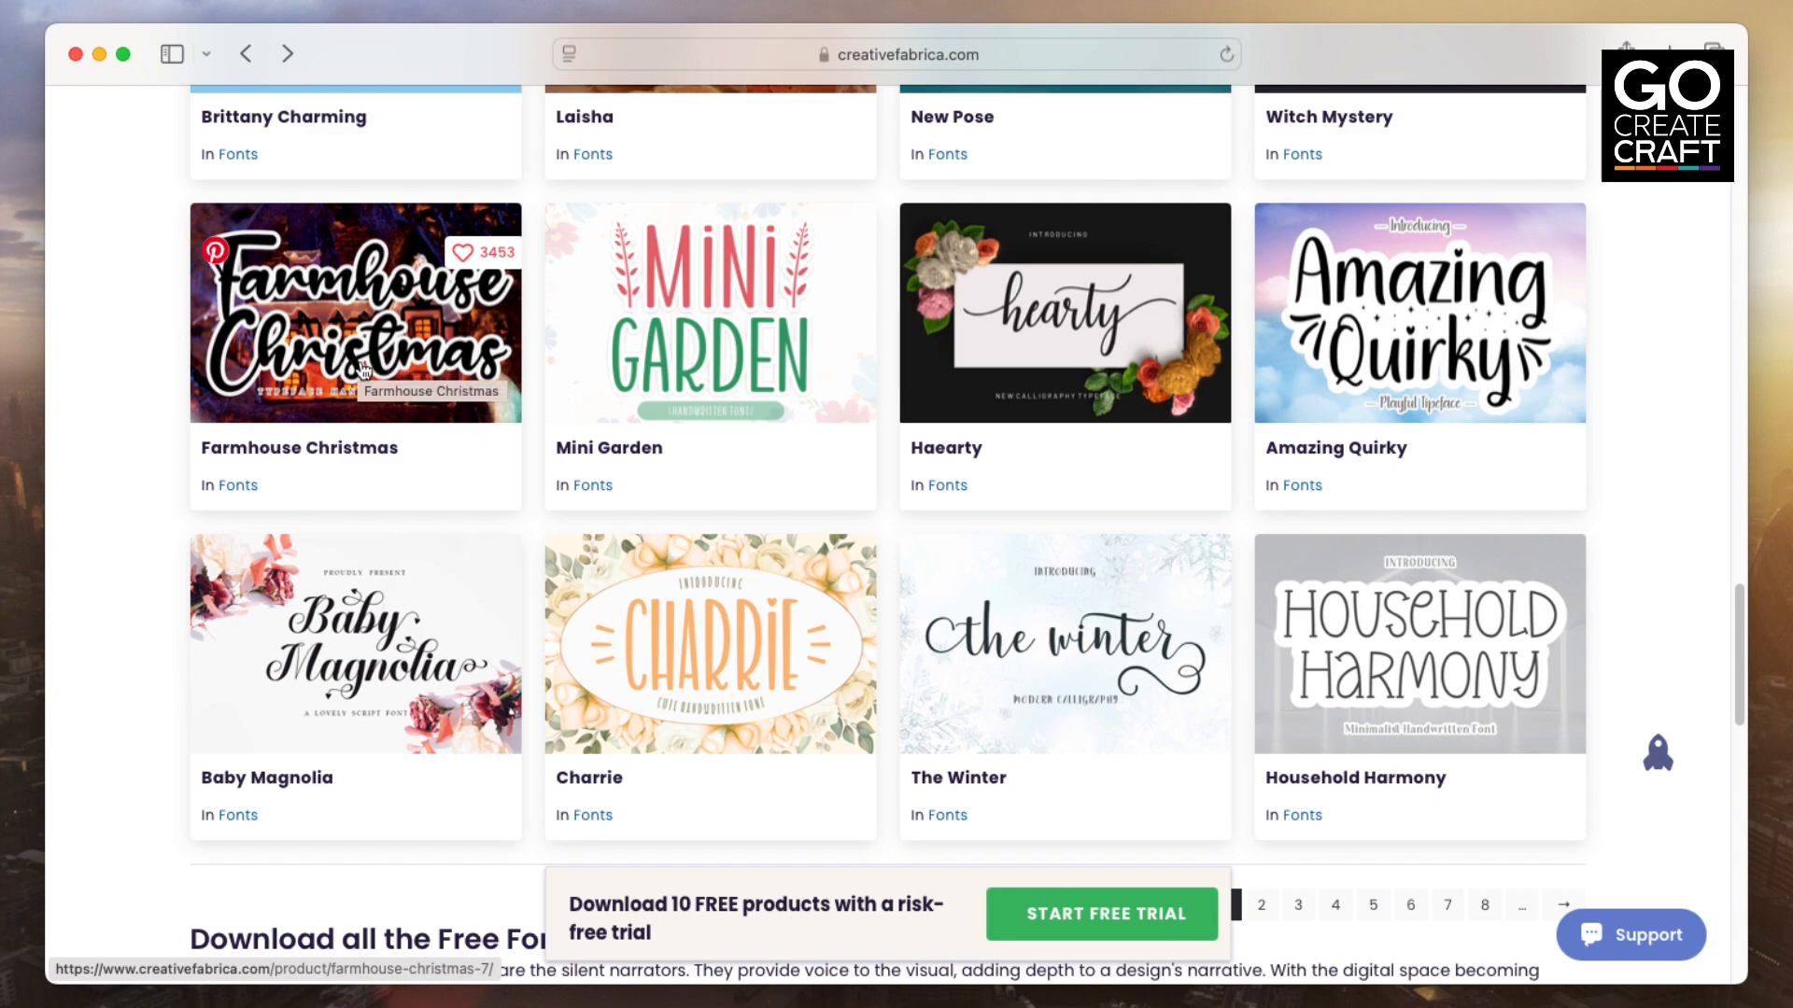
click(380, 446)
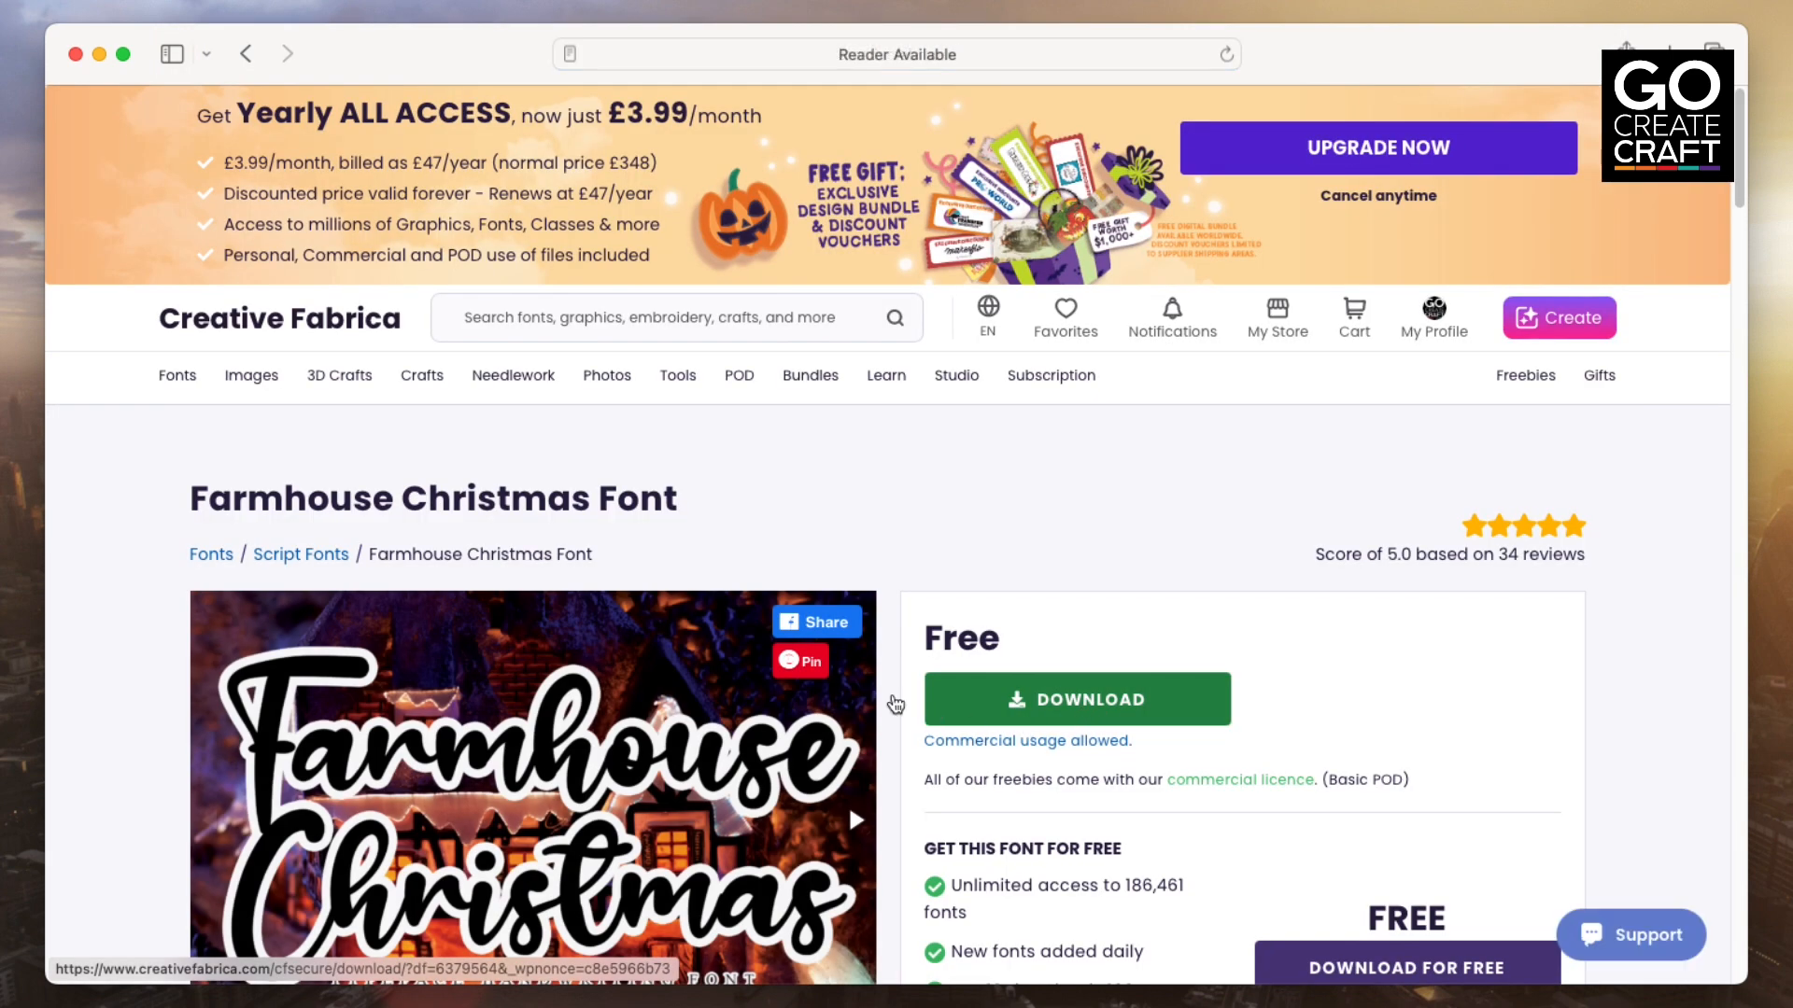
scroll(850, 620, down, 3)
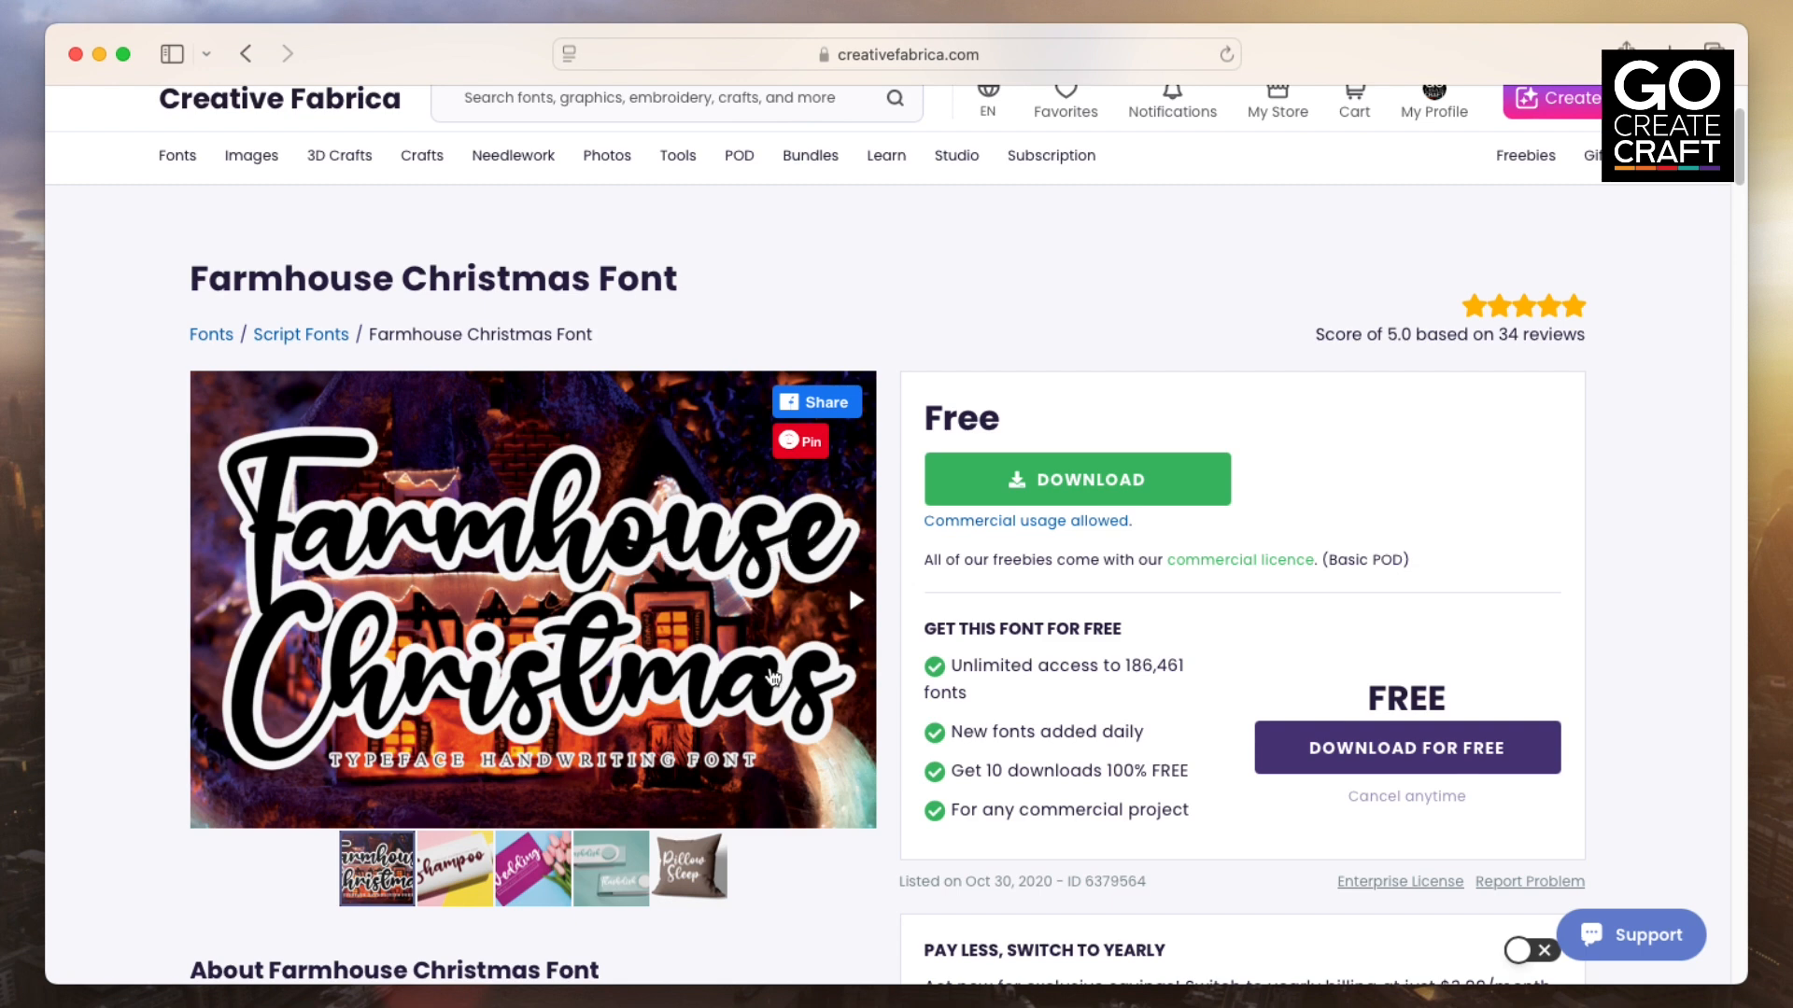
click(1083, 483)
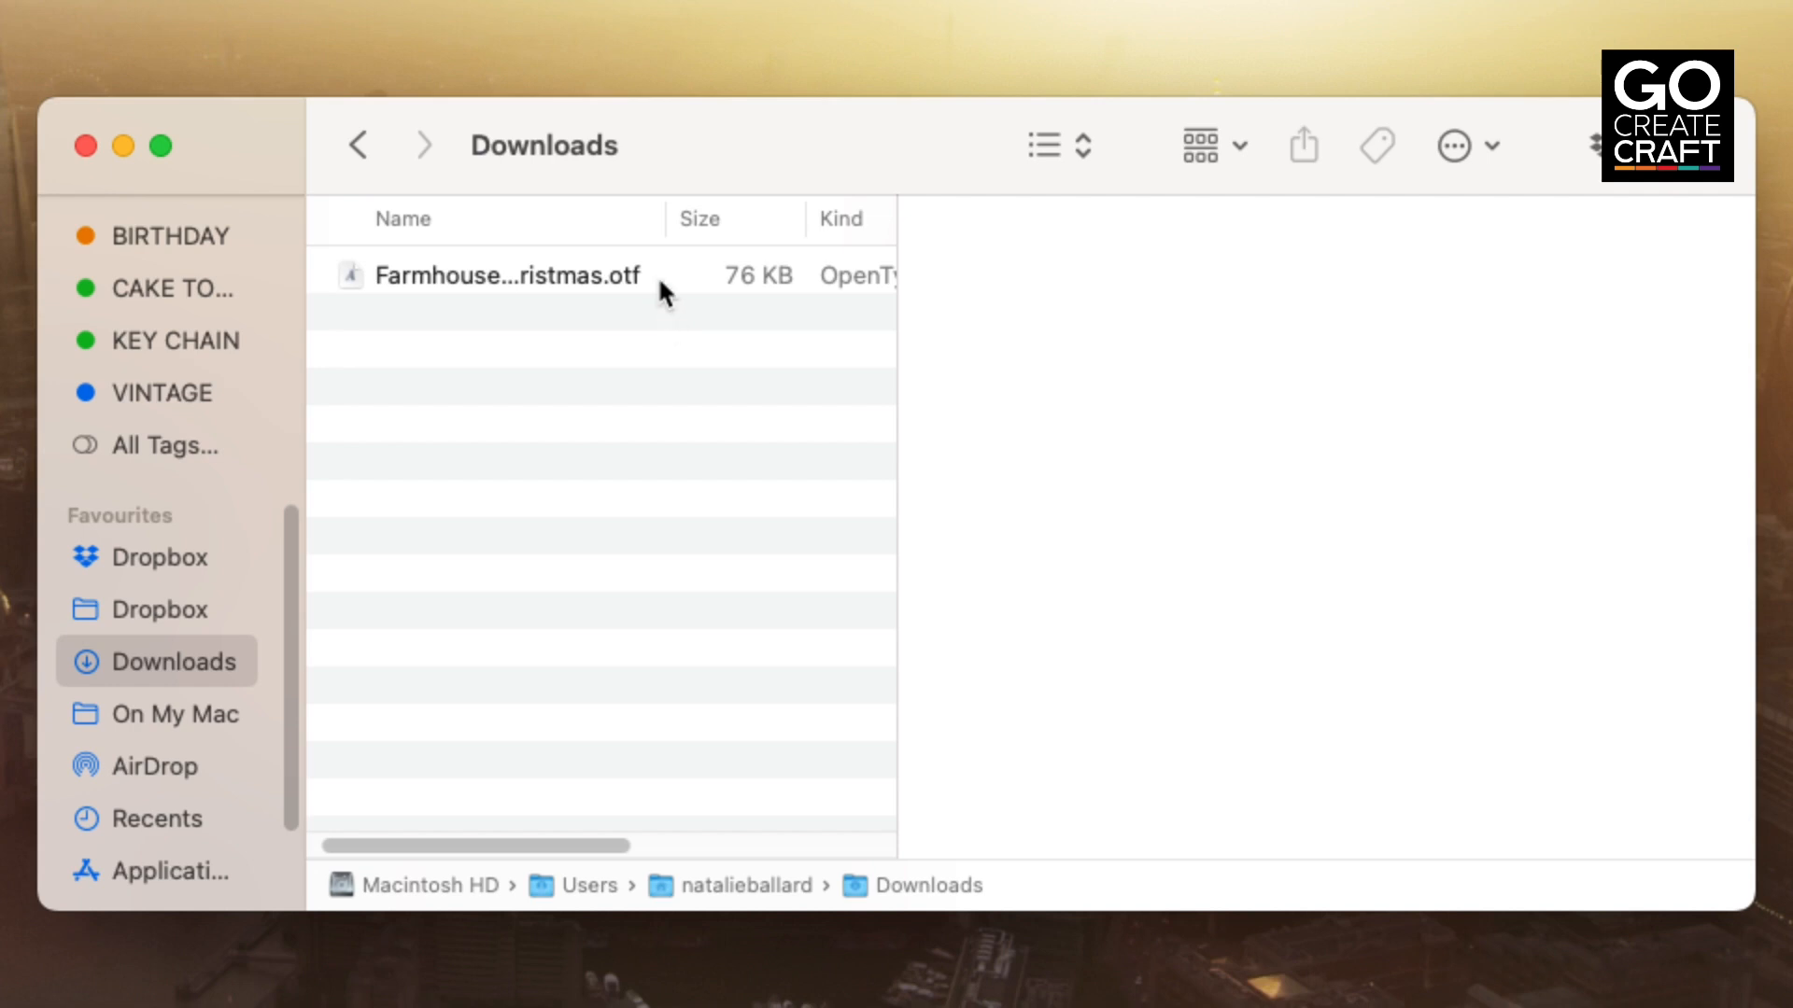
Open Farmhouse Christmas.otf from the Downloads folder in Finder and install the font through Font Book
click(589, 277)
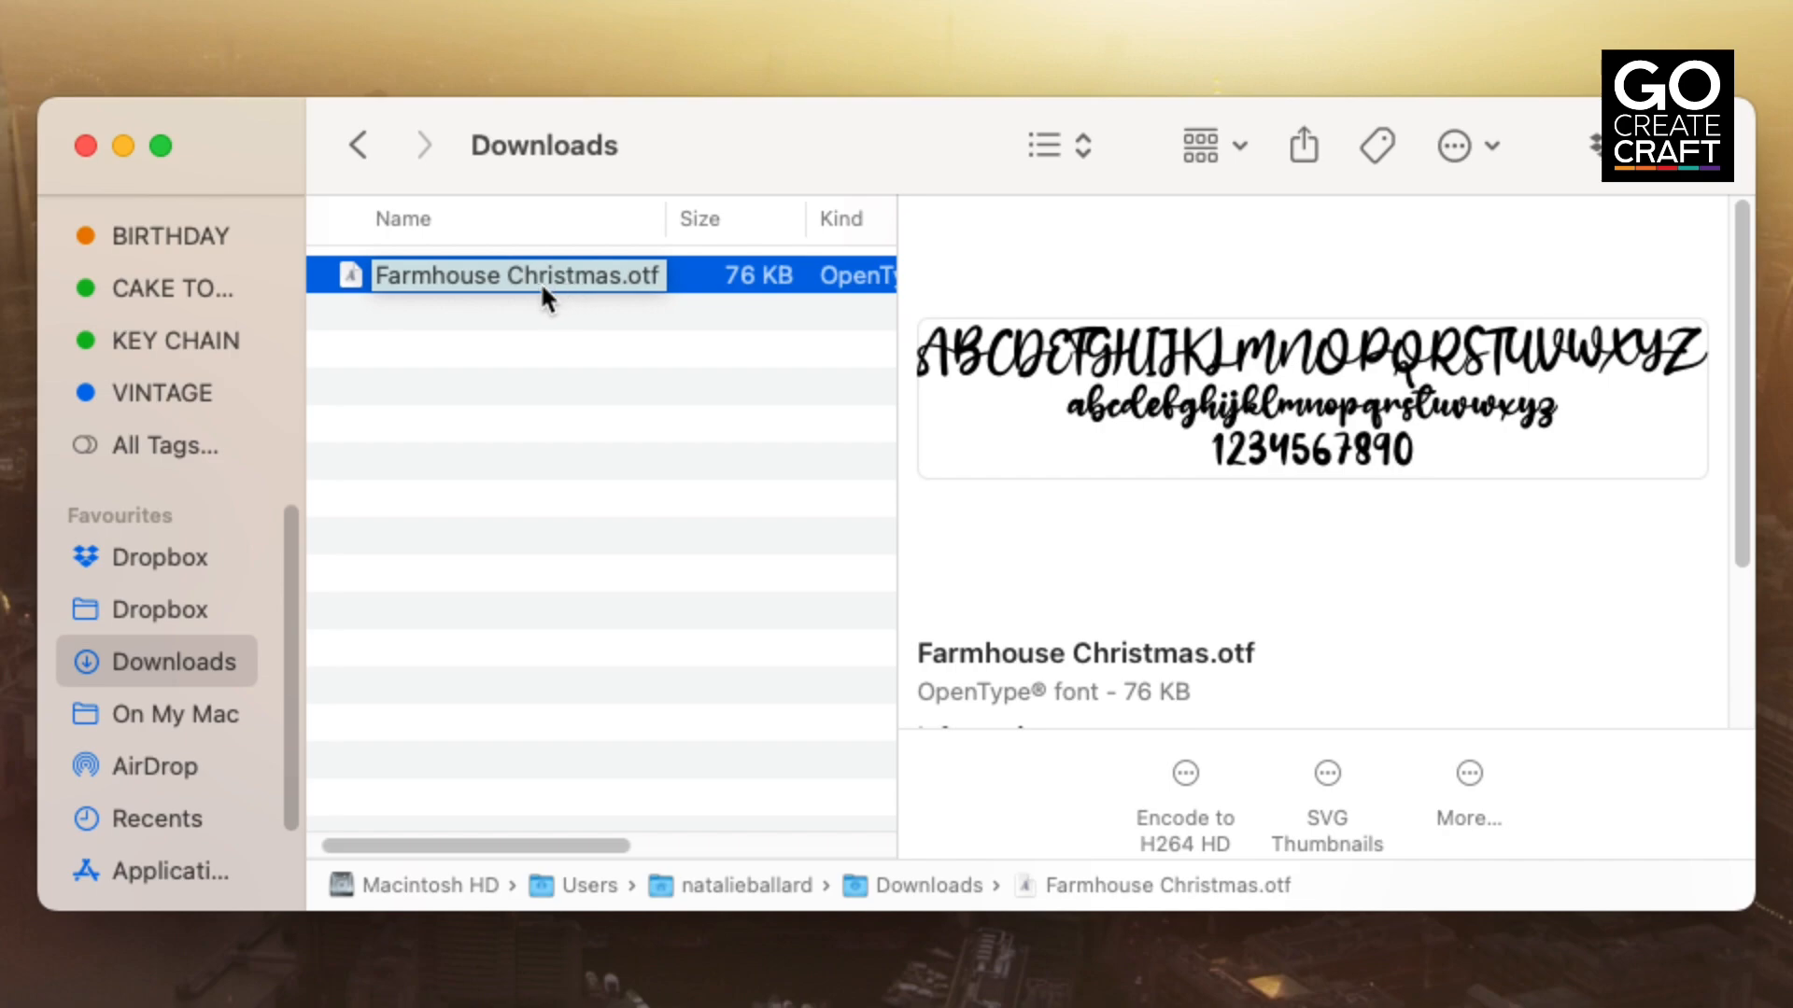
double_click(536, 277)
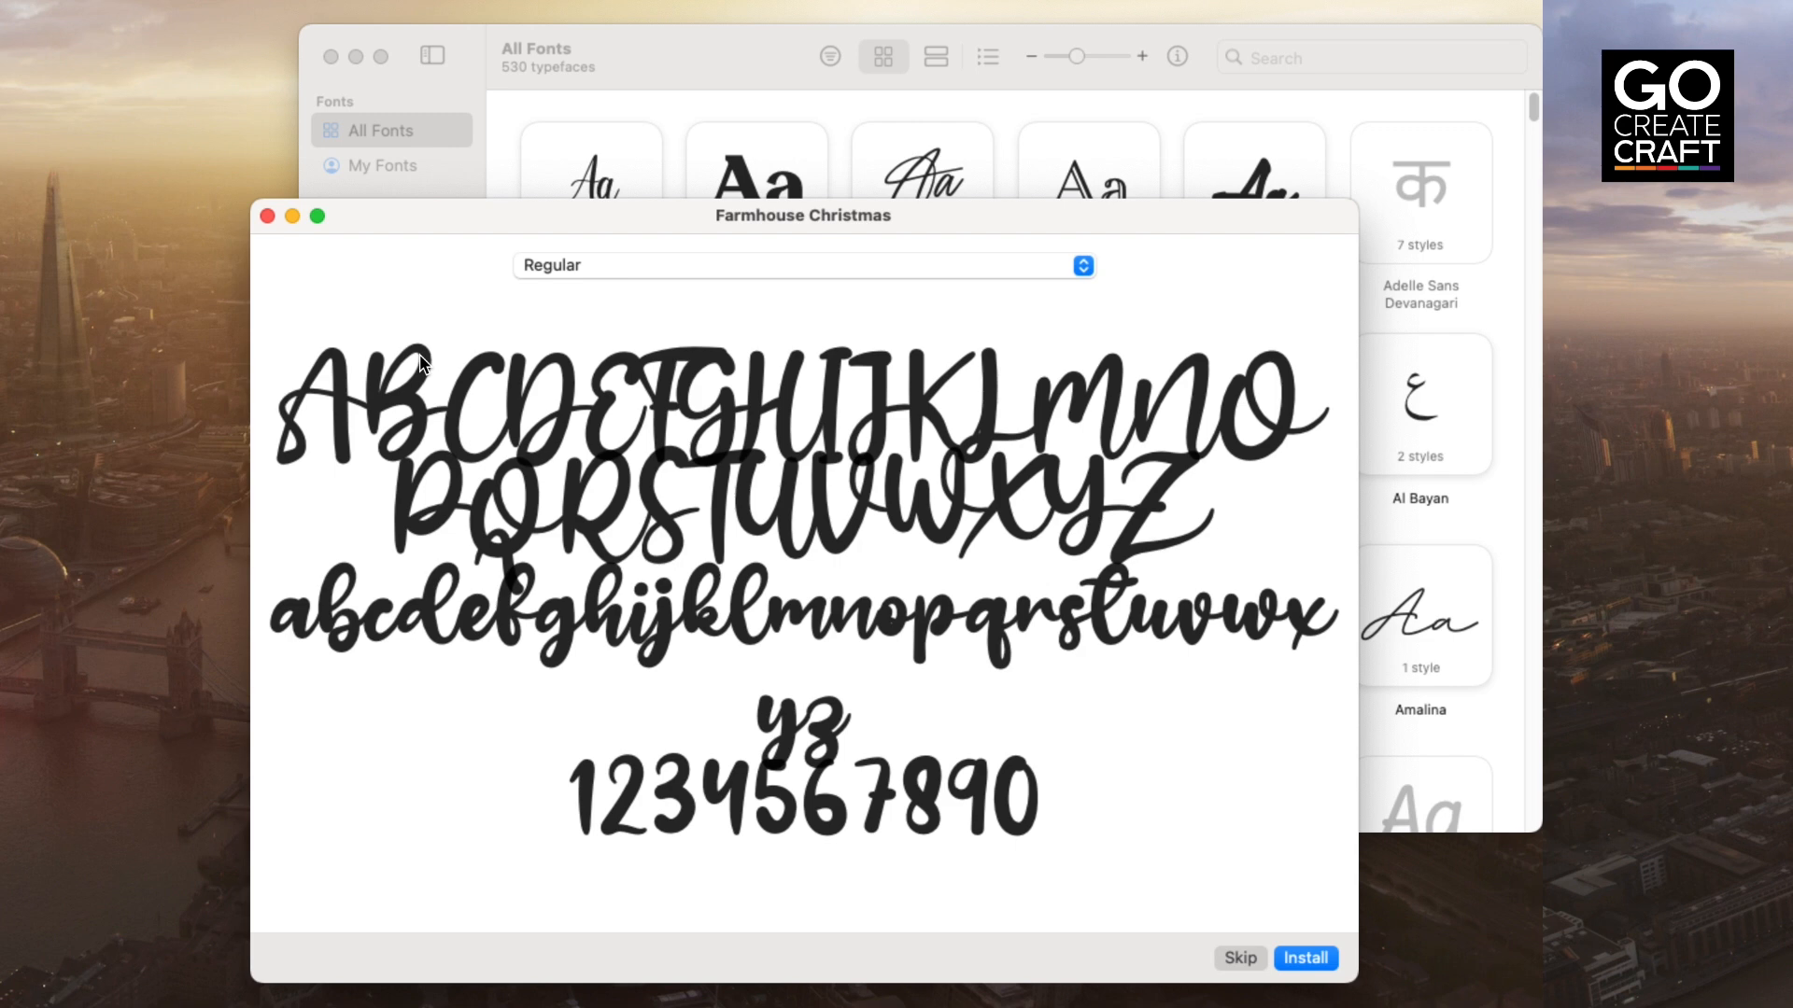
click(1305, 958)
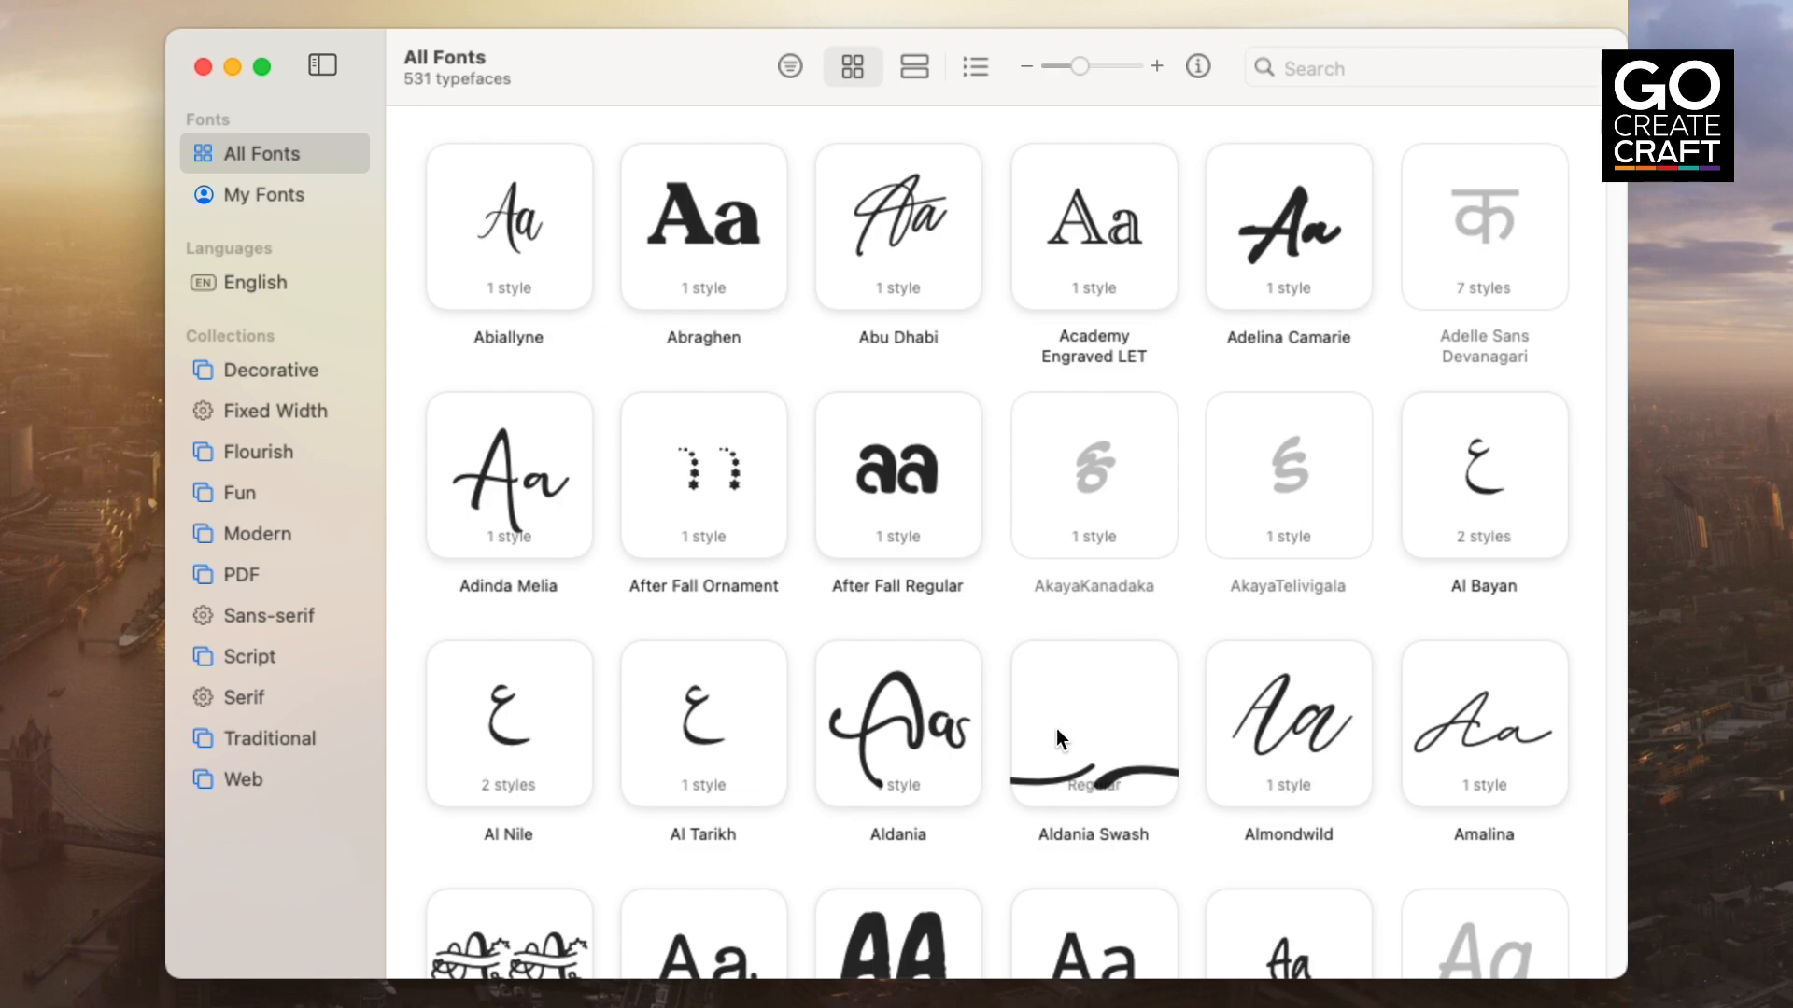
Browse all installed typefaces in Font Book to locate Farmhouse Christmas and examine the fonts around it
scroll(1059, 737, down, 2)
scroll(1059, 738, down, 10)
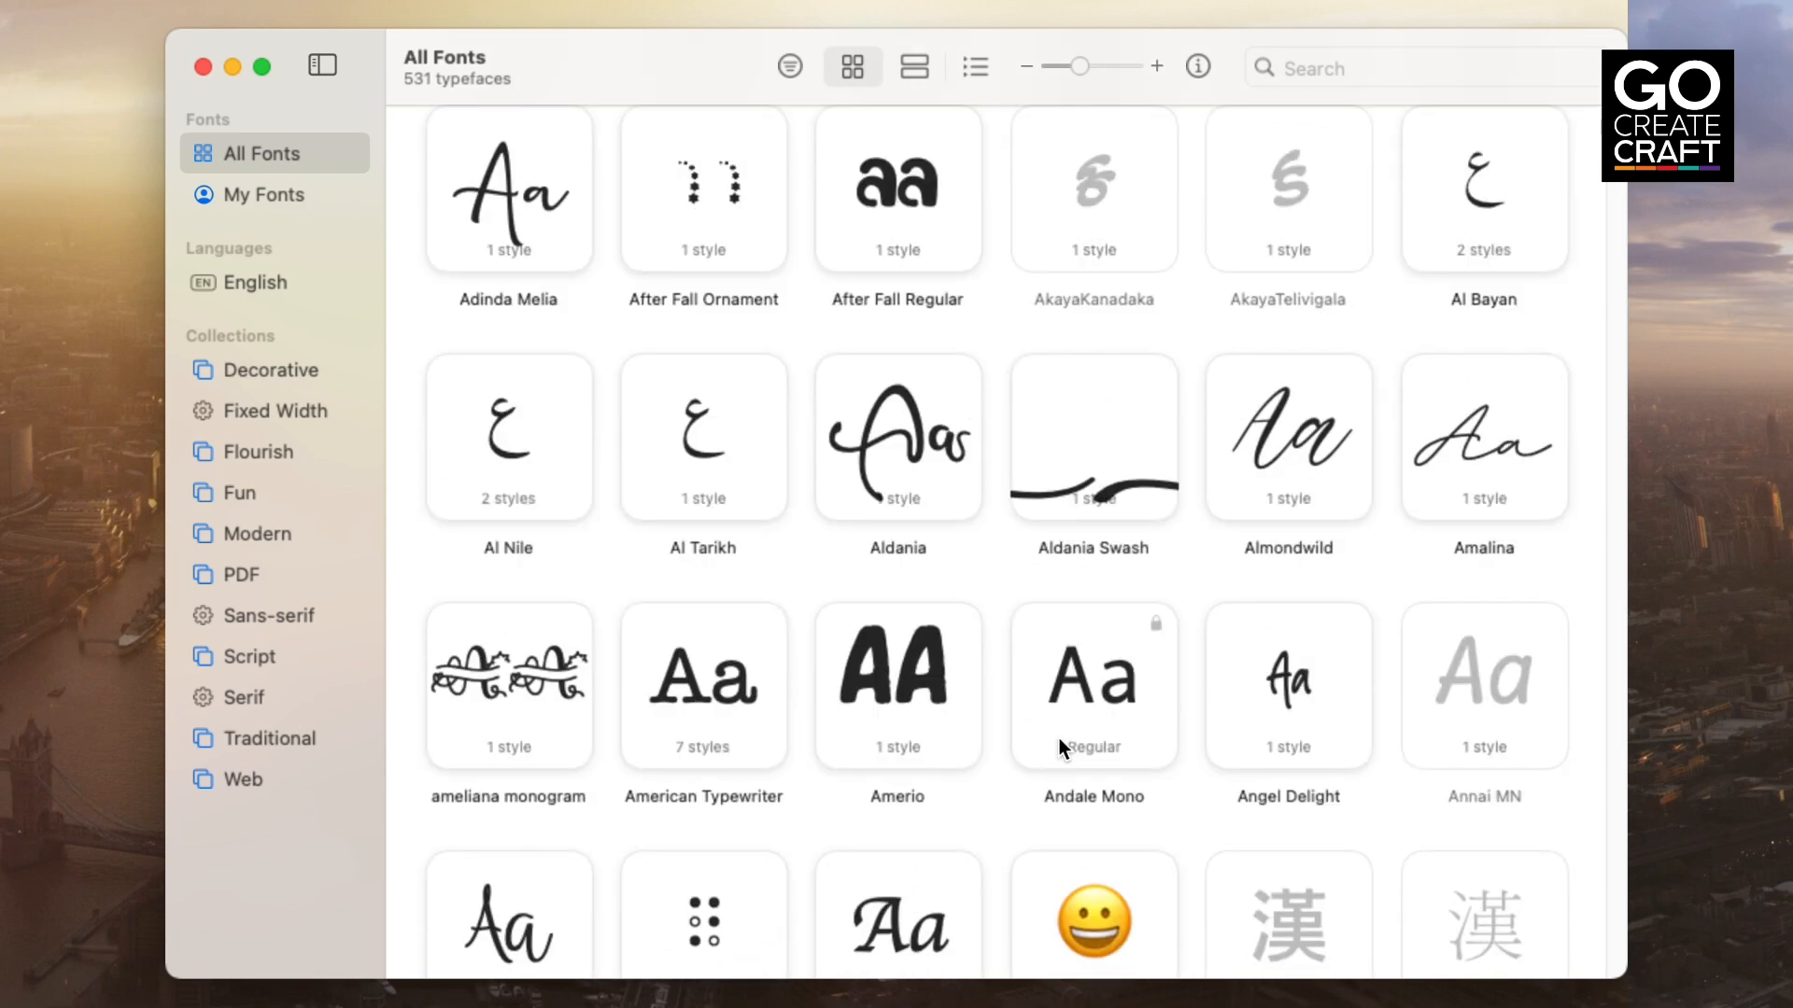
scroll(1059, 737, down, 20)
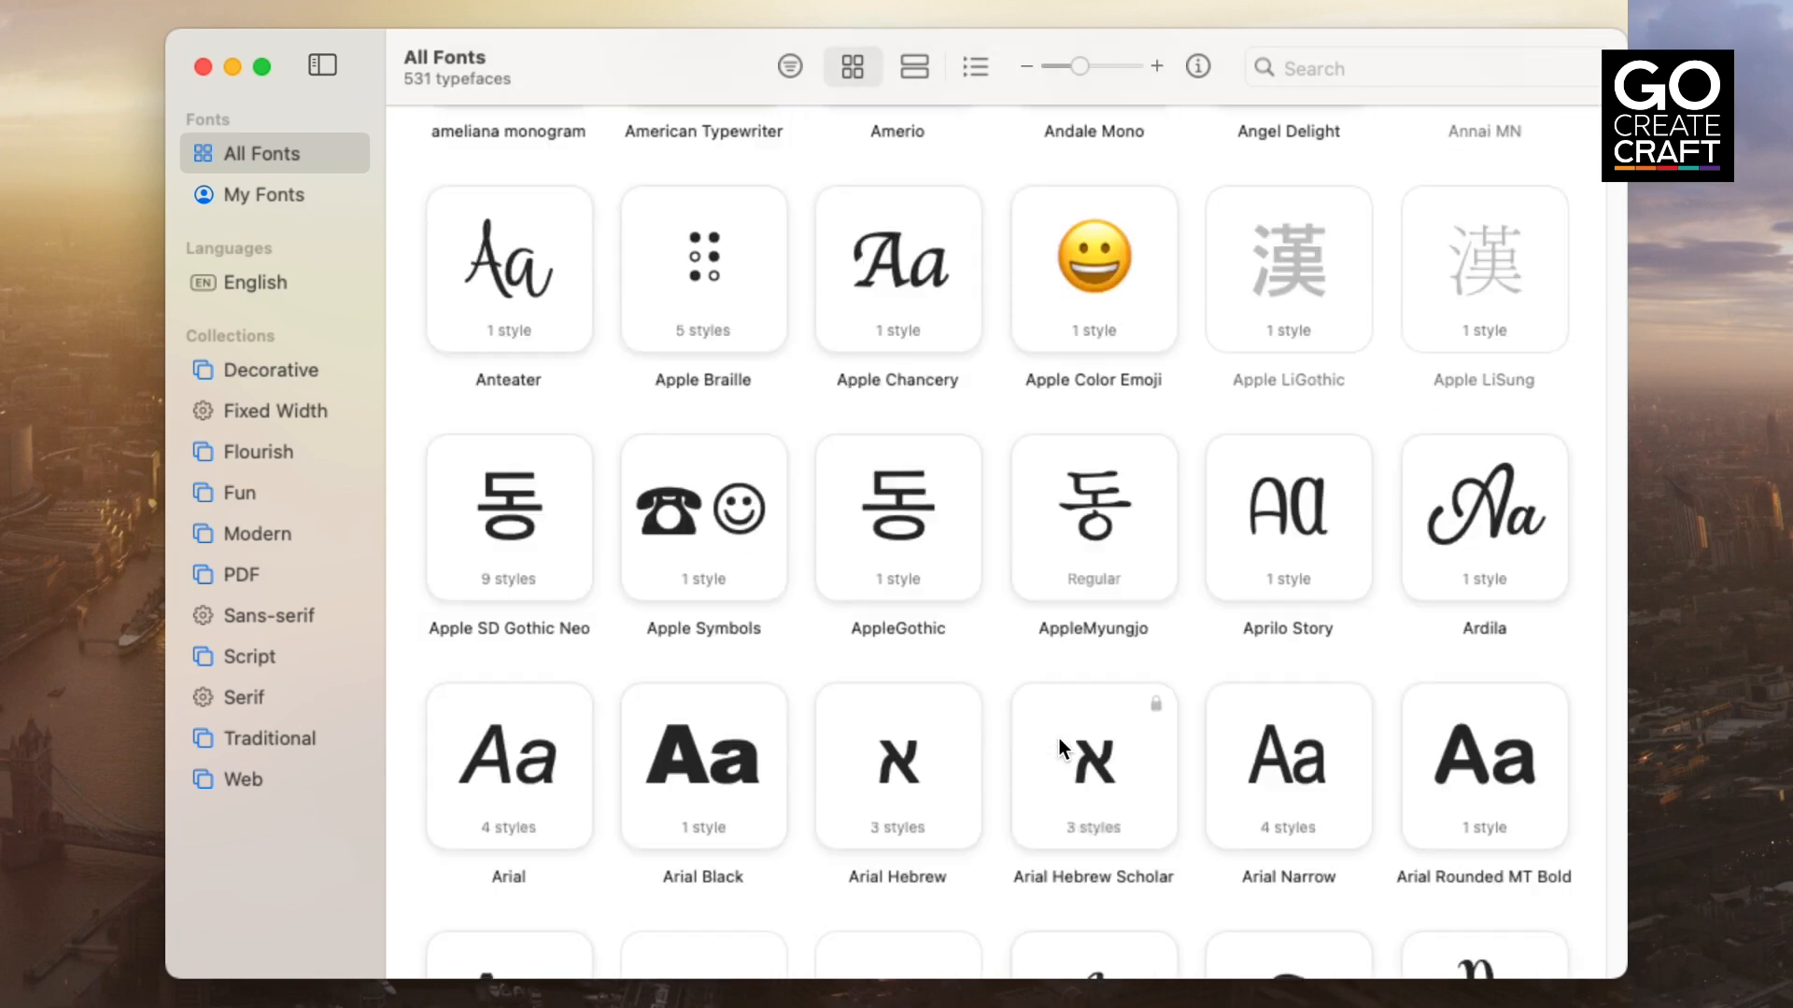
scroll(1059, 738, down, 20)
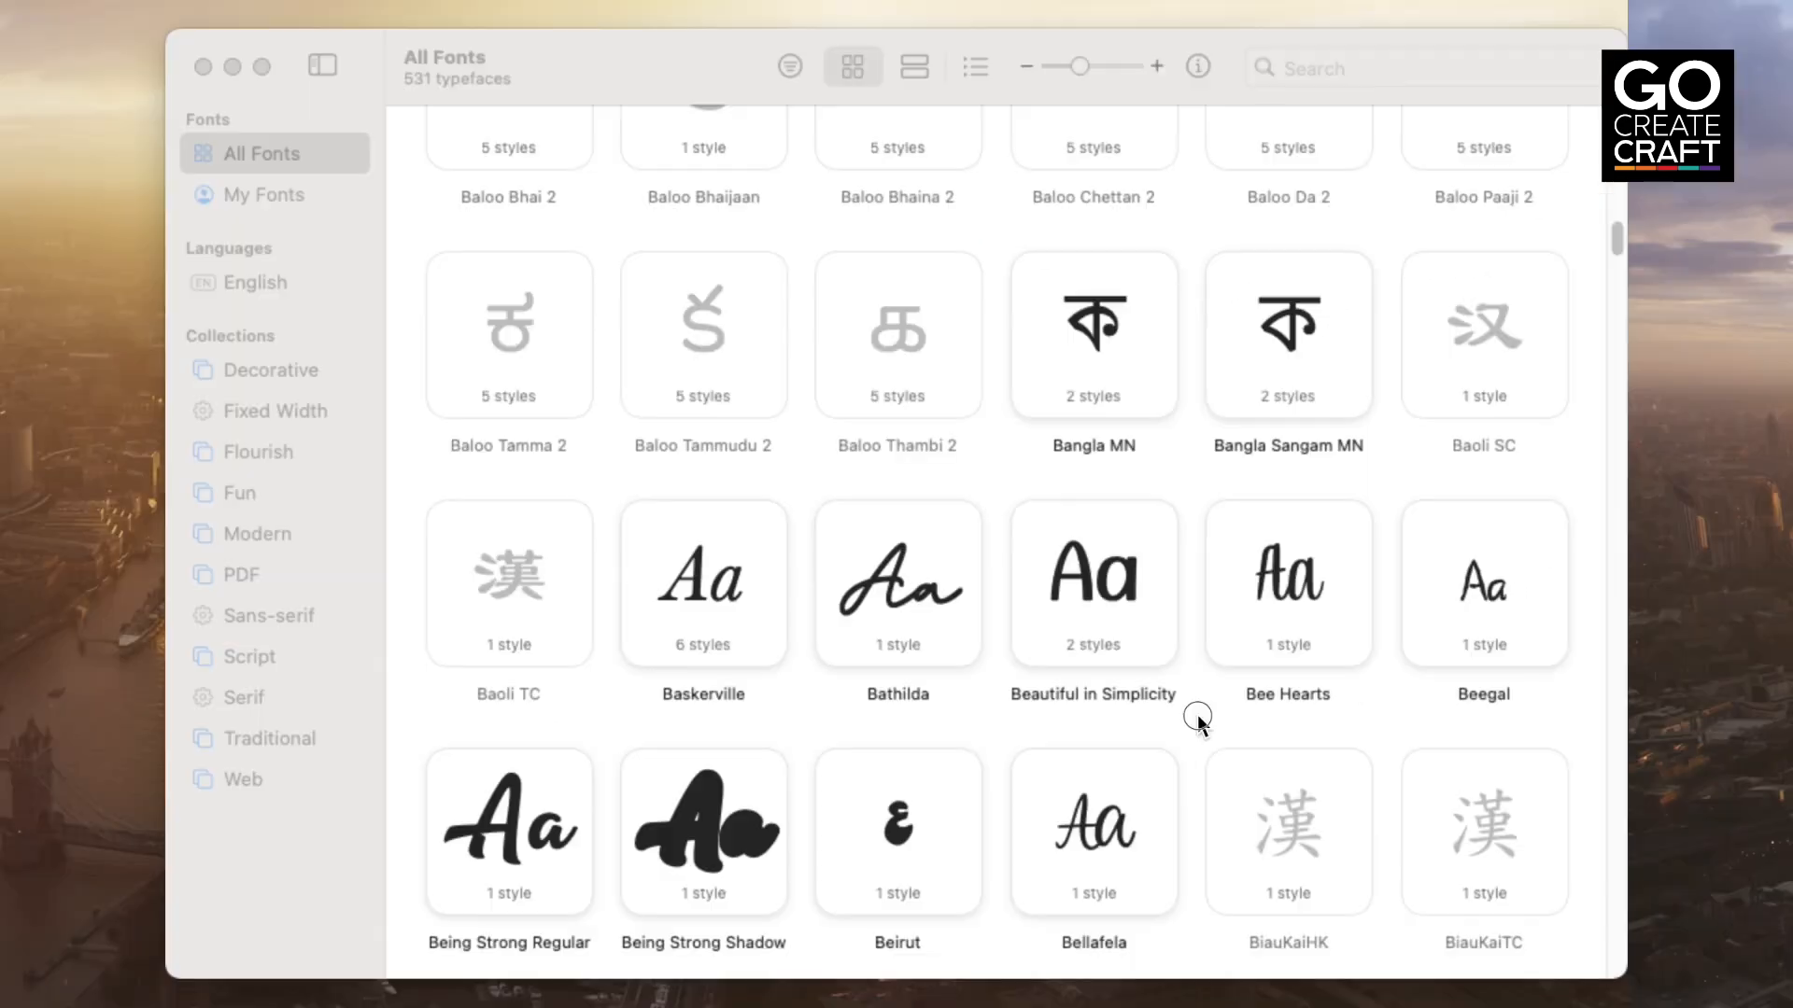
scroll(1188, 710, down, 18)
scroll(1184, 710, down, 20)
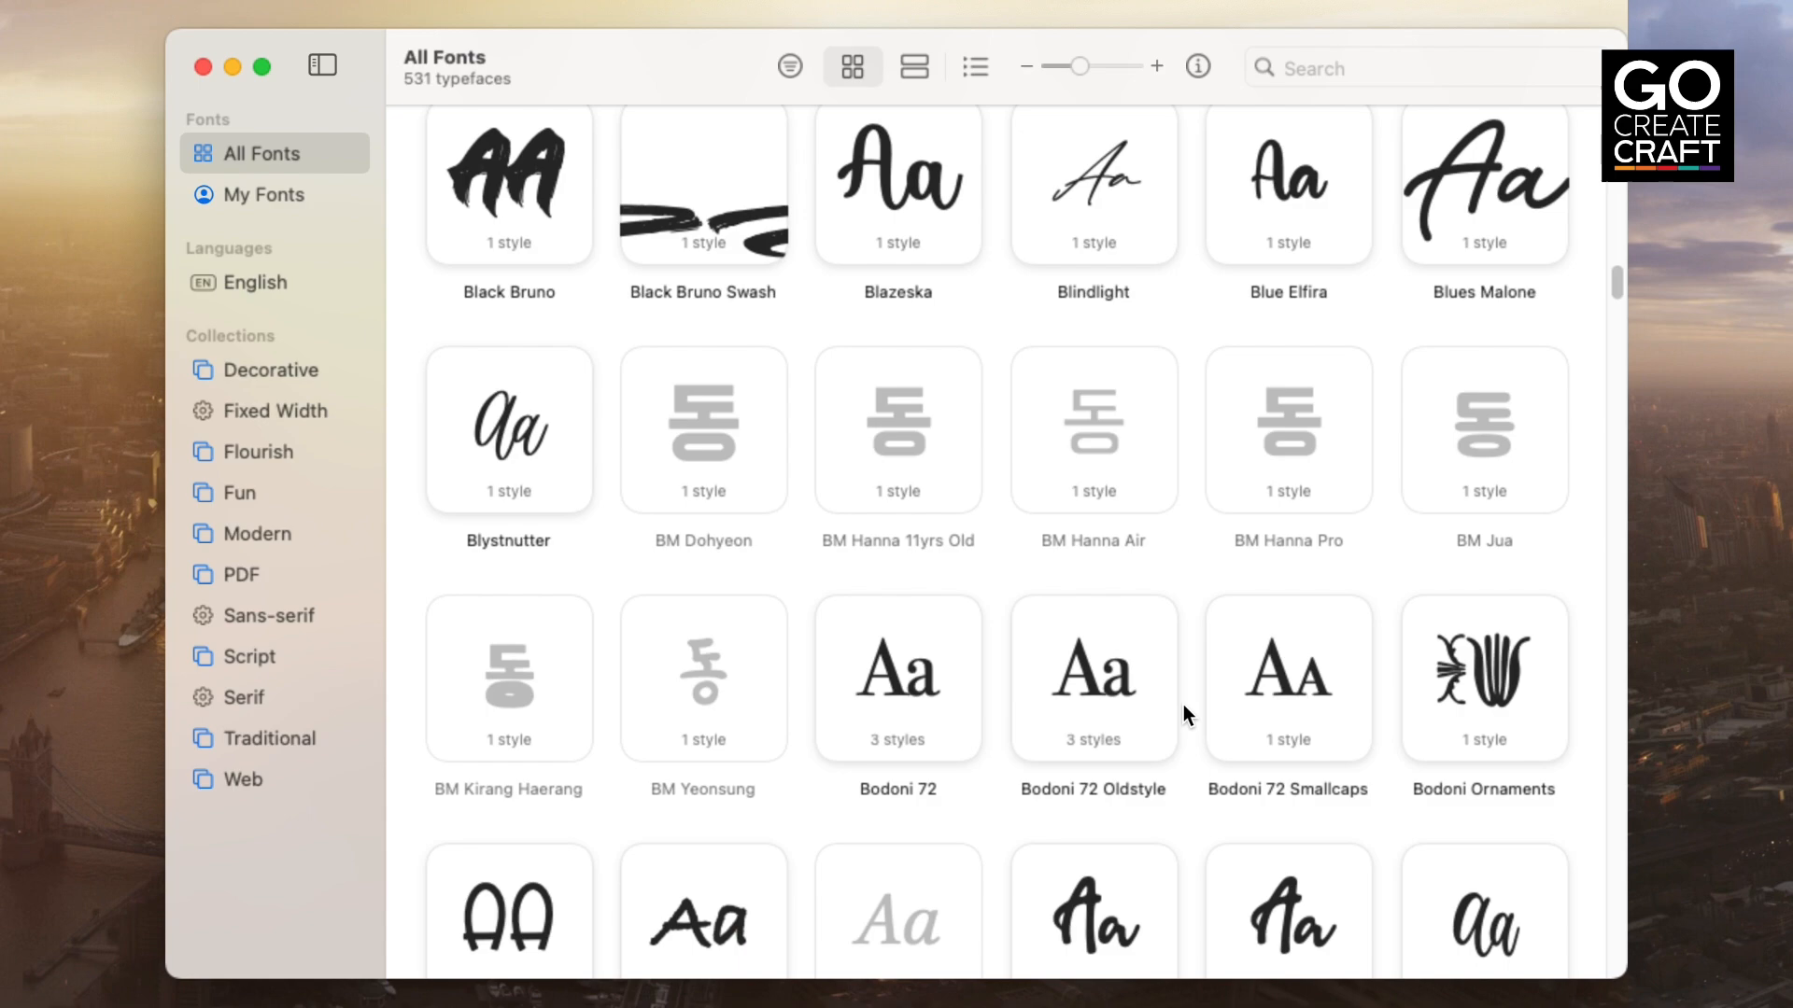
scroll(1183, 705, down, 20)
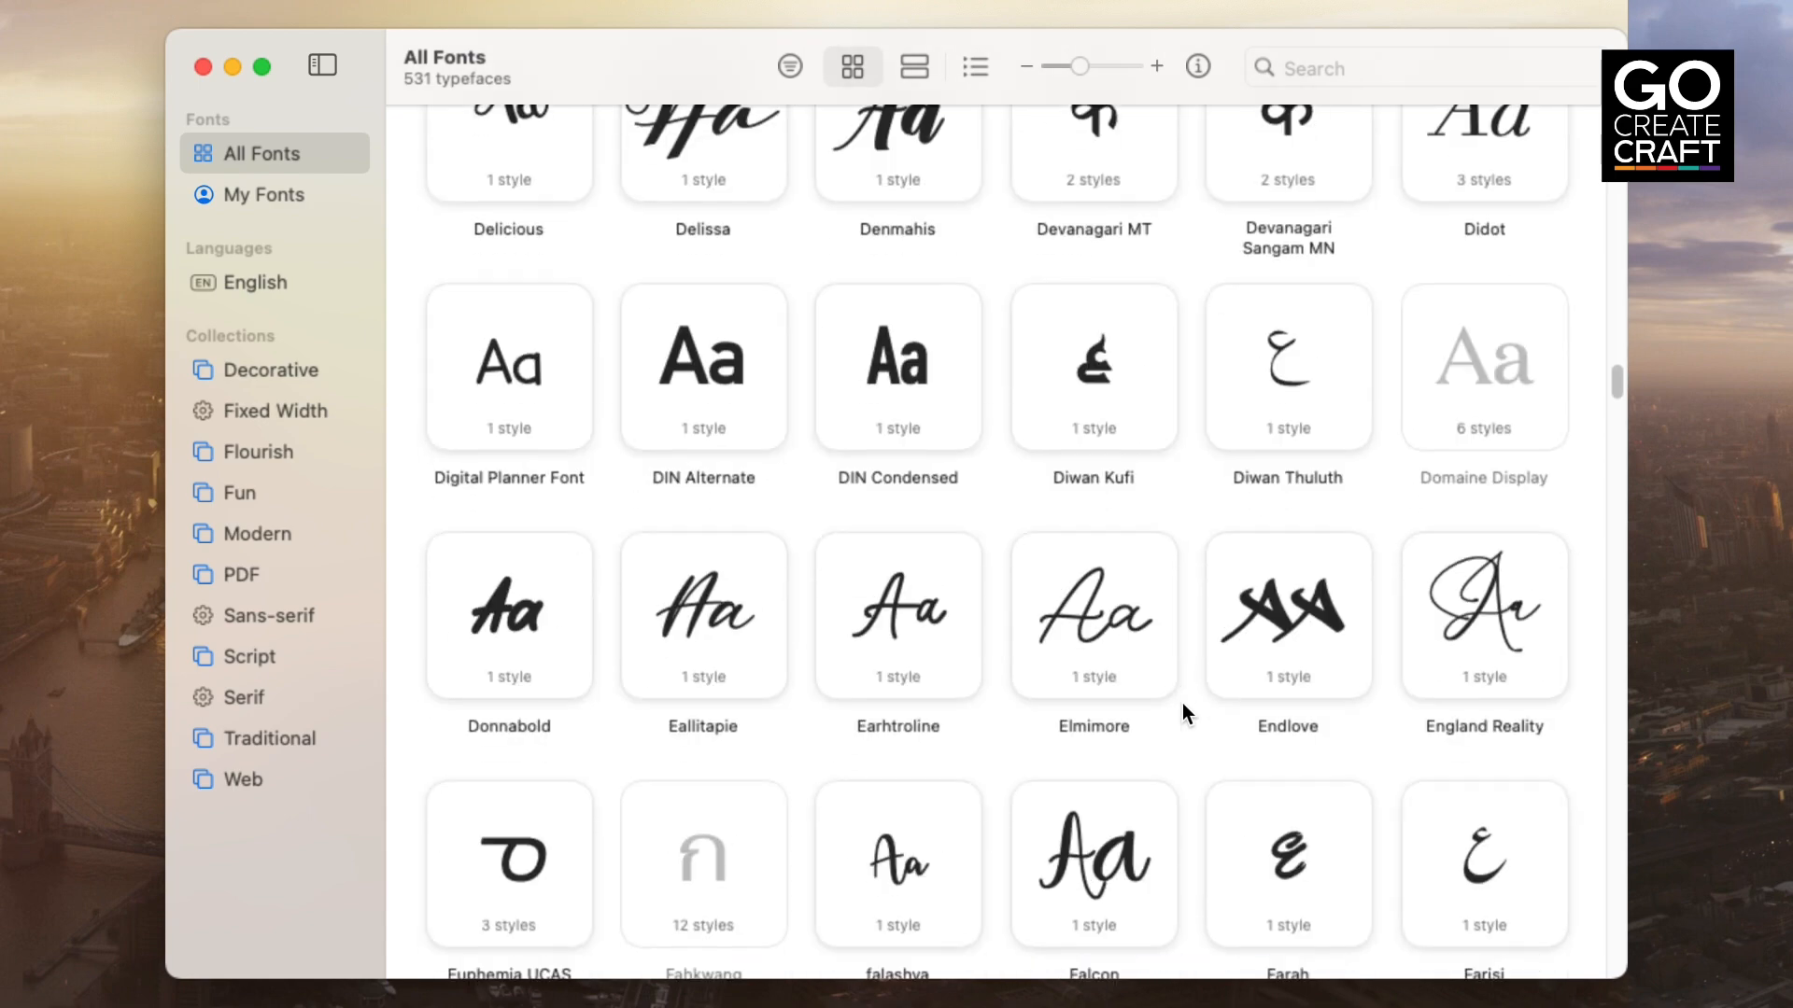
scroll(1183, 703, up, 2)
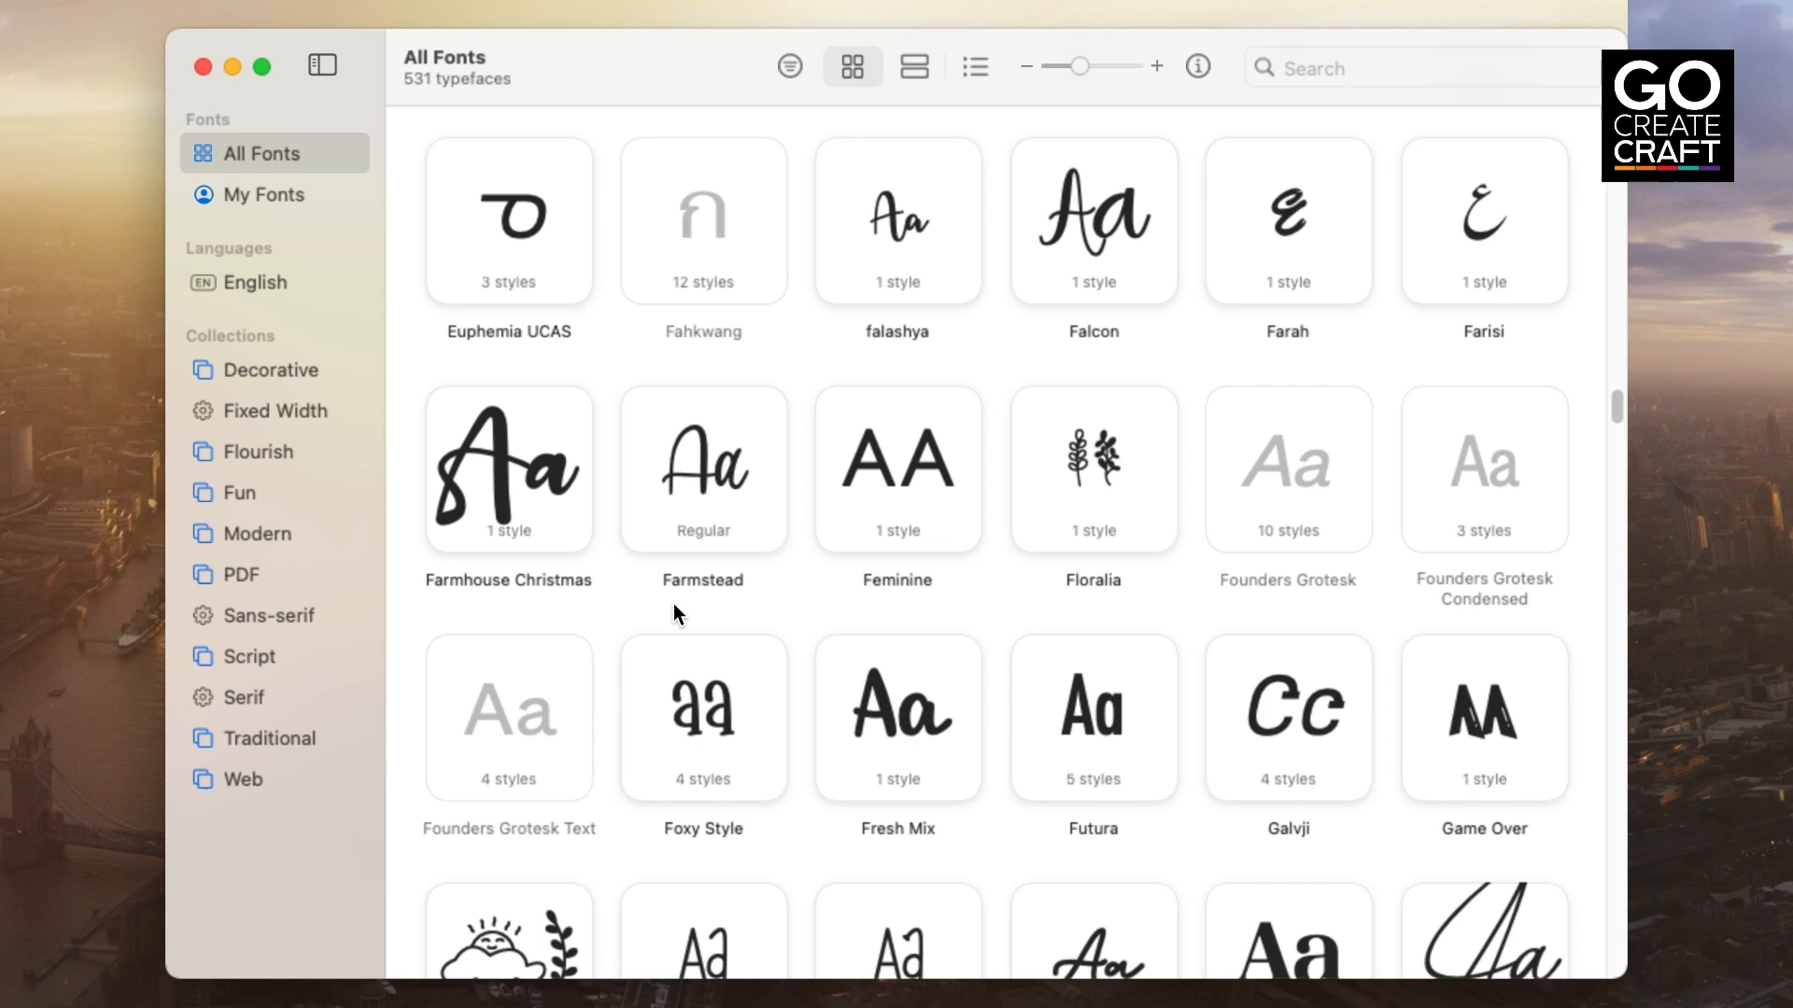
scroll(728, 611, down, 1)
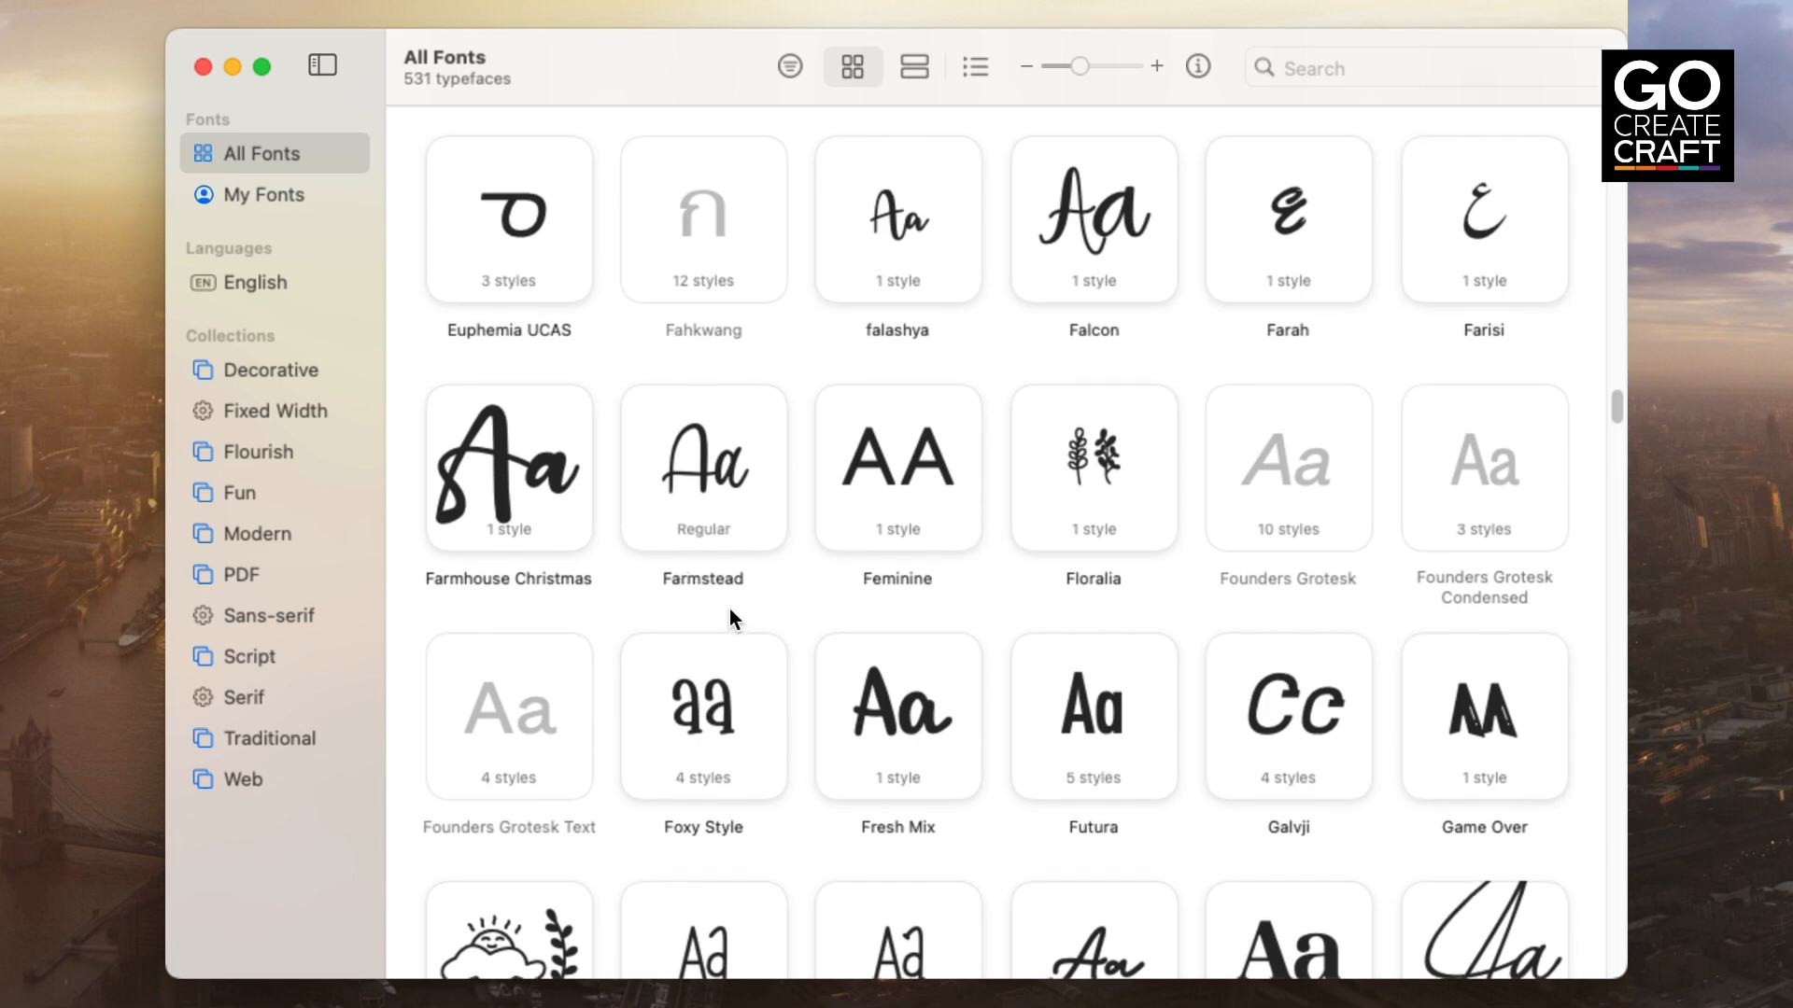
scroll(731, 612, down, 5)
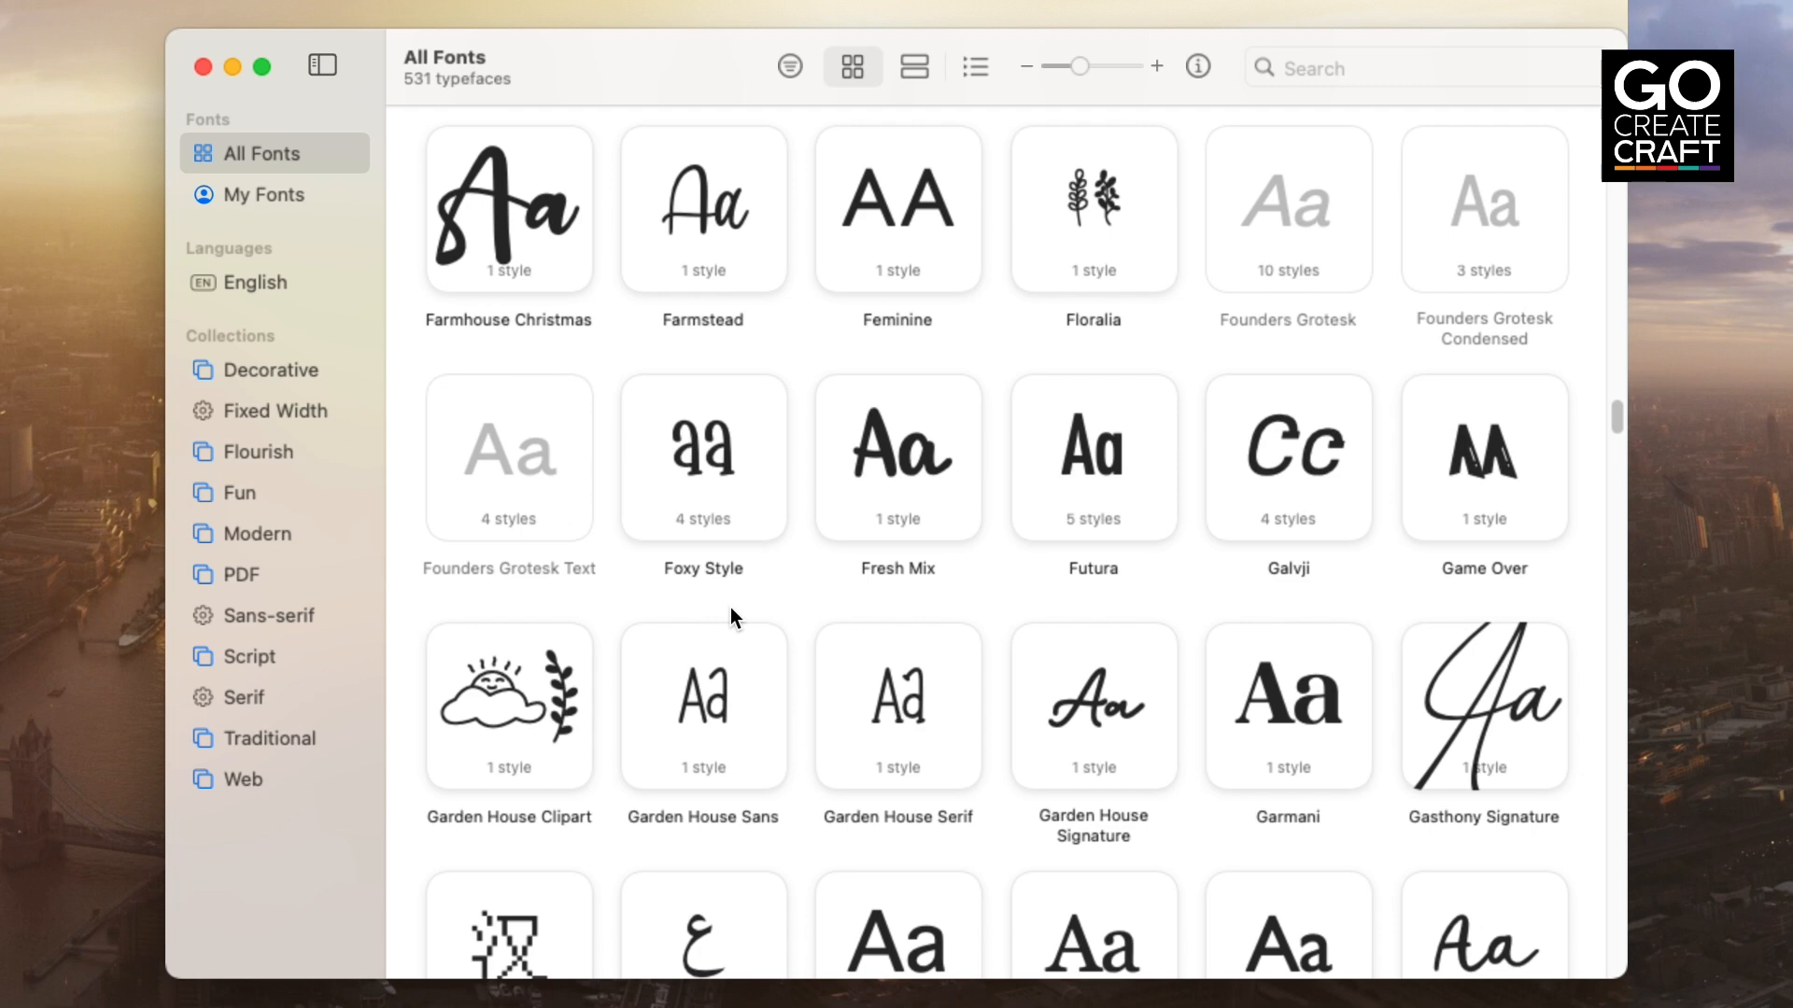
scroll(730, 616, up, 1)
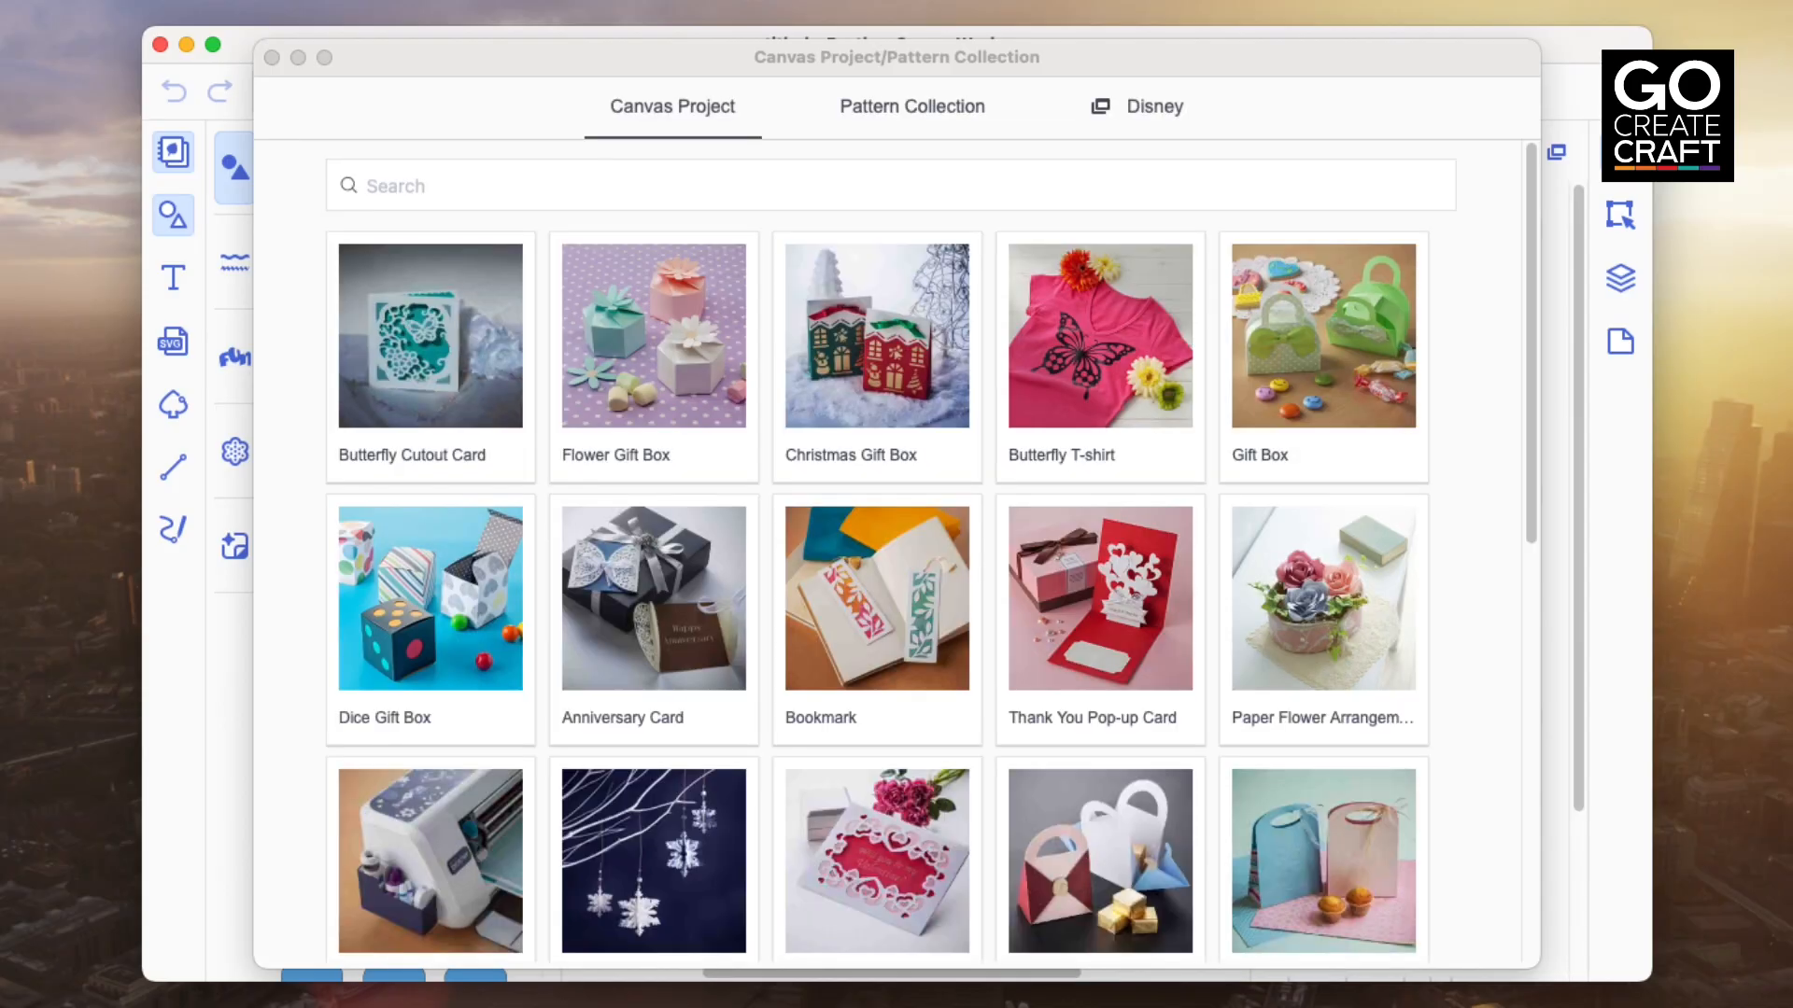
Switch to Brother CanvasWorkspace and close the Canvas Project/Pattern Collection window
click(271, 58)
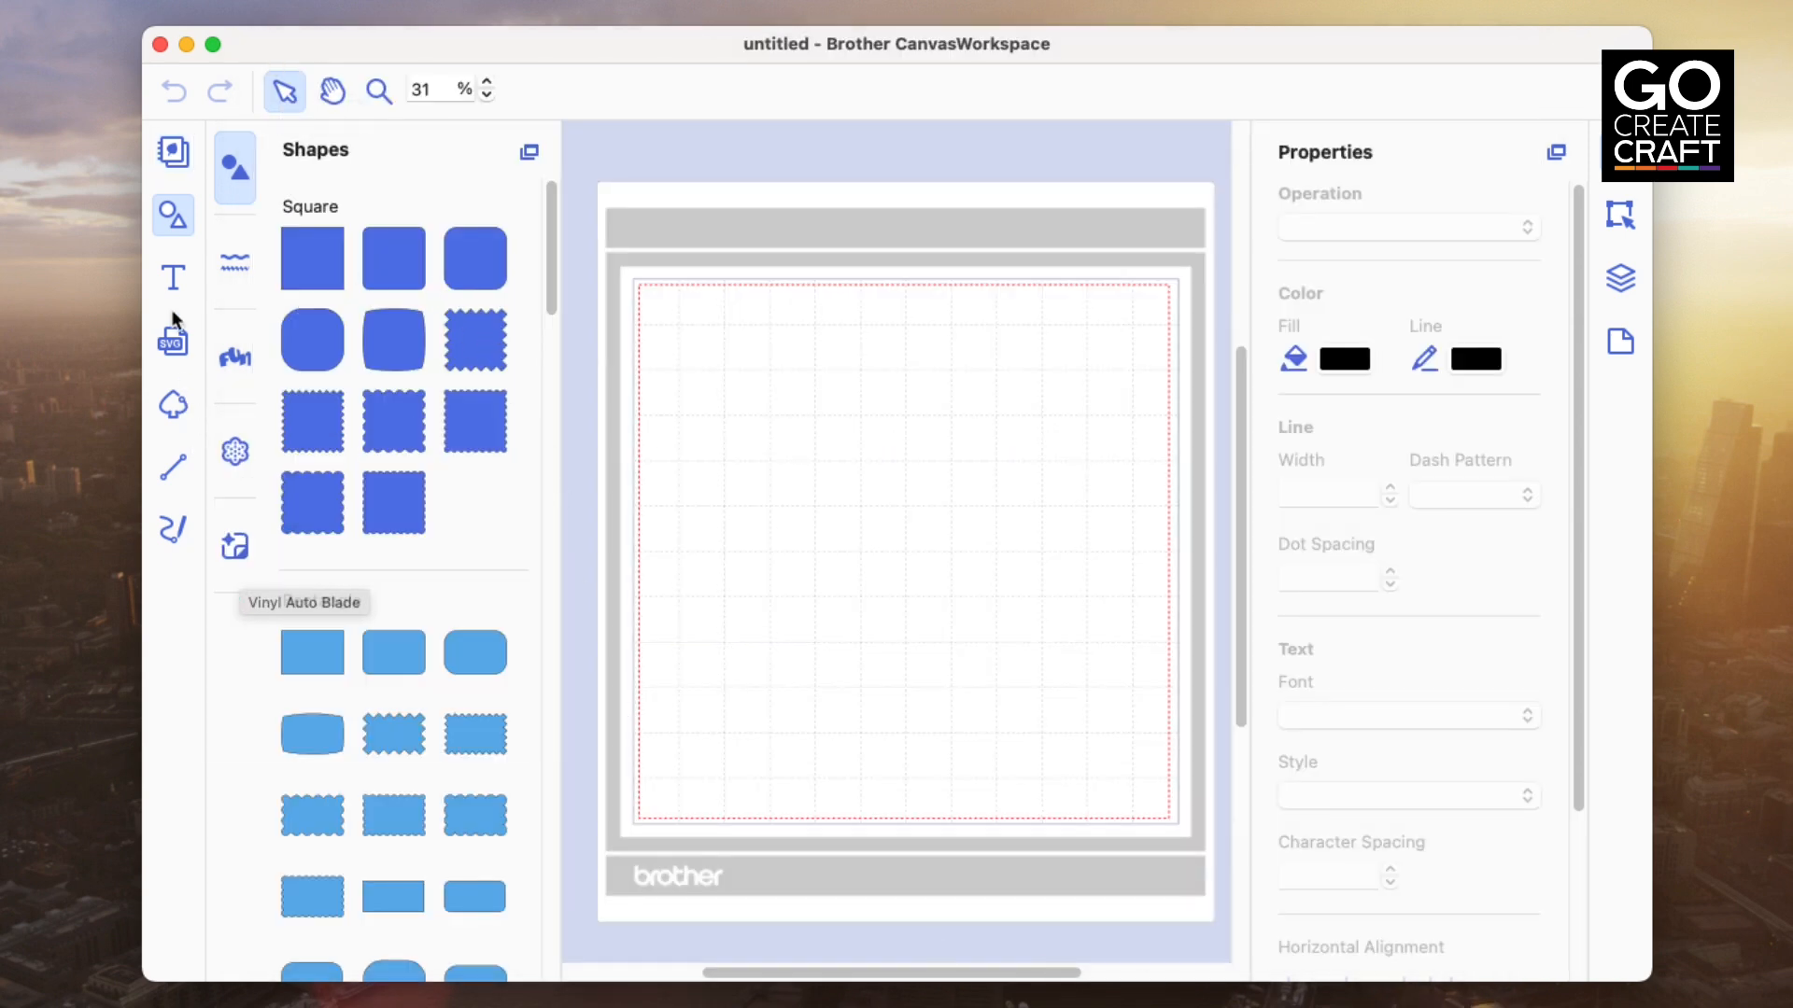
click(172, 278)
click(492, 465)
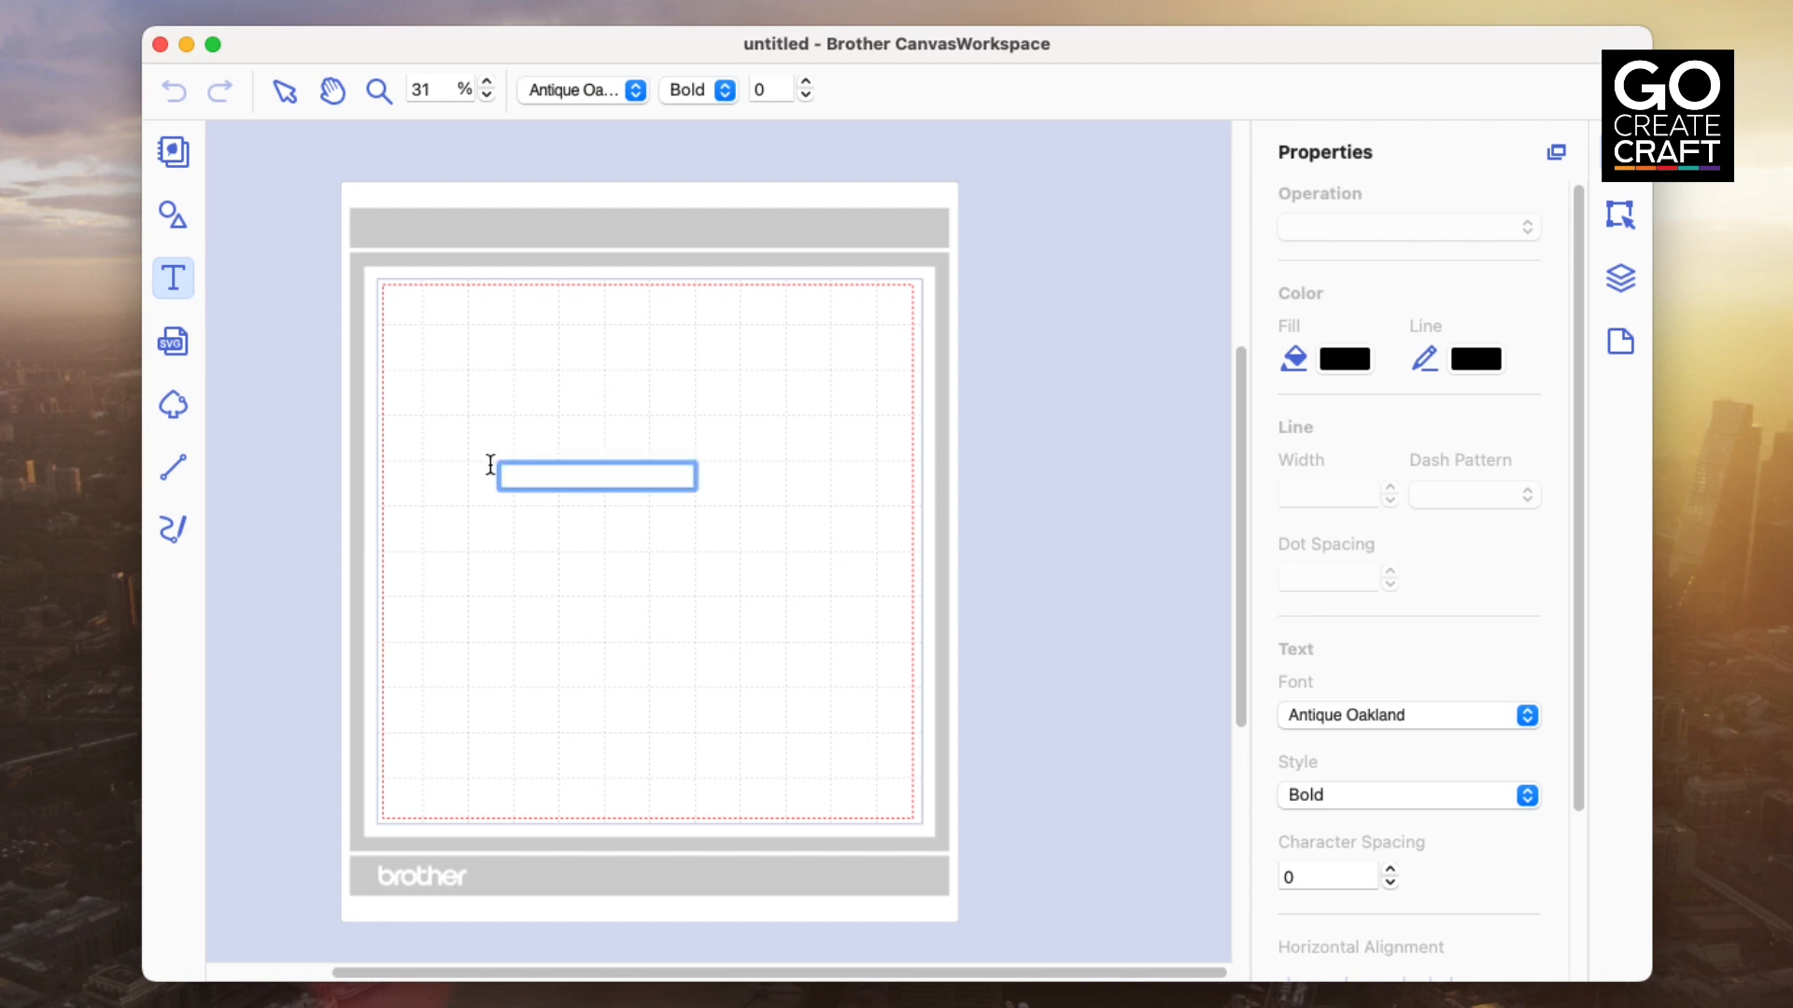
click(854, 476)
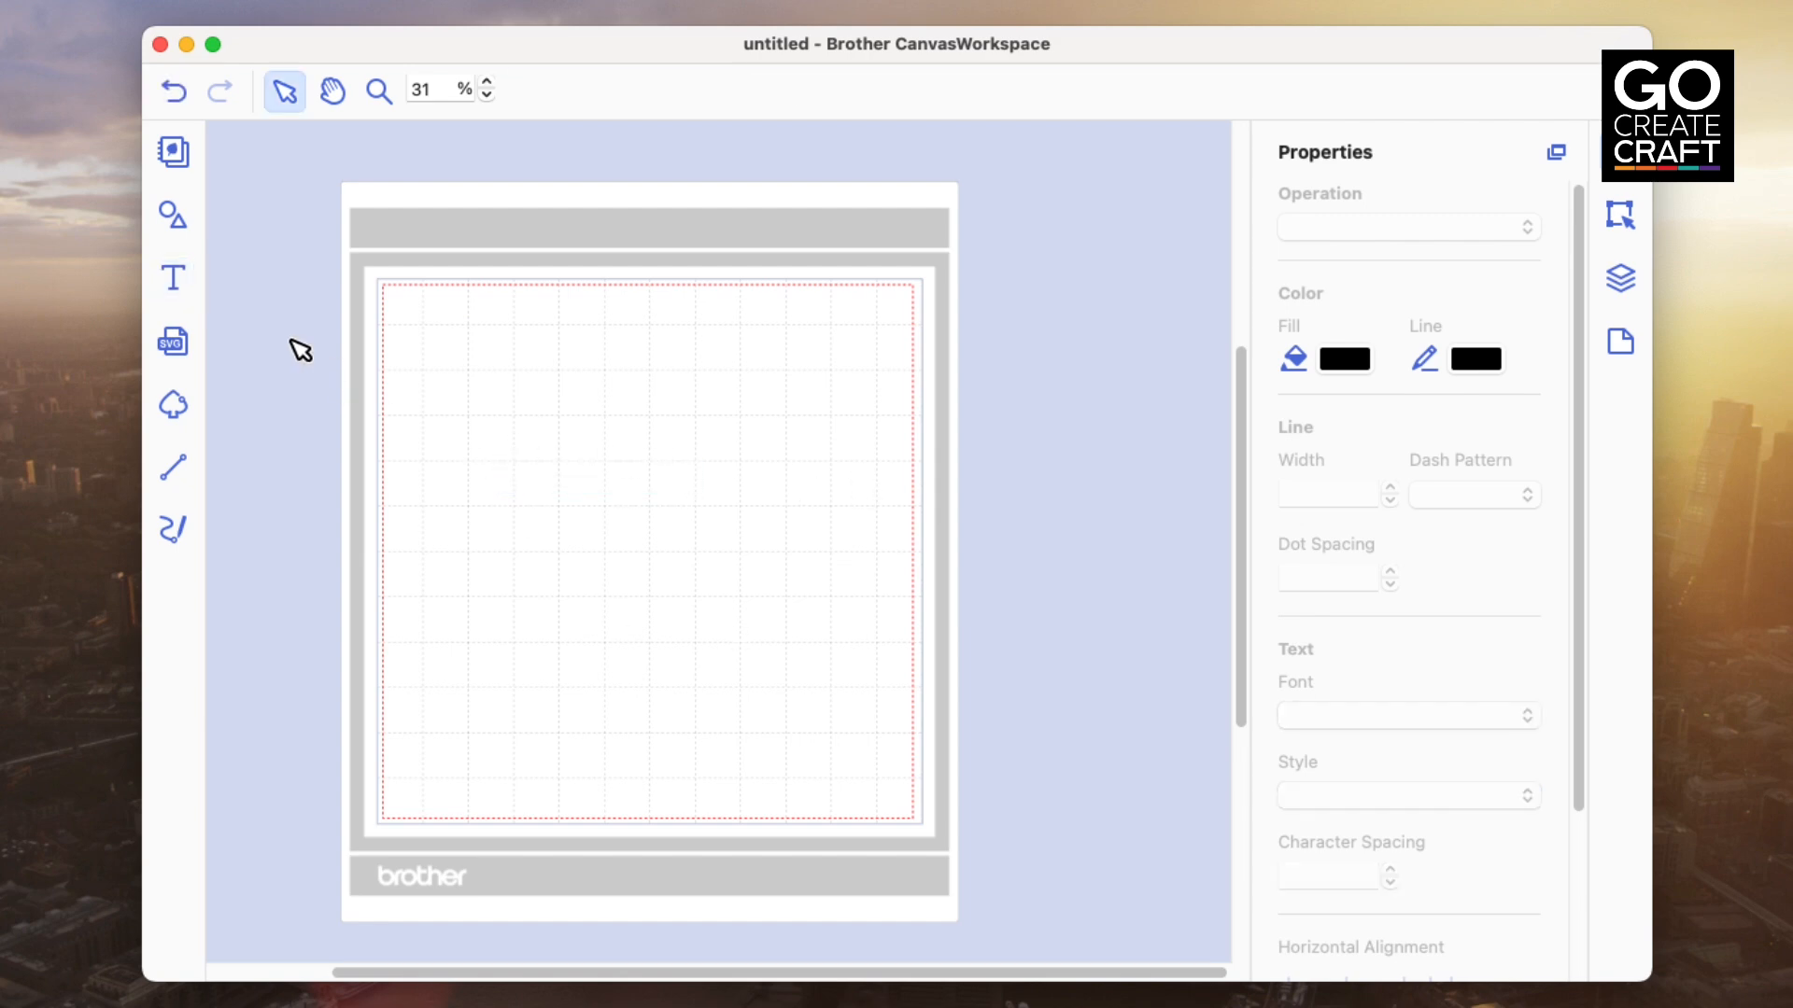
Add the text "Christmas" in the upper part of the cutting mat
click(172, 277)
click(472, 420)
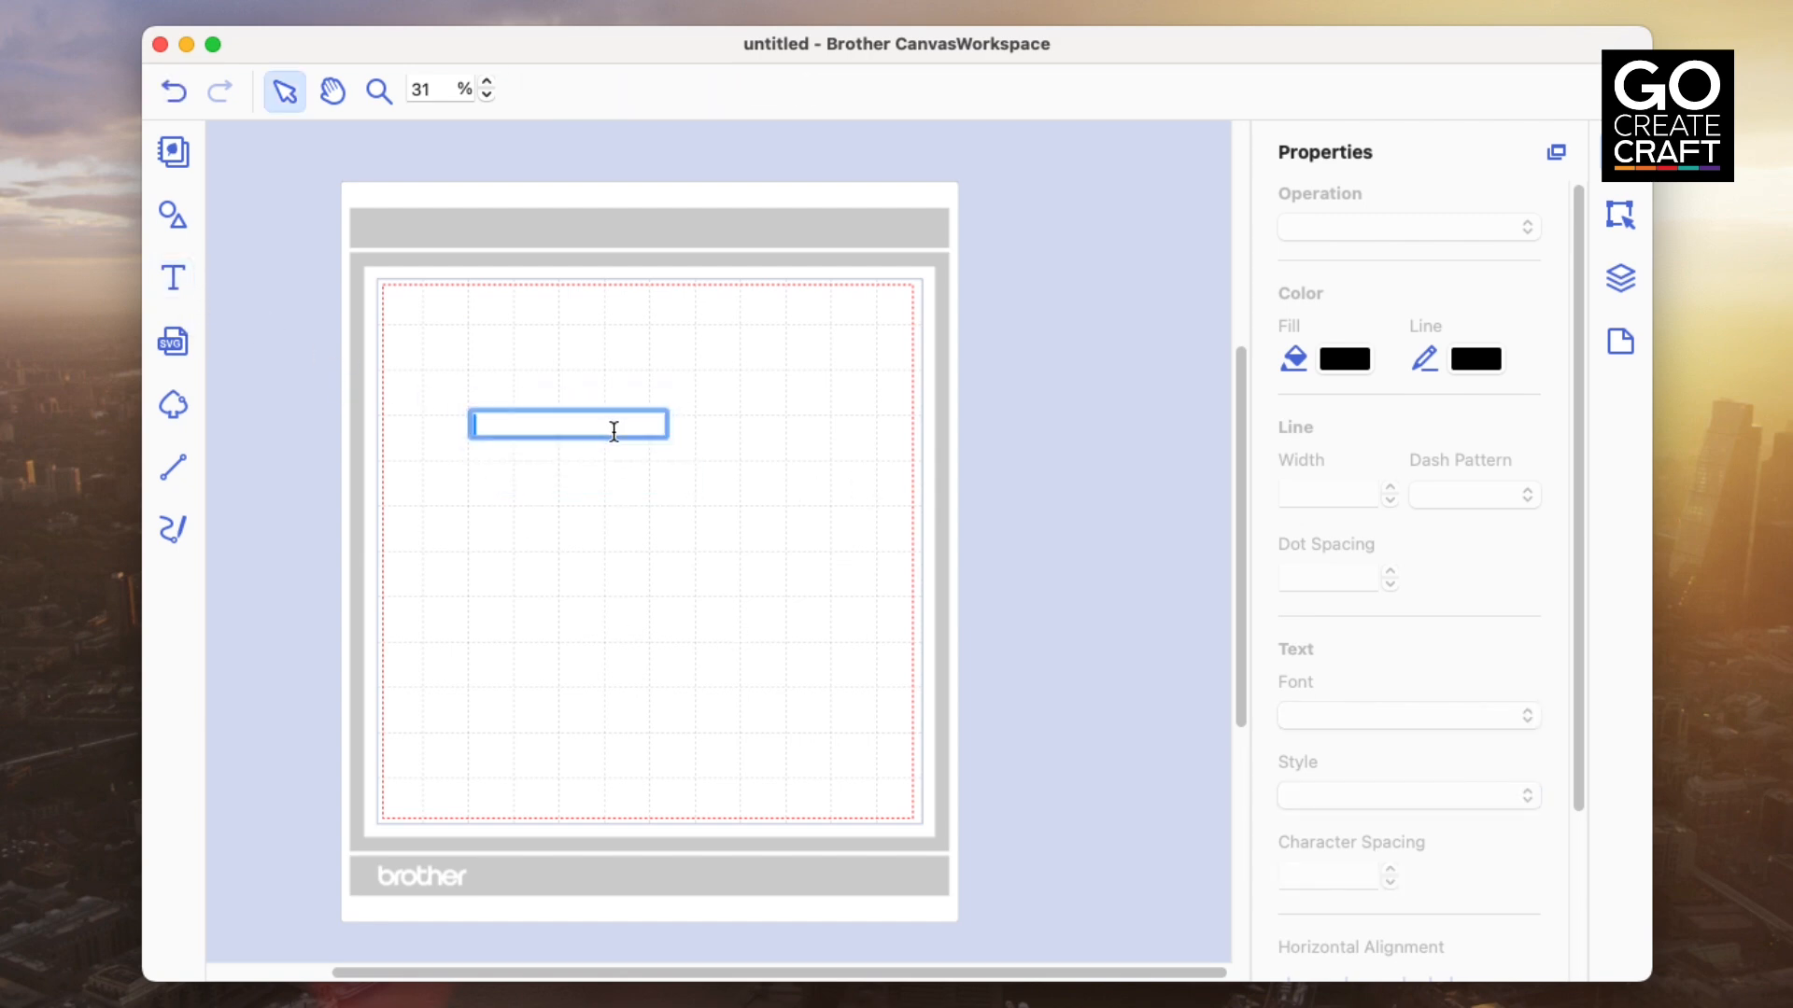
text(Christmas)
click(714, 476)
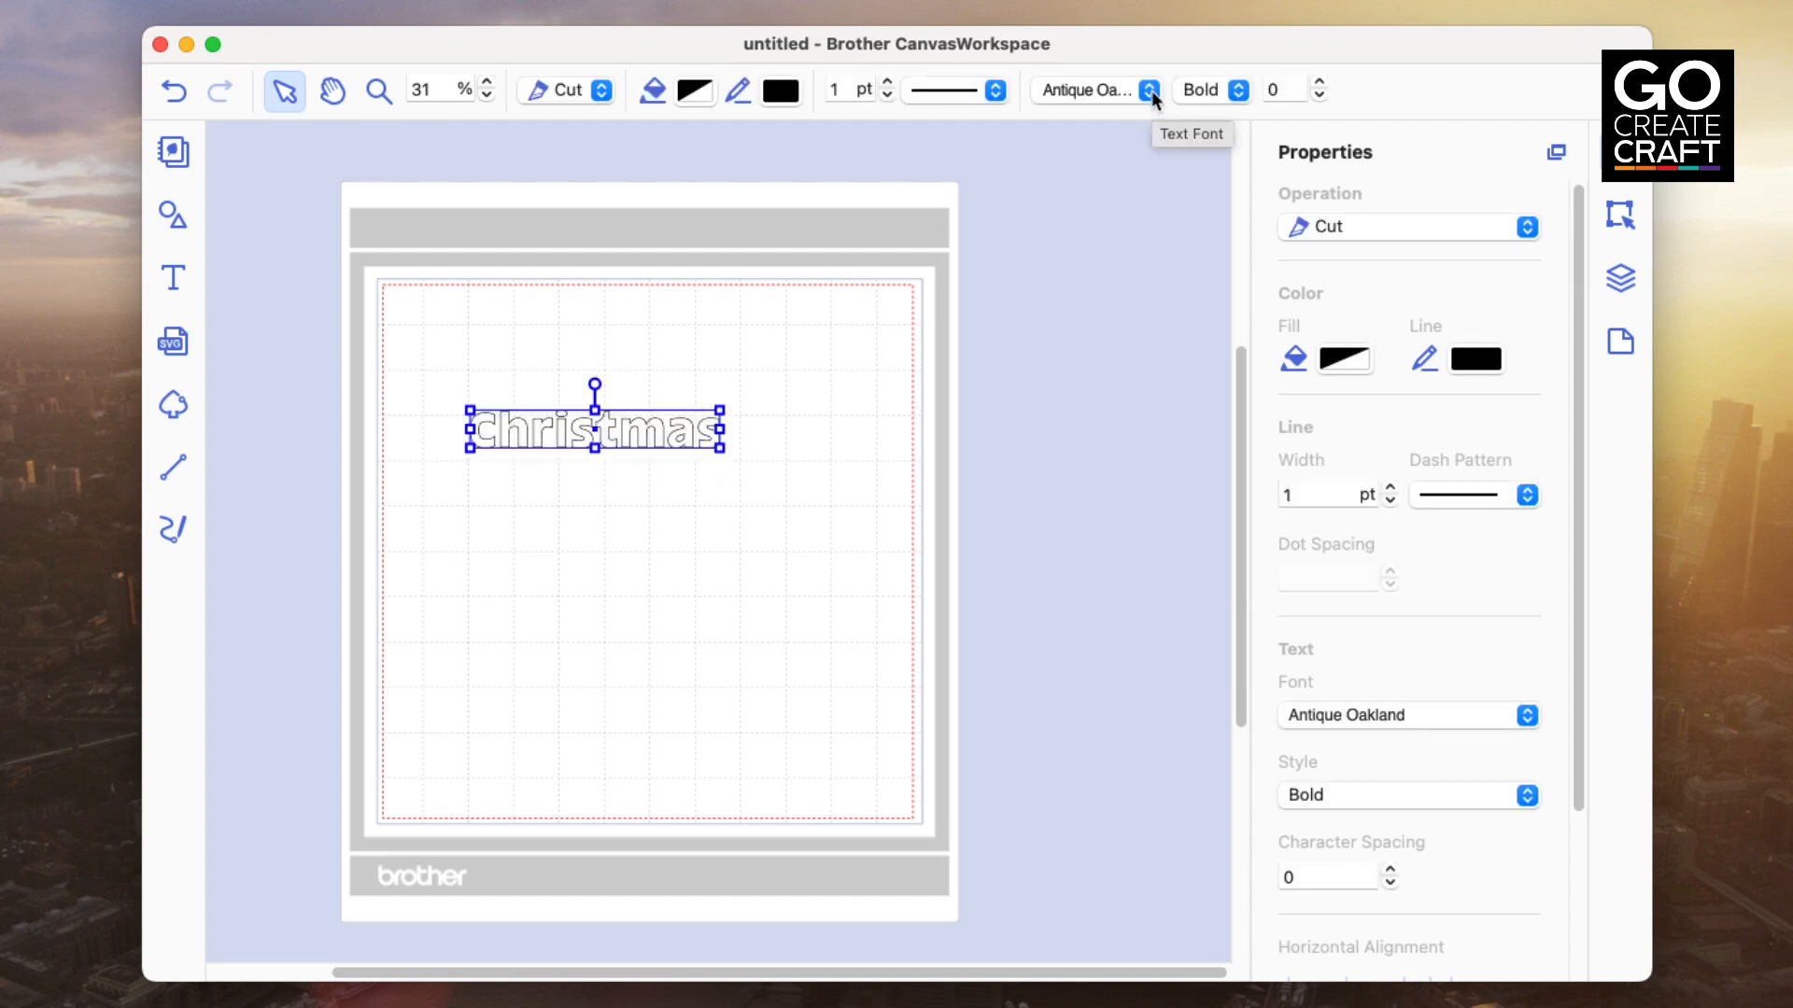
Change the Christmas text's font to Farmhouse Christmas and enlarge it to about 629 mm wide, past both sides of the mat
click(1150, 90)
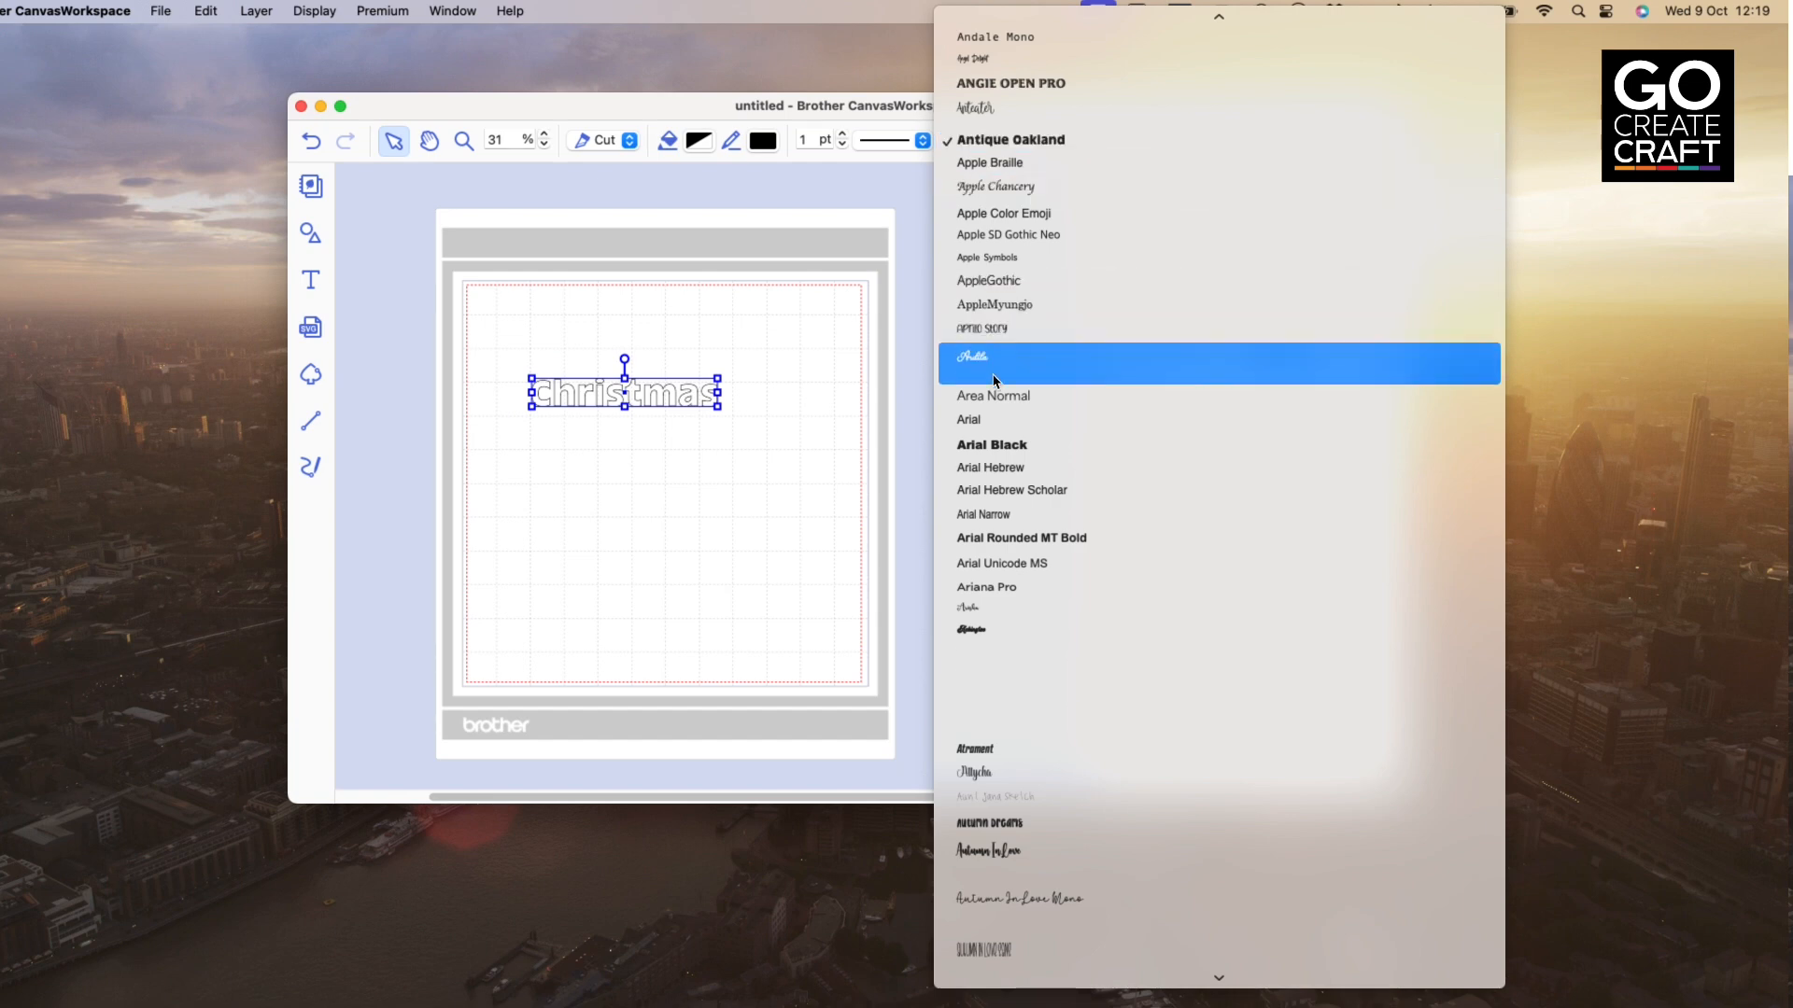
scroll(1111, 831, down, 20)
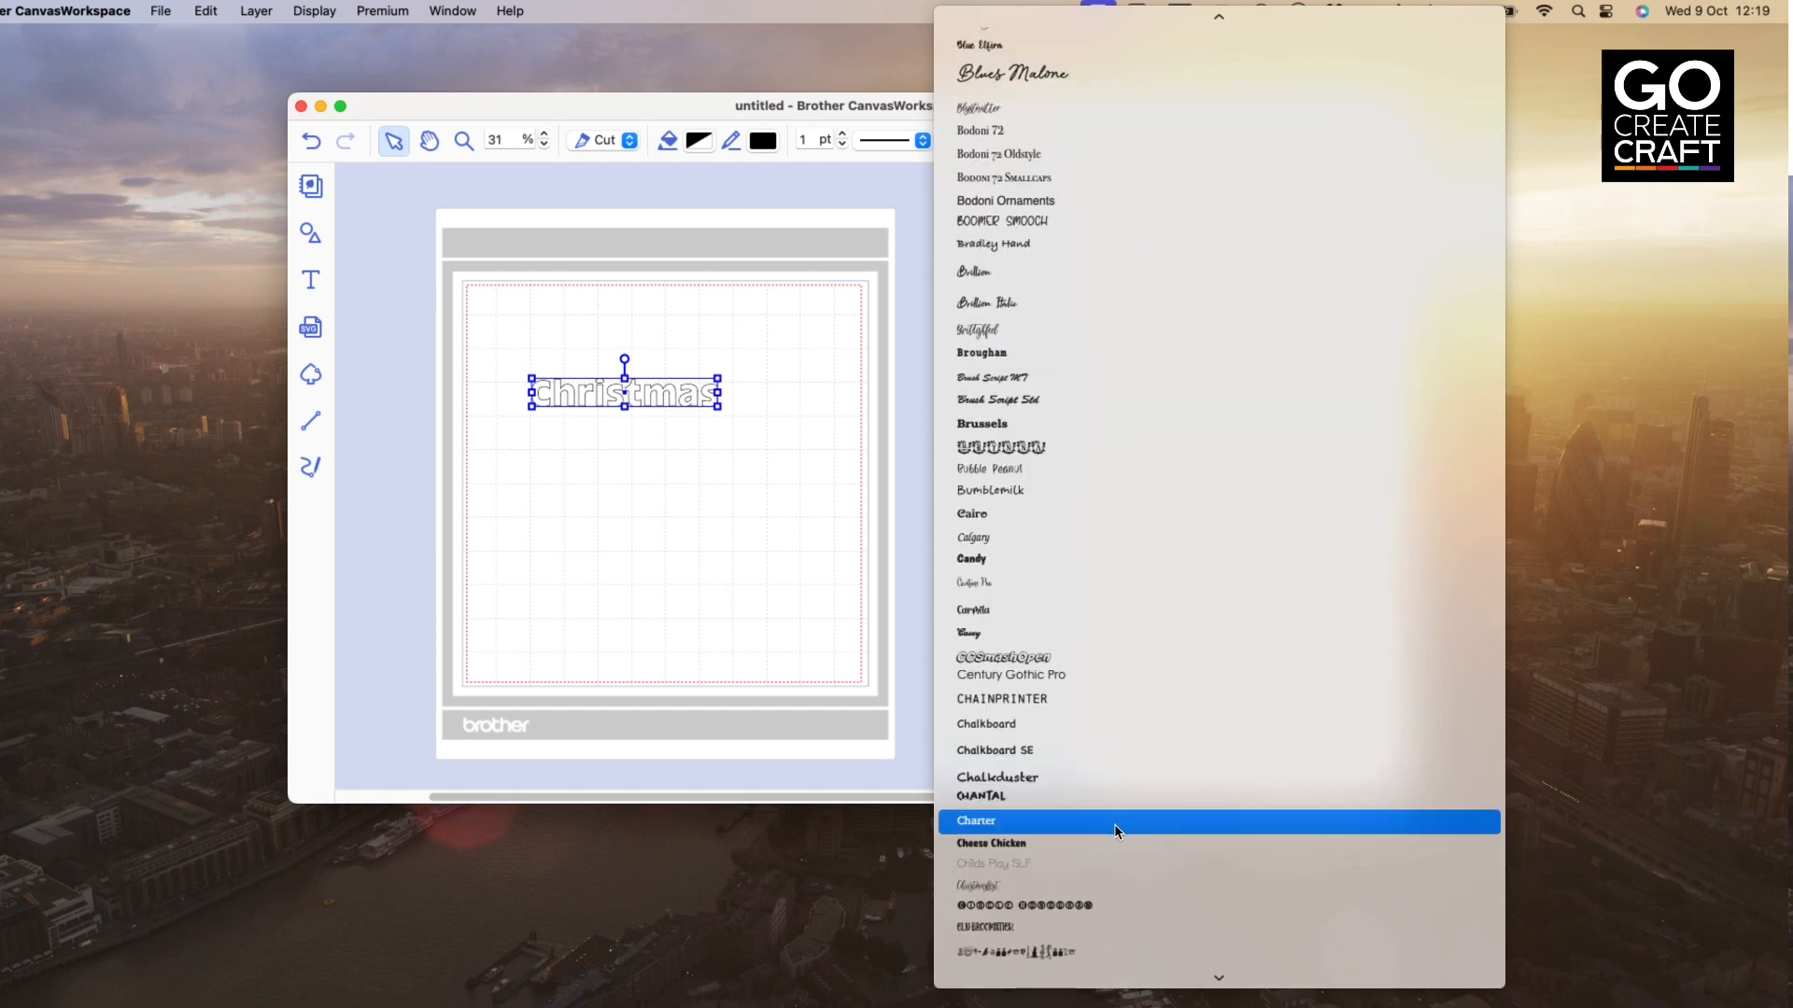
scroll(1117, 832, down, 15)
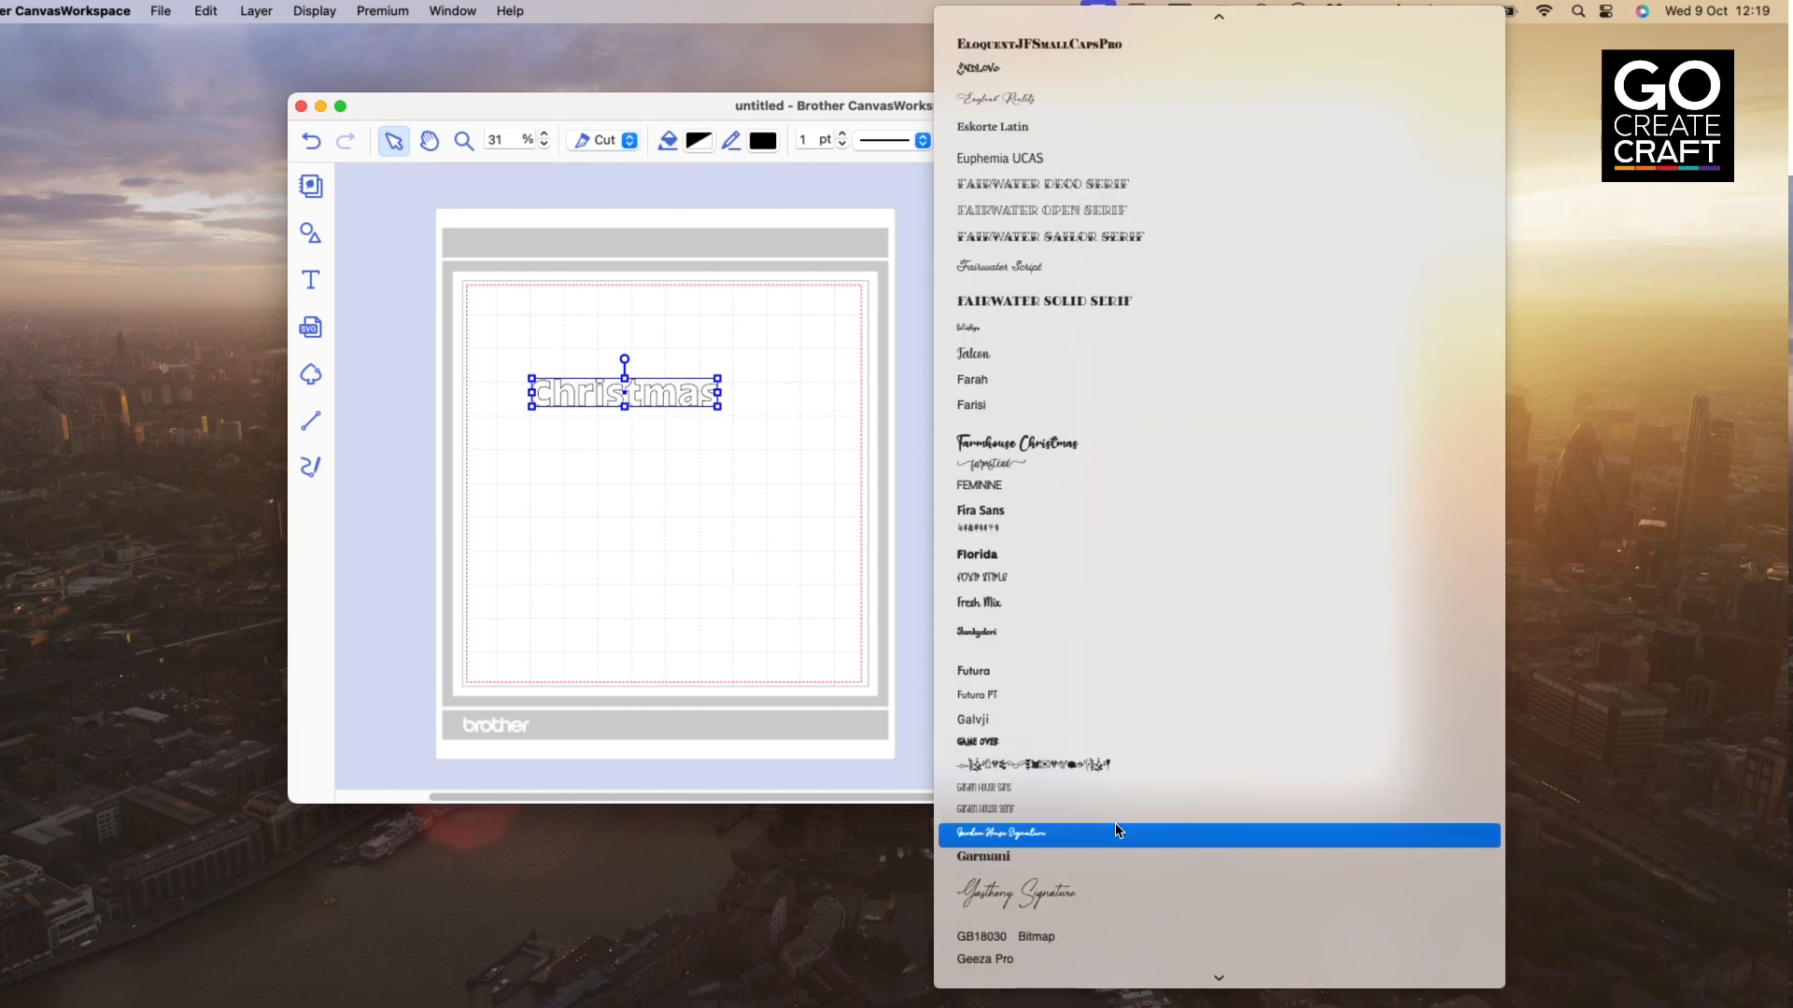
click(1112, 443)
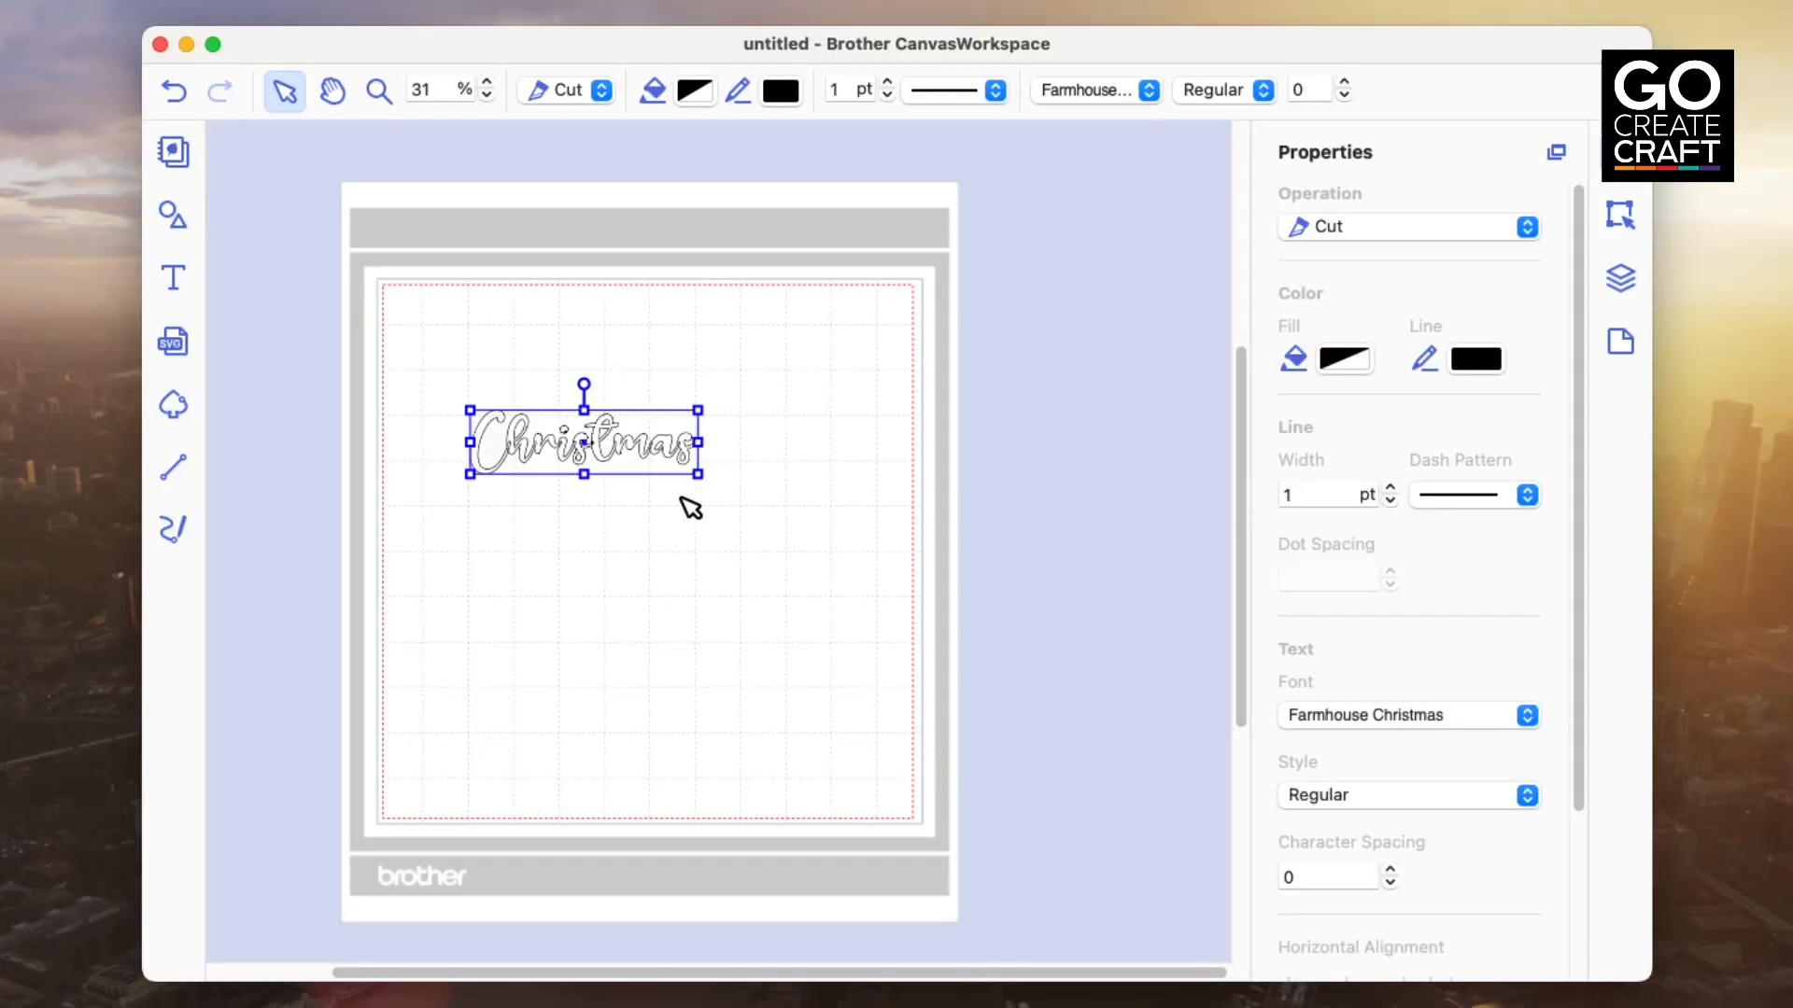
drag(697, 474, 1216, 798)
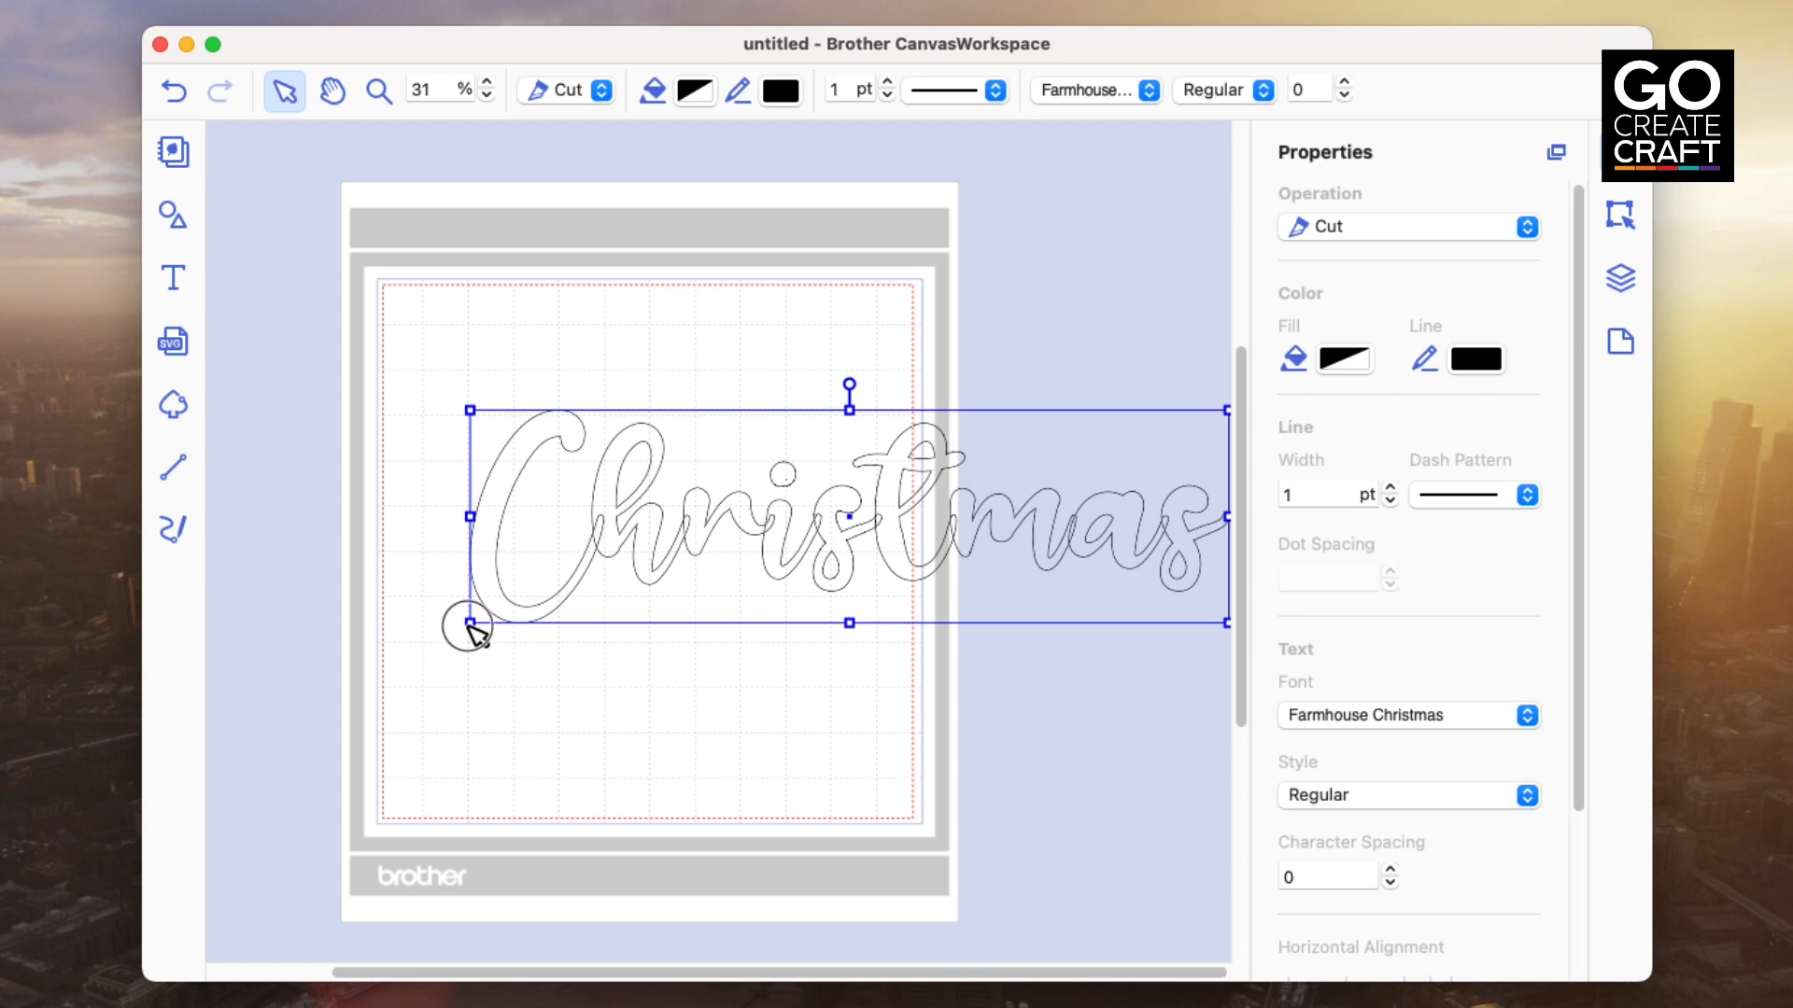
drag(470, 623, 139, 888)
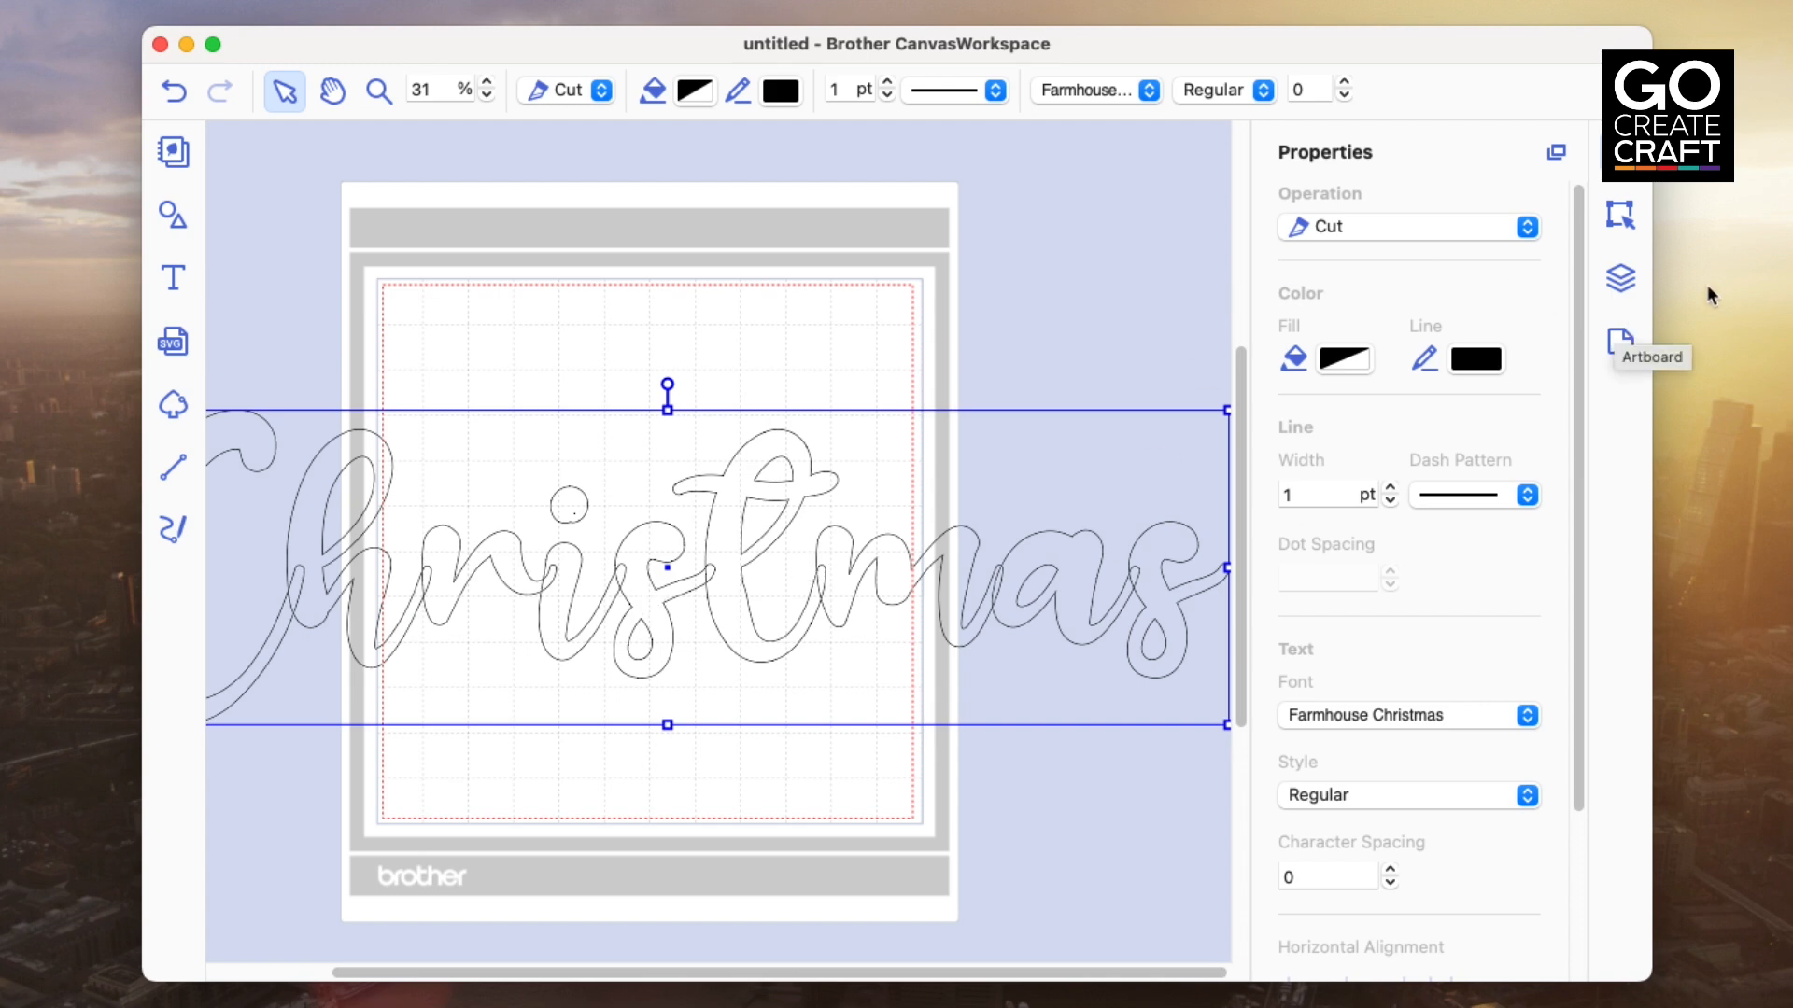
Examine the Christmas text's layer, its size and Process Overlap options including Weld, and the styles available for its font
click(1623, 278)
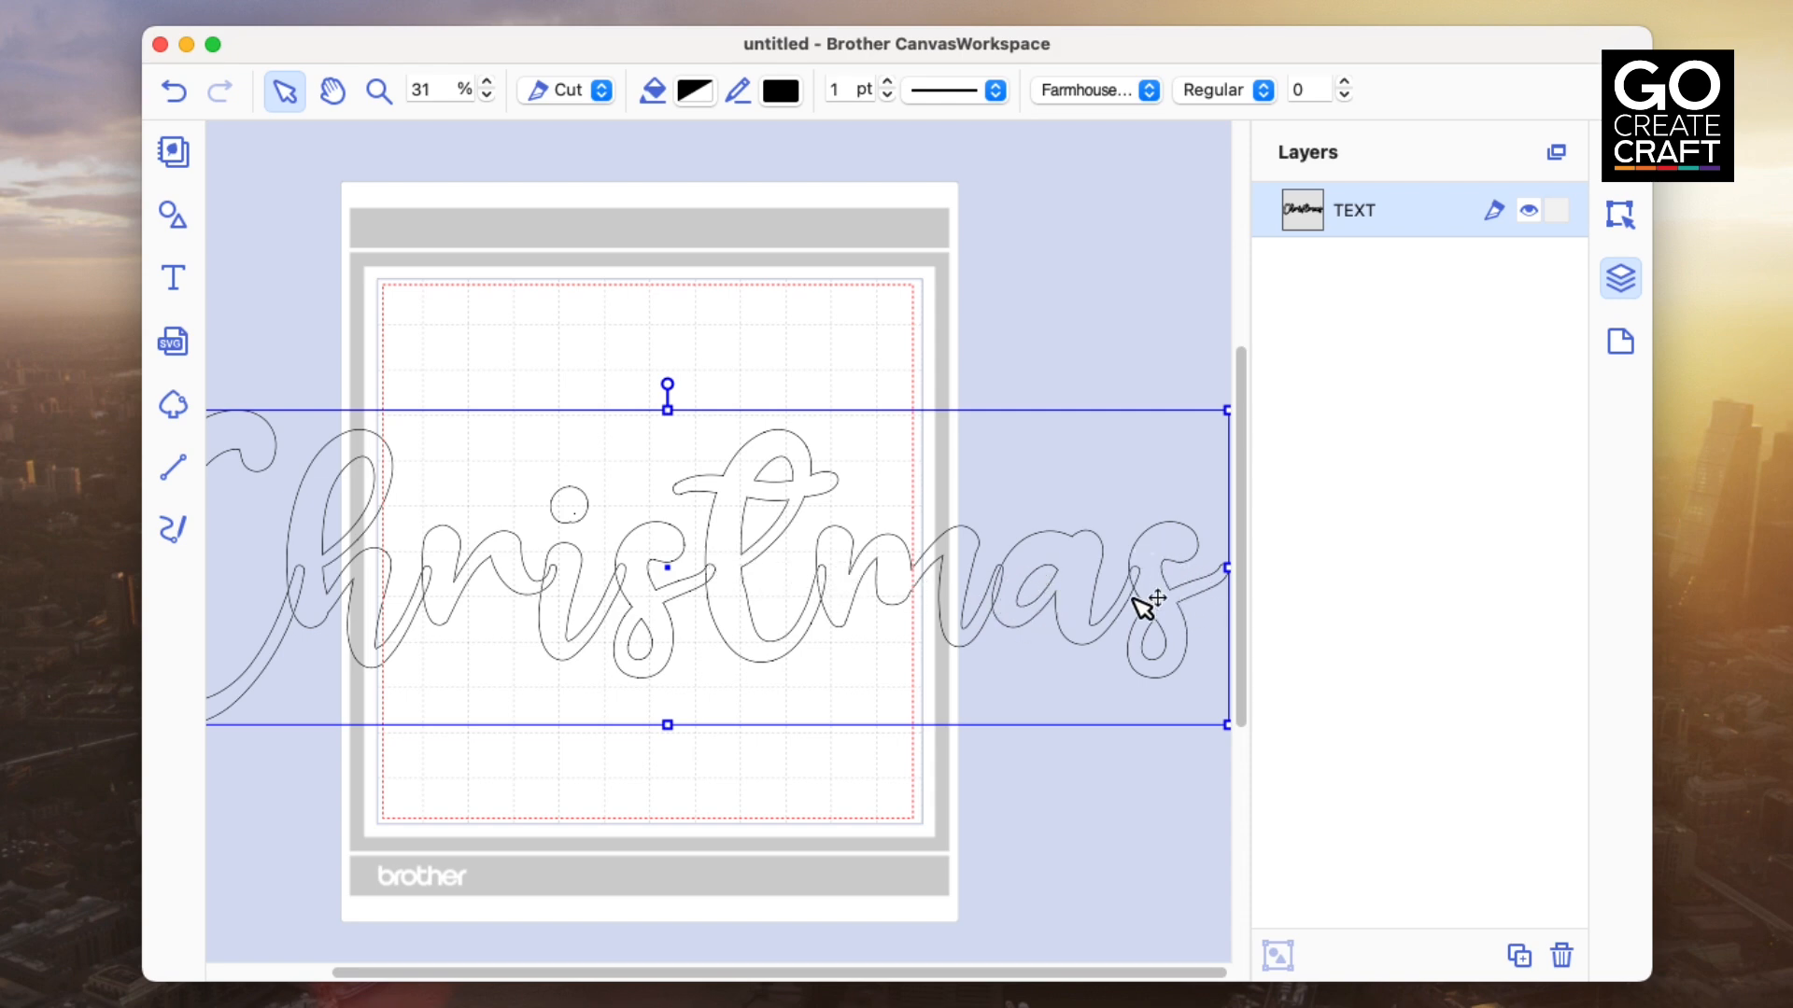
click(1622, 215)
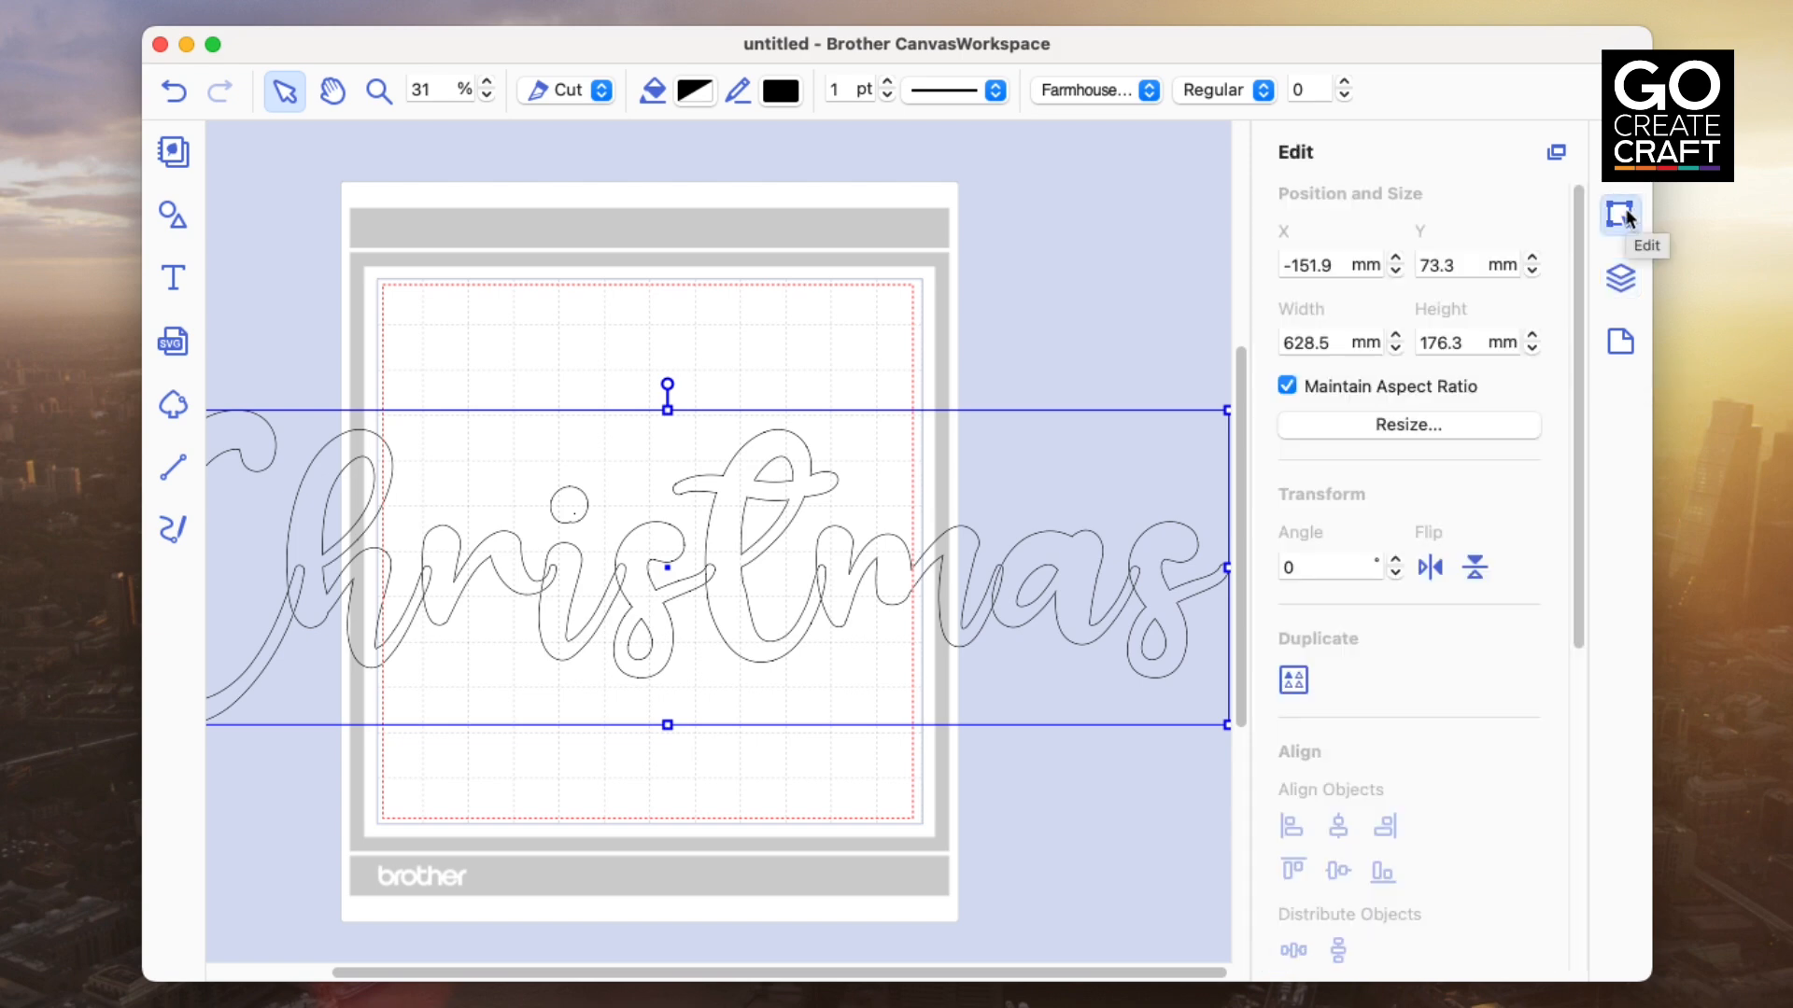
scroll(1410, 803, down, 5)
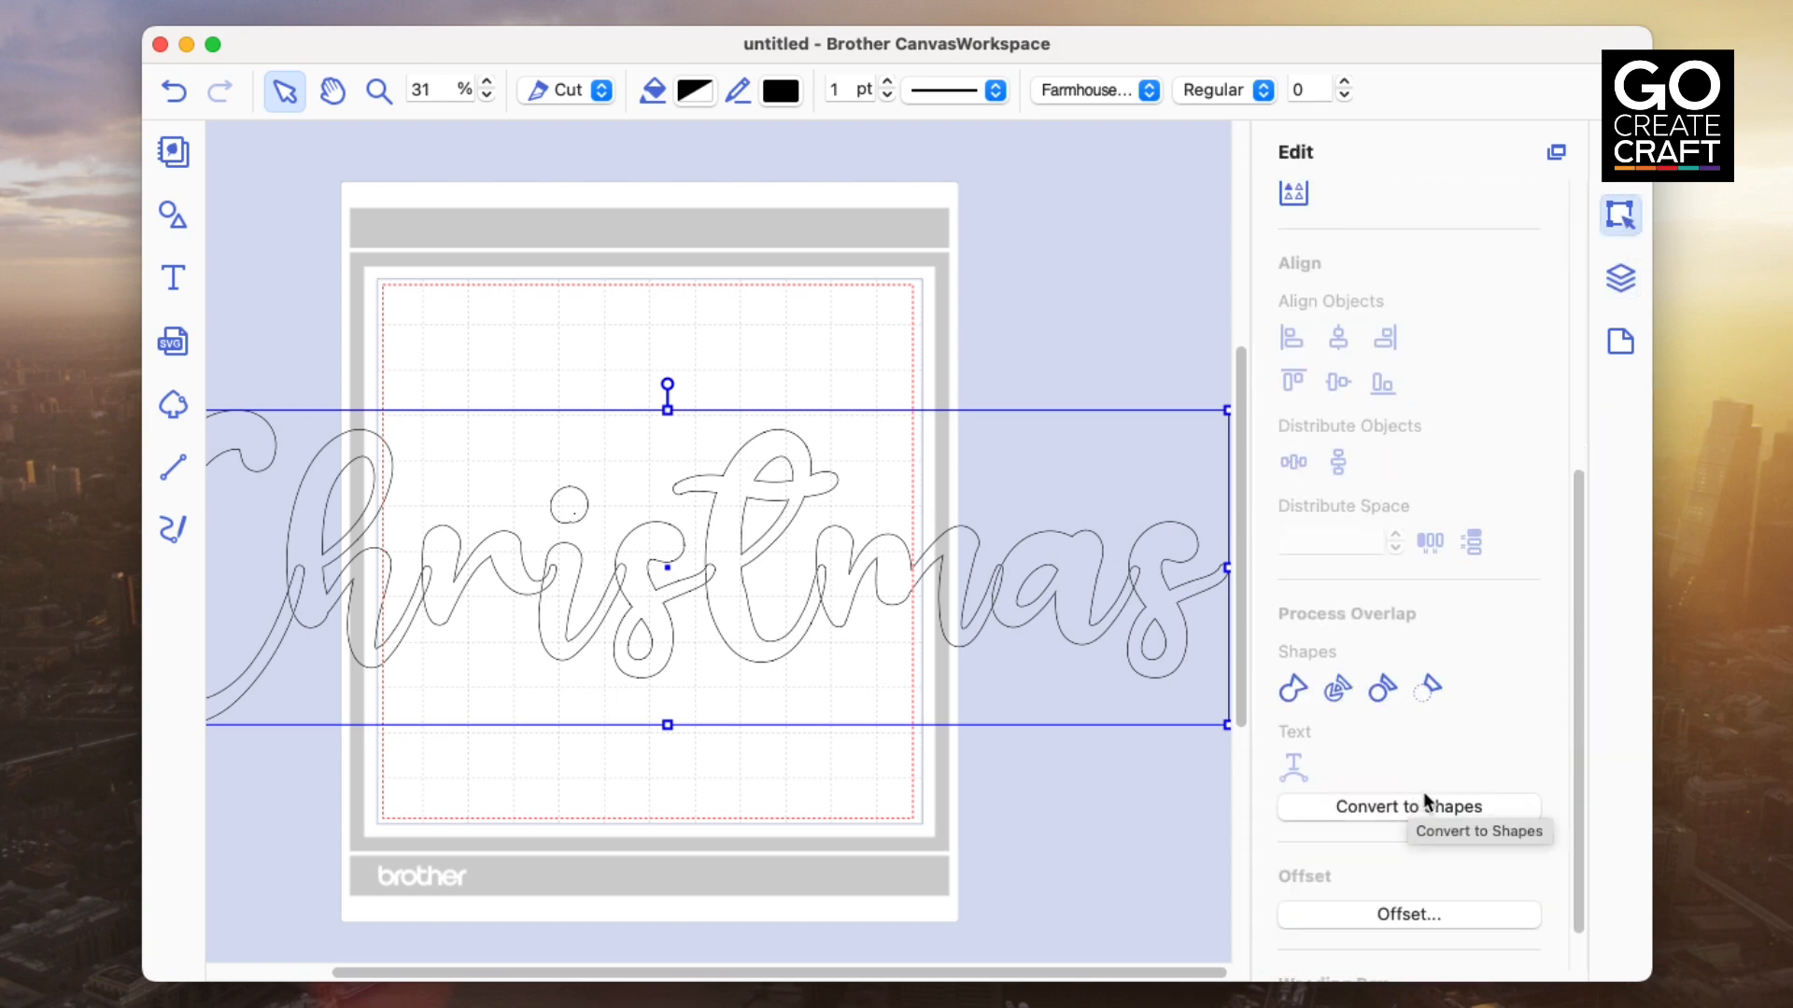
scroll(1425, 790, down, 2)
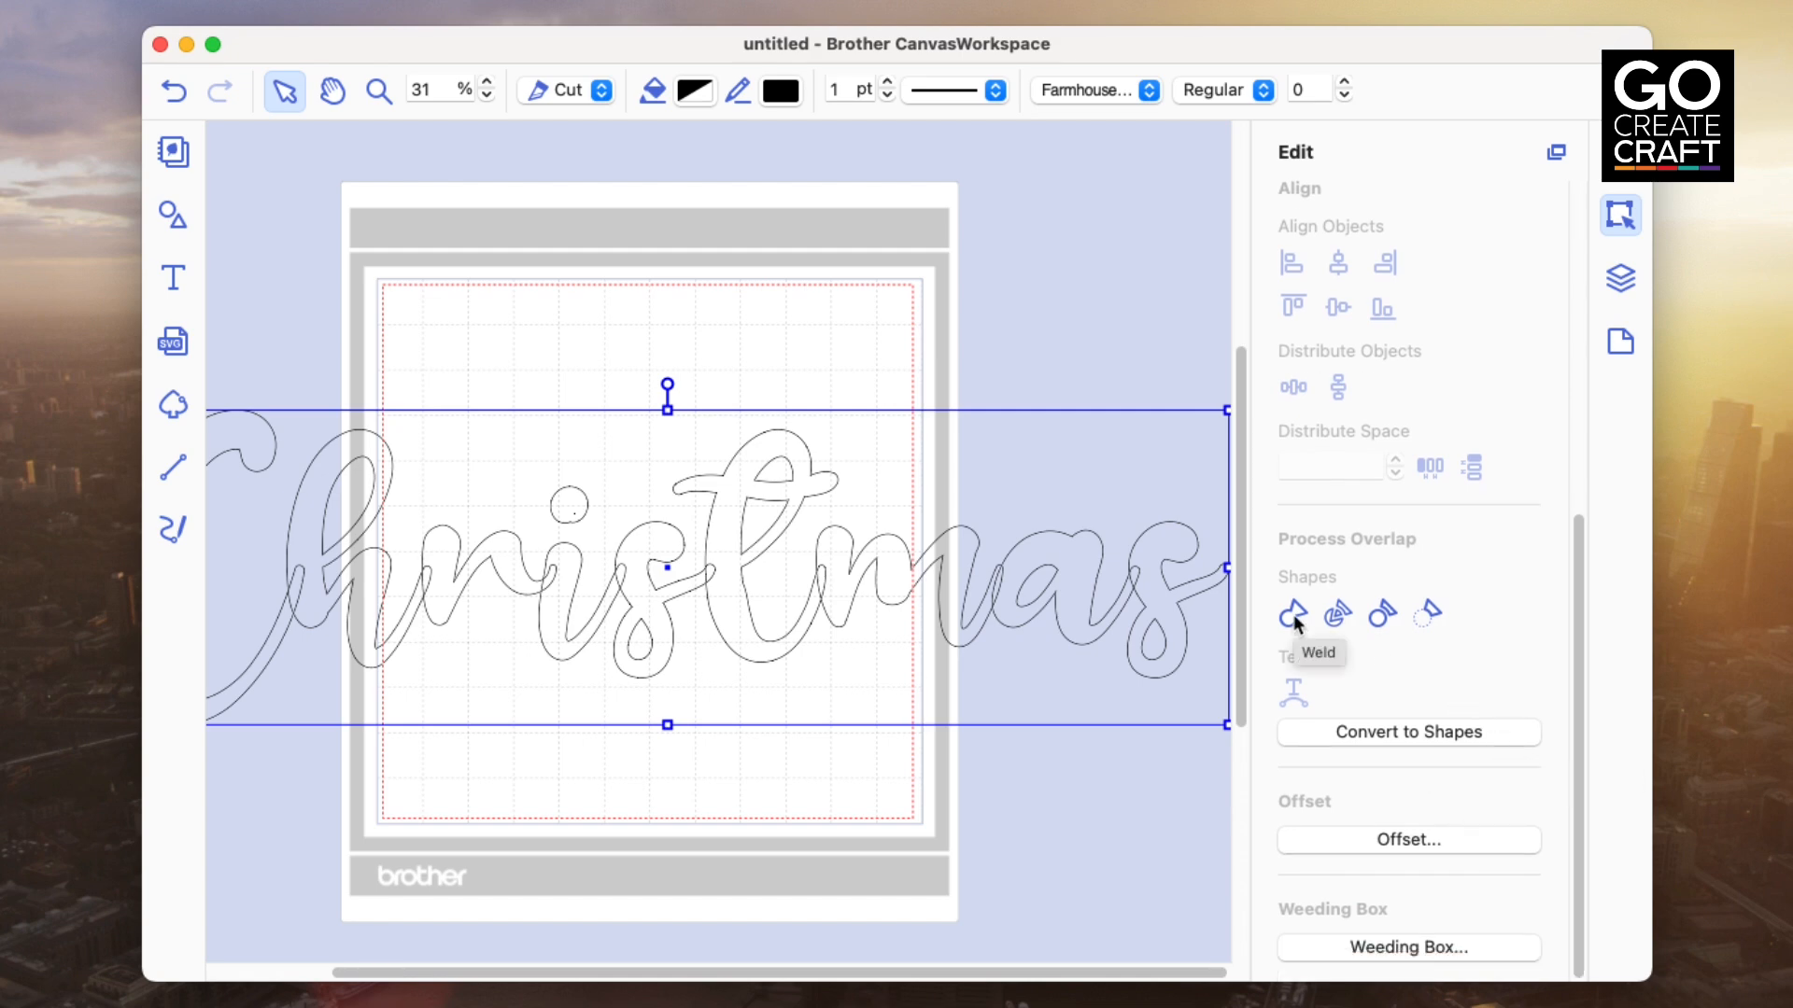
click(1619, 151)
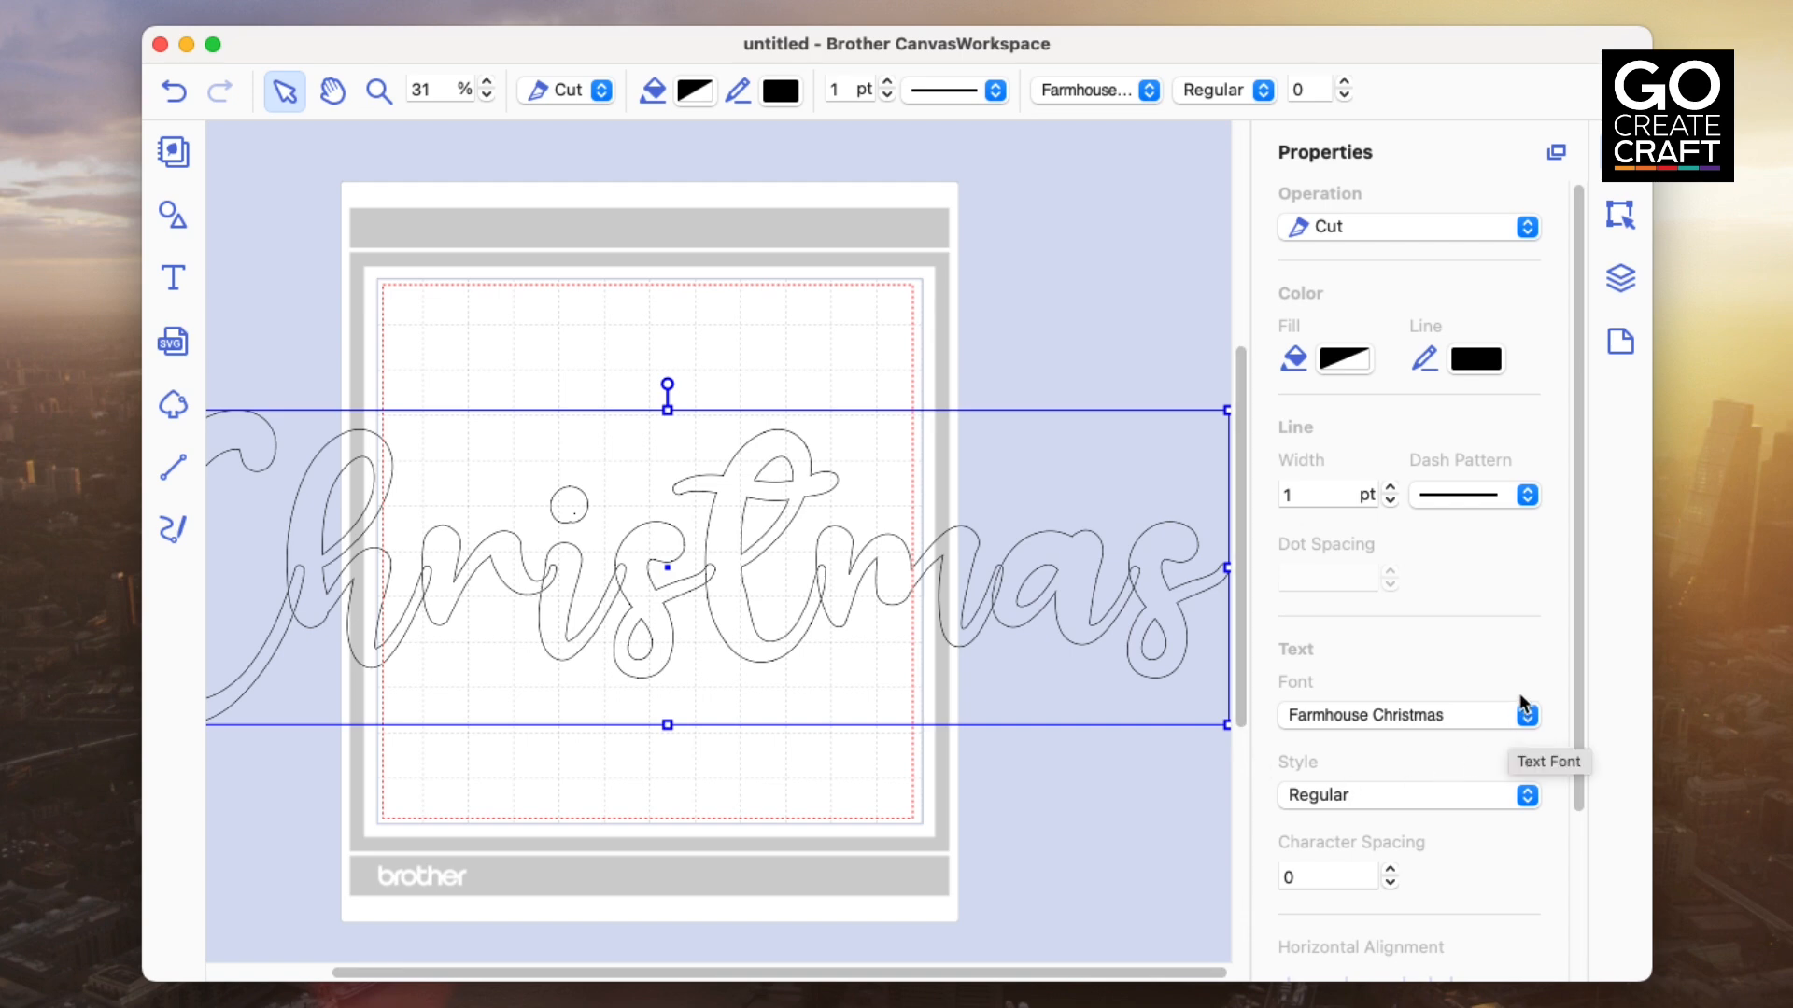
click(1527, 799)
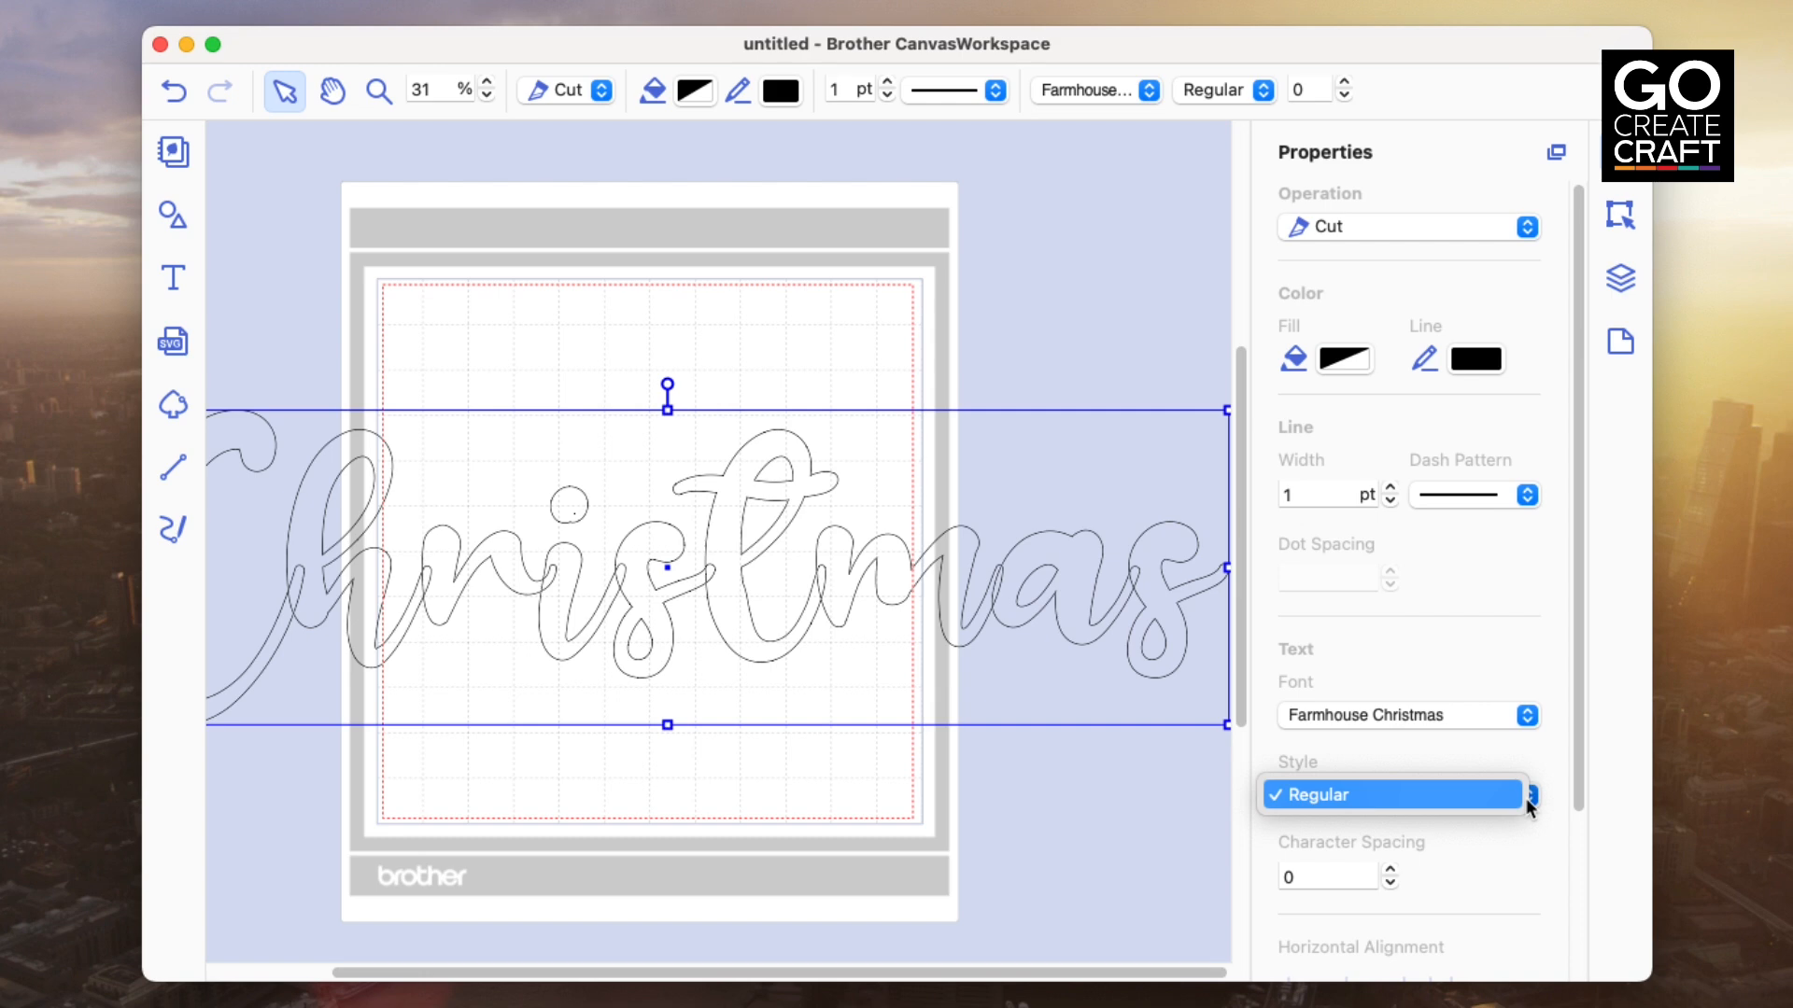
click(1522, 849)
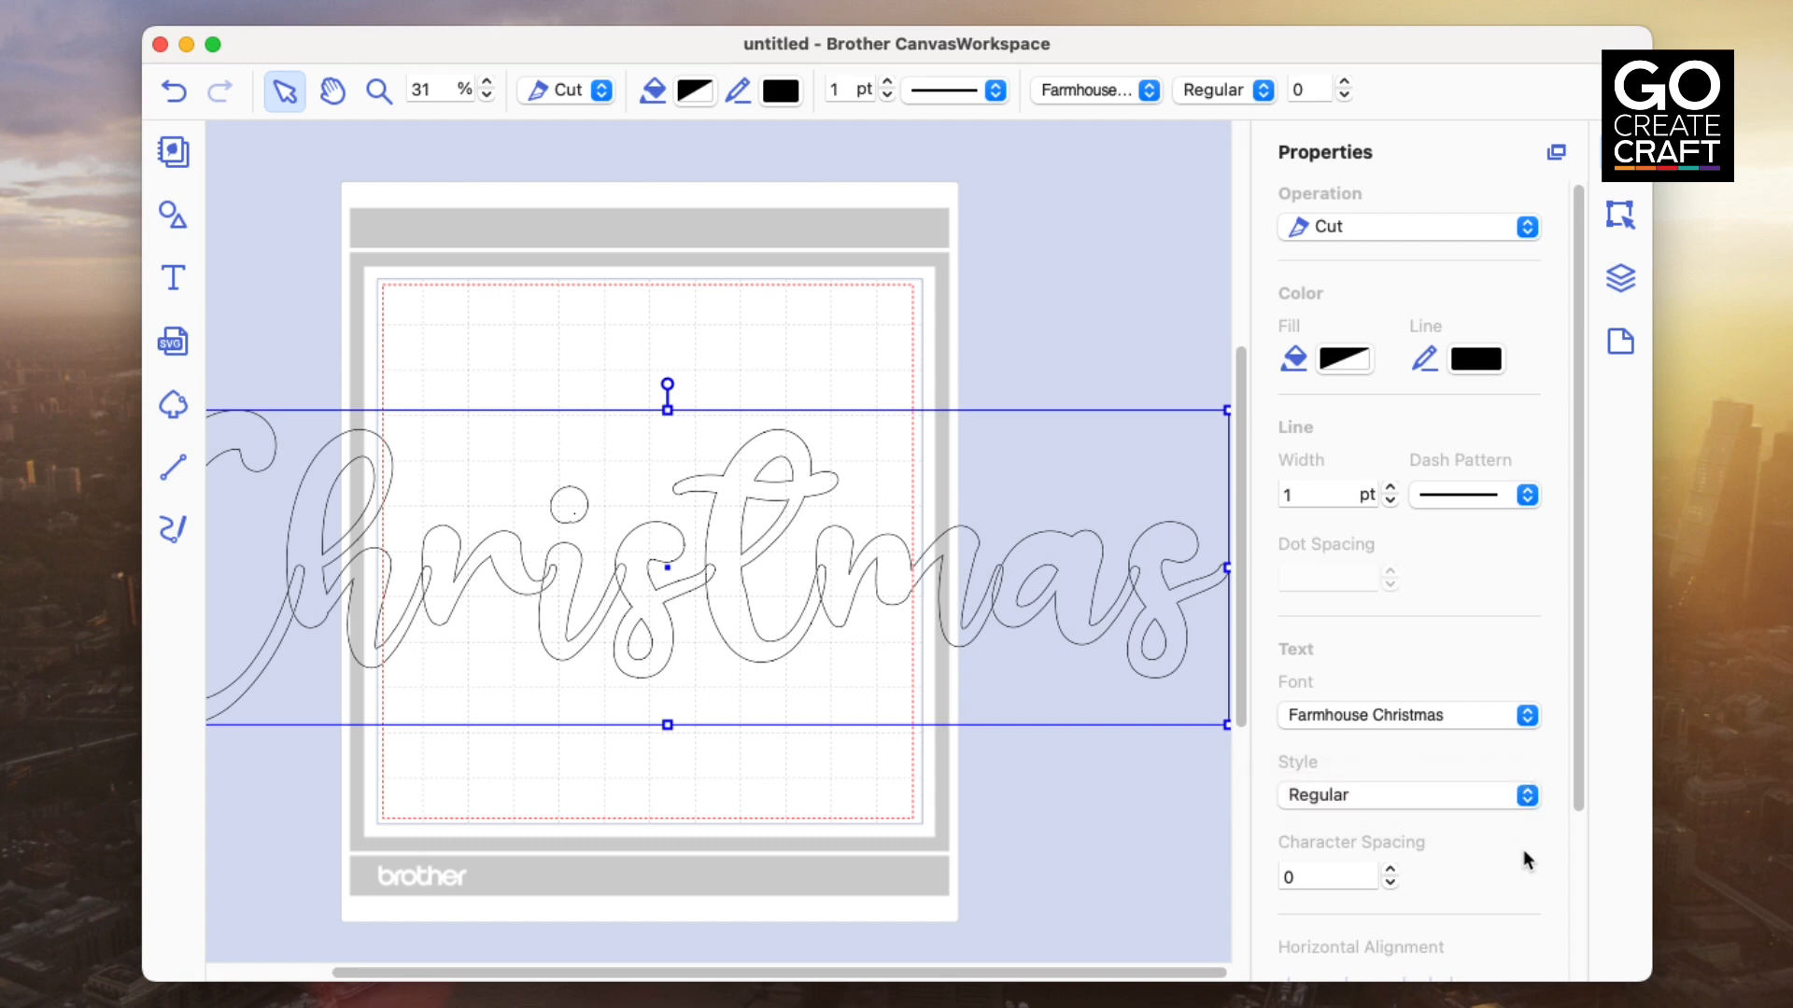
Try tightening the Christmas text's character spacing to -2, then widening it to 8
click(1389, 884)
click(1389, 883)
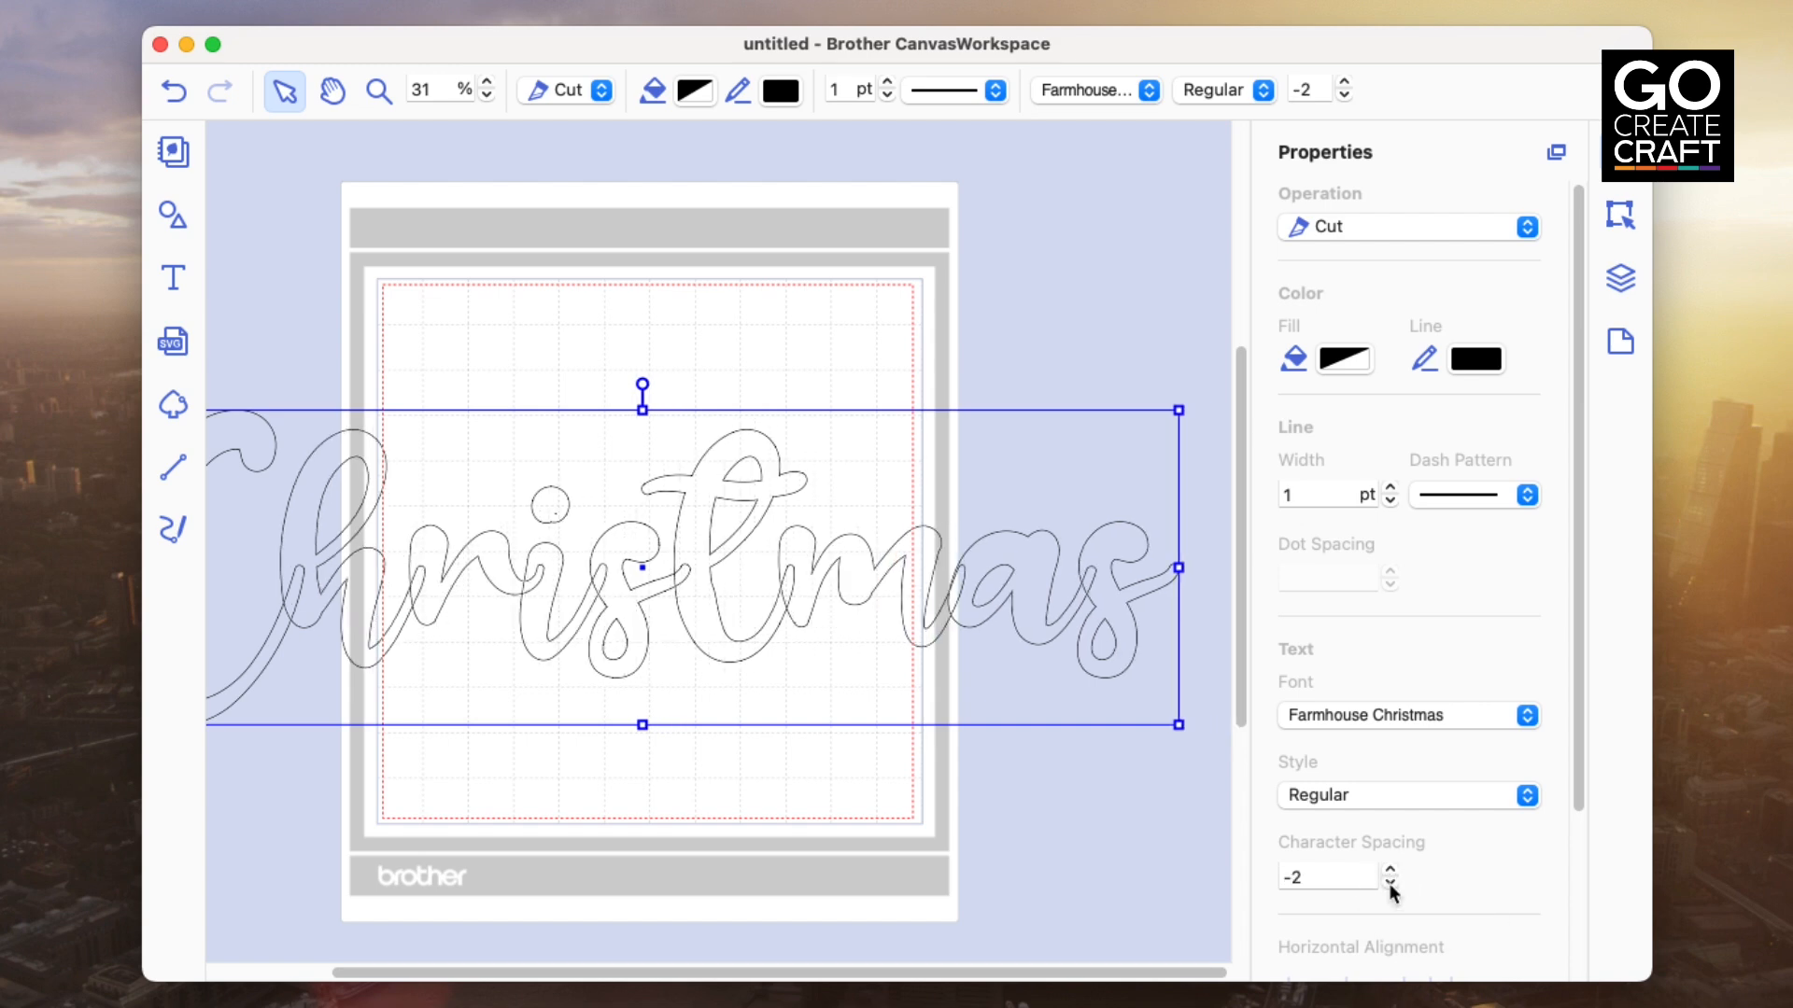
click(1390, 870)
click(1390, 870)
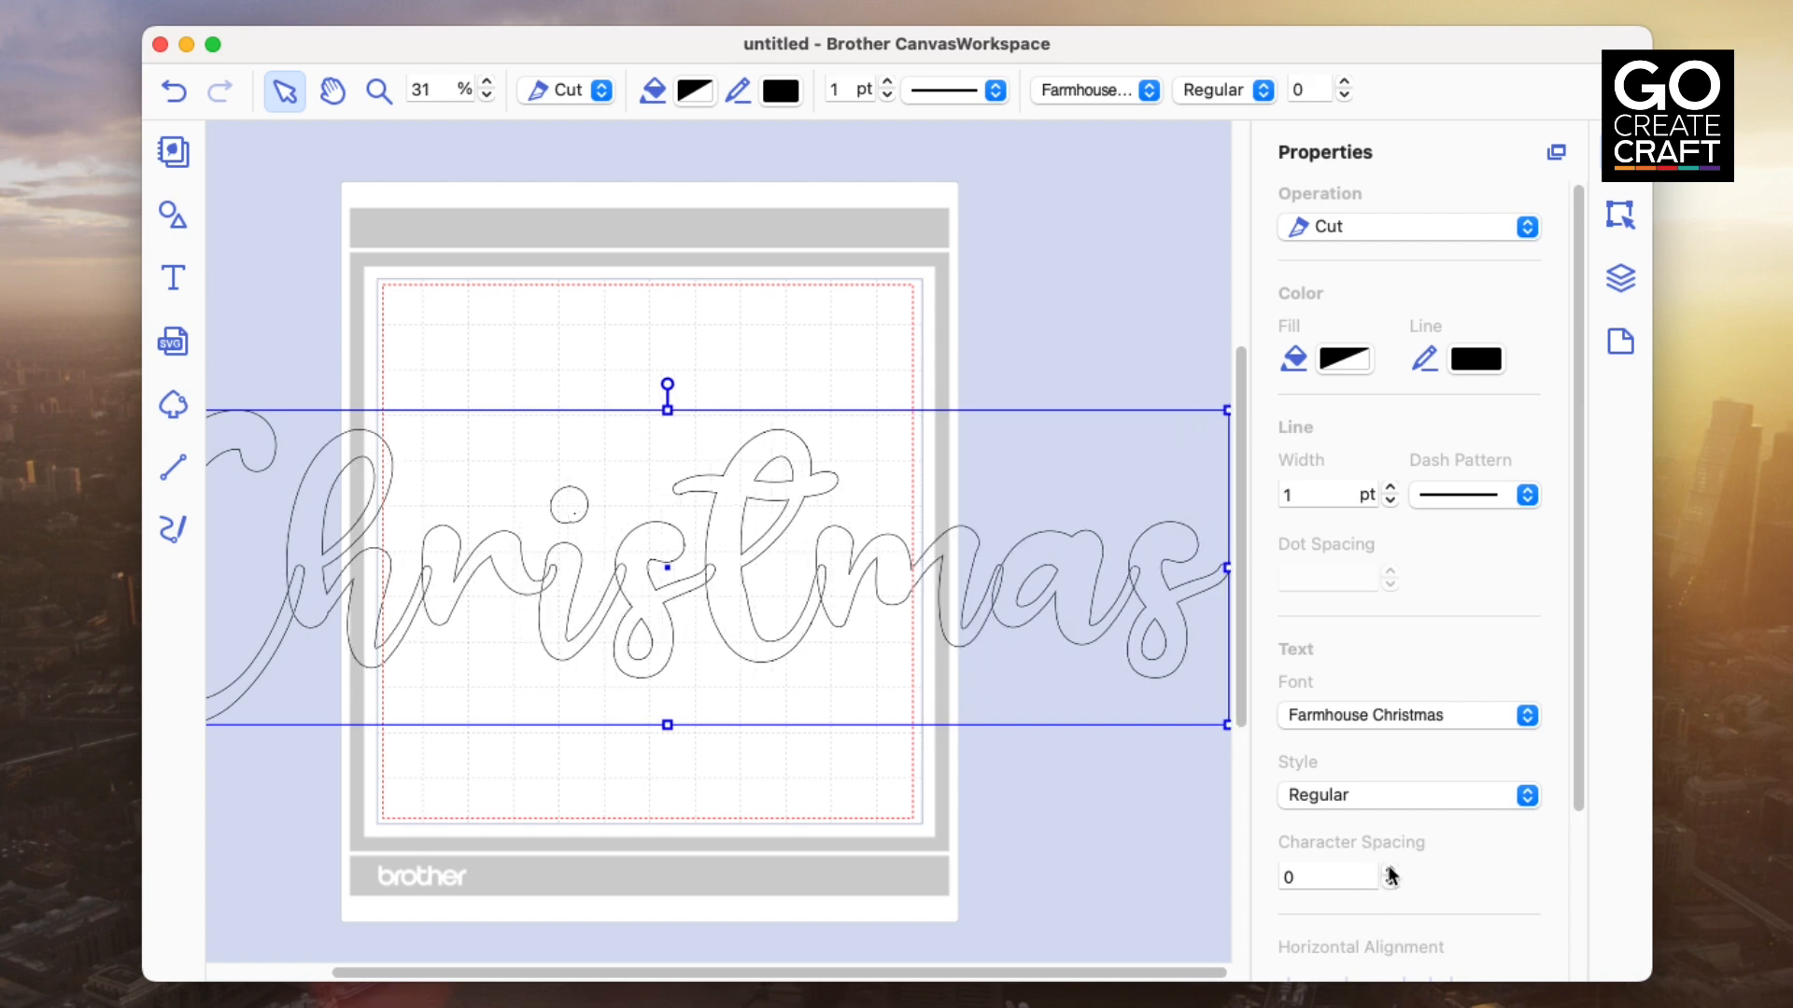
click(1390, 870)
click(1390, 870)
click(1390, 870)
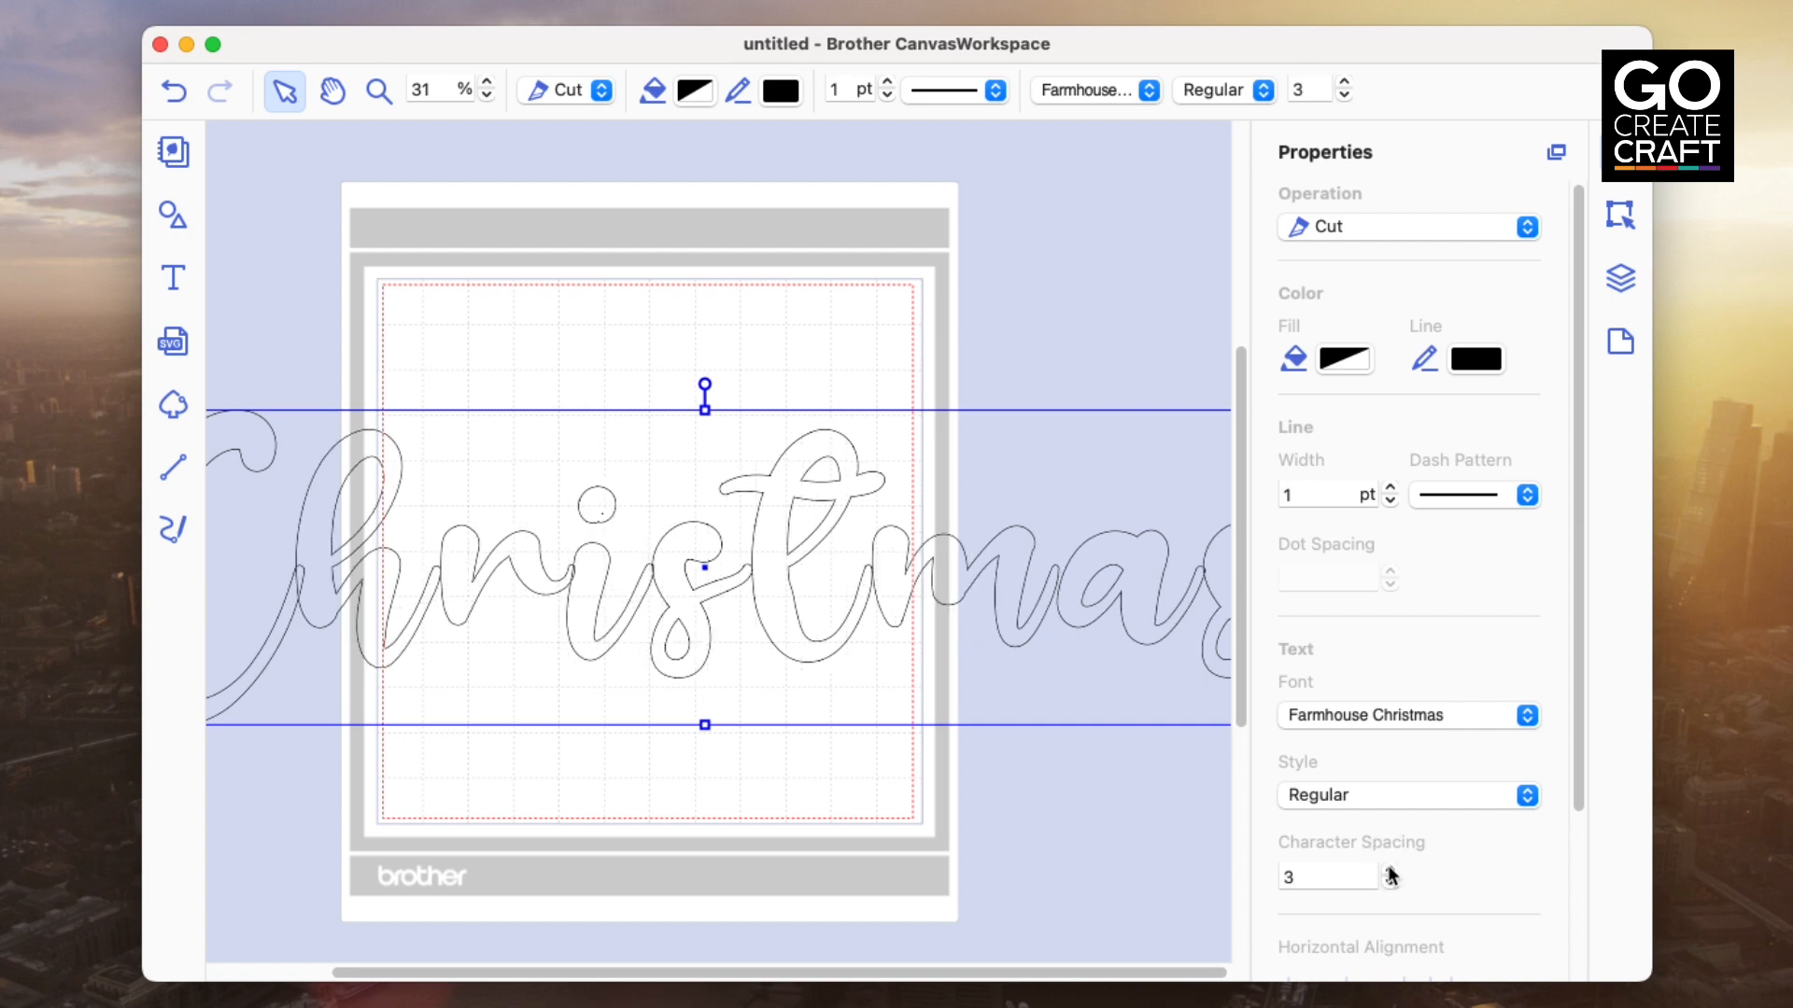
click(1390, 870)
click(1390, 870)
click(1390, 870)
click(1390, 871)
click(1391, 871)
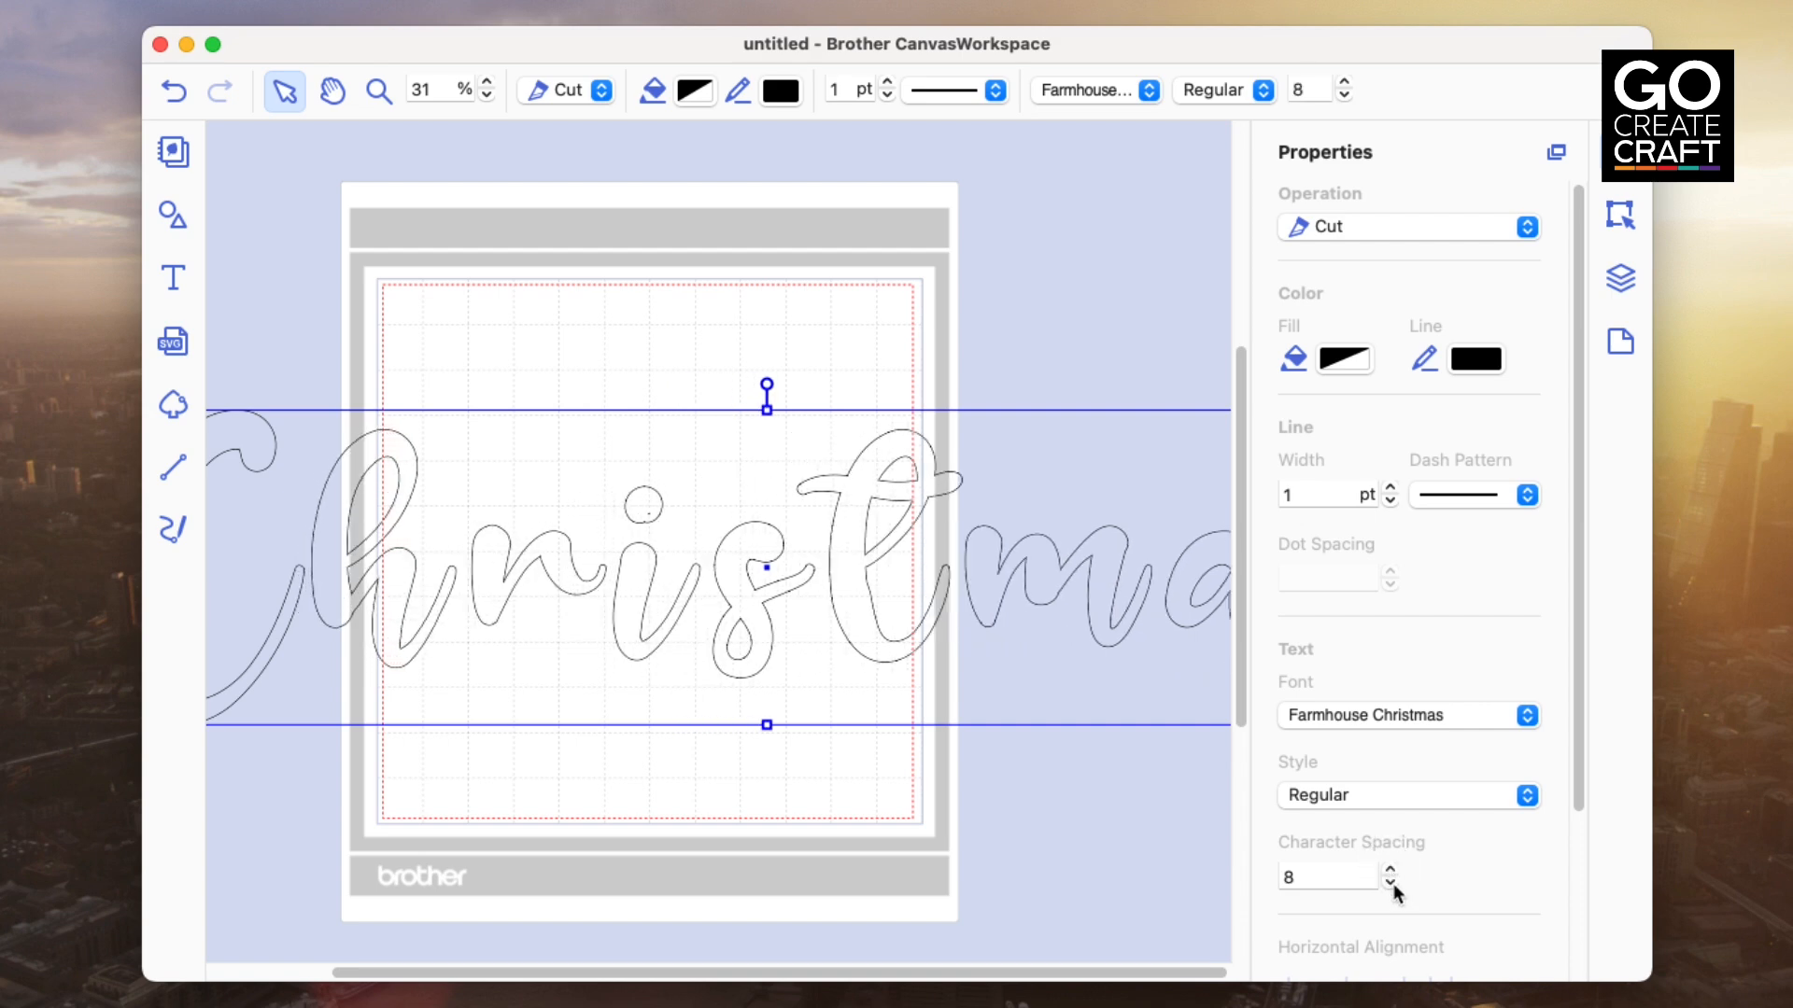
Reduce the Christmas text's character spacing to -1 and nudge the text slightly up and to the left on the mat
click(1391, 883)
click(1392, 883)
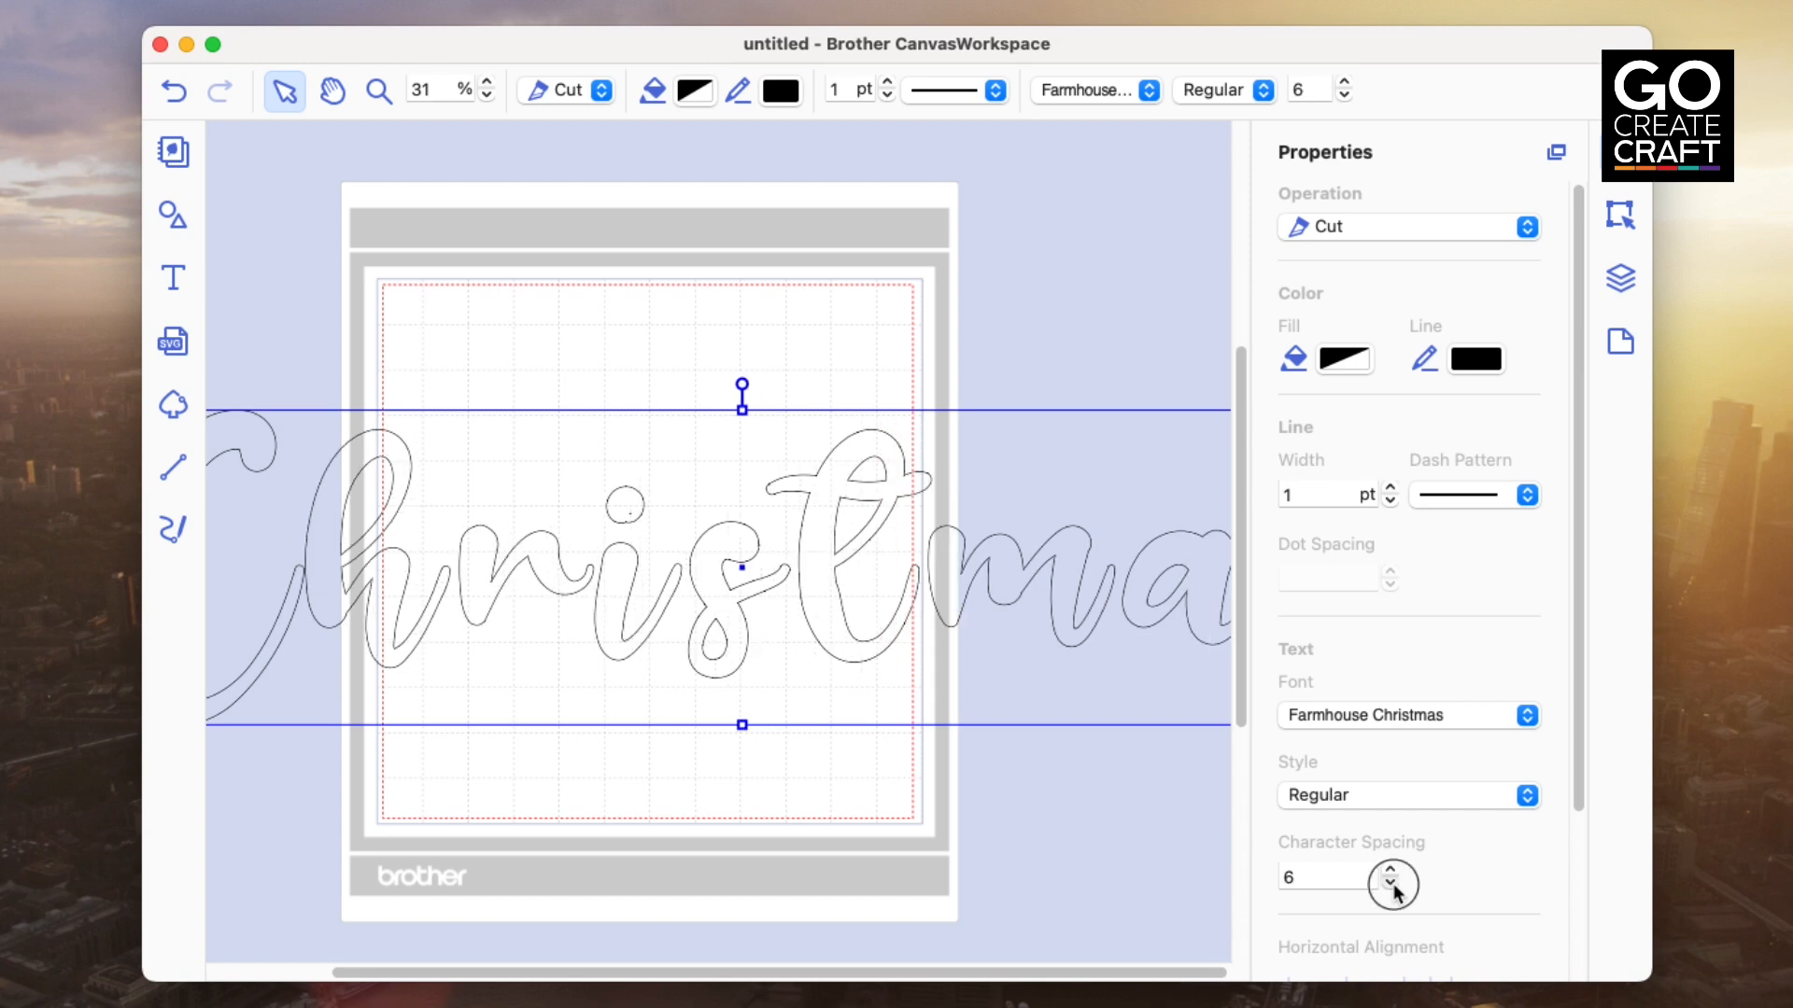
click(1391, 882)
click(1391, 882)
click(1391, 882)
click(1391, 883)
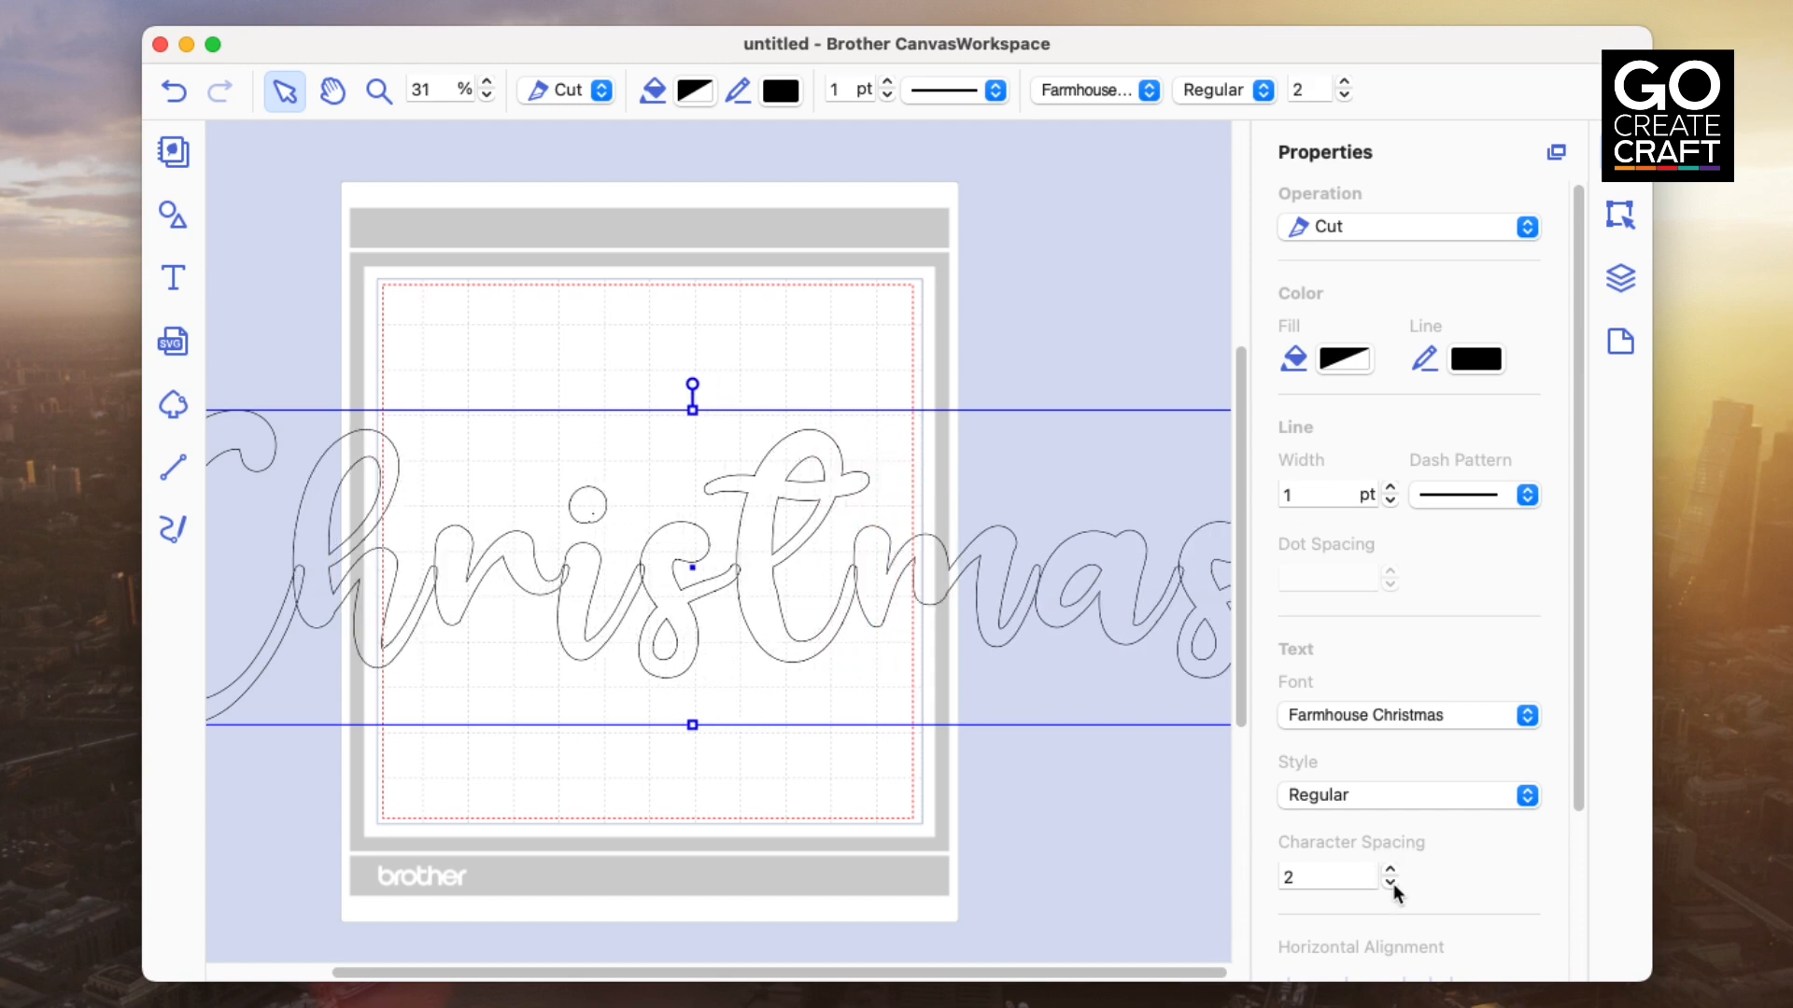
click(1391, 882)
click(1391, 883)
click(1392, 882)
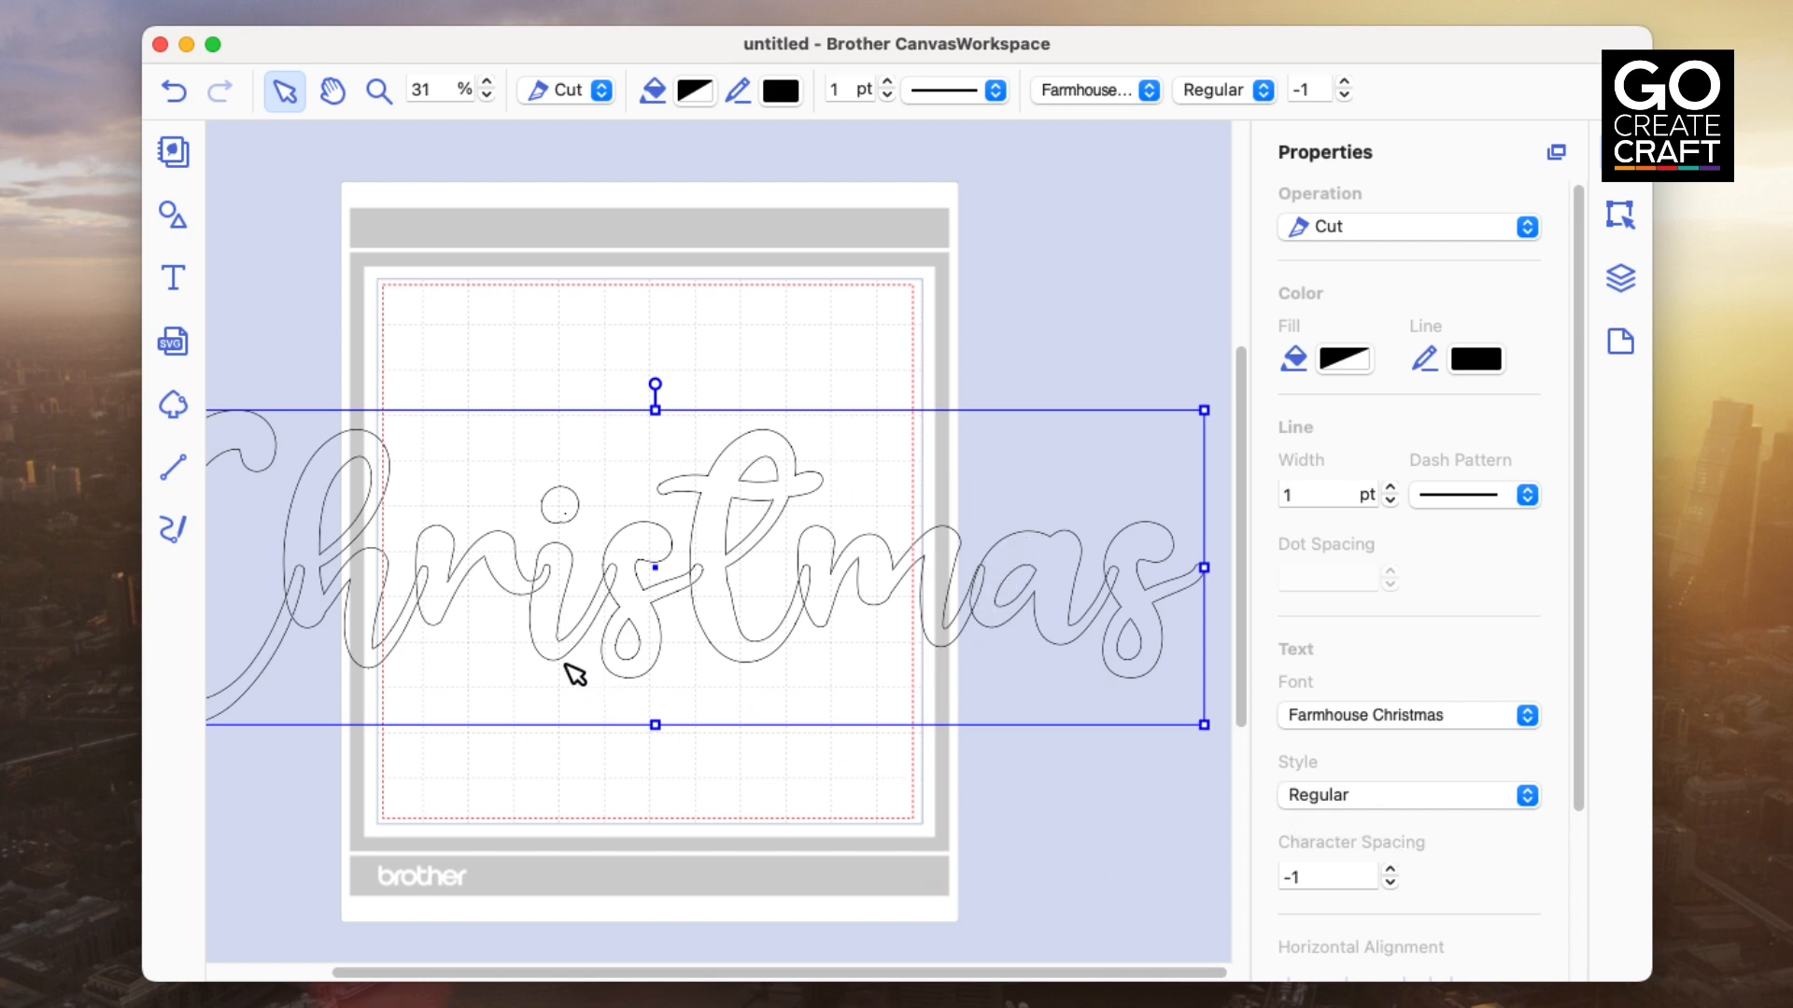
mouse_move(565, 667)
mouse_down()
mouse_move(760, 668)
mouse_move(551, 657)
mouse_up()
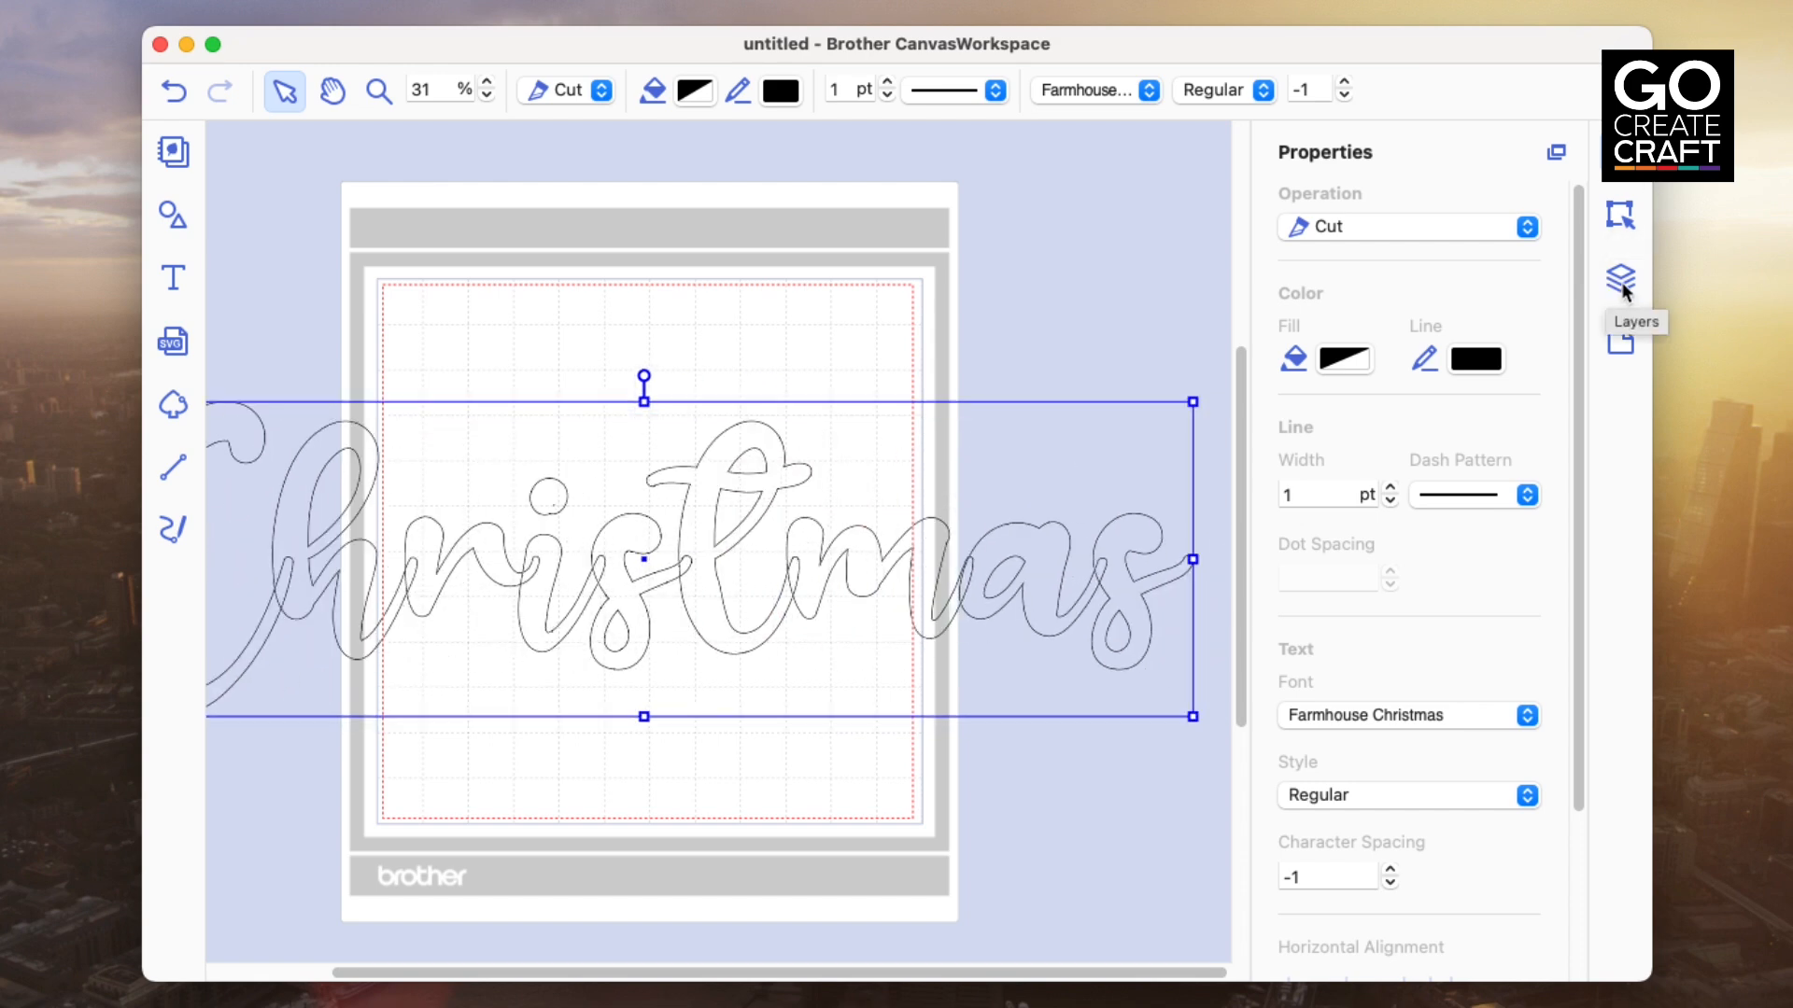
Weld the overlapping letters of the Christmas text into a single shape and check the result in the layer list
click(1620, 214)
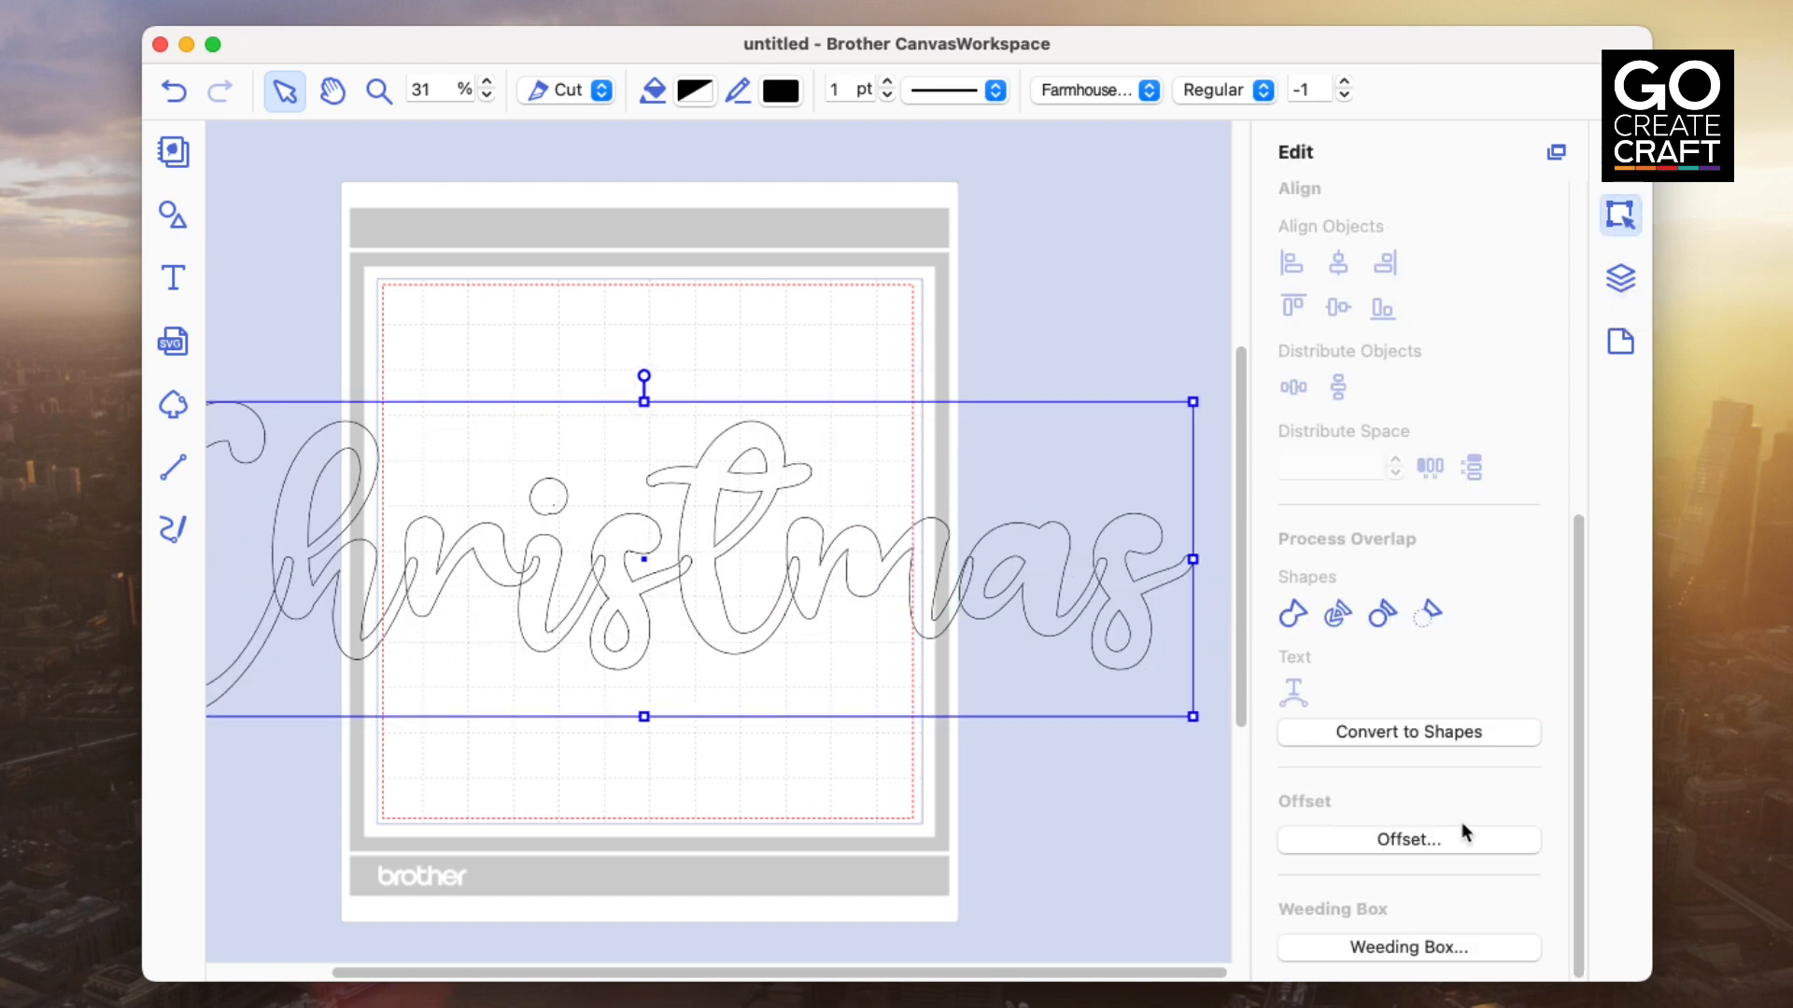
click(1293, 612)
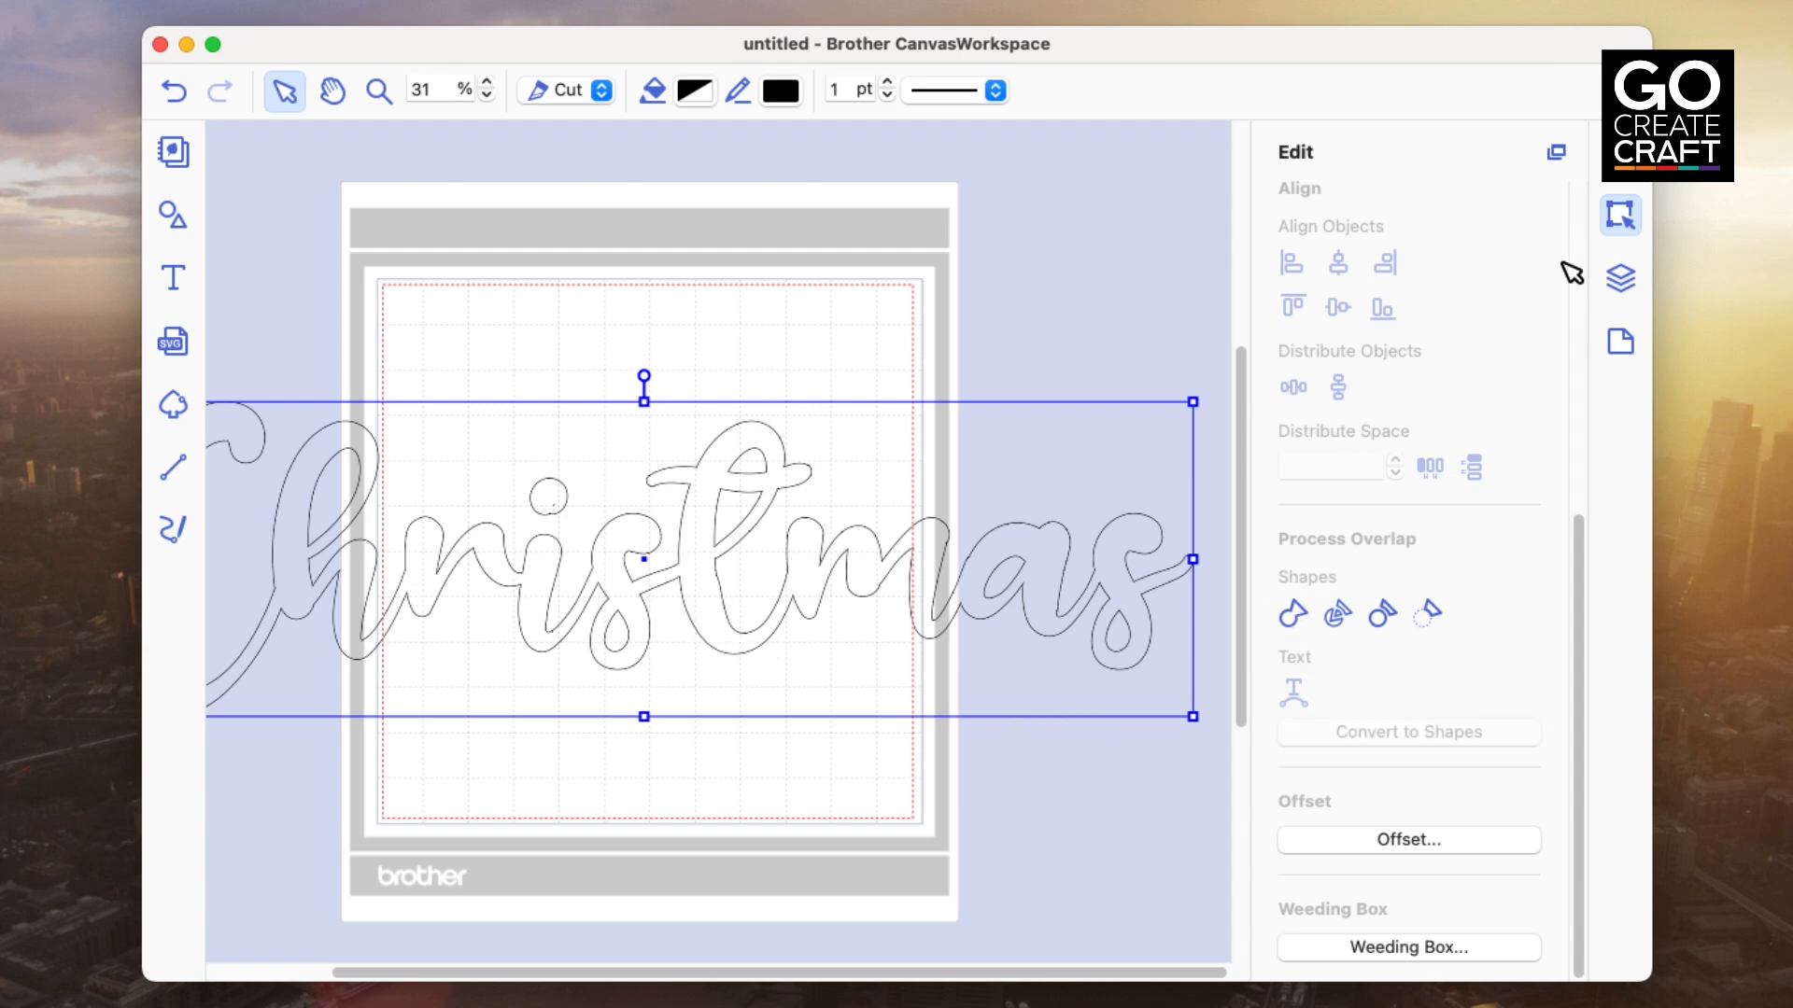
click(1619, 280)
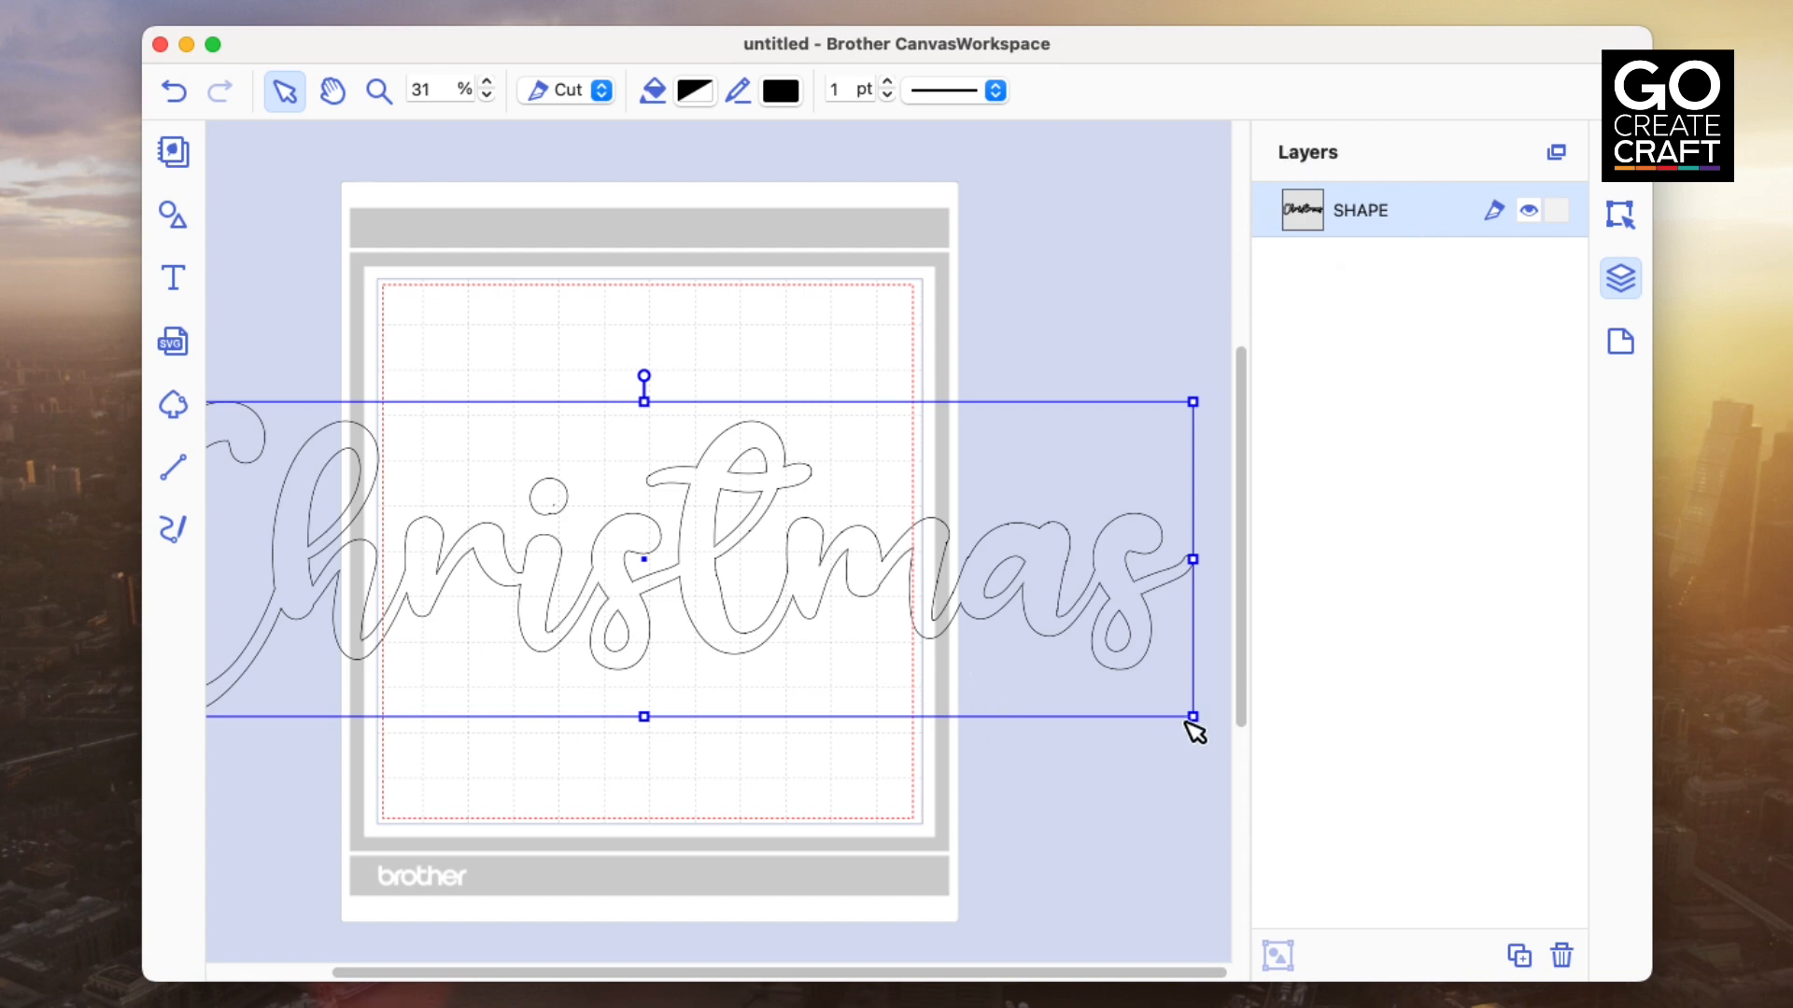
Shrink the welded Christmas shape to about half the mat's width and place it in the mat's upper left area
drag(1192, 716, 688, 426)
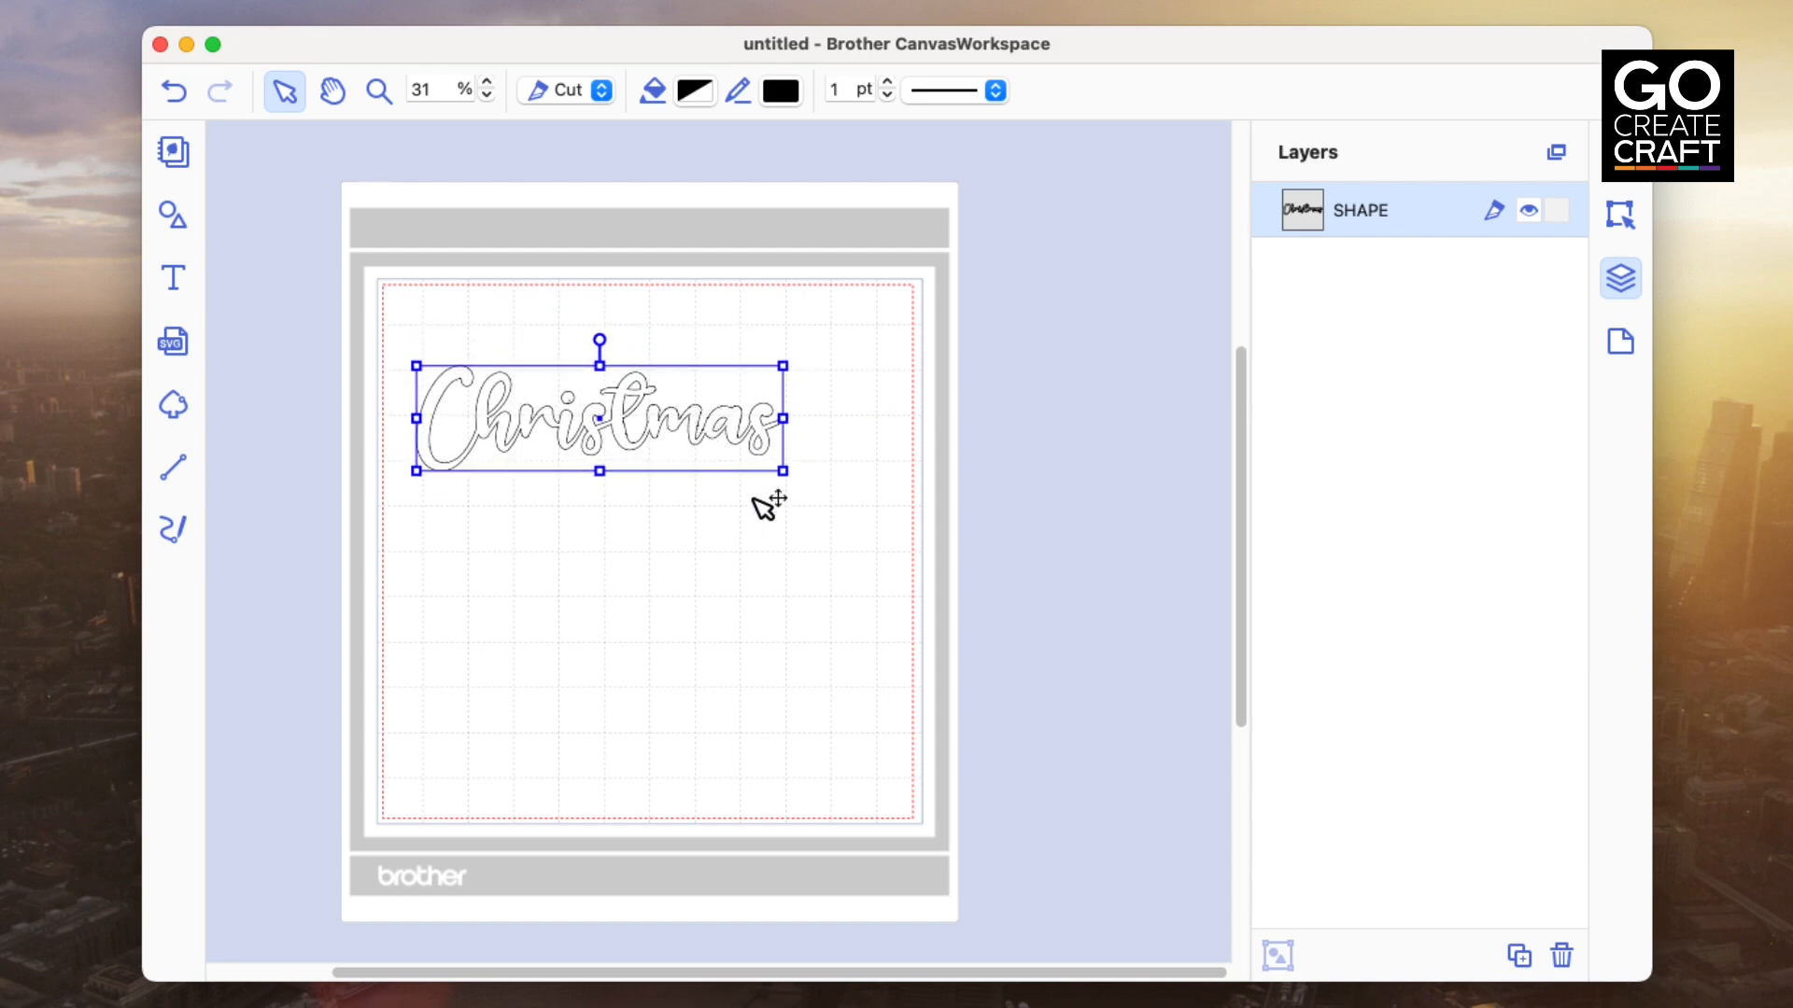
click(783, 472)
drag(783, 472, 664, 438)
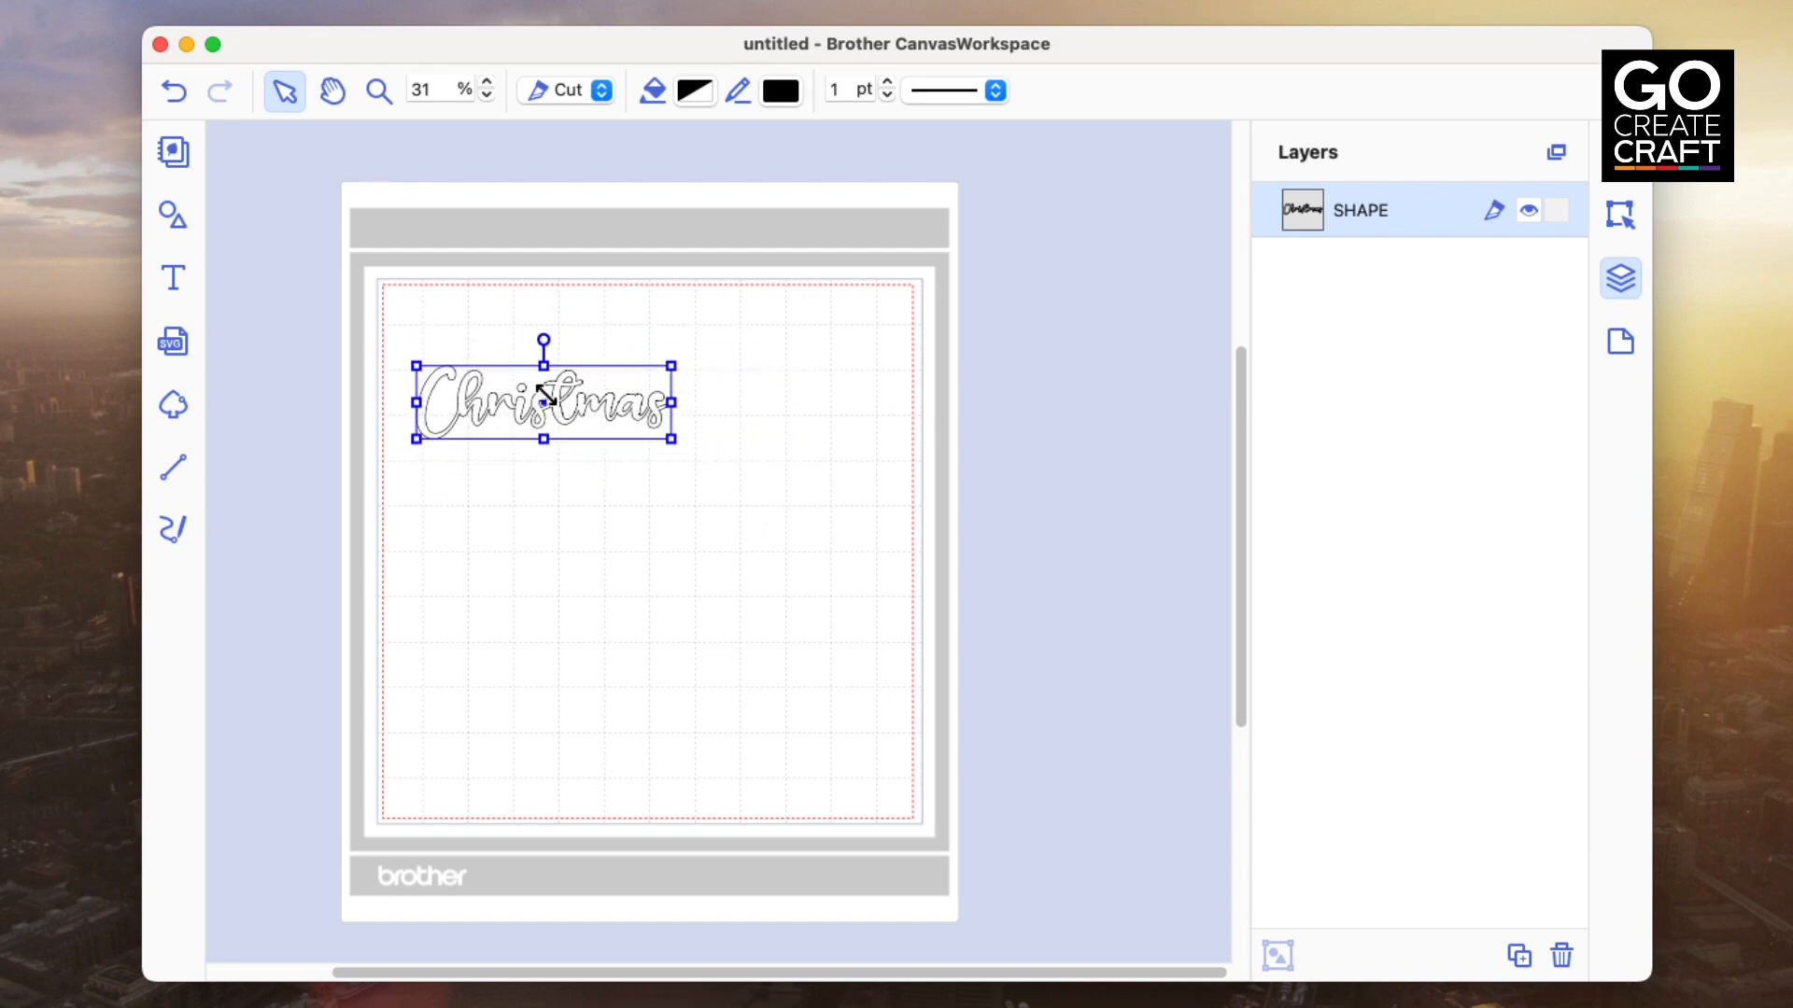
drag(560, 401, 567, 458)
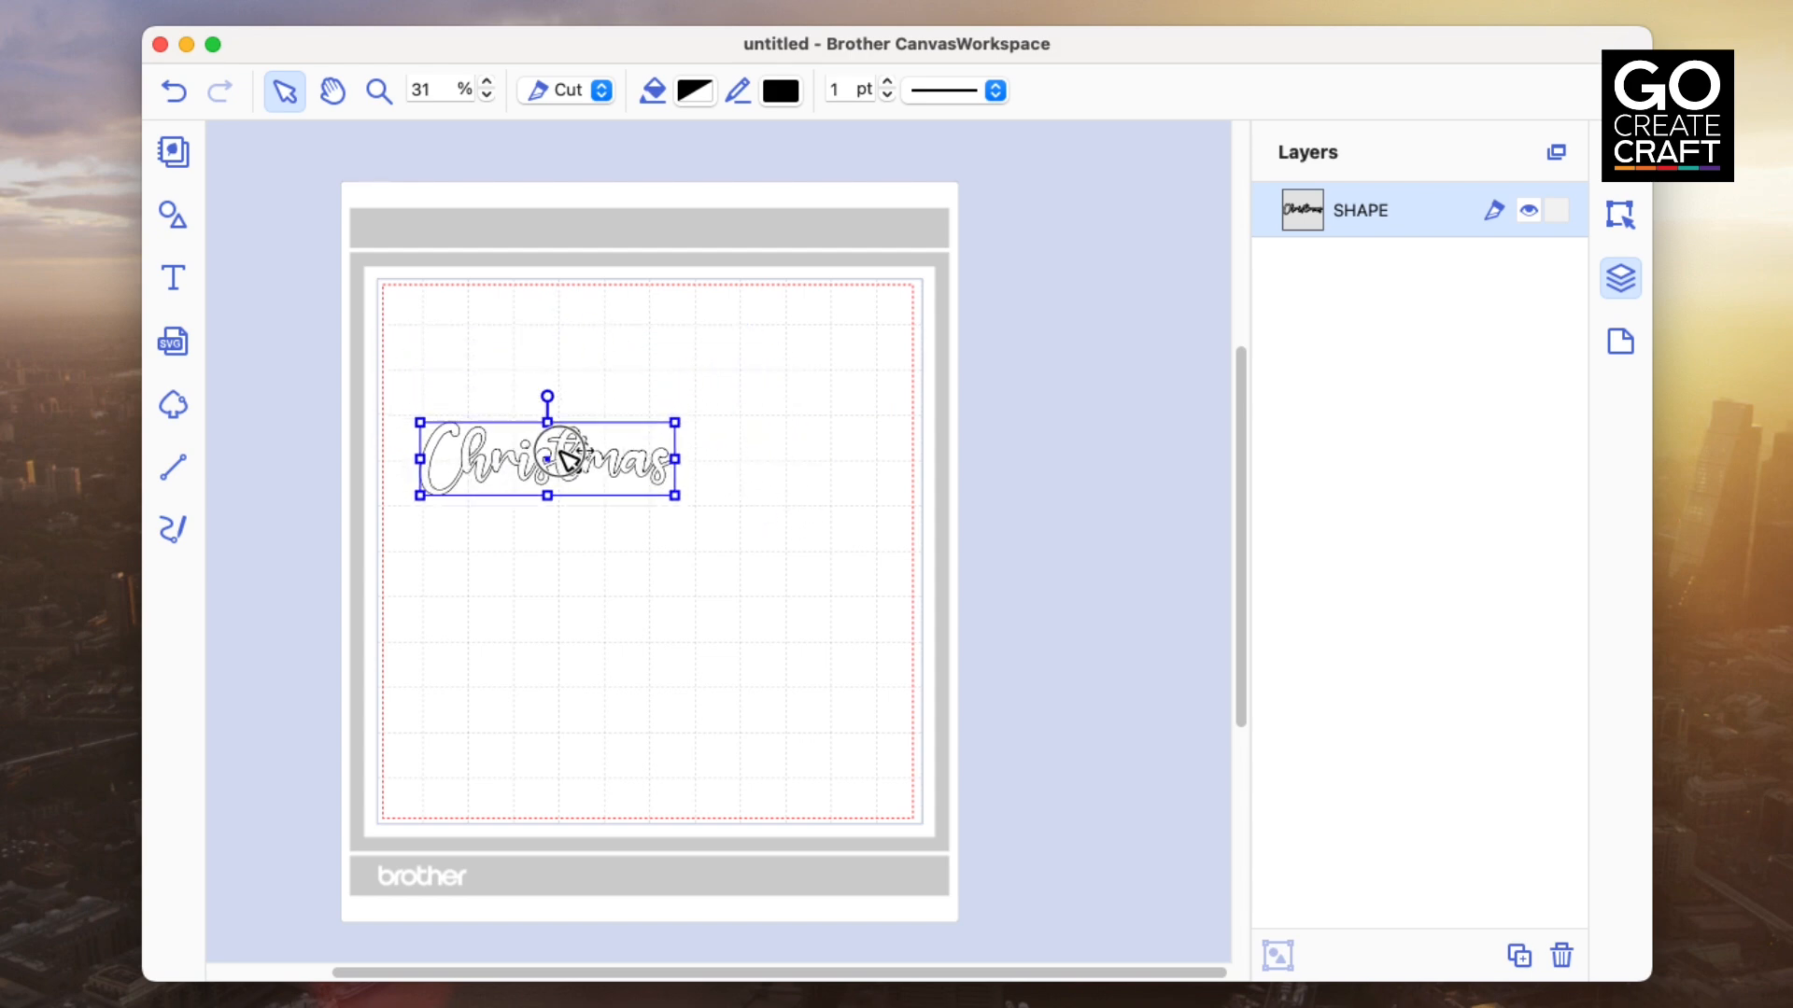
click(832, 424)
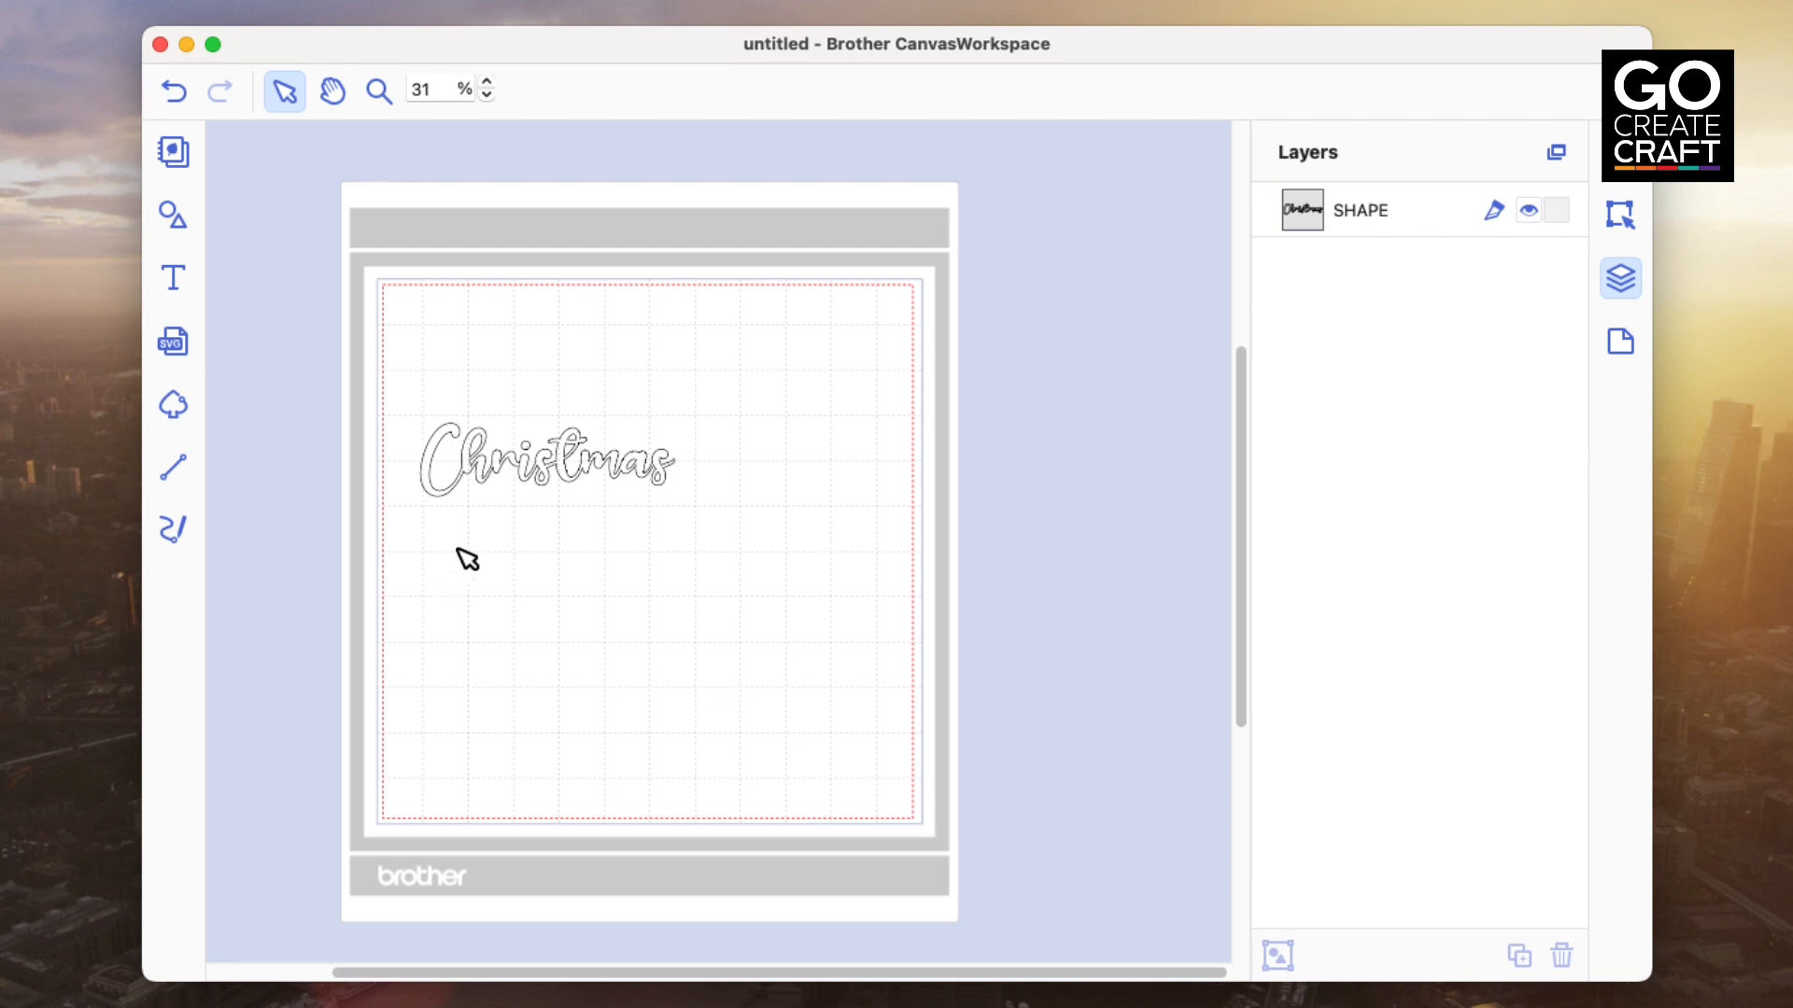
Add a separate text object reading "Merry" on the mat below the Christmas shape
click(173, 277)
click(513, 633)
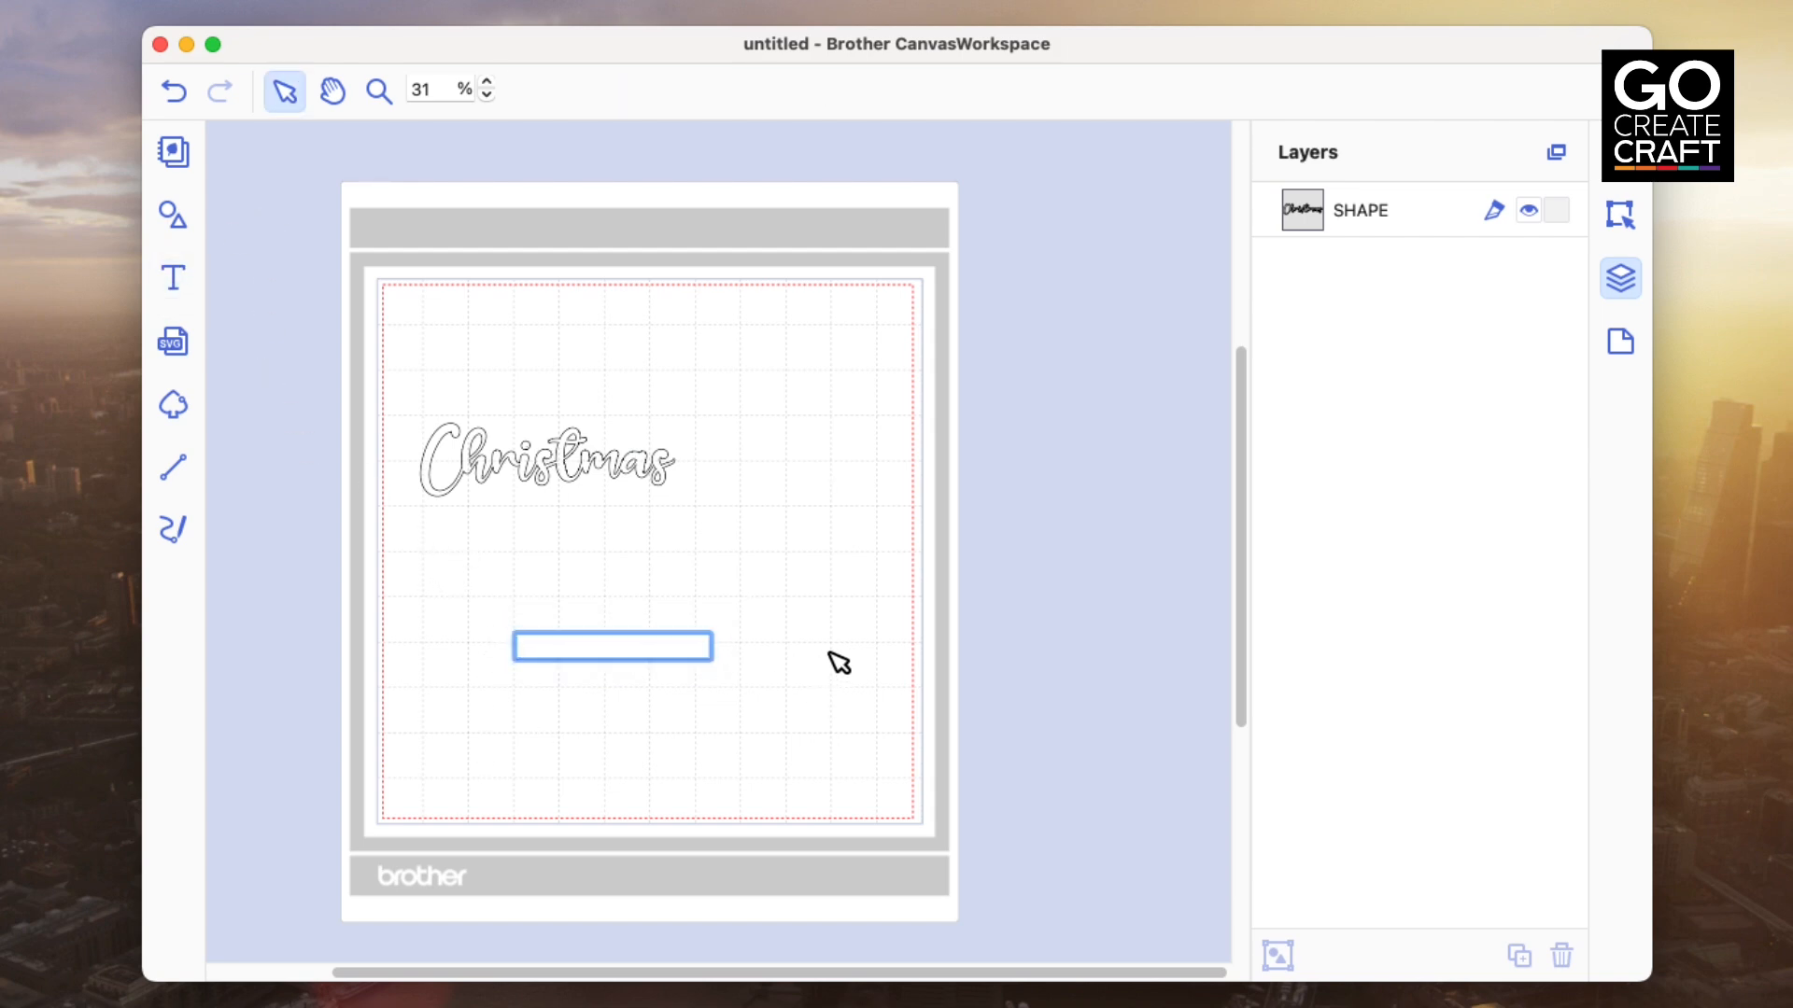
text(Merry)
key(Return)
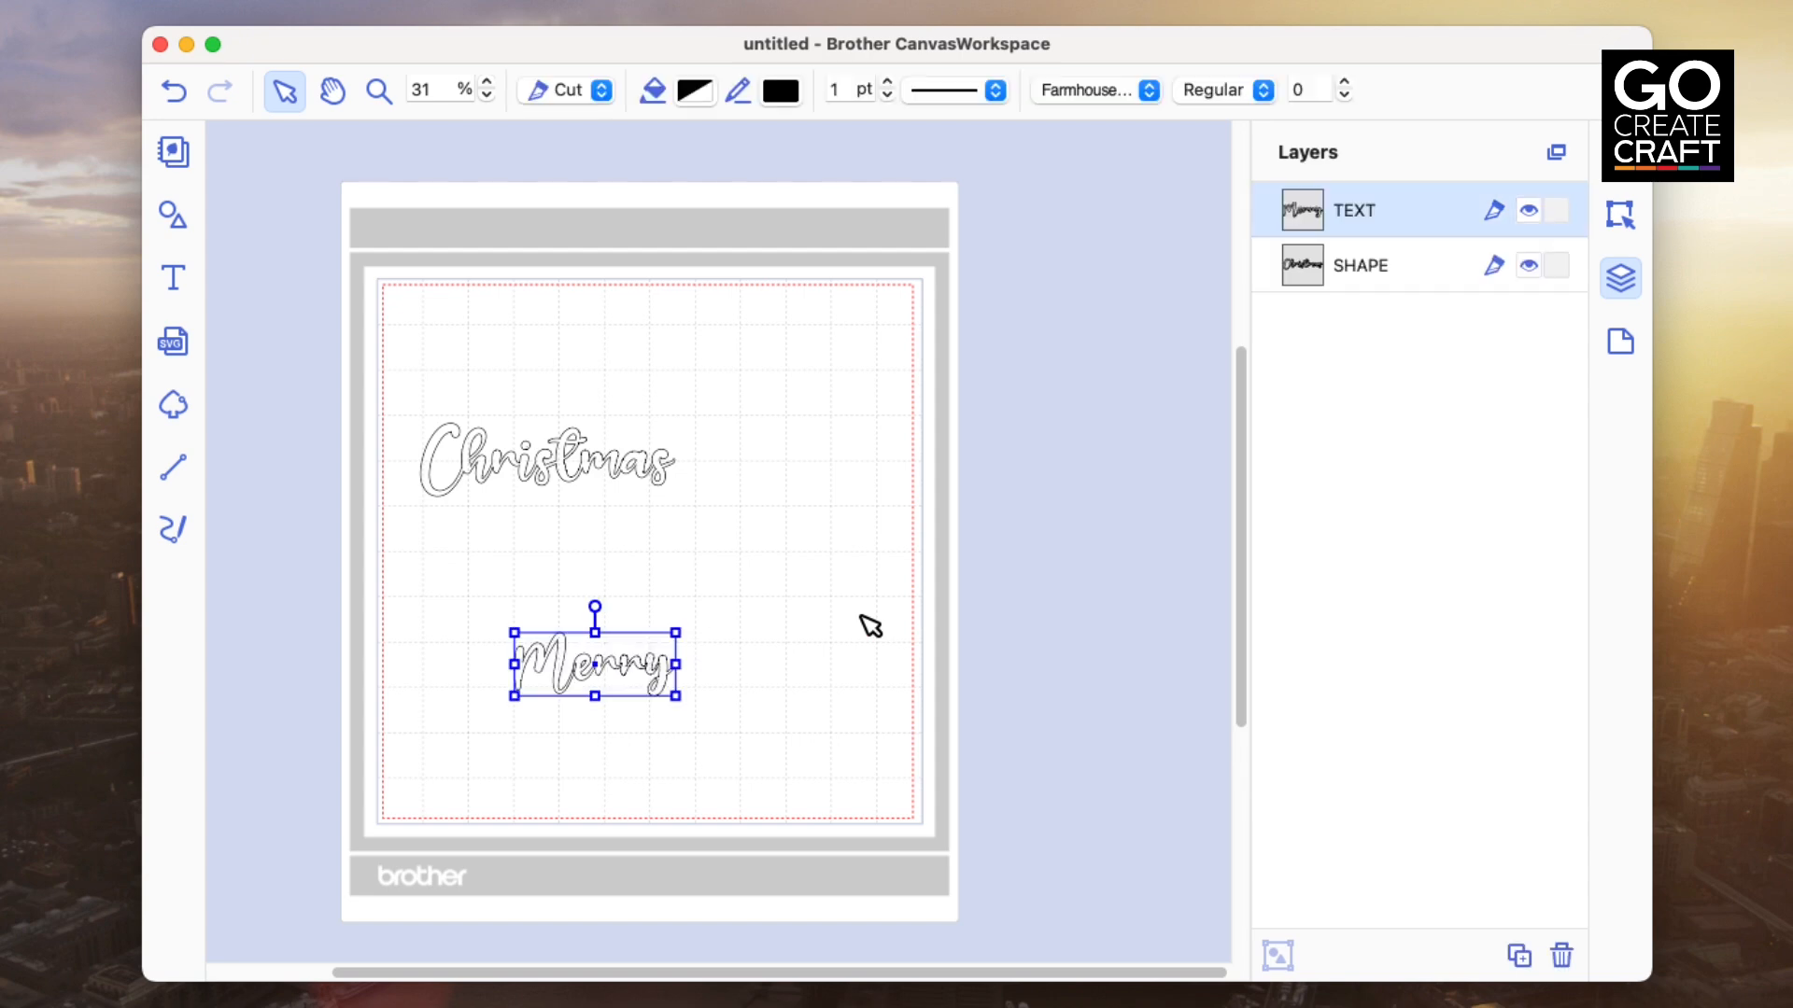
Try the Merry text in the Aktiv Grotesk font and enlarge it to about double size
click(1148, 89)
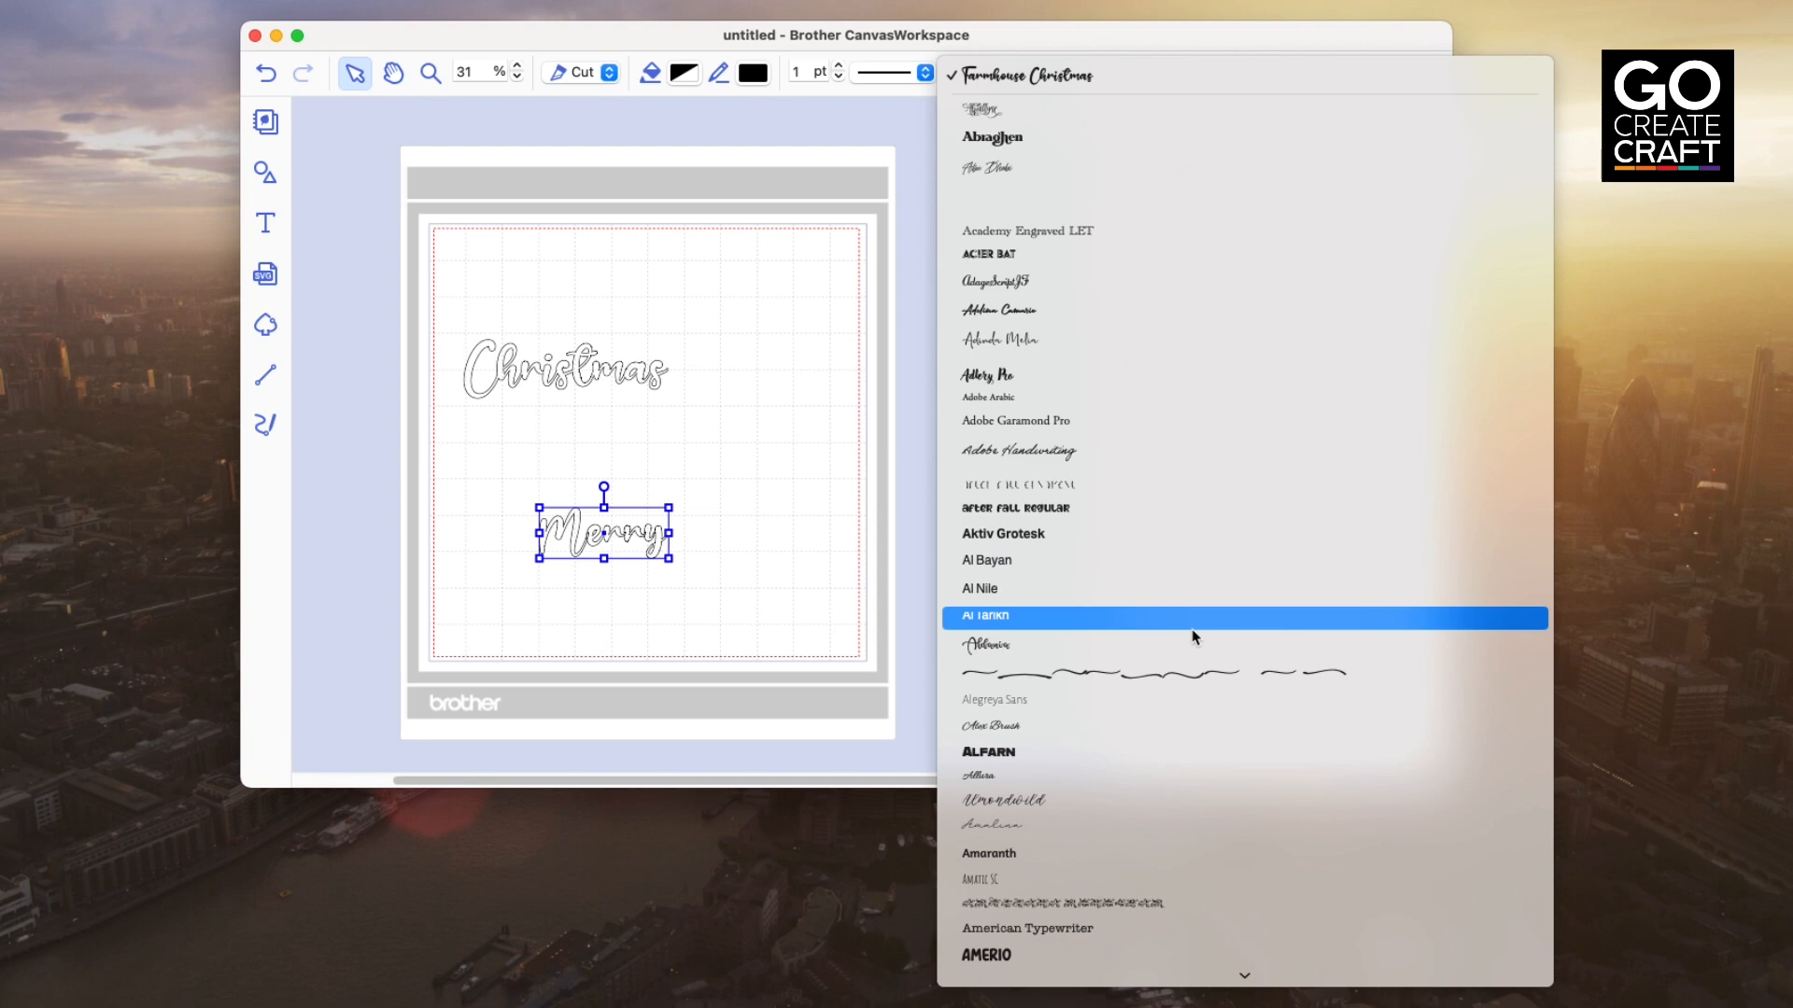
scroll(1194, 637, down, 2)
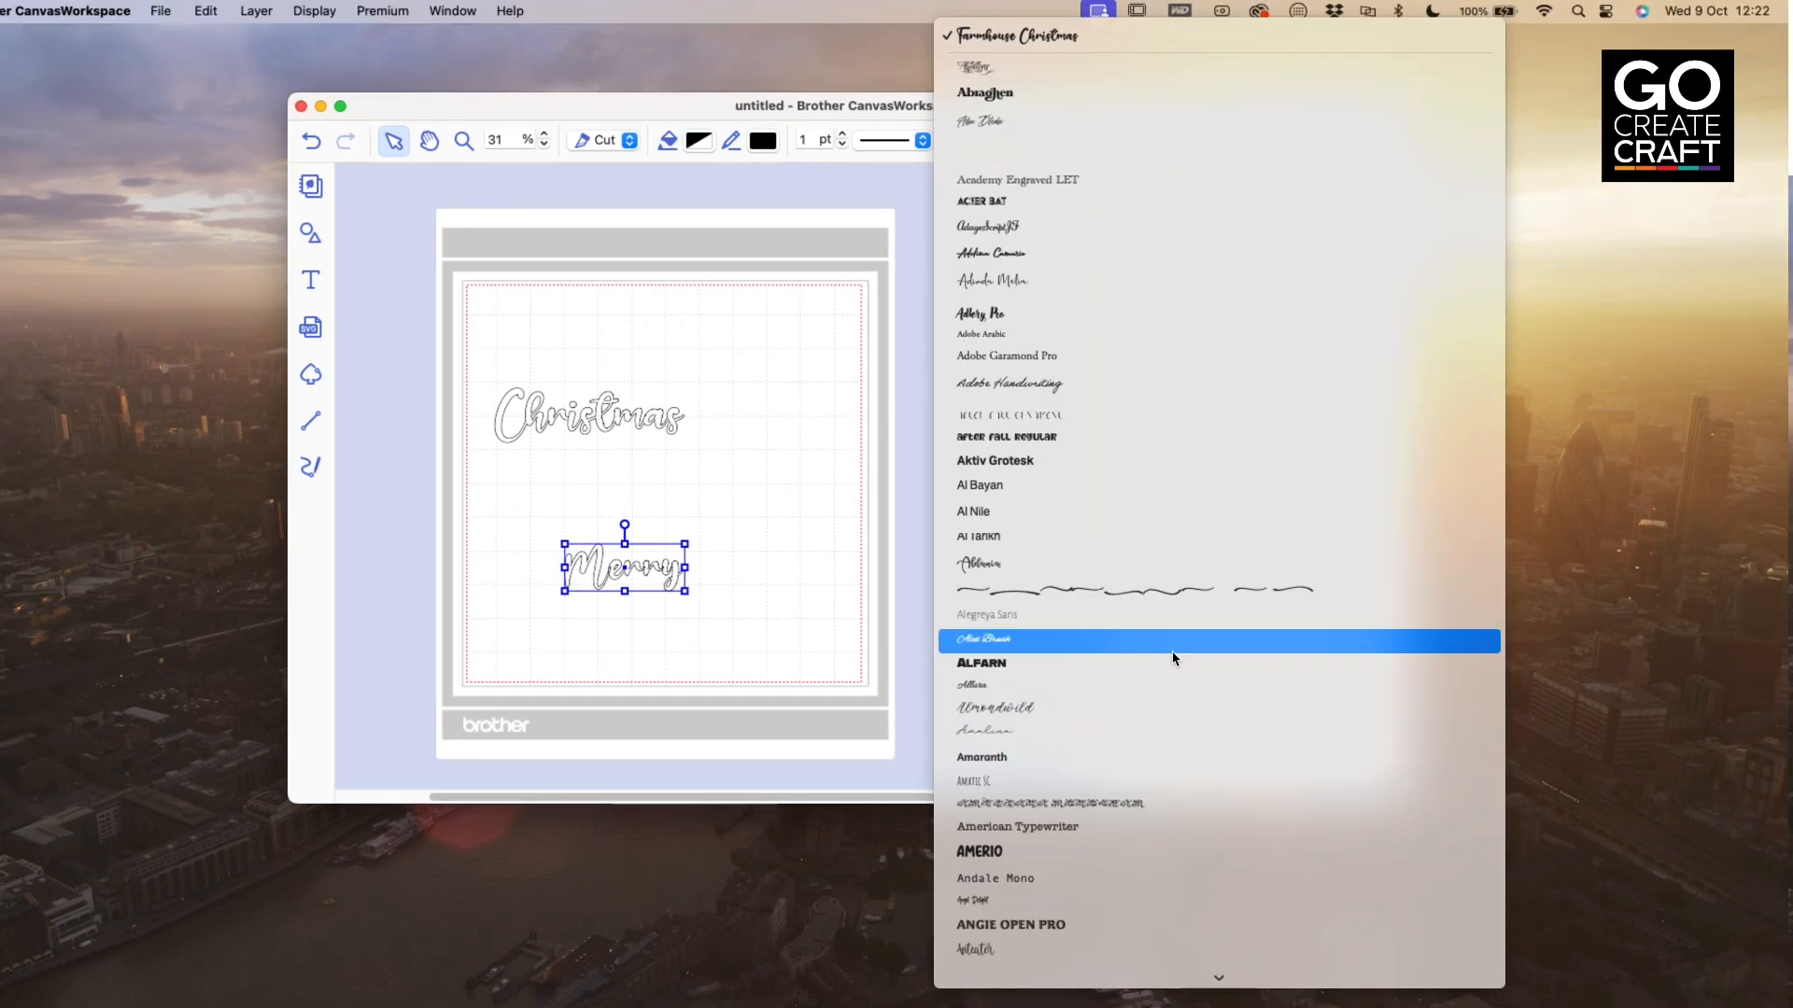
scroll(1190, 635, down, 5)
scroll(1174, 658, down, 1)
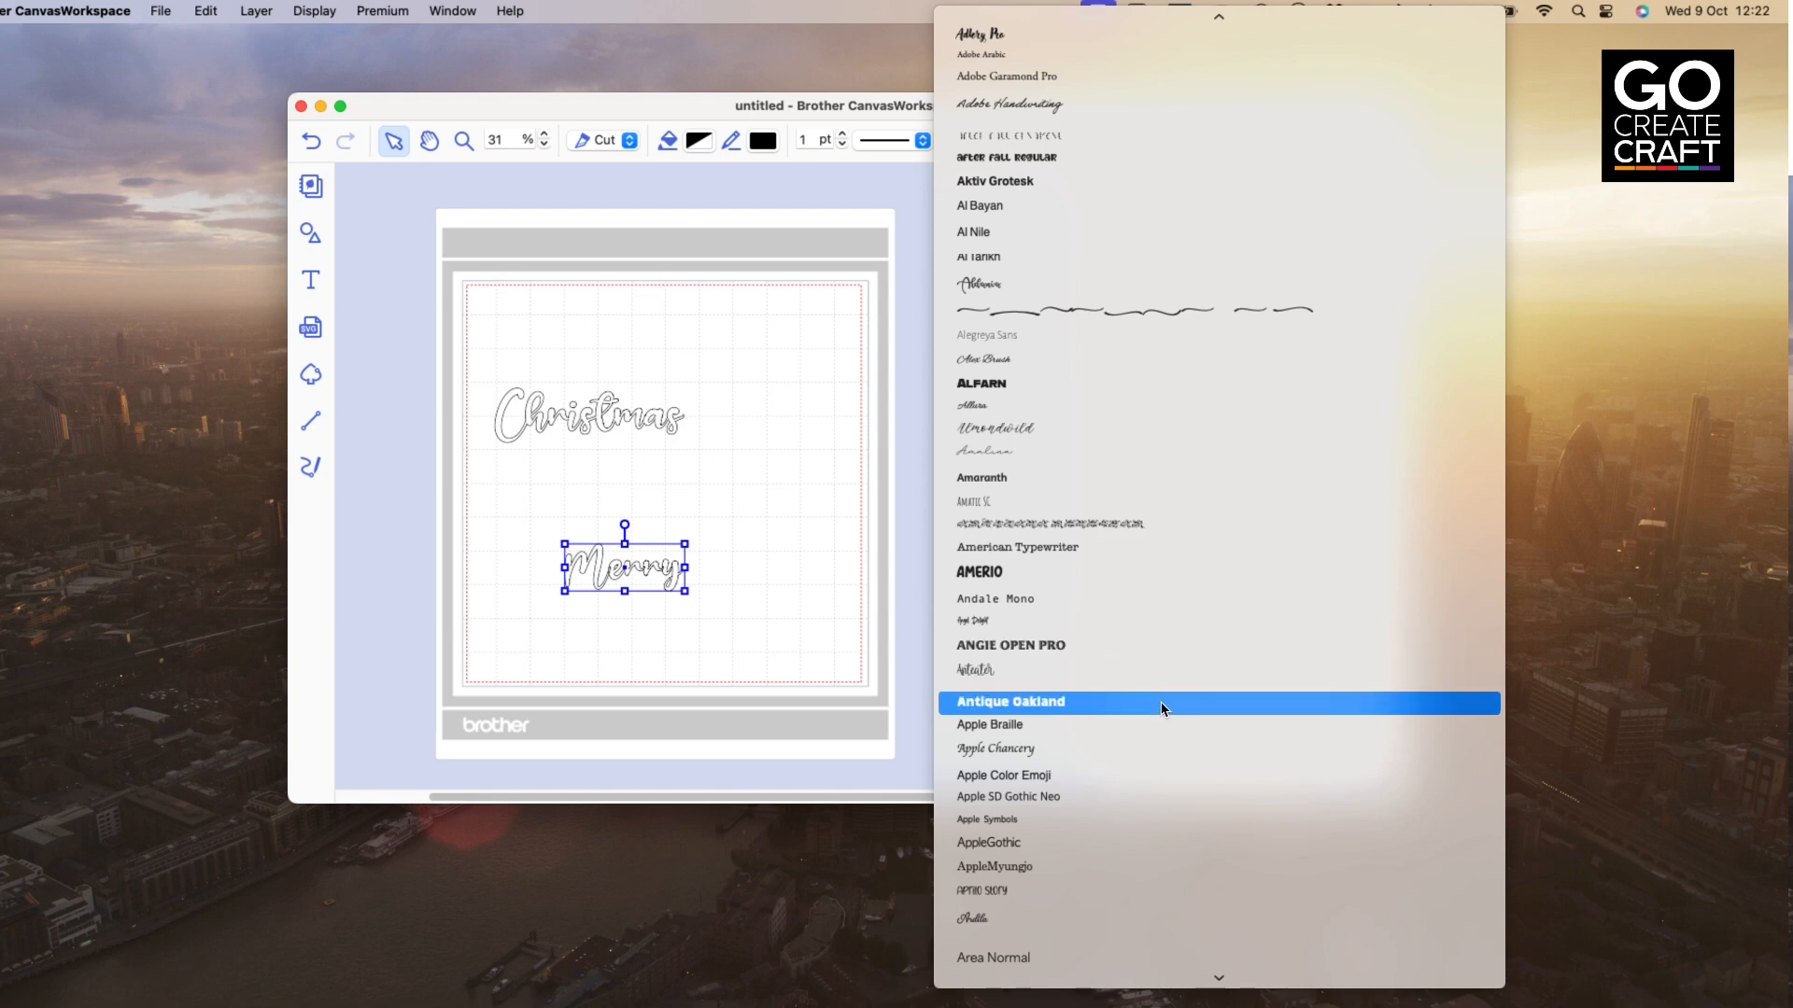
scroll(1163, 707, up, 6)
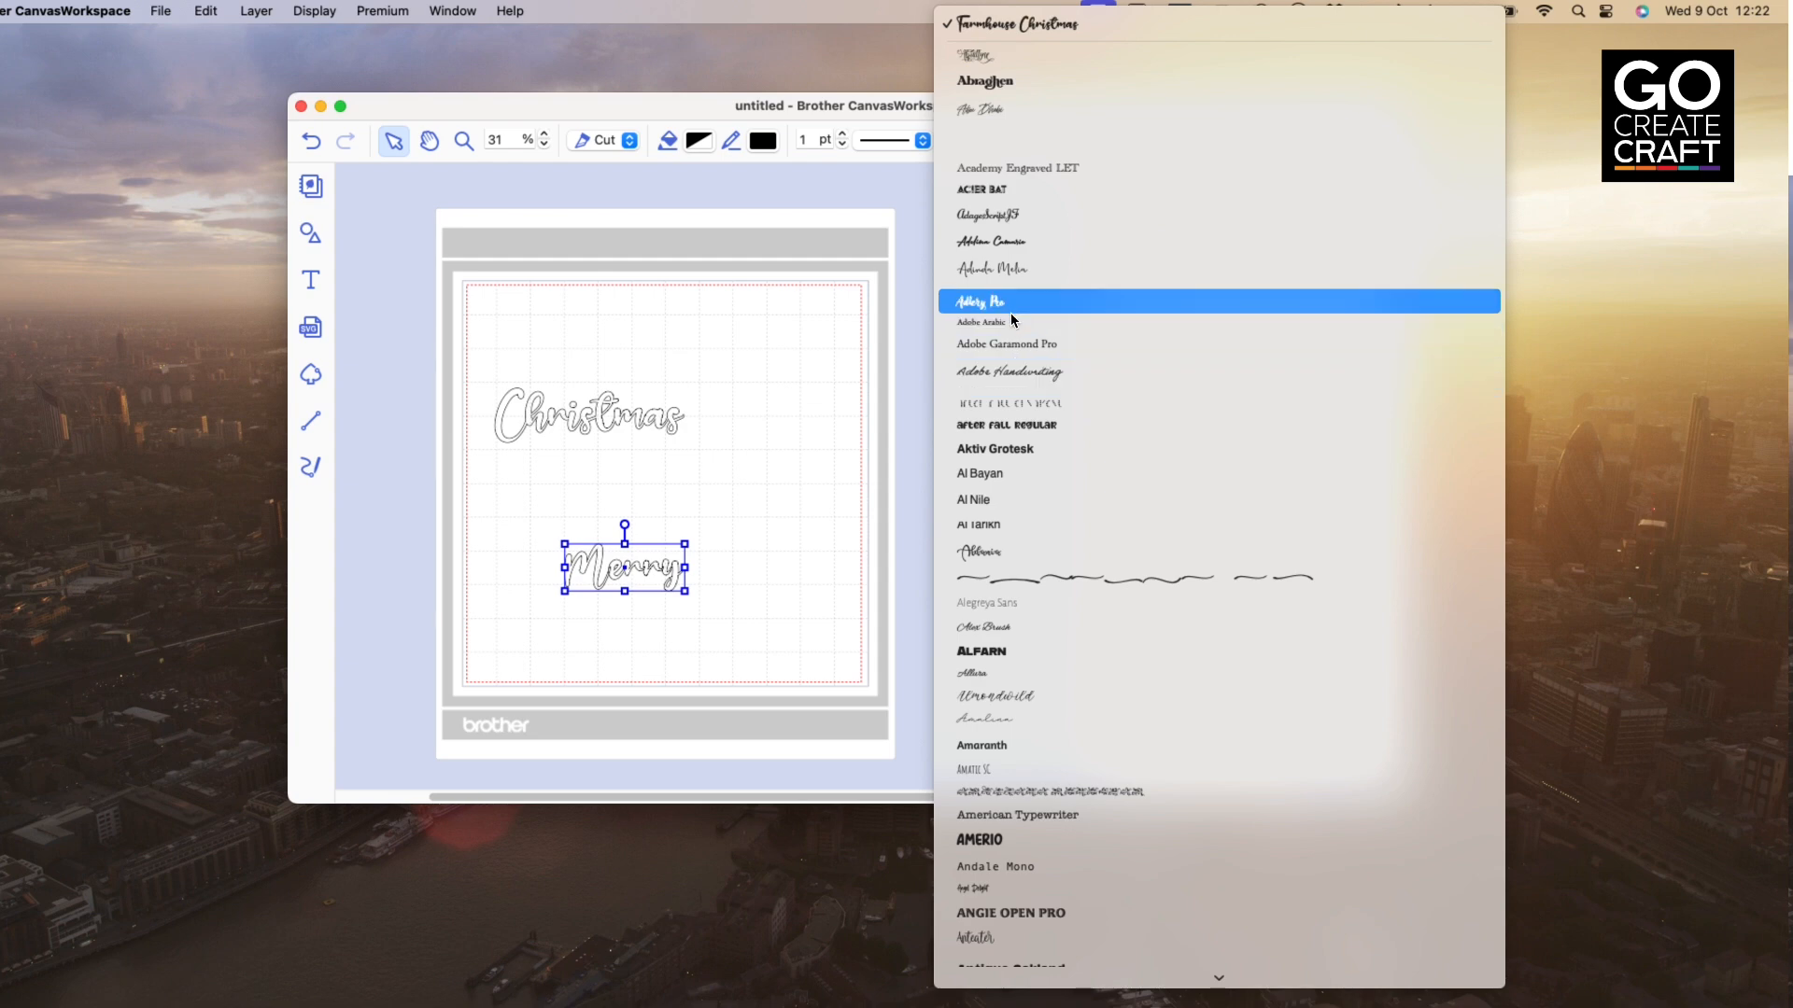
click(1007, 452)
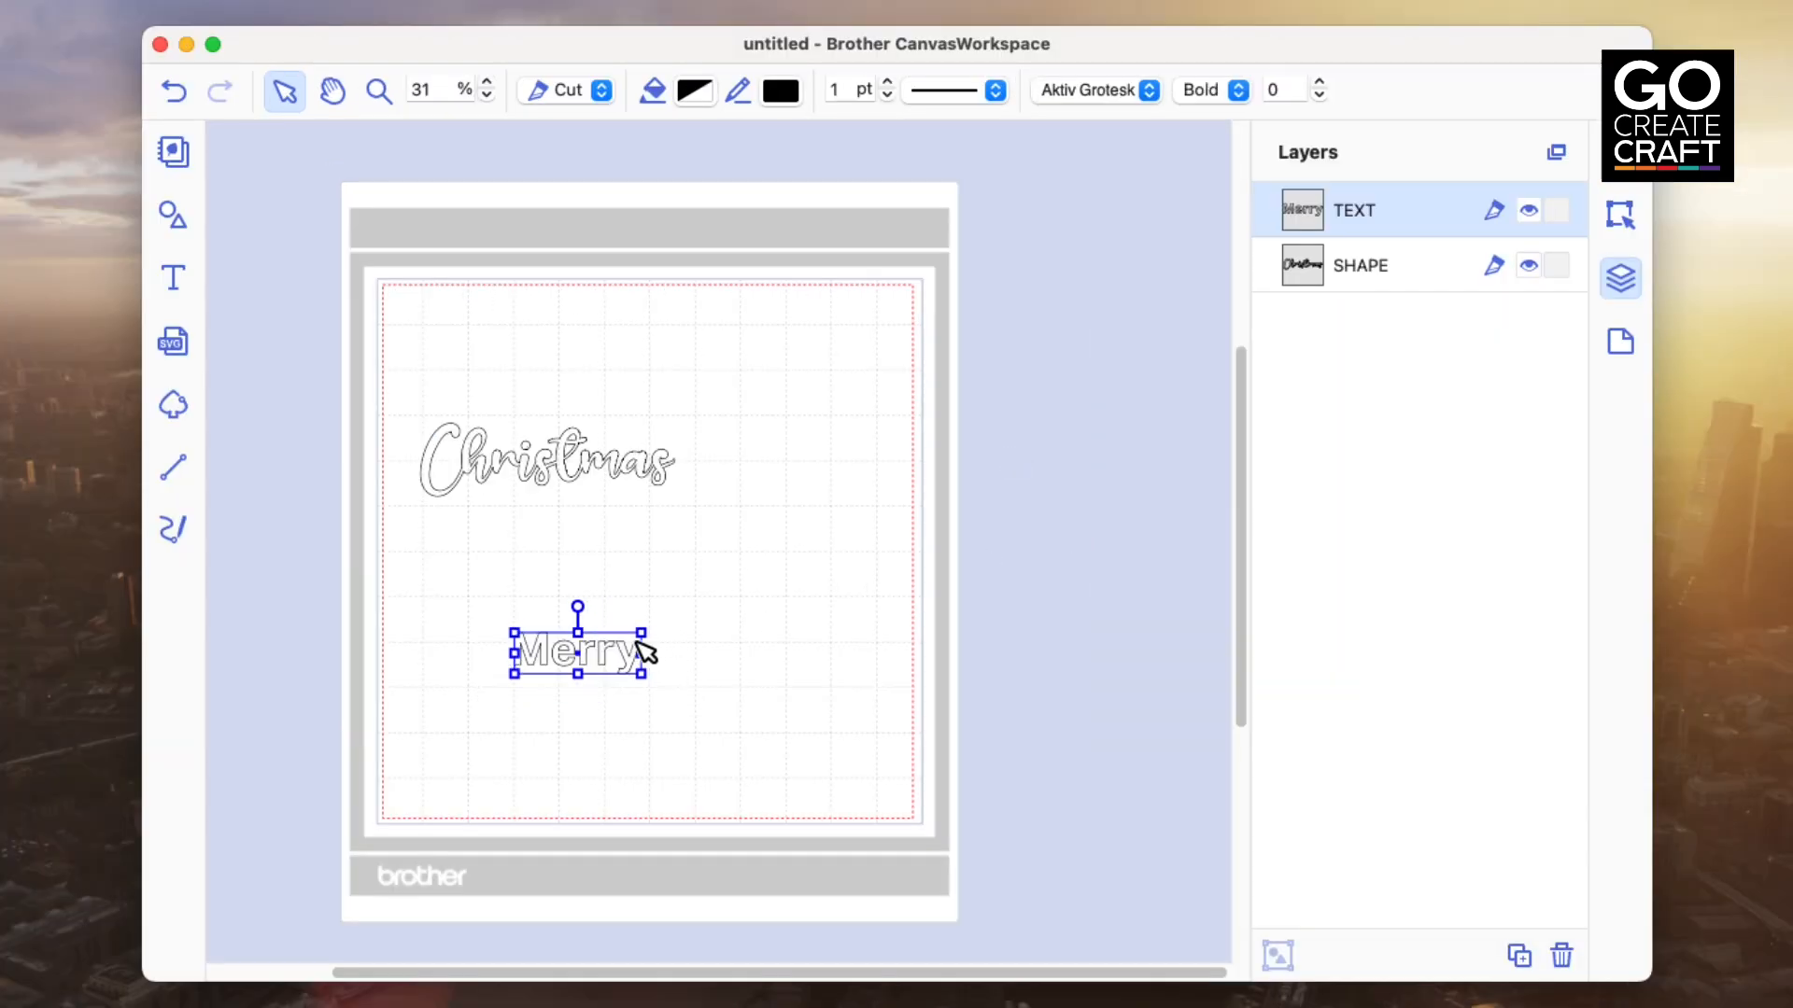
drag(640, 633, 772, 590)
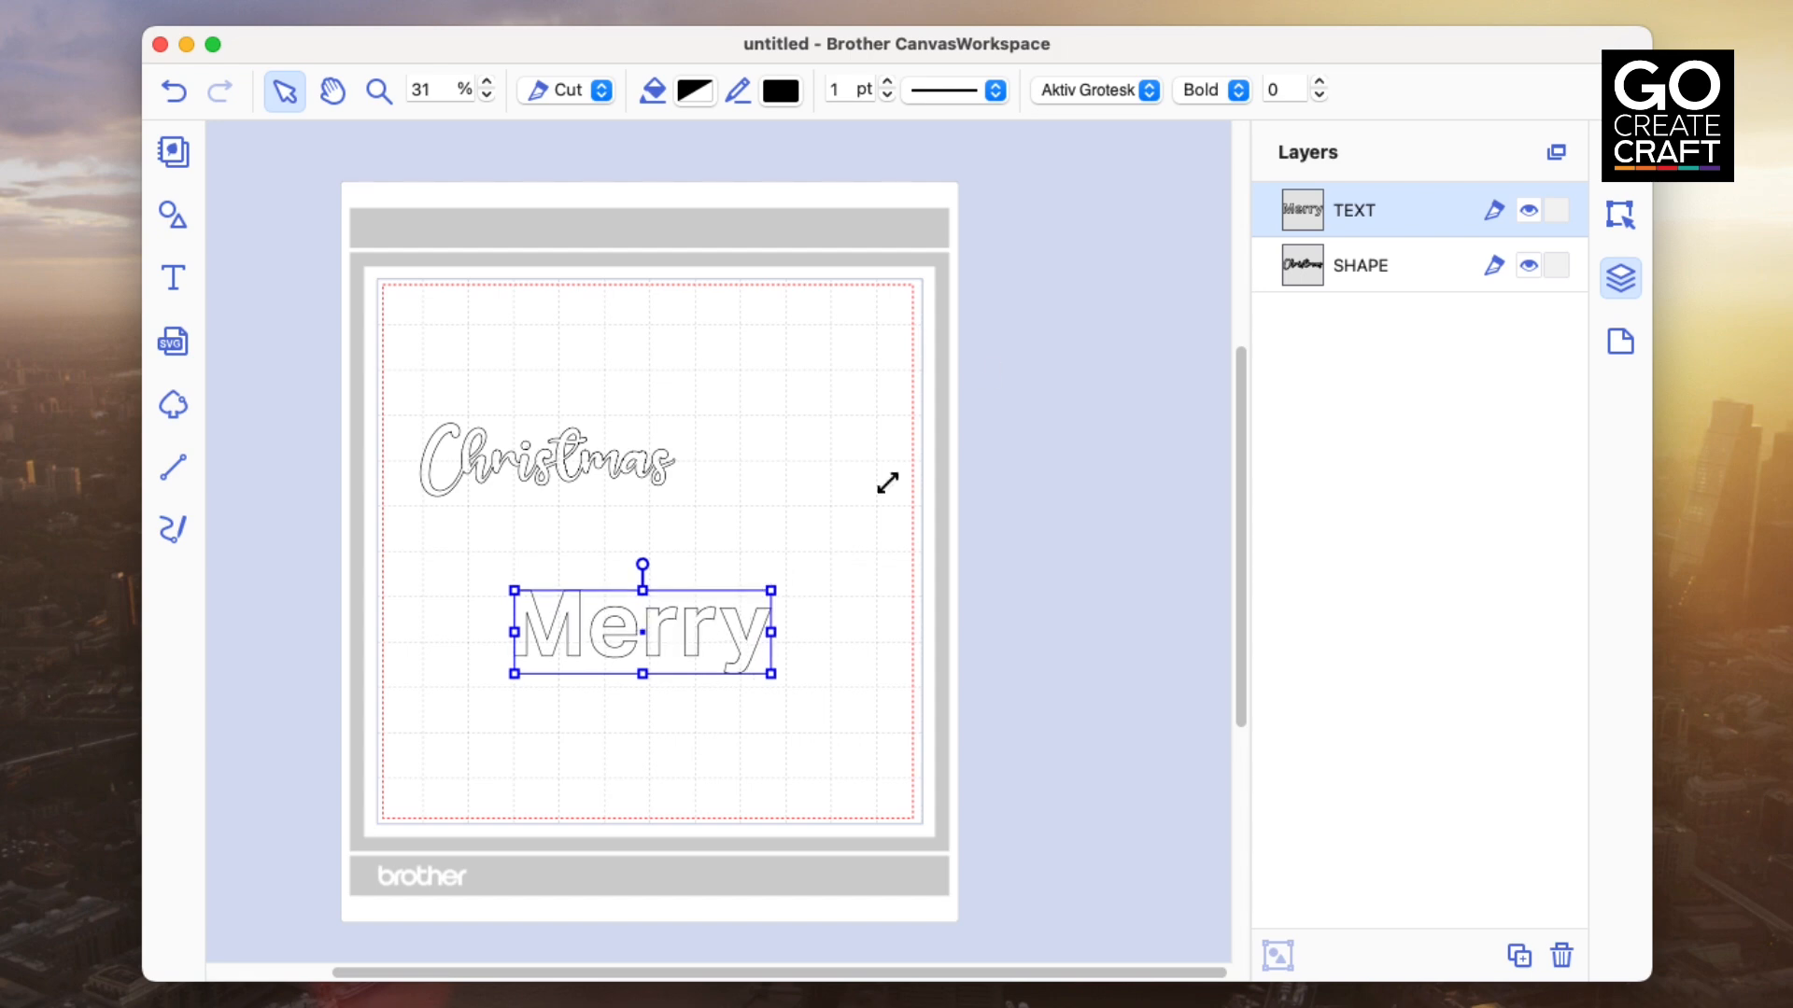
Browse the installed fonts and change the Merry text's font to Fairwater Solid Serif
click(1129, 98)
scroll(1205, 829, down, 15)
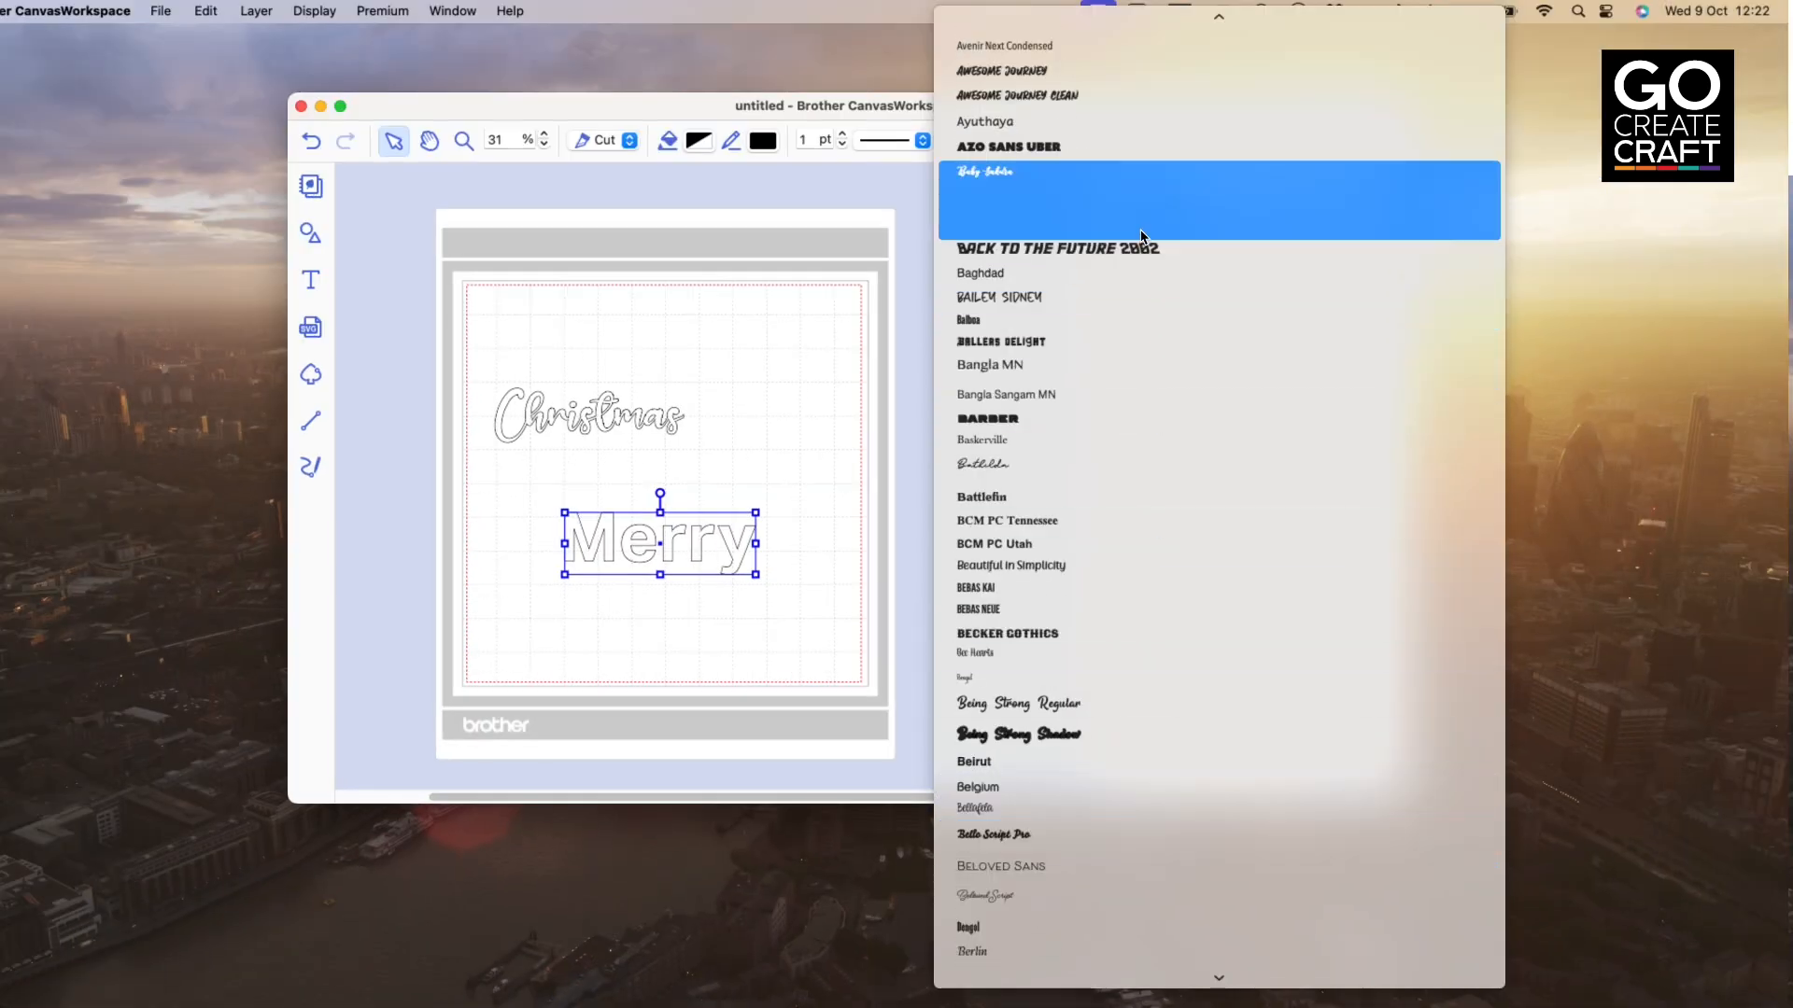
scroll(1075, 361, up, 5)
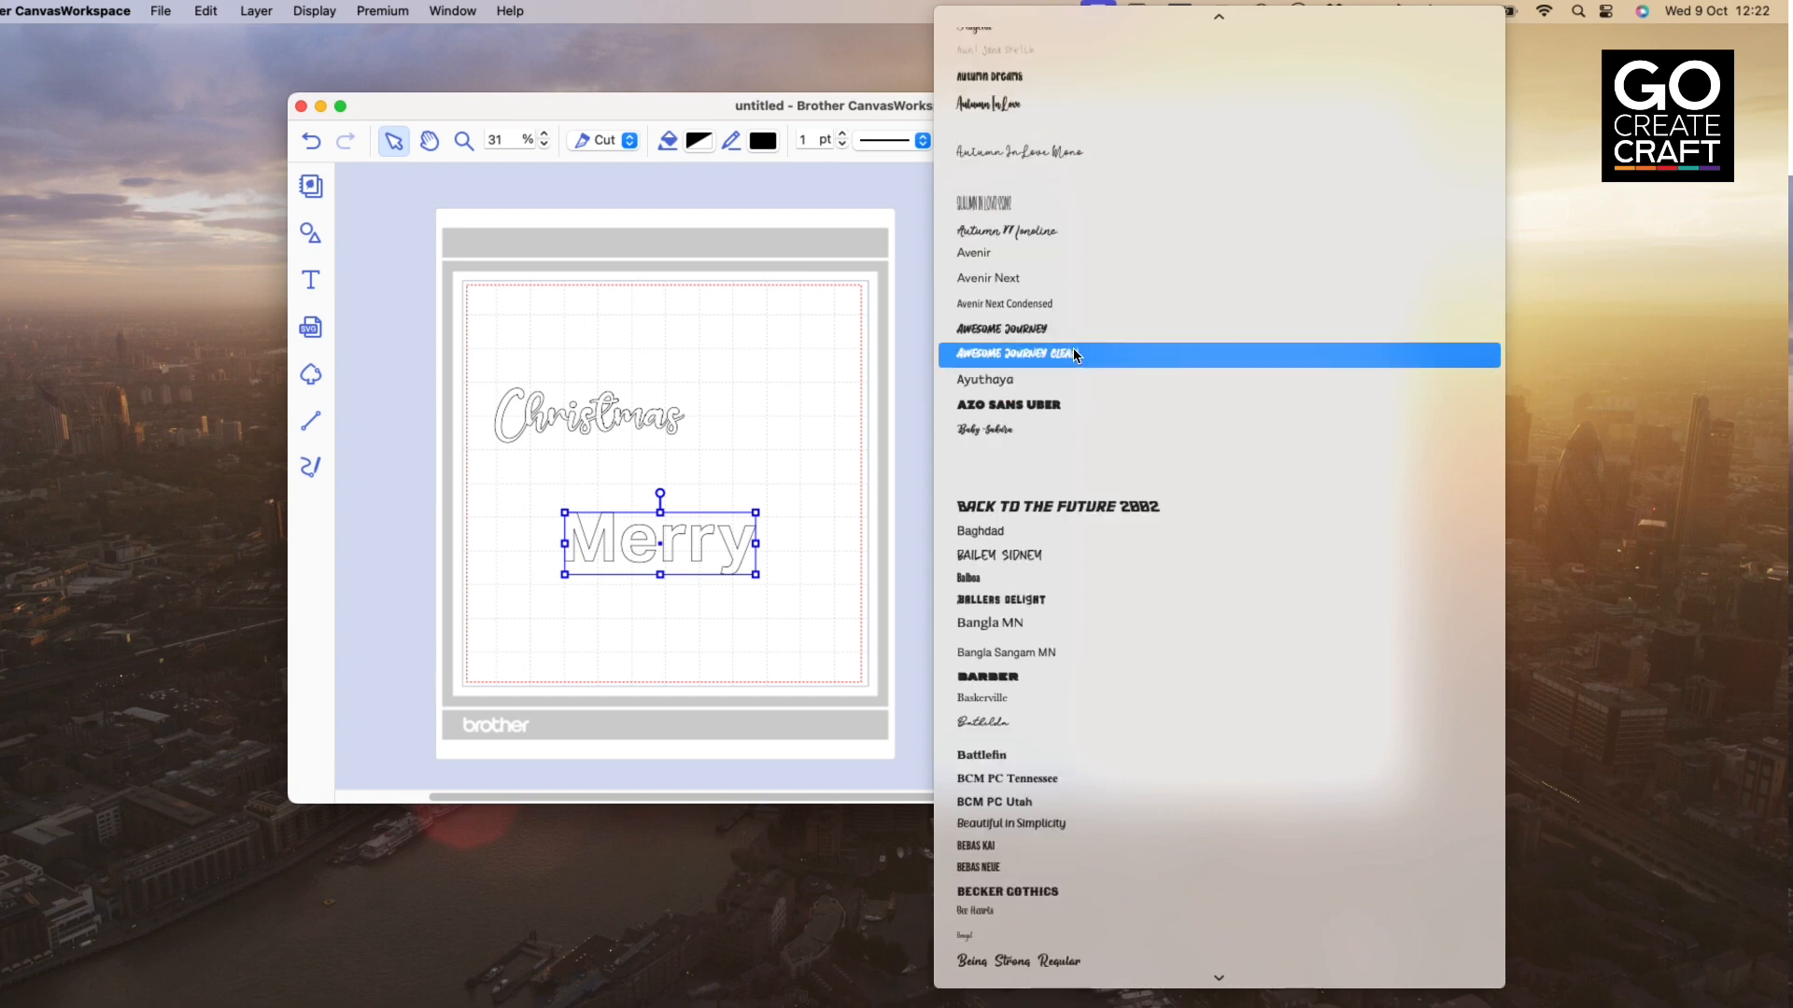
scroll(1072, 352, up, 2)
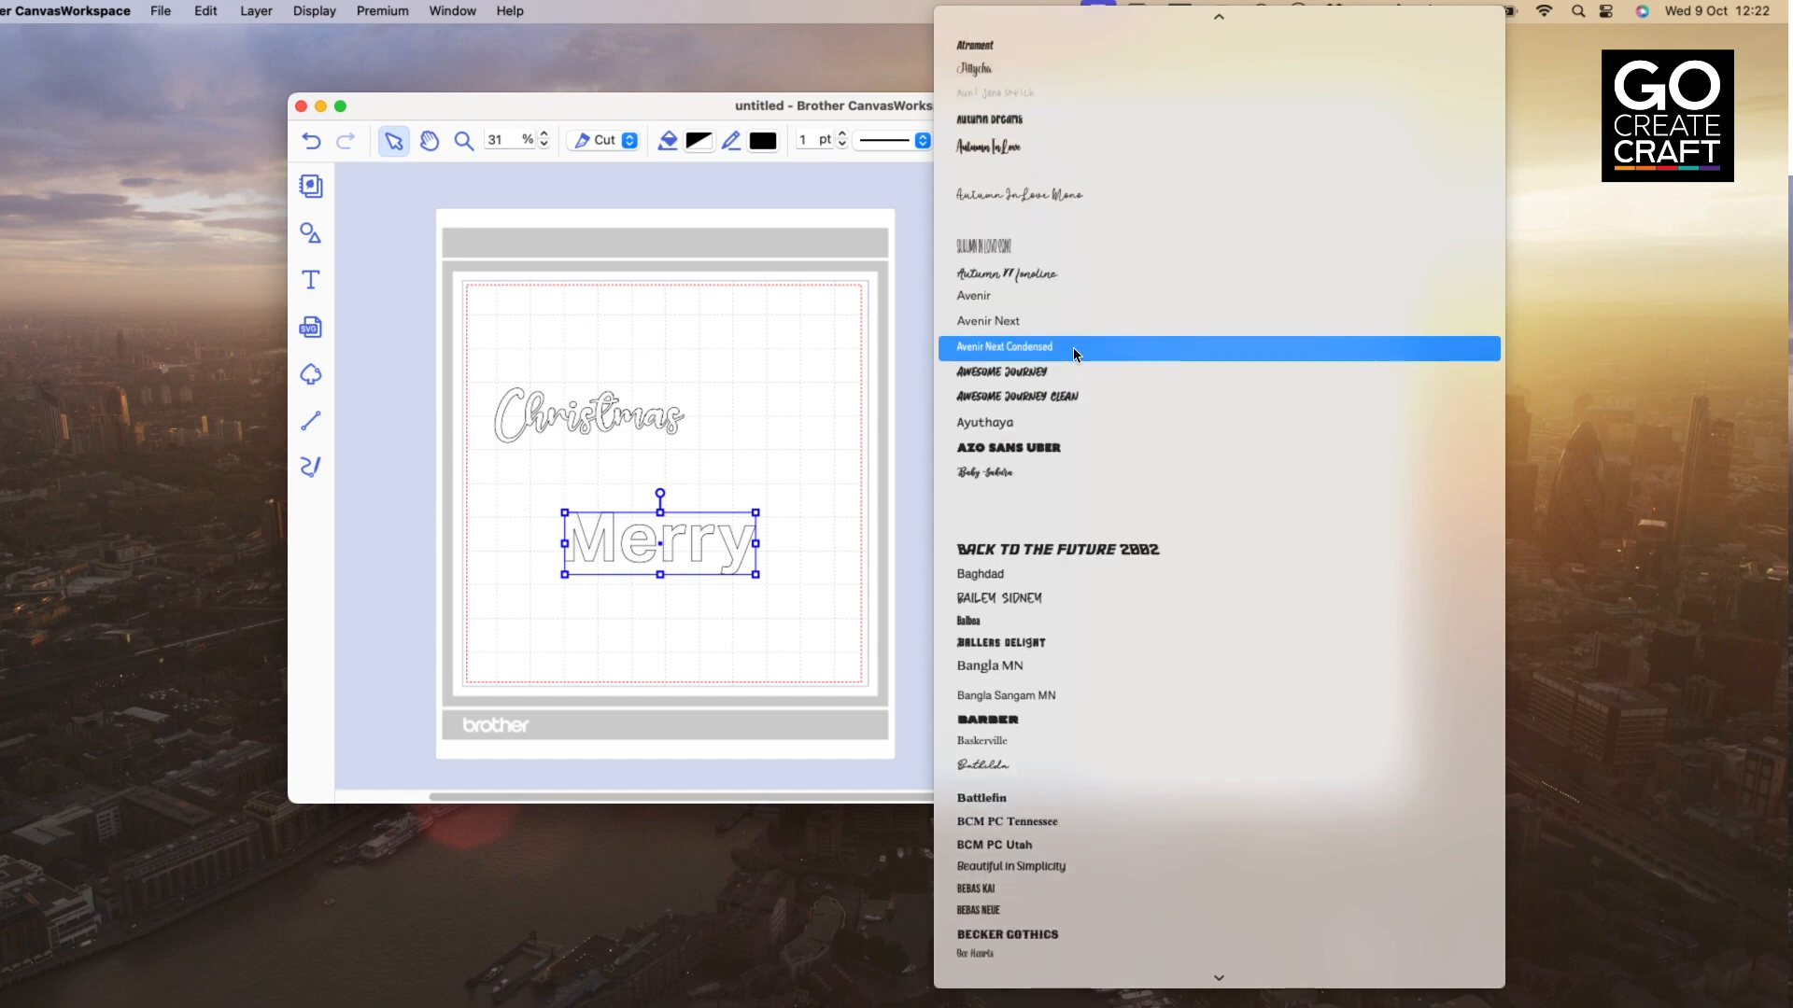
scroll(1073, 350, down, 2)
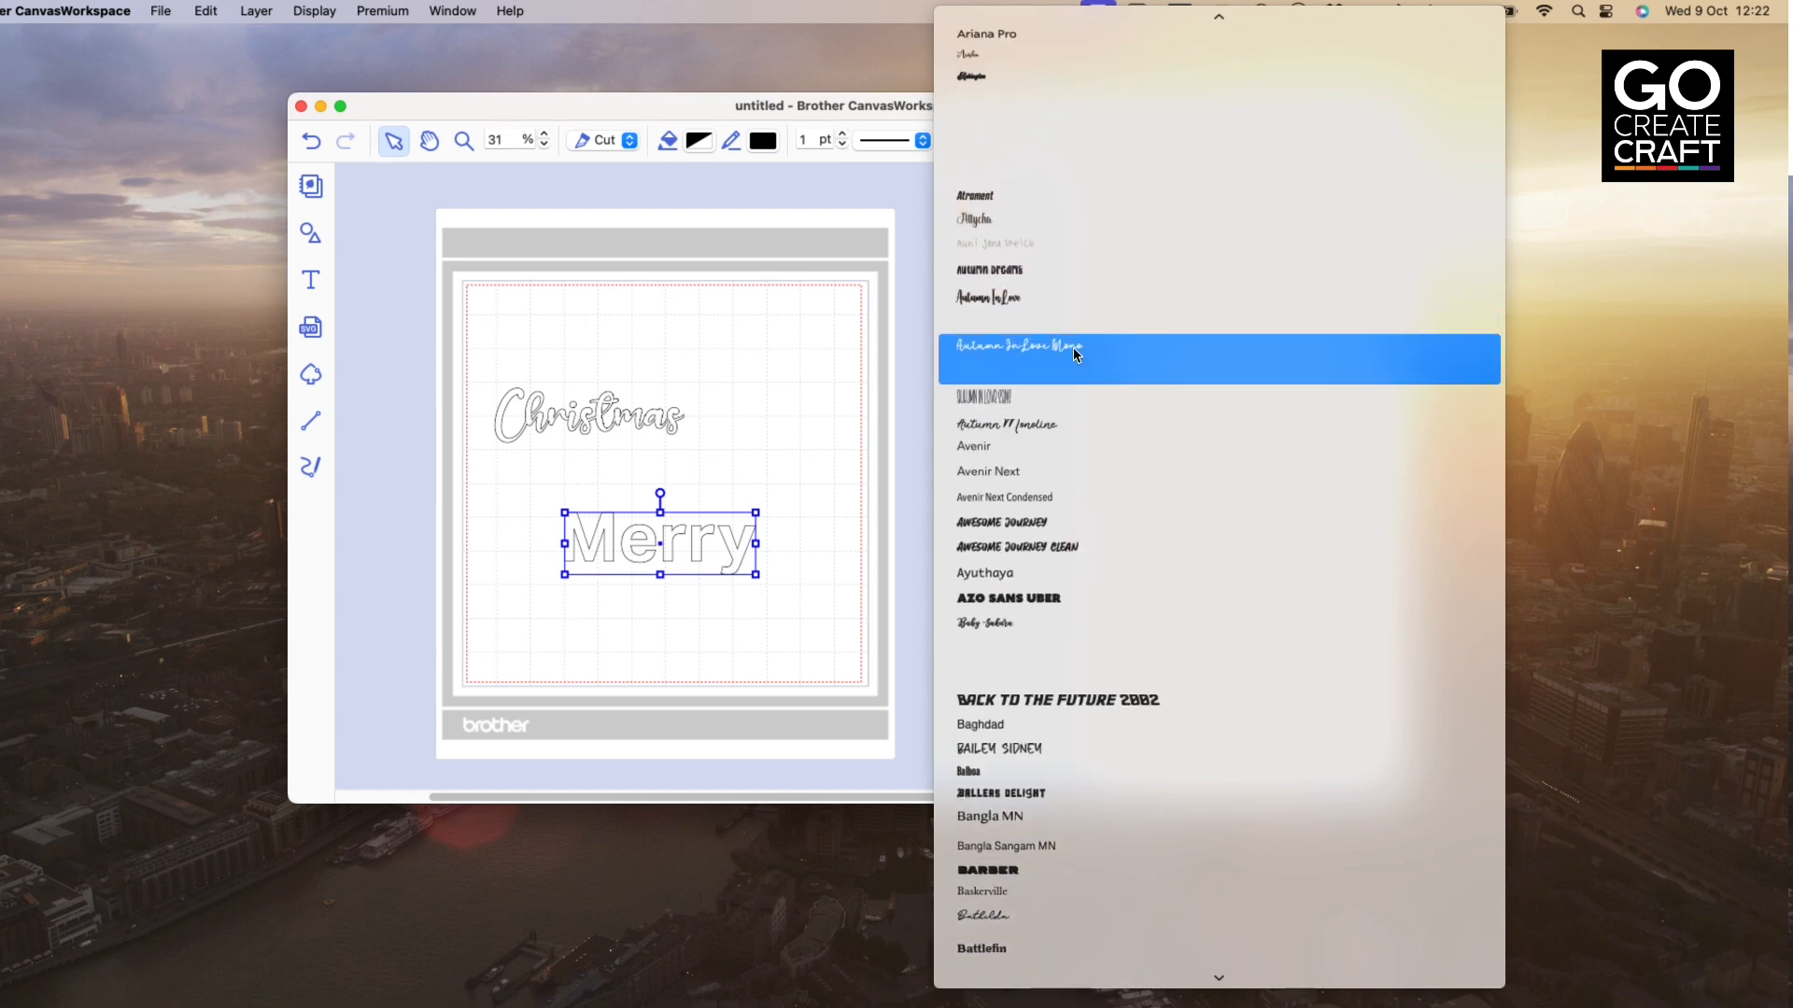
scroll(1074, 351, down, 20)
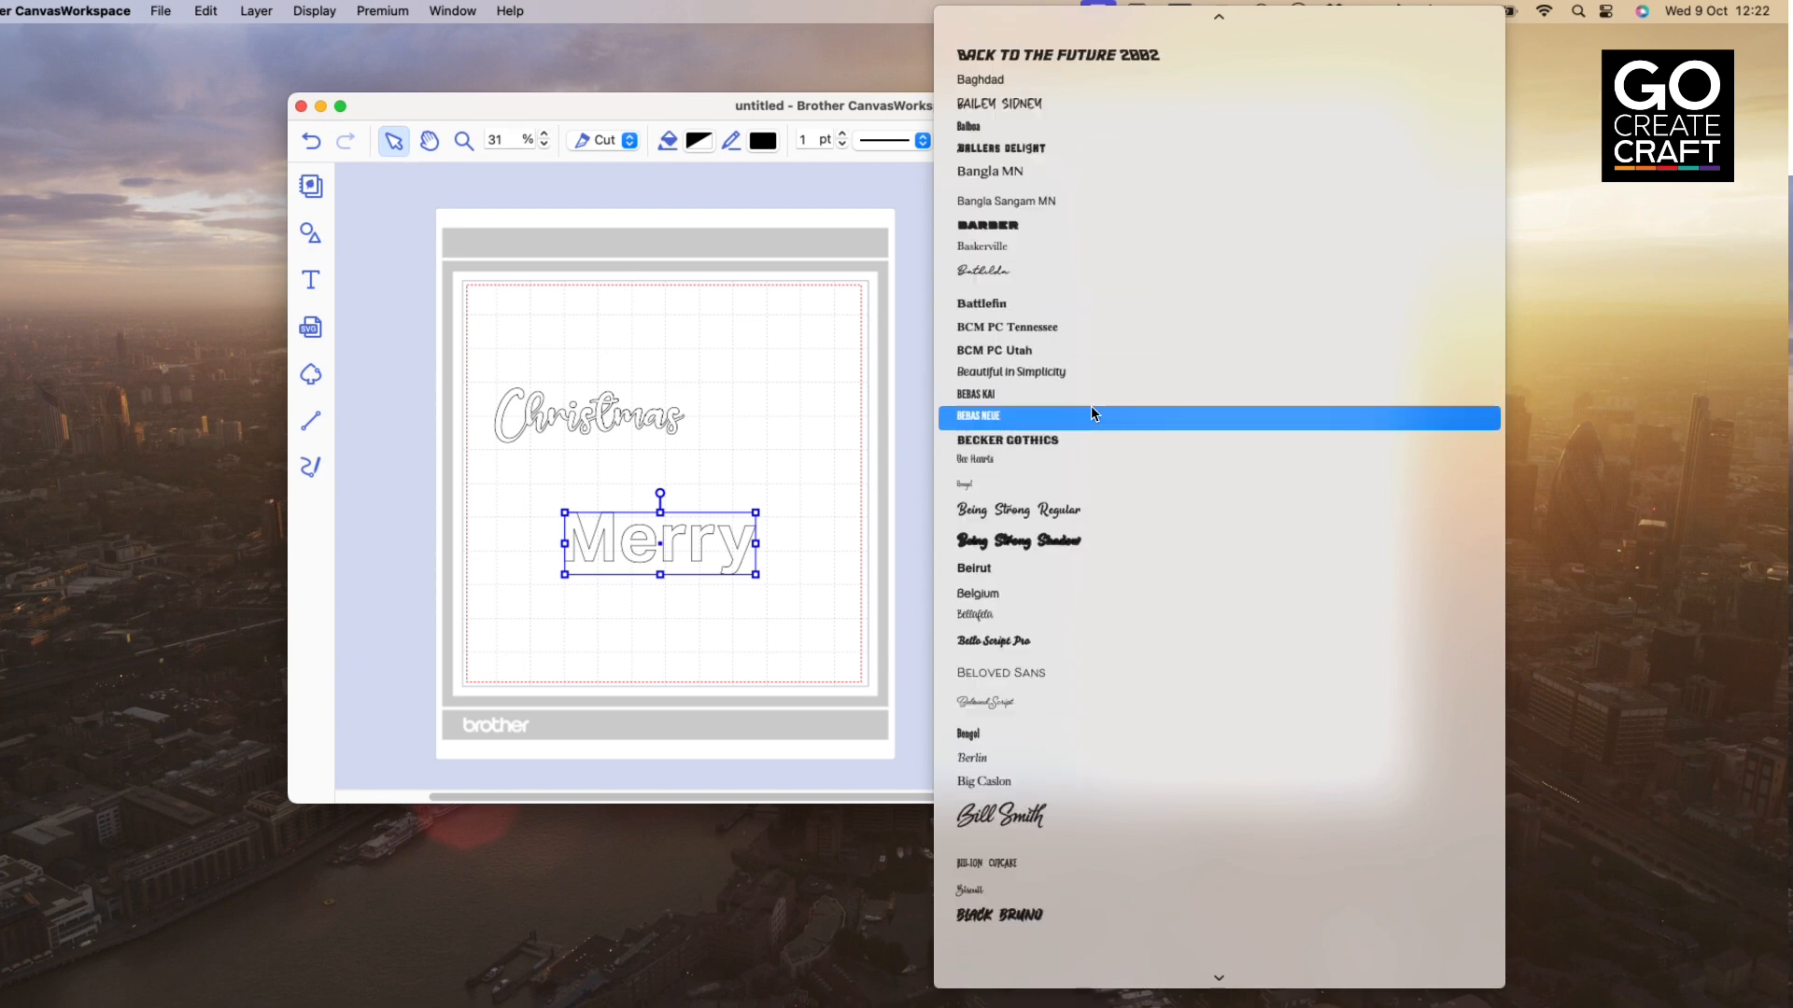
scroll(1093, 411, down, 17)
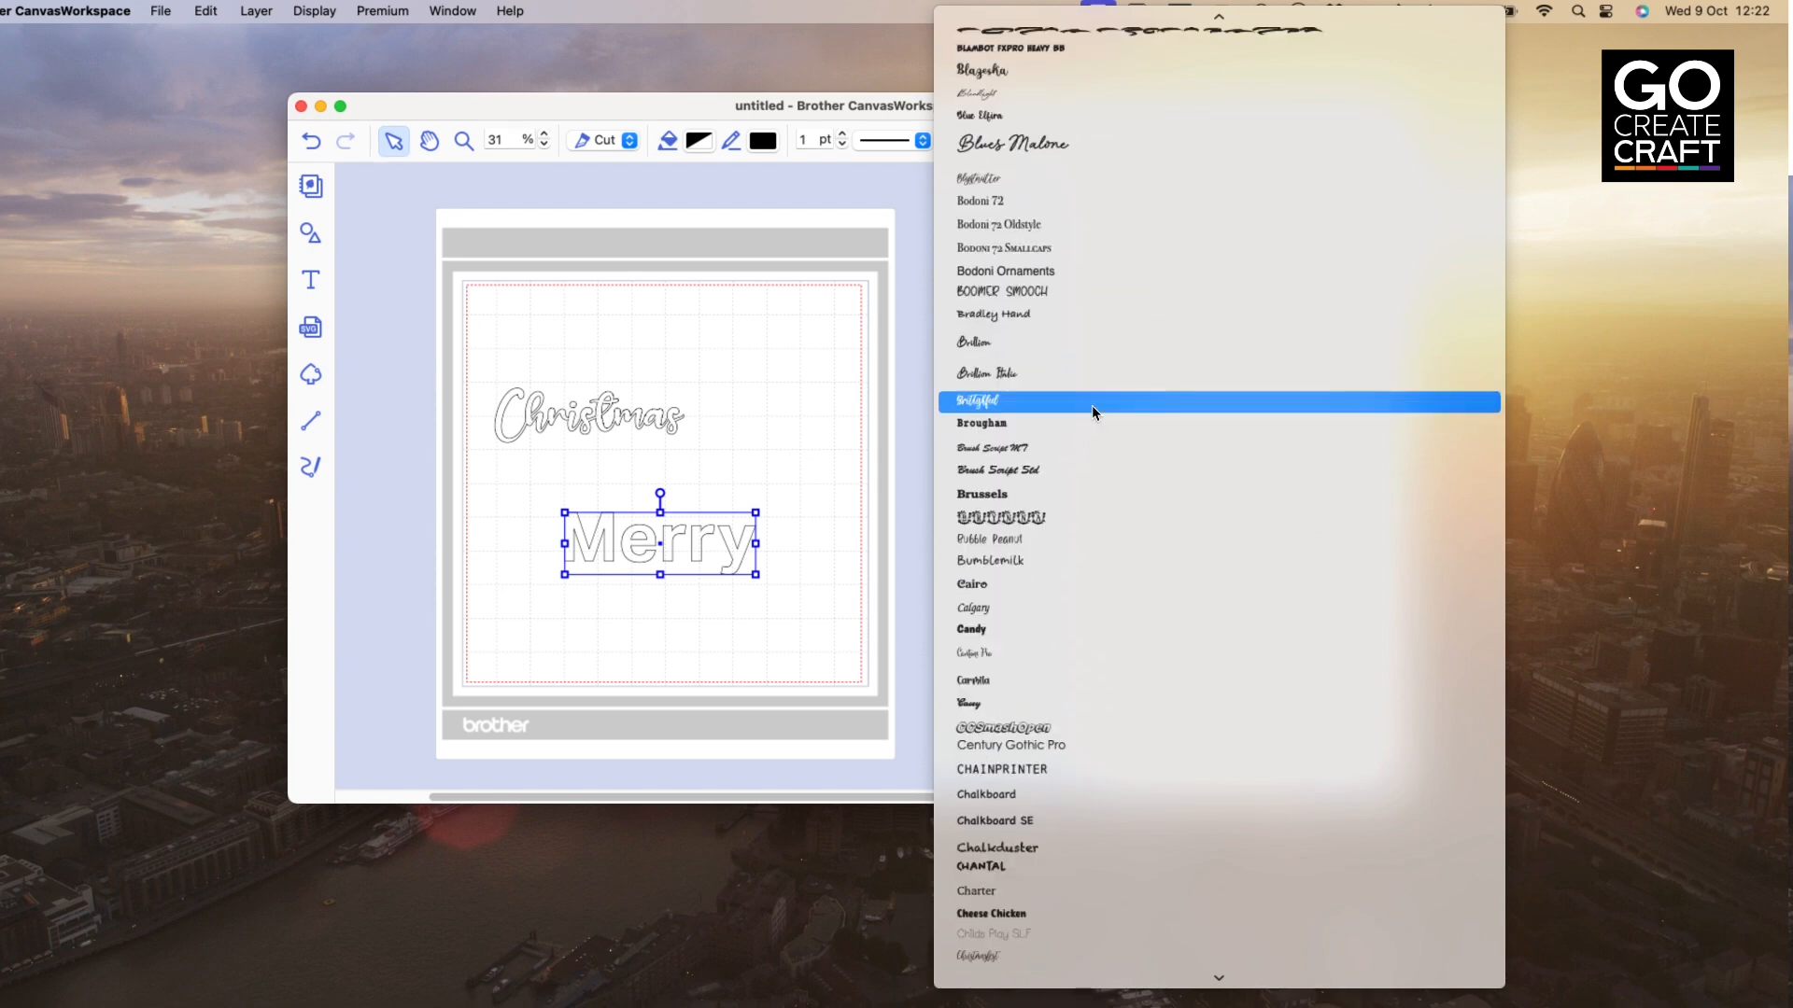
scroll(1093, 411, down, 13)
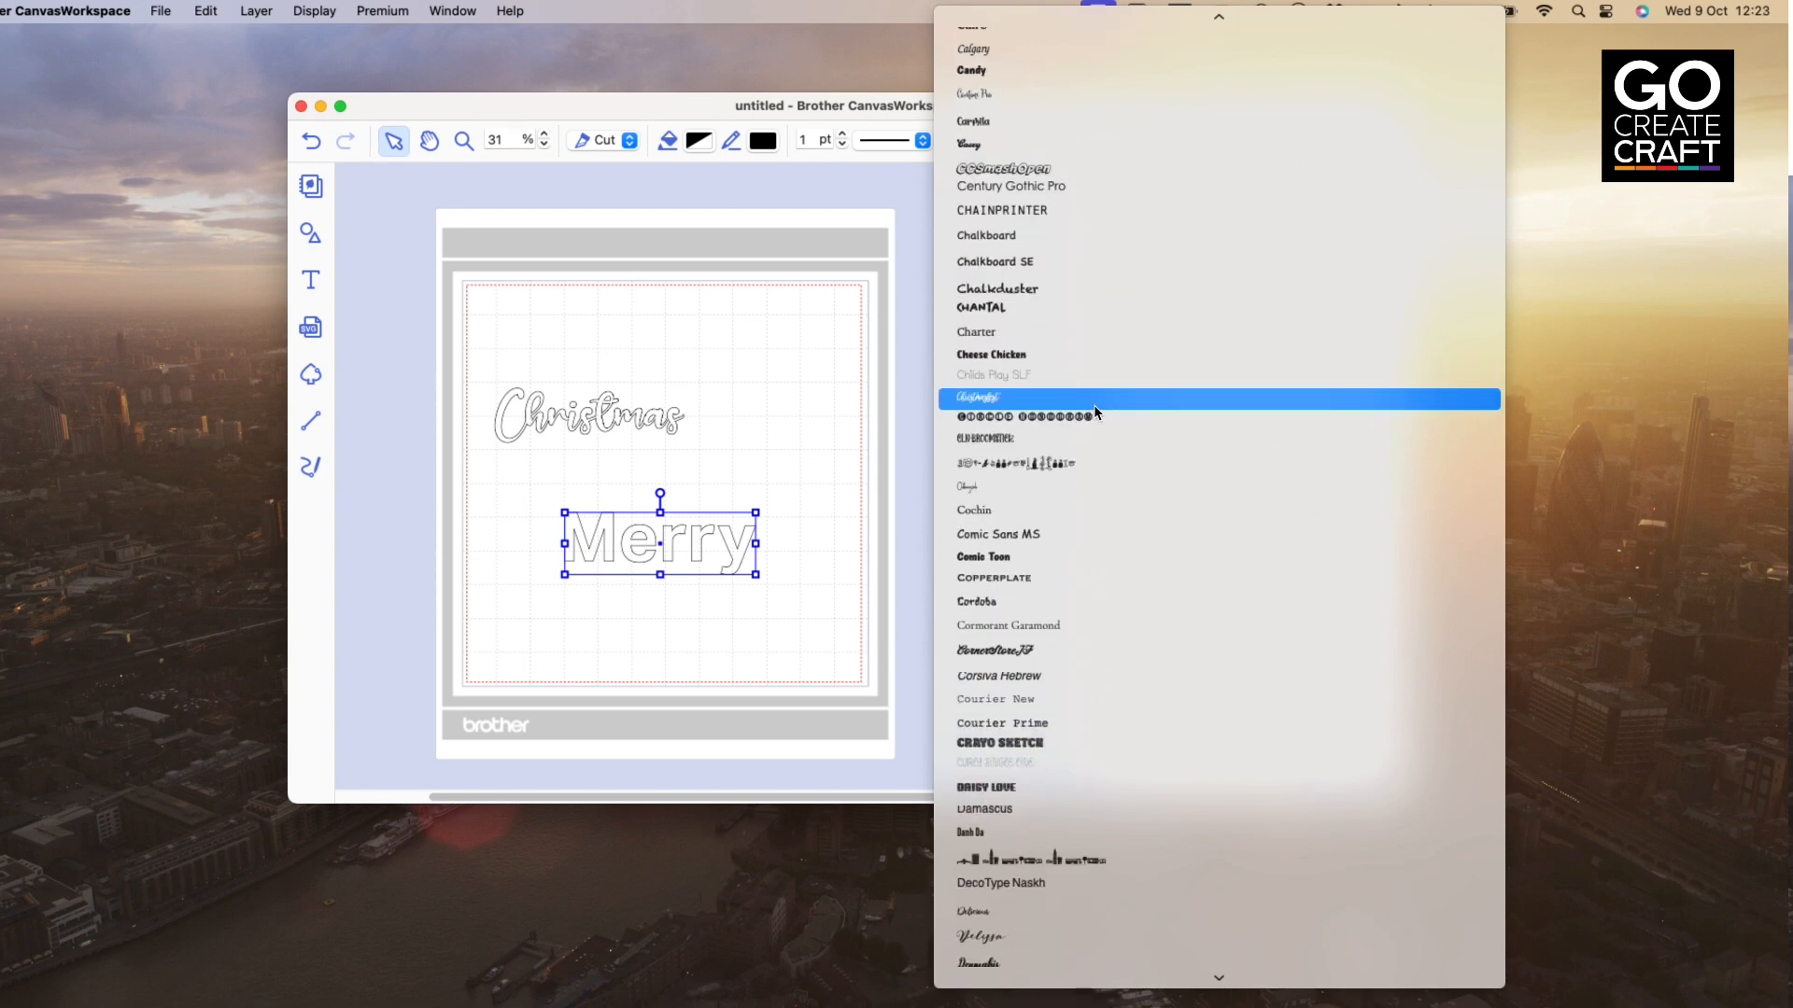
scroll(1095, 412, down, 10)
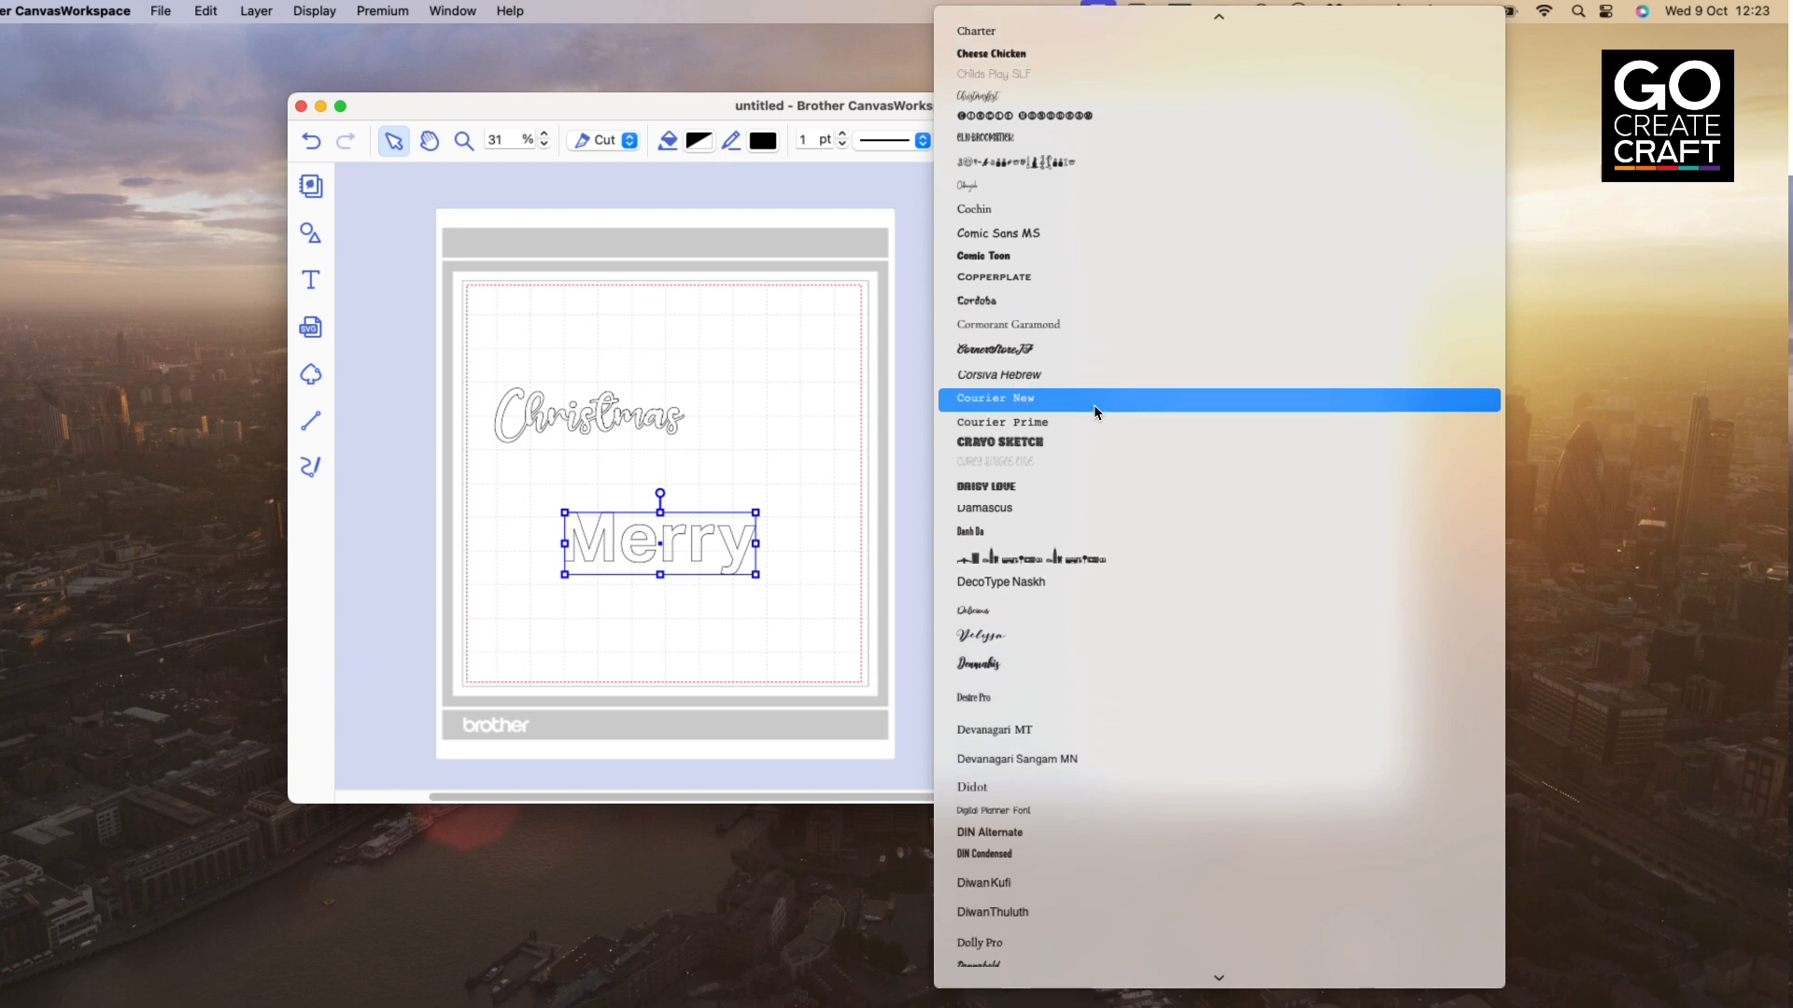
scroll(1095, 411, down, 6)
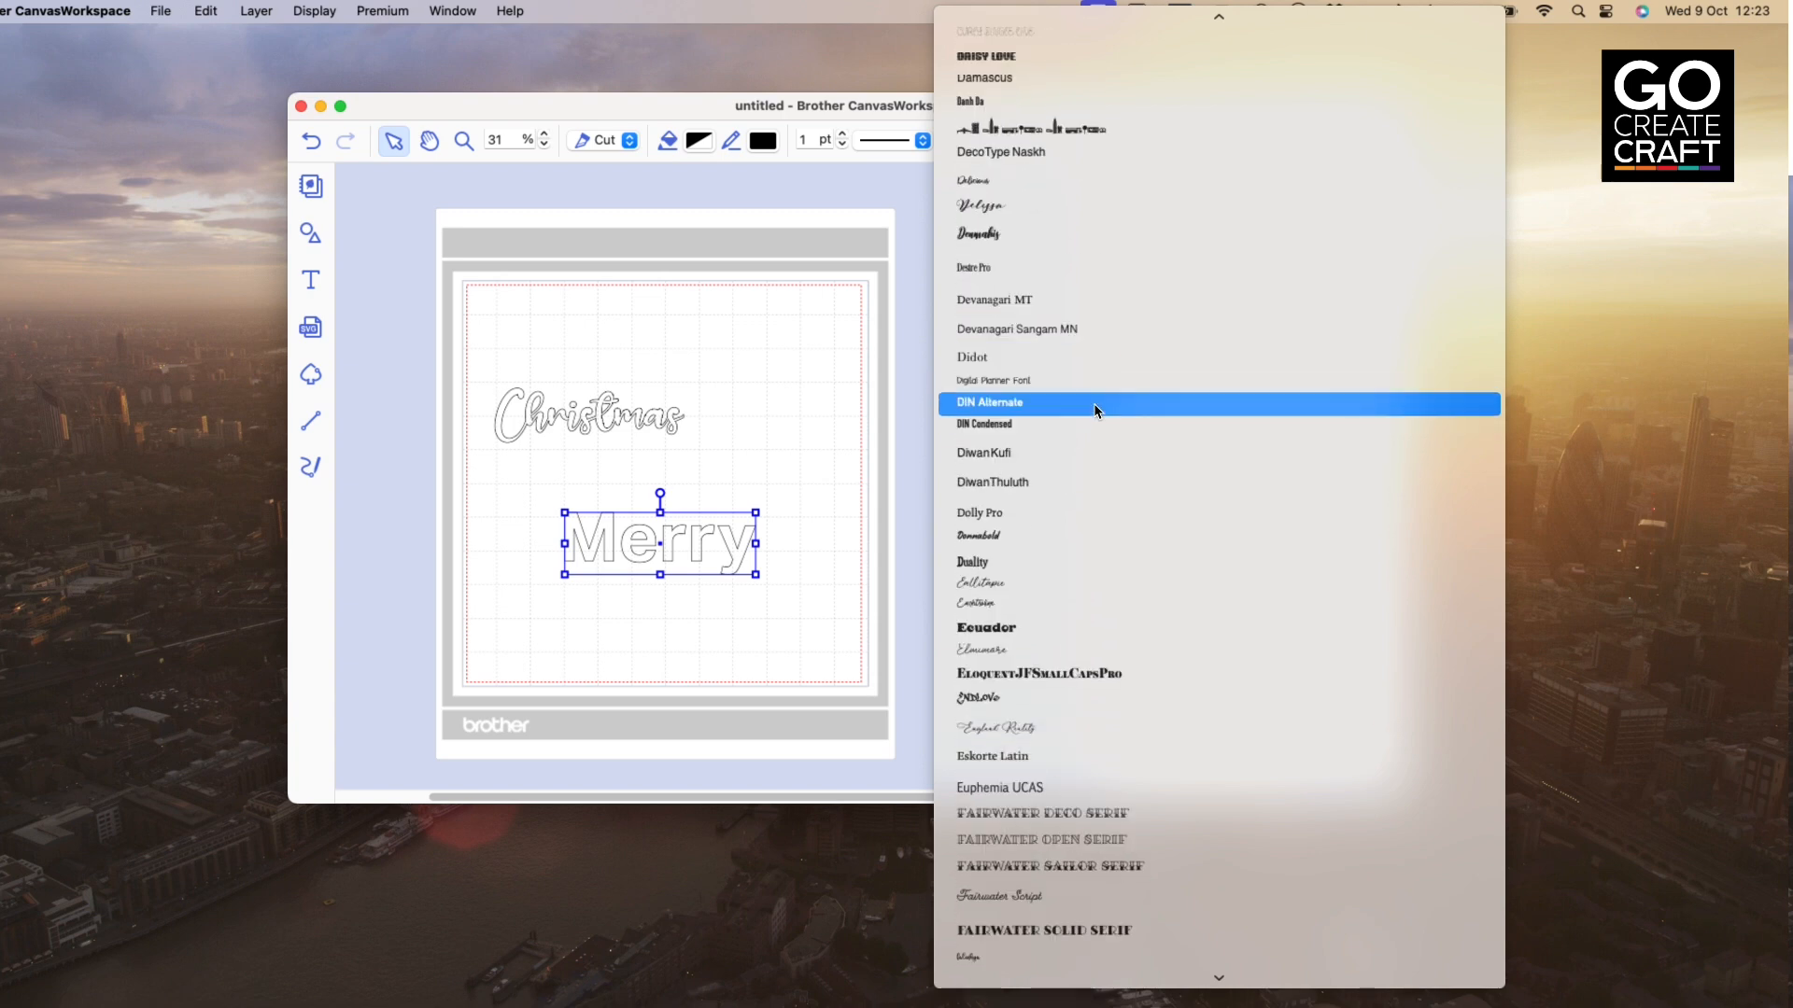
scroll(1095, 412, down, 4)
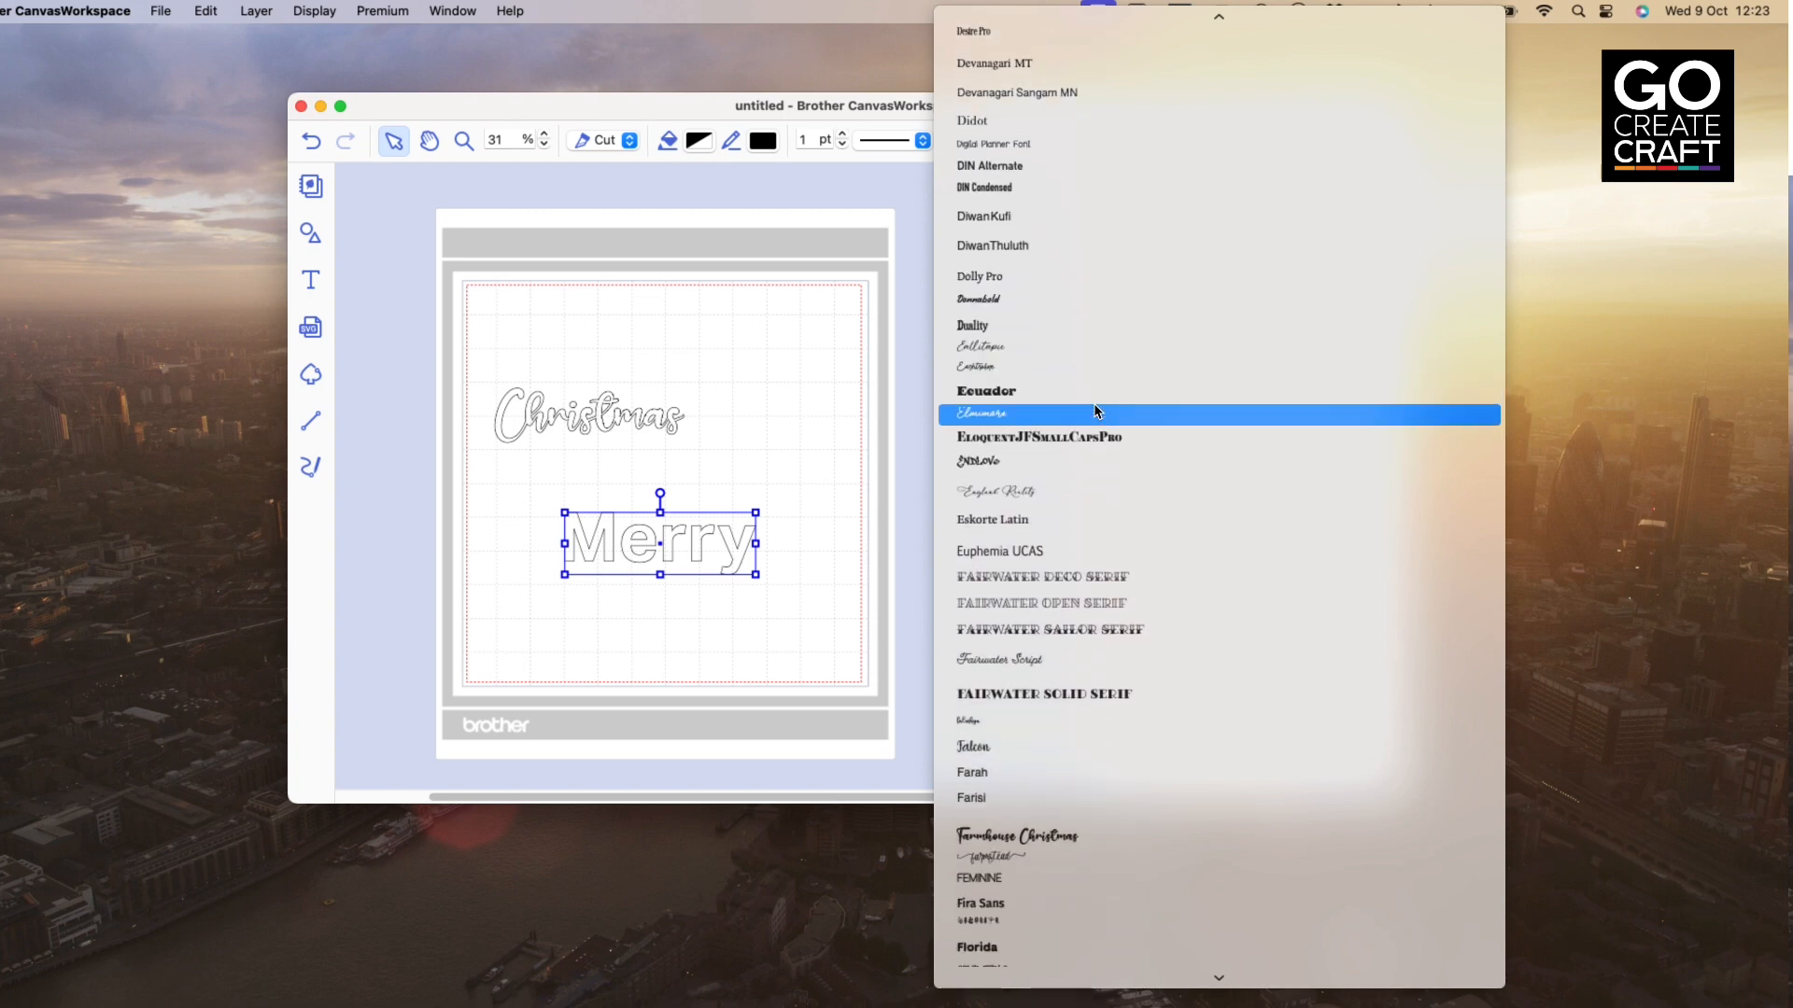
scroll(1096, 412, down, 7)
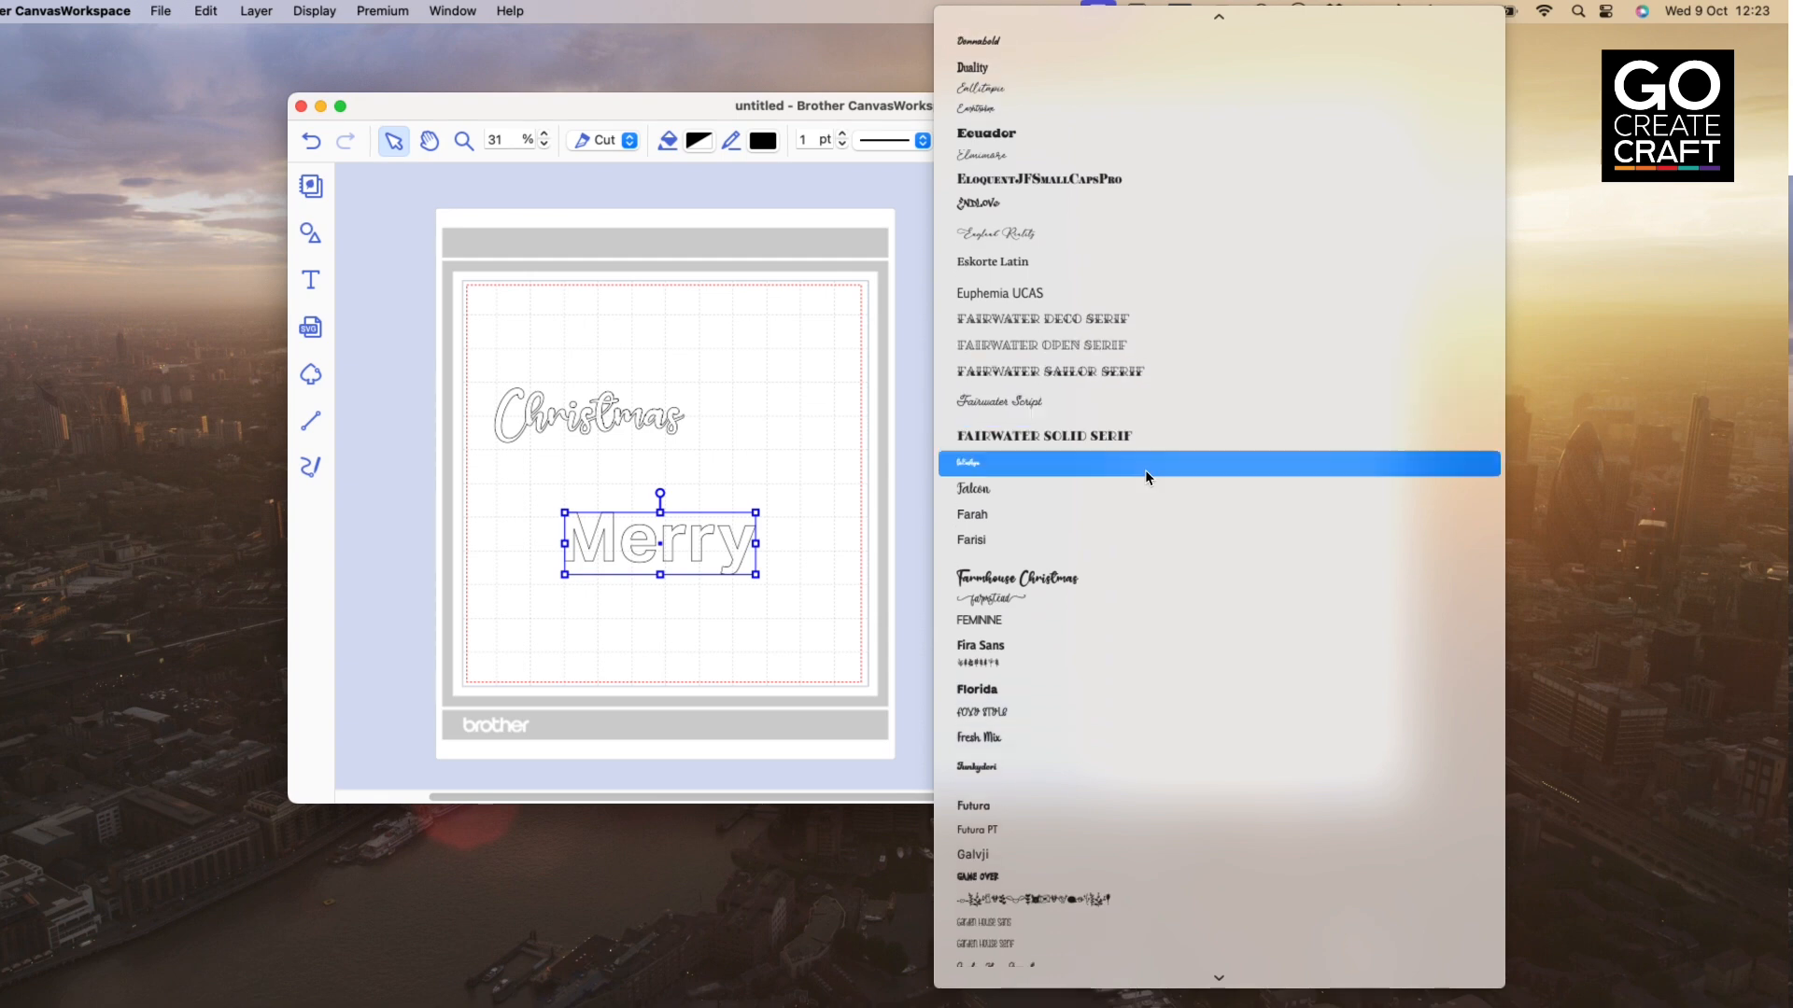
click(1080, 439)
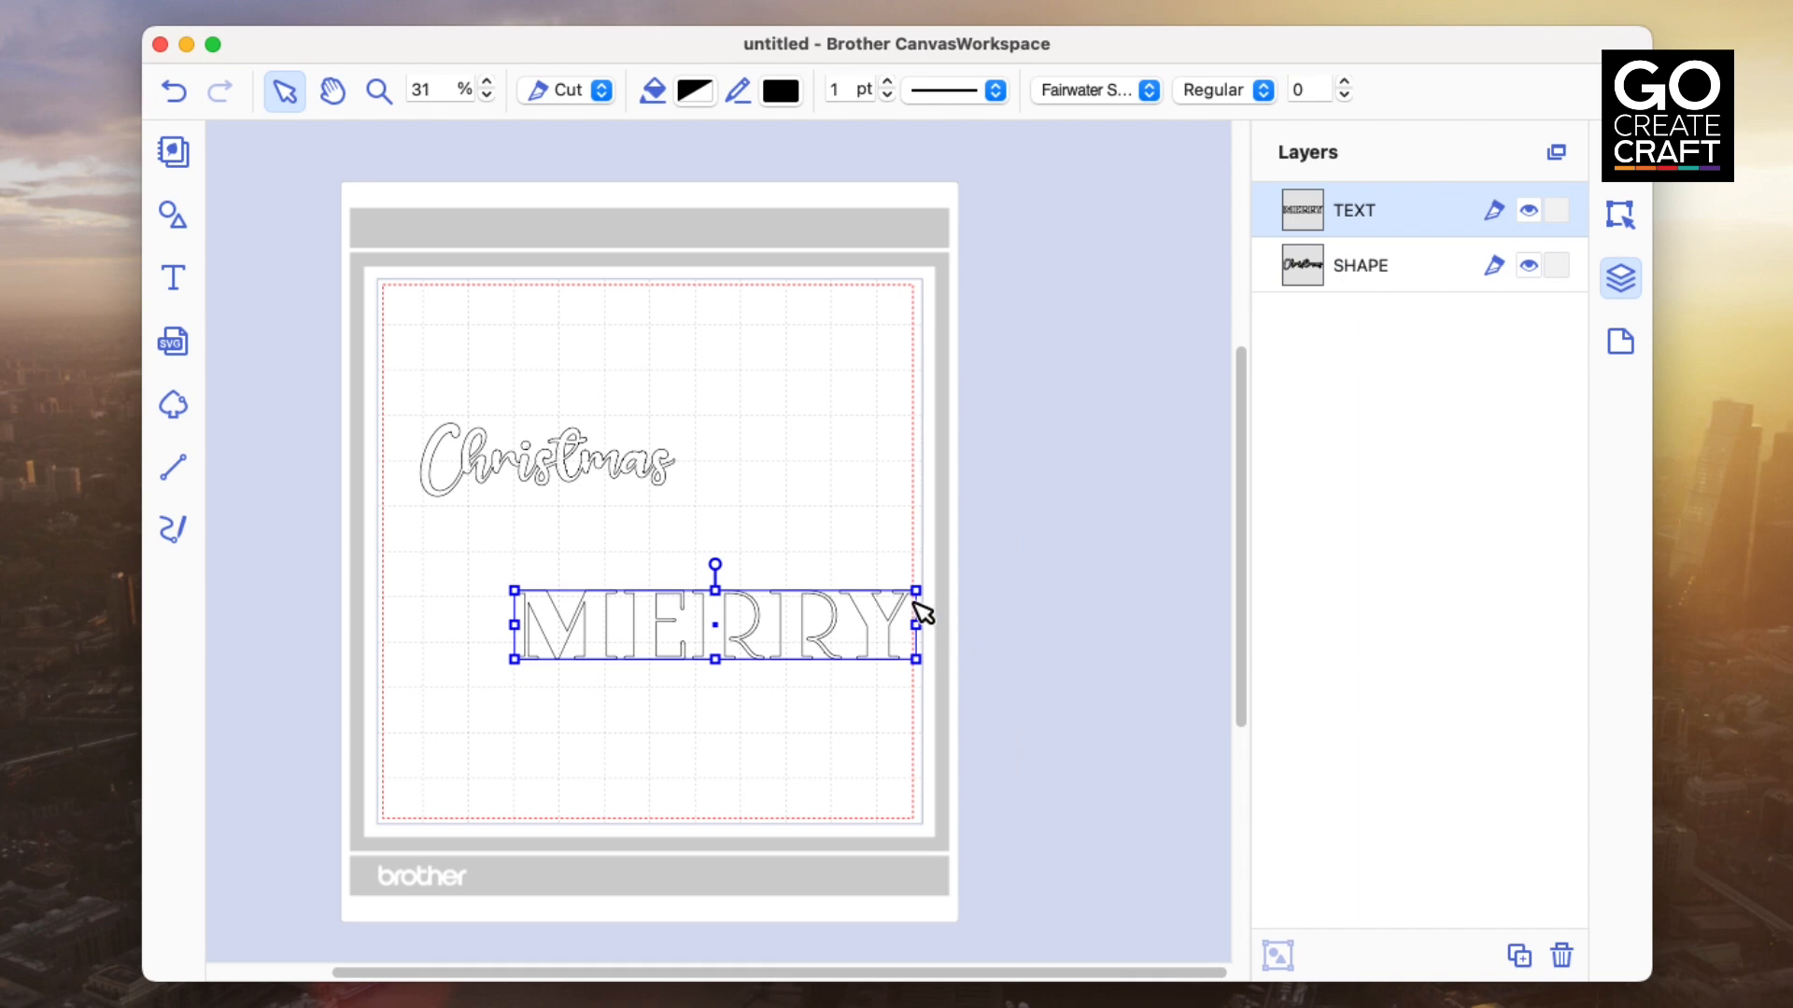
Shrink the MERRY text, place it directly above the Christmas shape, and align both objects to their horizontal centres
drag(916, 591, 587, 419)
click(712, 468)
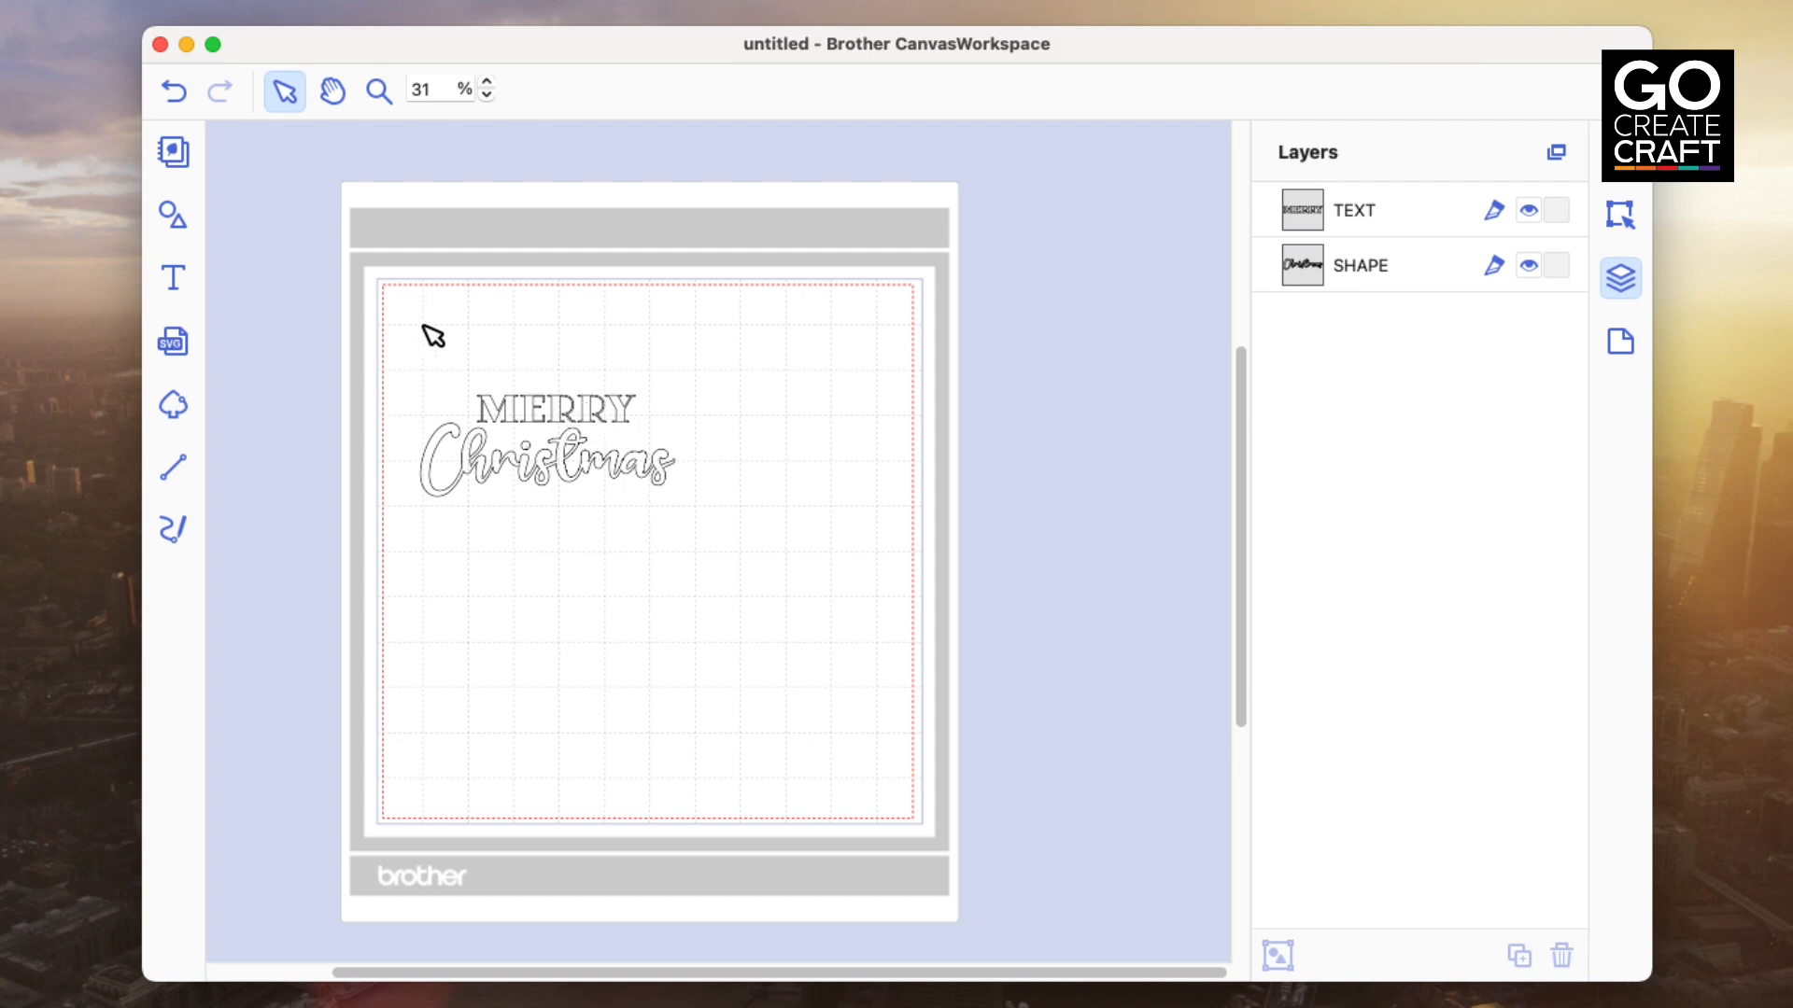
drag(404, 332, 763, 591)
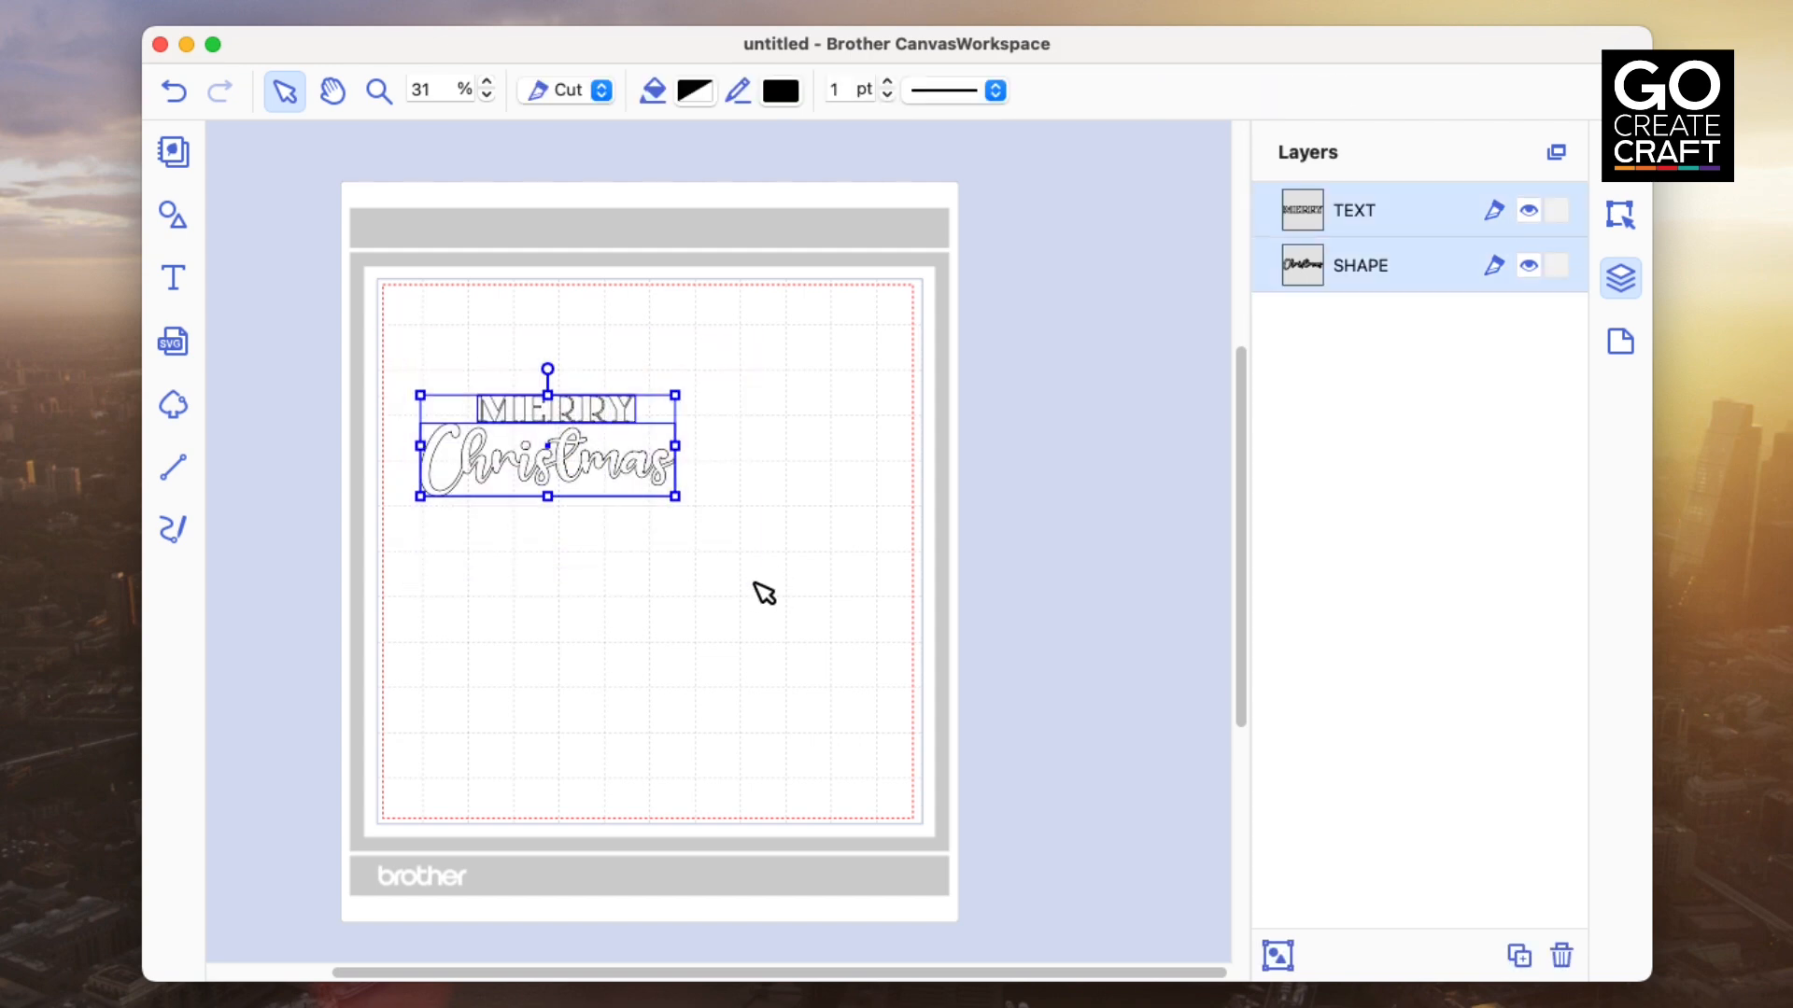
click(1623, 220)
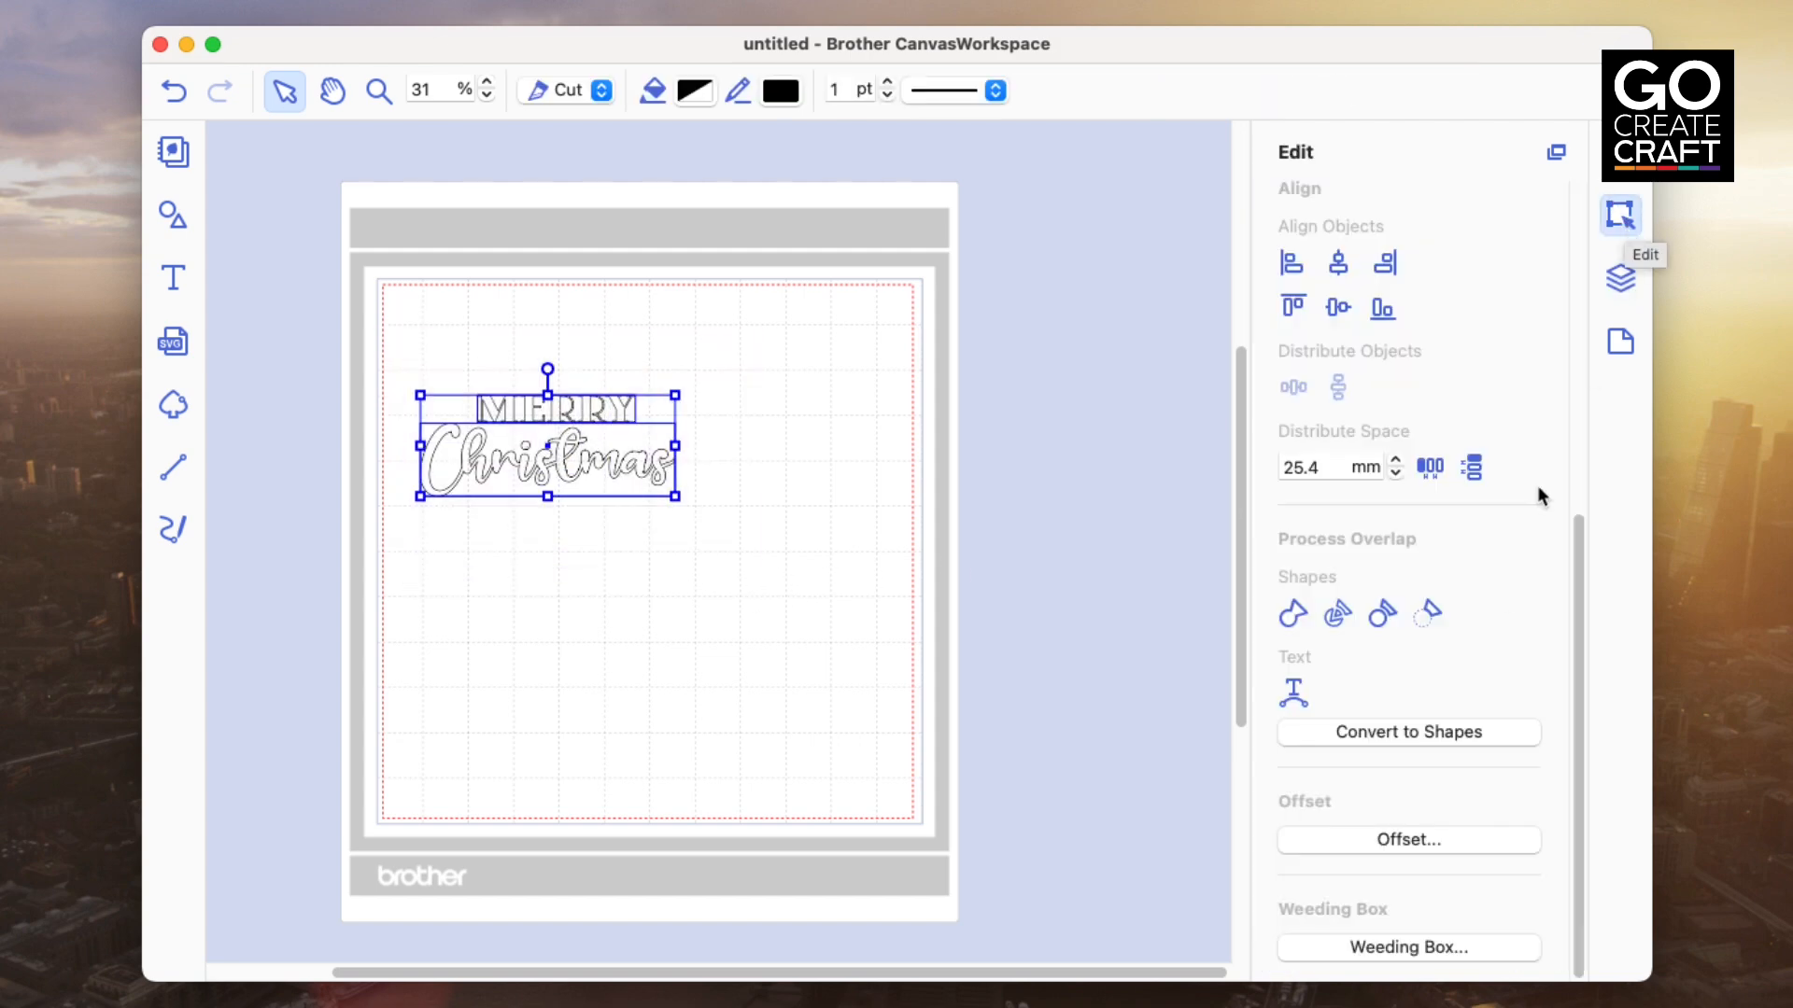
click(1340, 268)
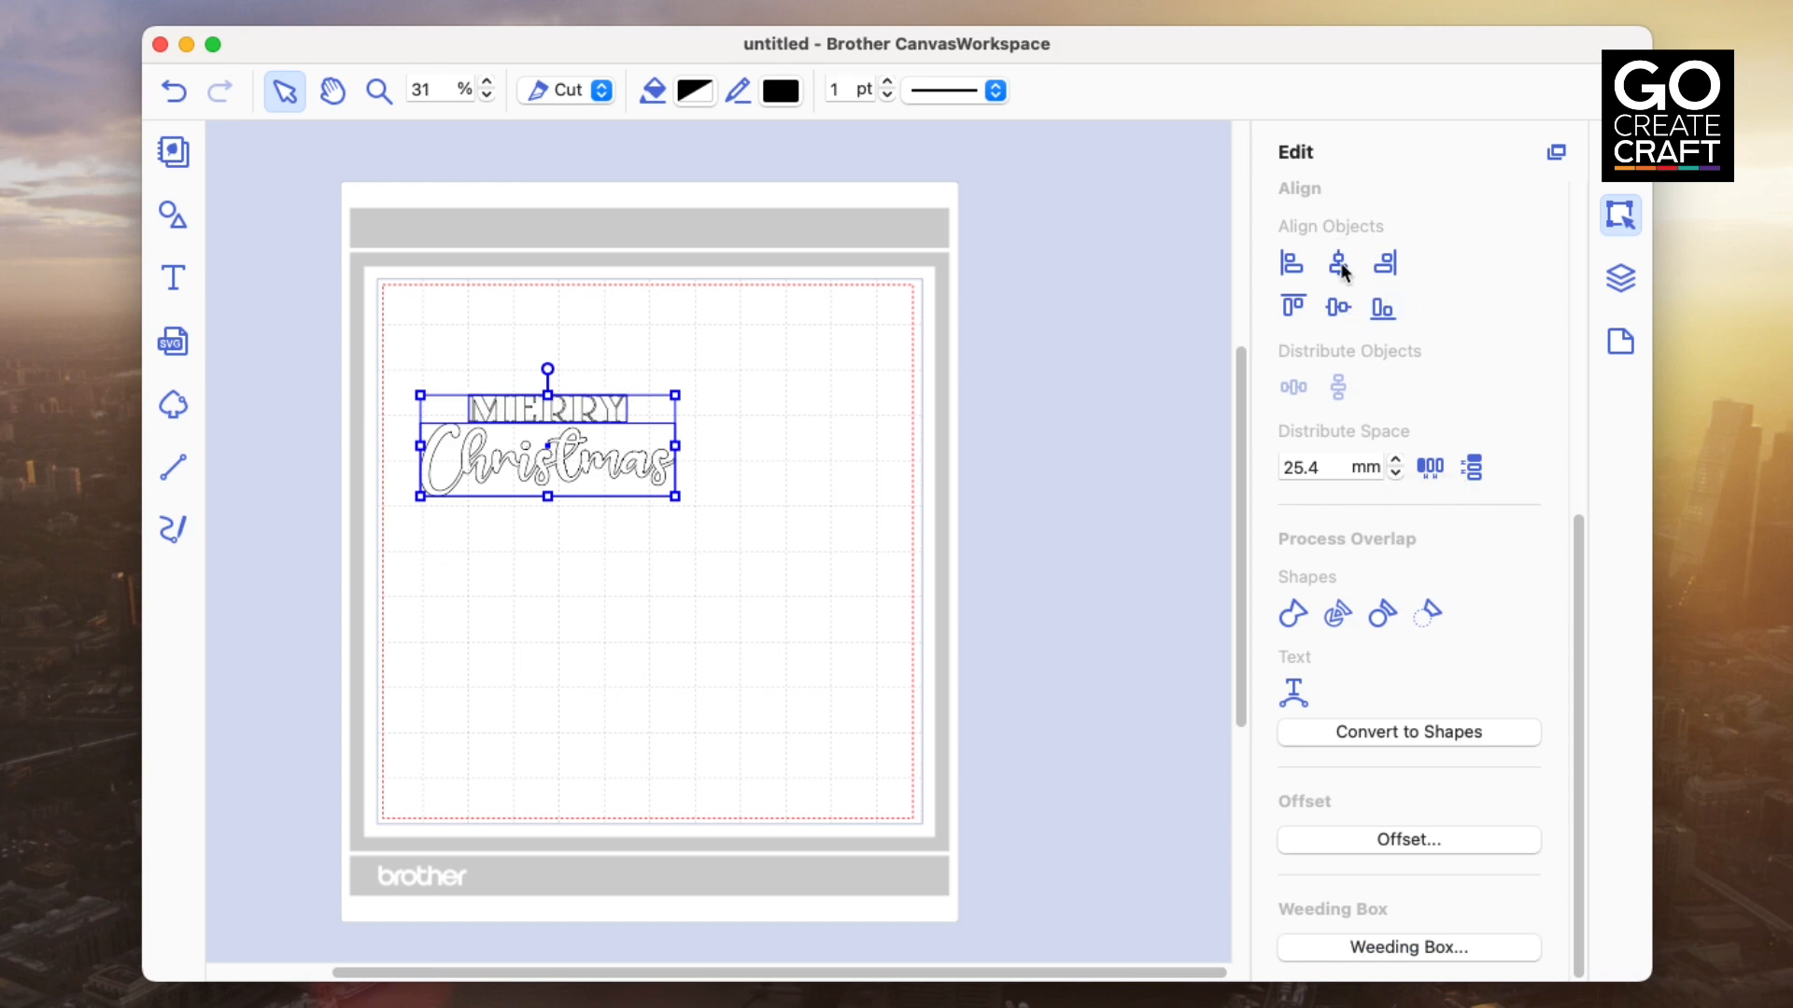
click(771, 679)
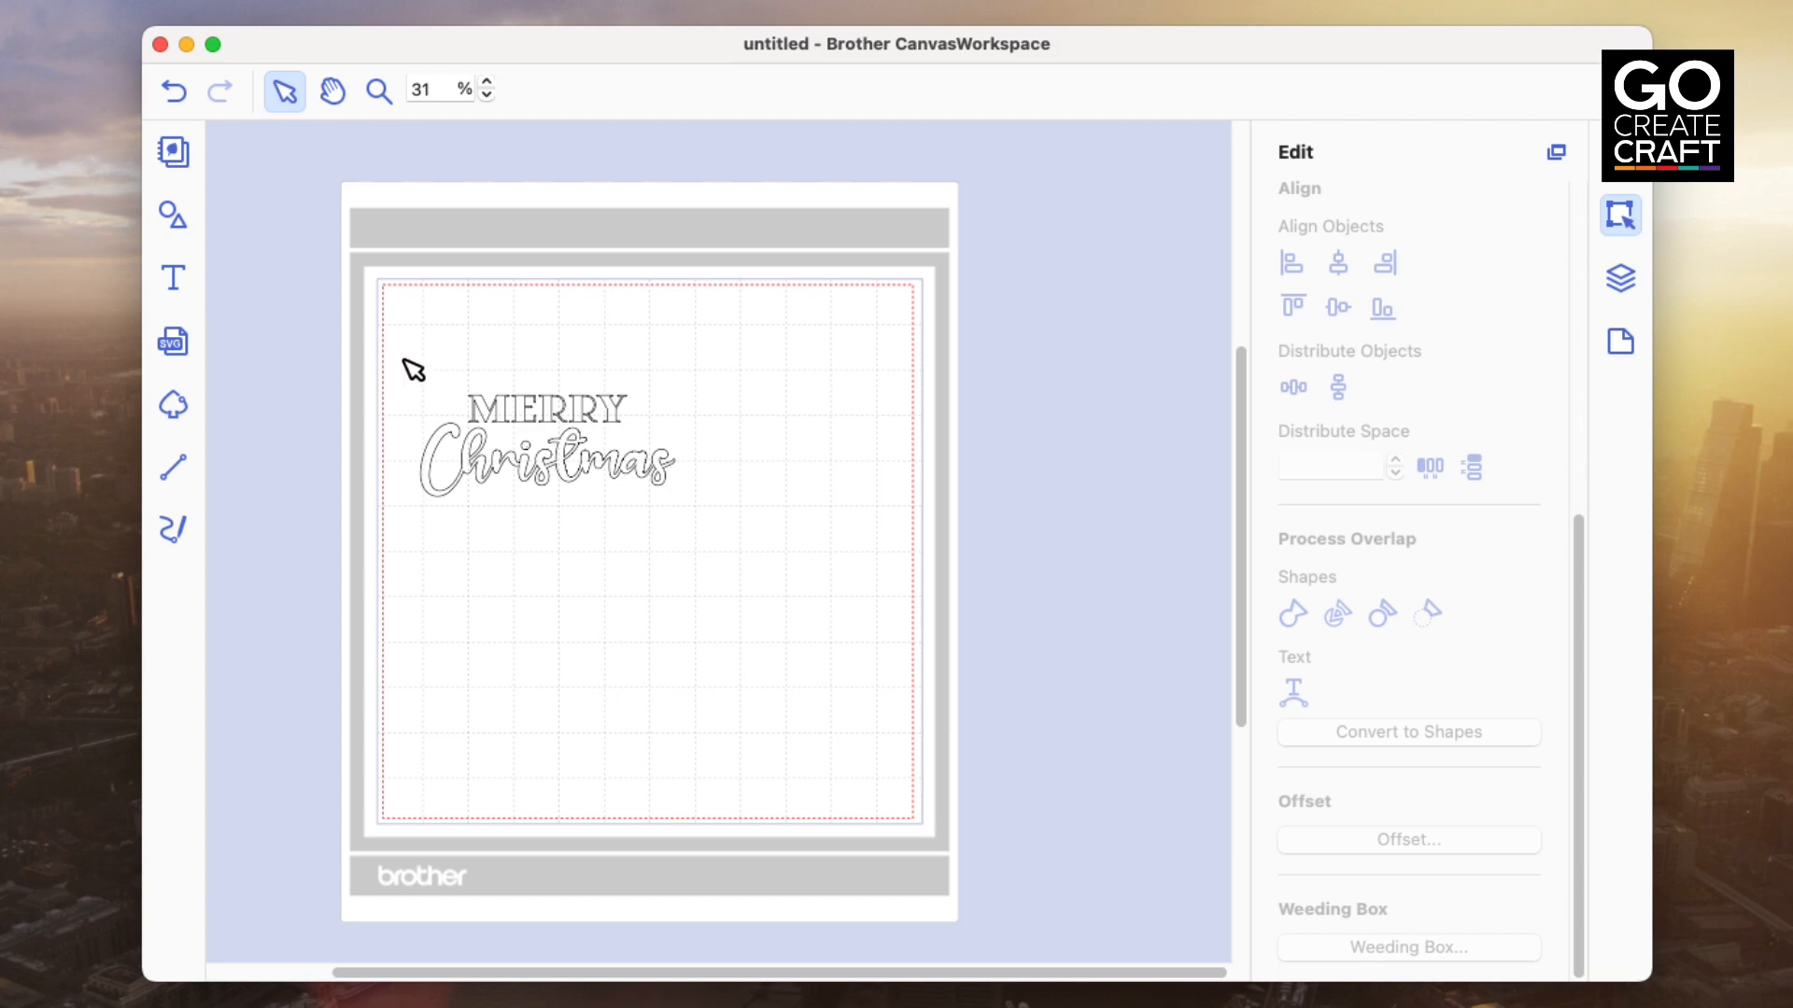
Nudge only the MERRY text slightly down towards the Christmas shape
mouse_move(414, 371)
mouse_down()
mouse_move(479, 480)
mouse_move(838, 726)
mouse_up()
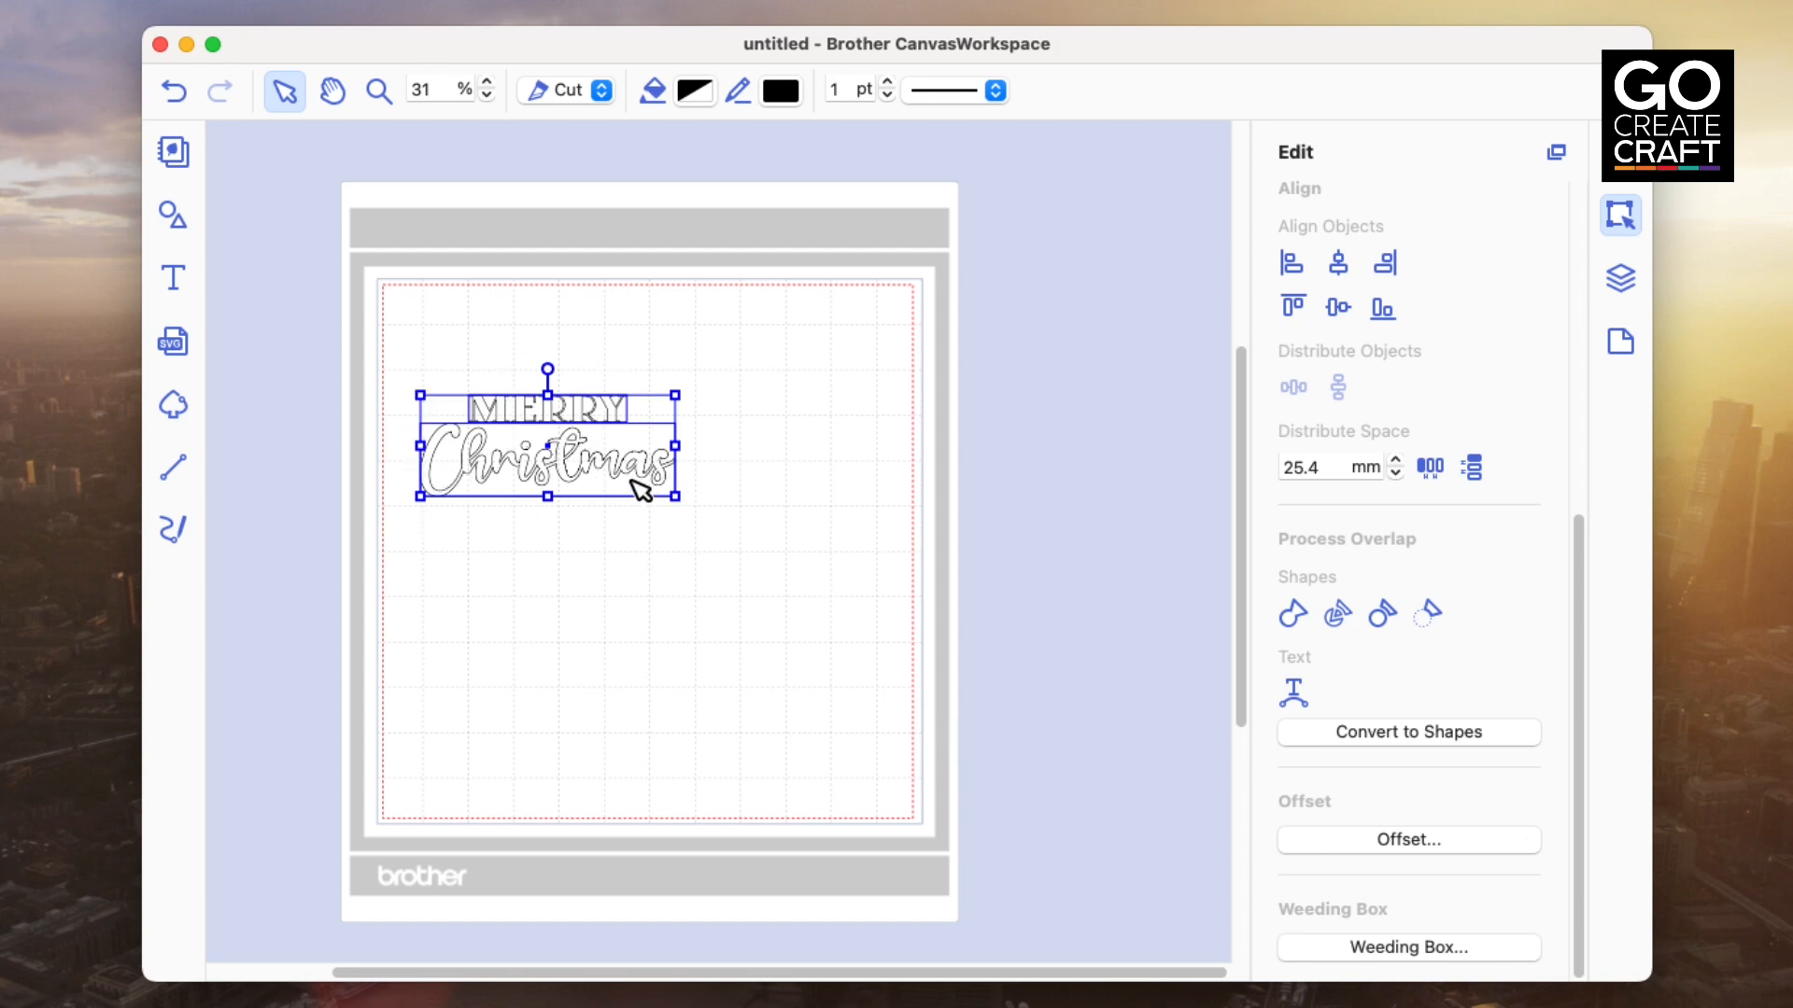
click(828, 433)
click(623, 420)
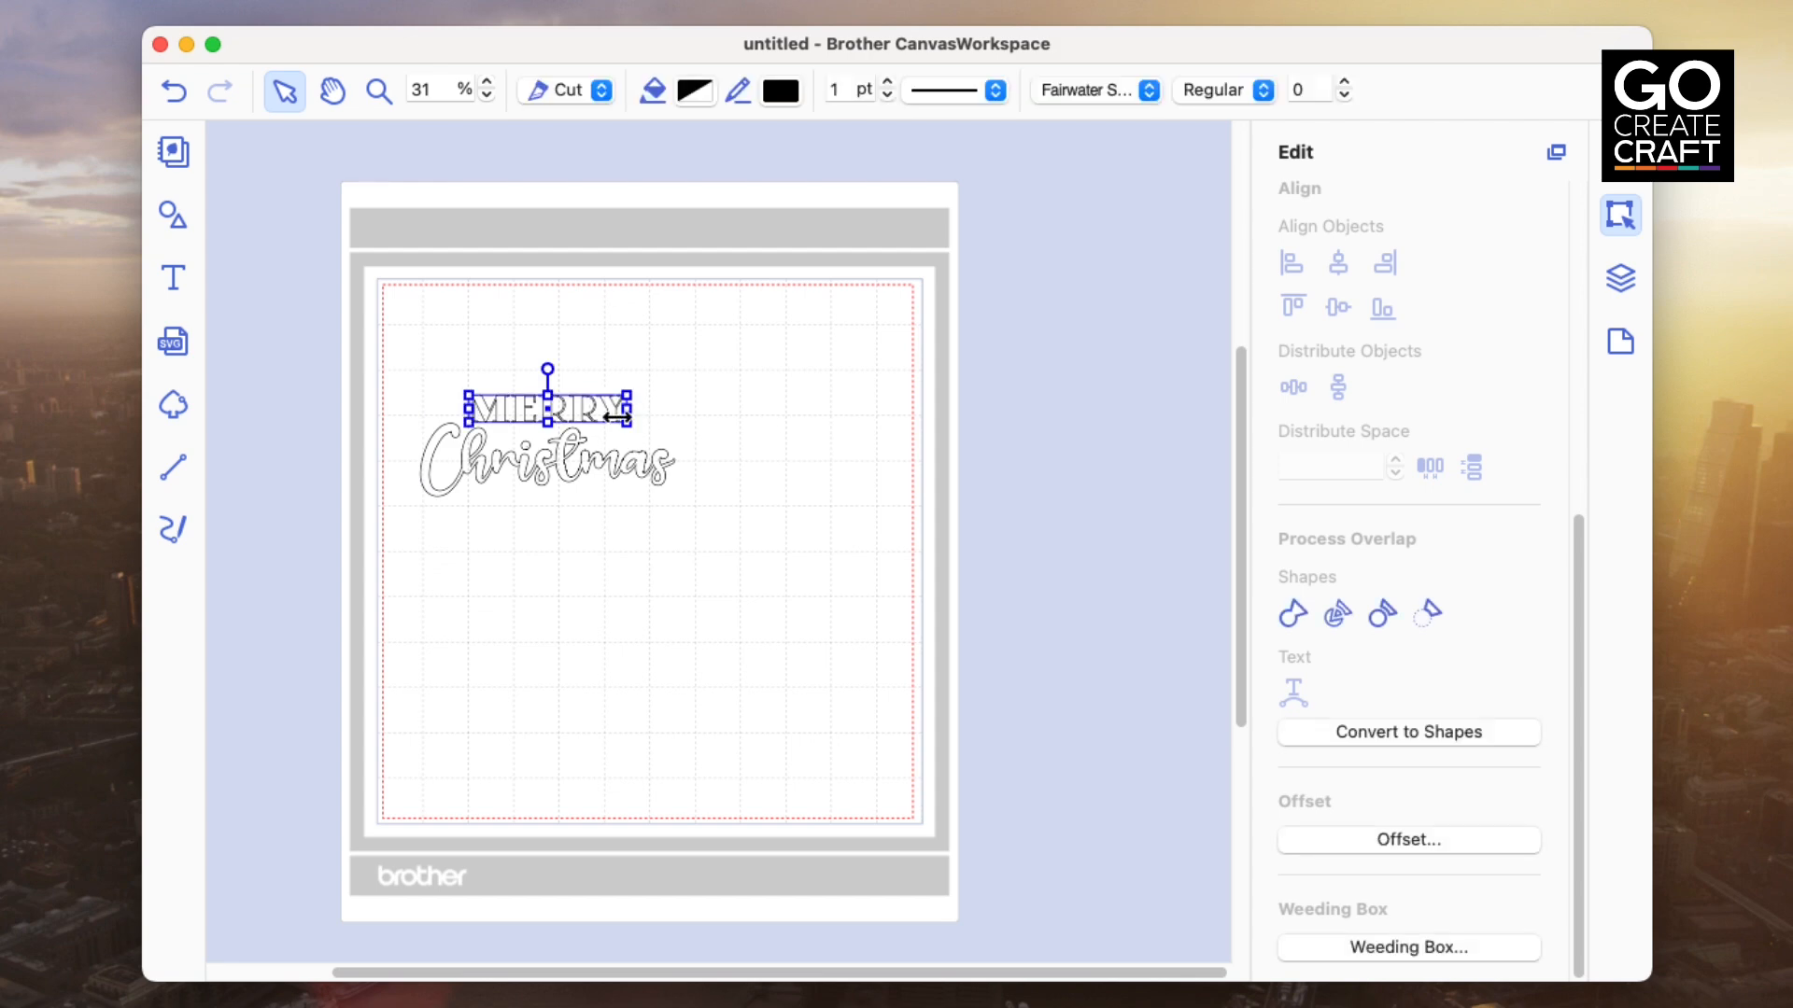
key(Down)
key(Down)
key(Down)
key(Down)
key(Down)
key(Down)
key(Down)
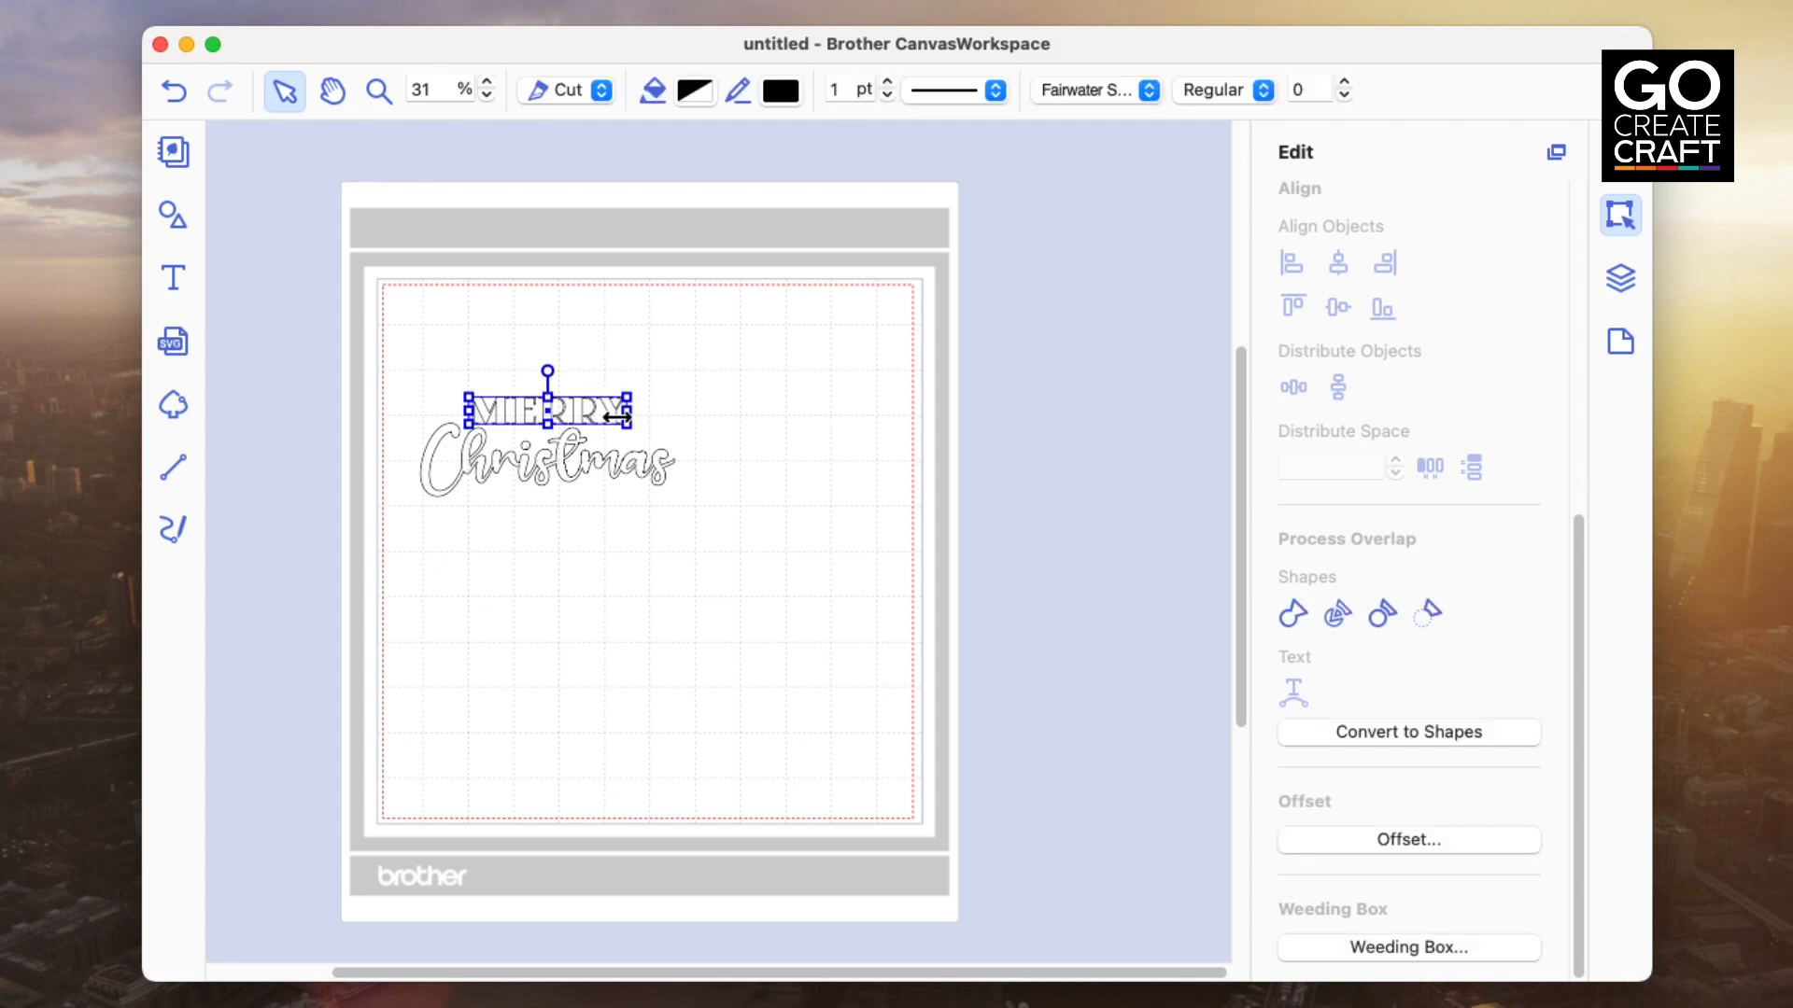
Nudge the MERRY text further down until its letters overlap the top of the Christmas shape
key(Down)
key(Down)
key(Down)
key(Down)
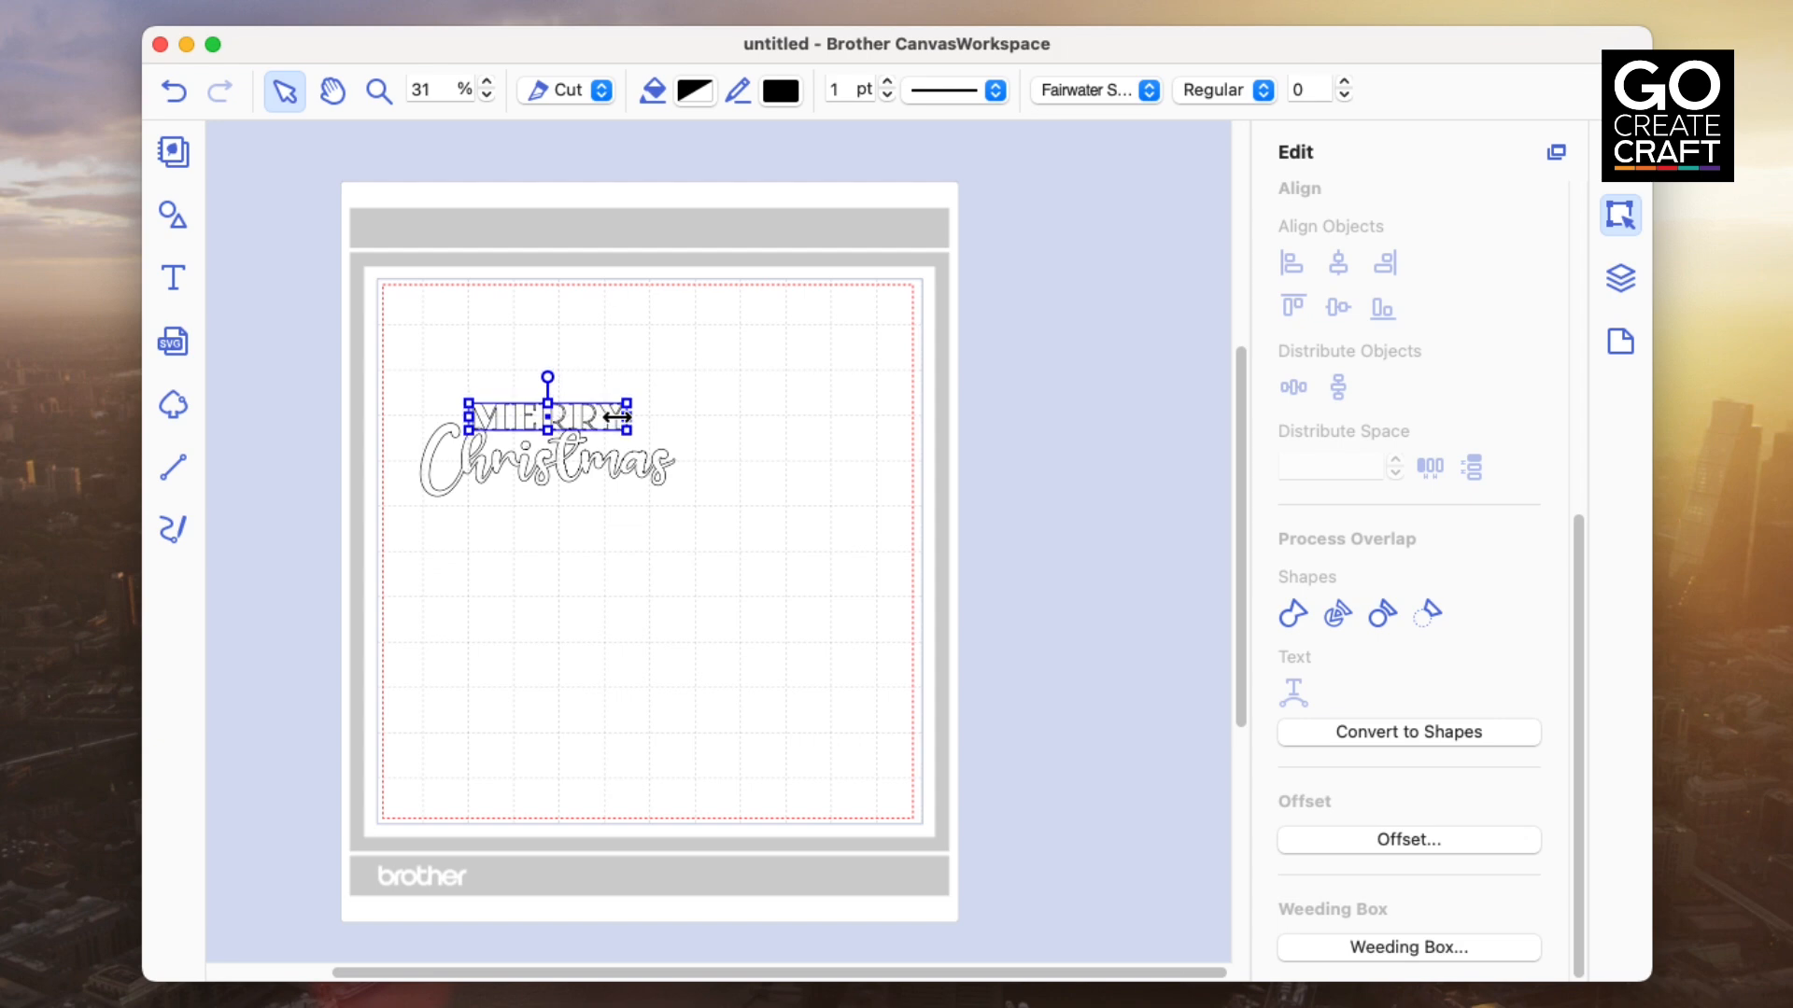
key(Down)
click(559, 632)
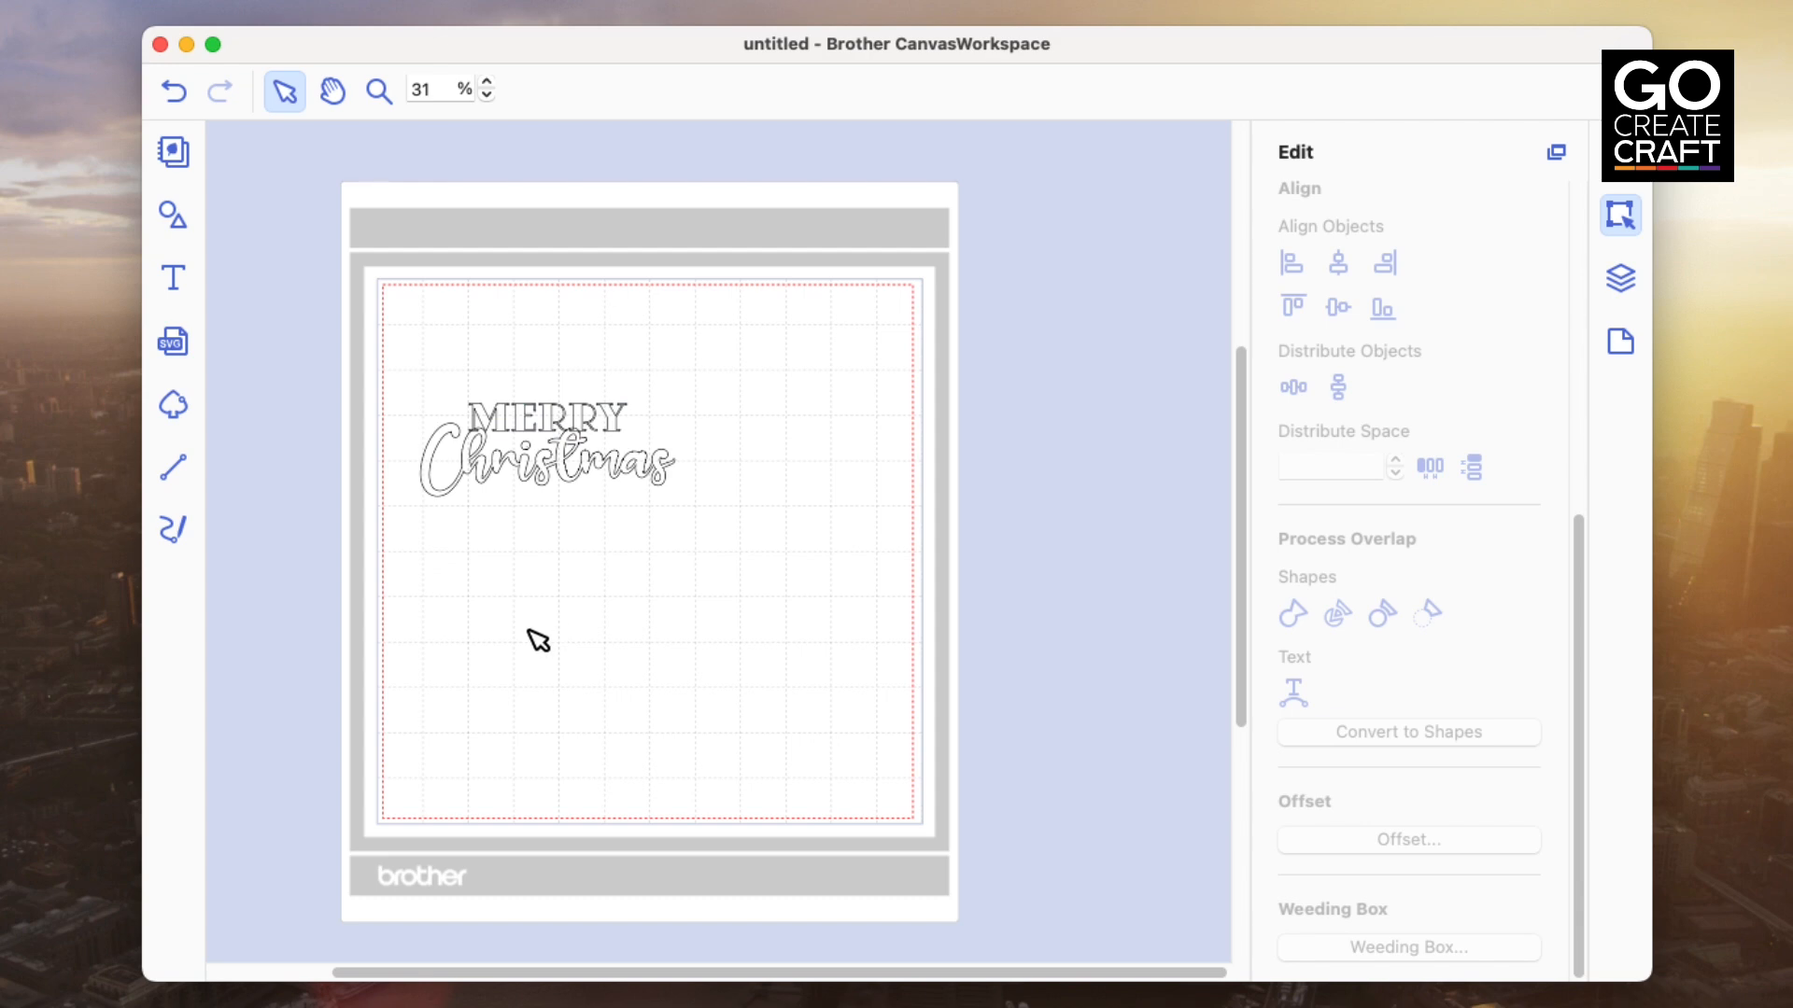
Weld the MERRY text and the Christmas shape into a single object
drag(388, 343, 770, 657)
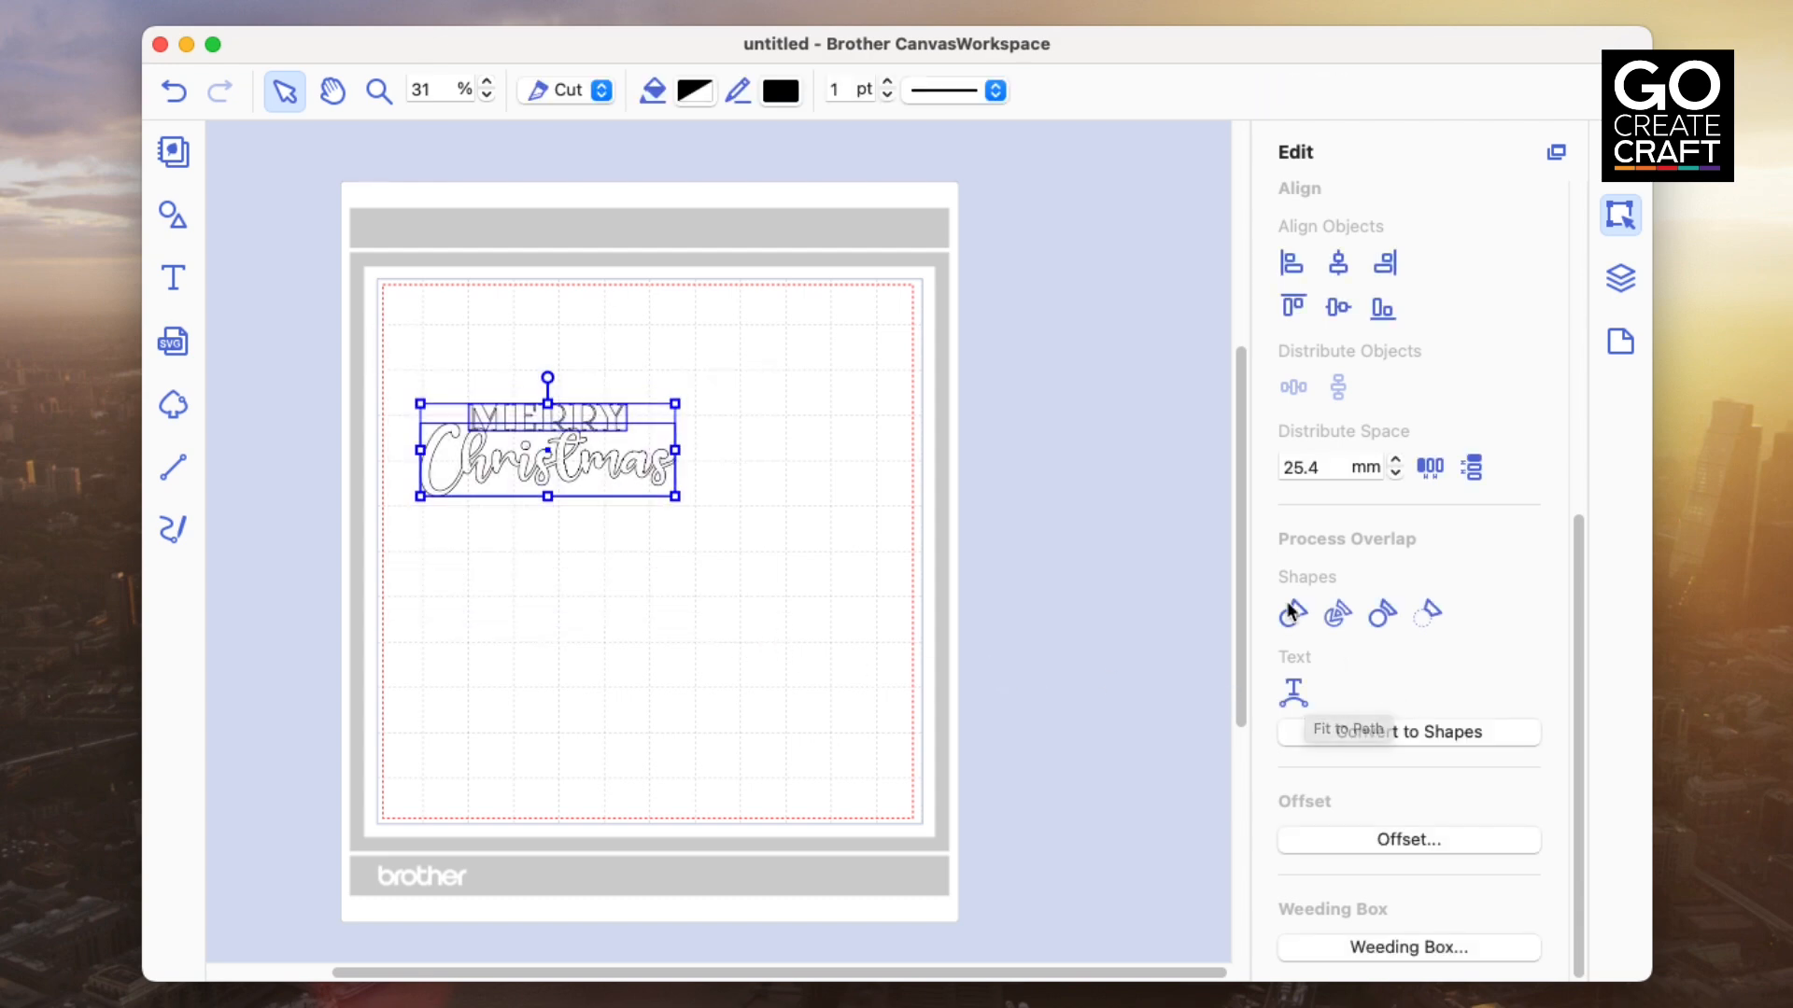
click(1379, 731)
click(811, 625)
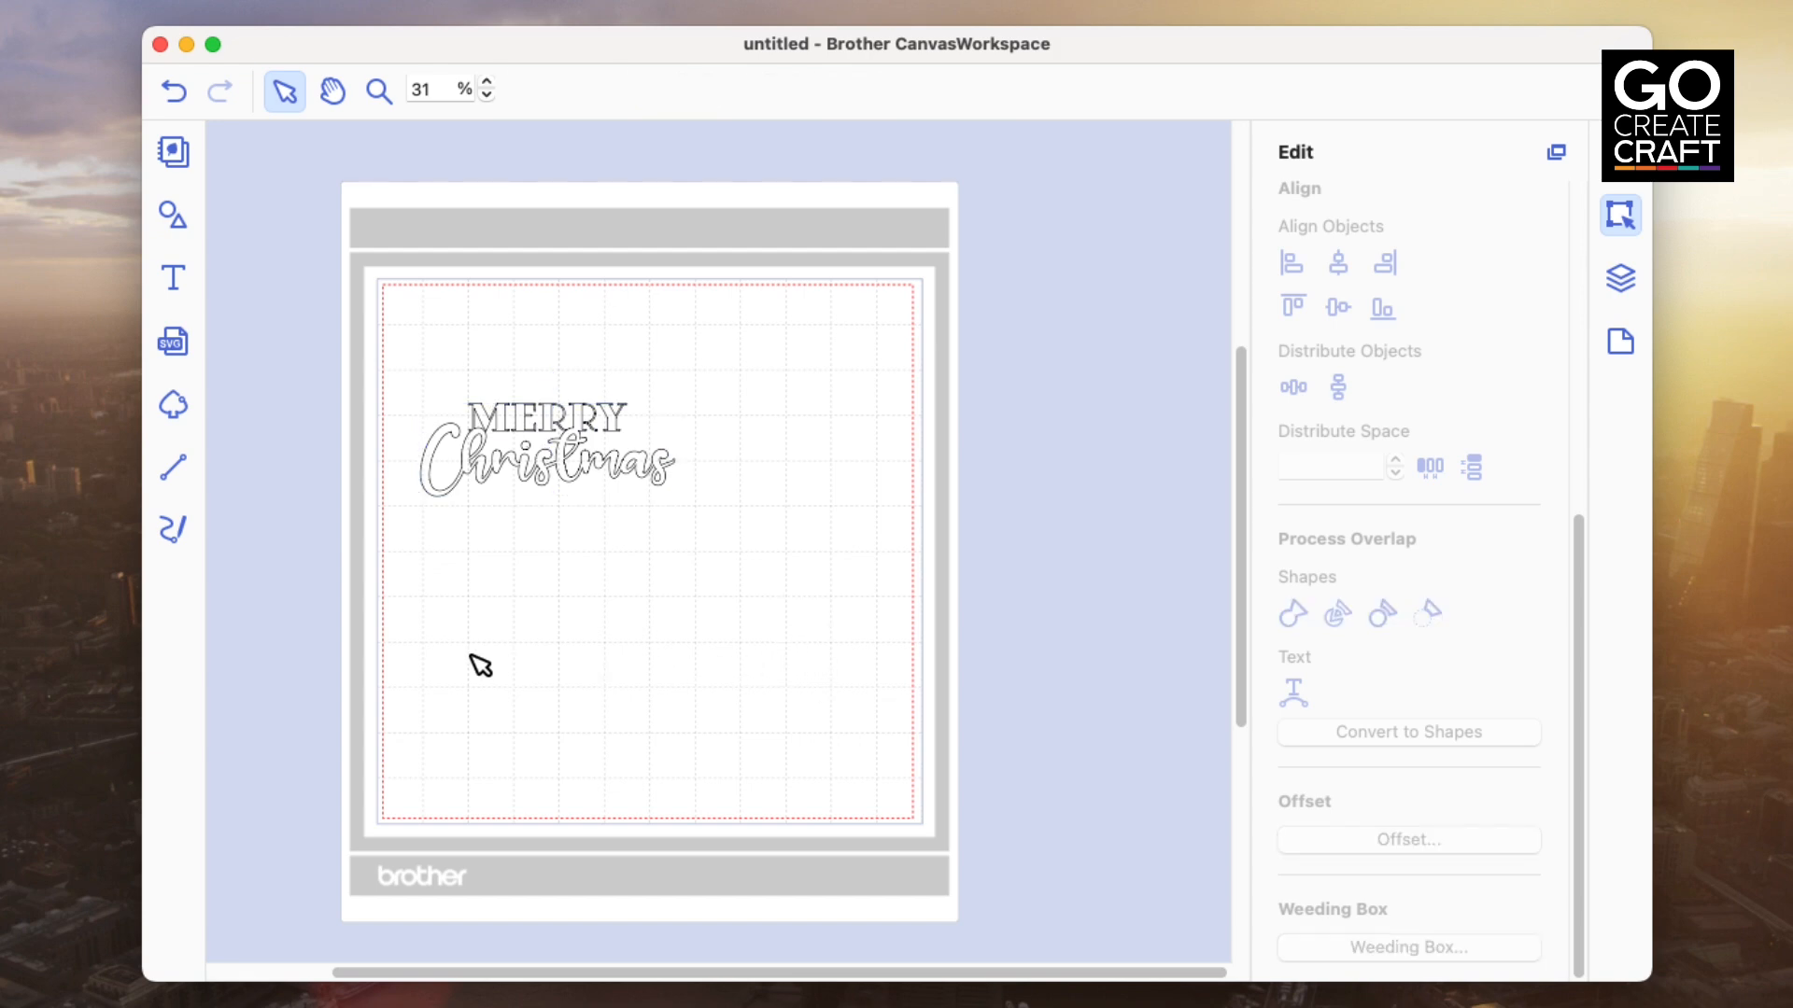
click(571, 471)
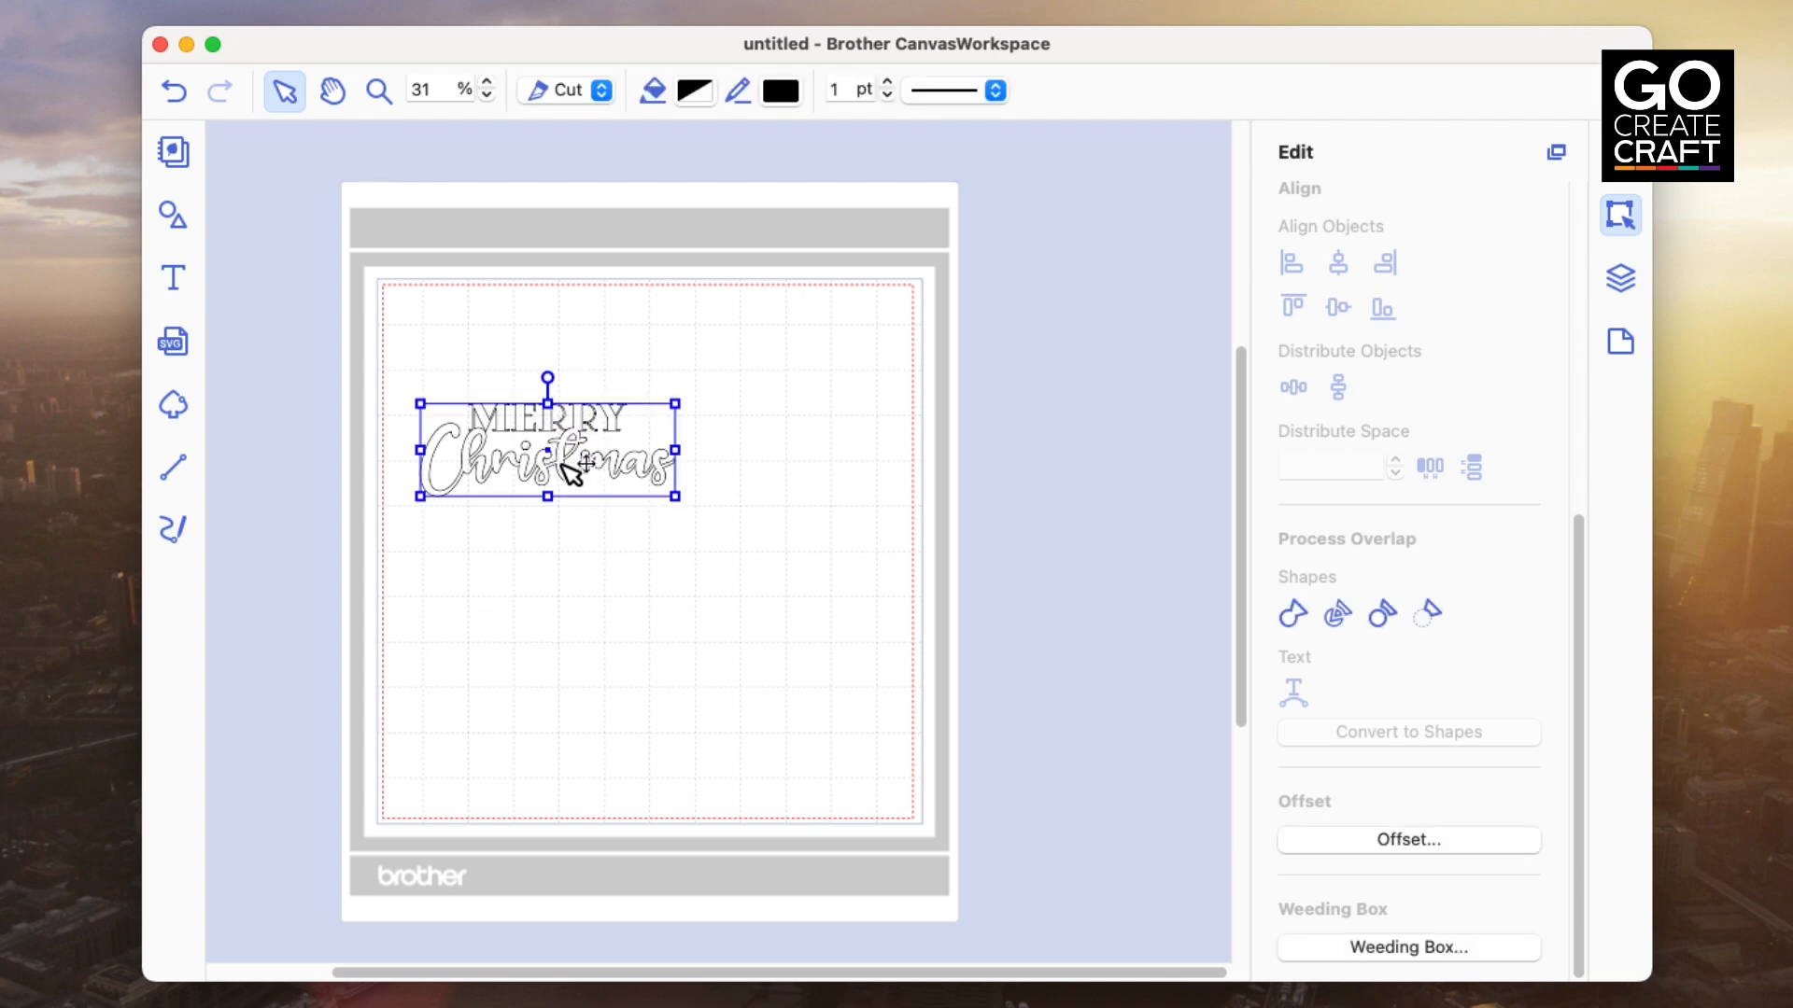
Try the welded design at about half size in the mat's upper-left corner, and undo the resize and the move
drag(564, 464, 536, 354)
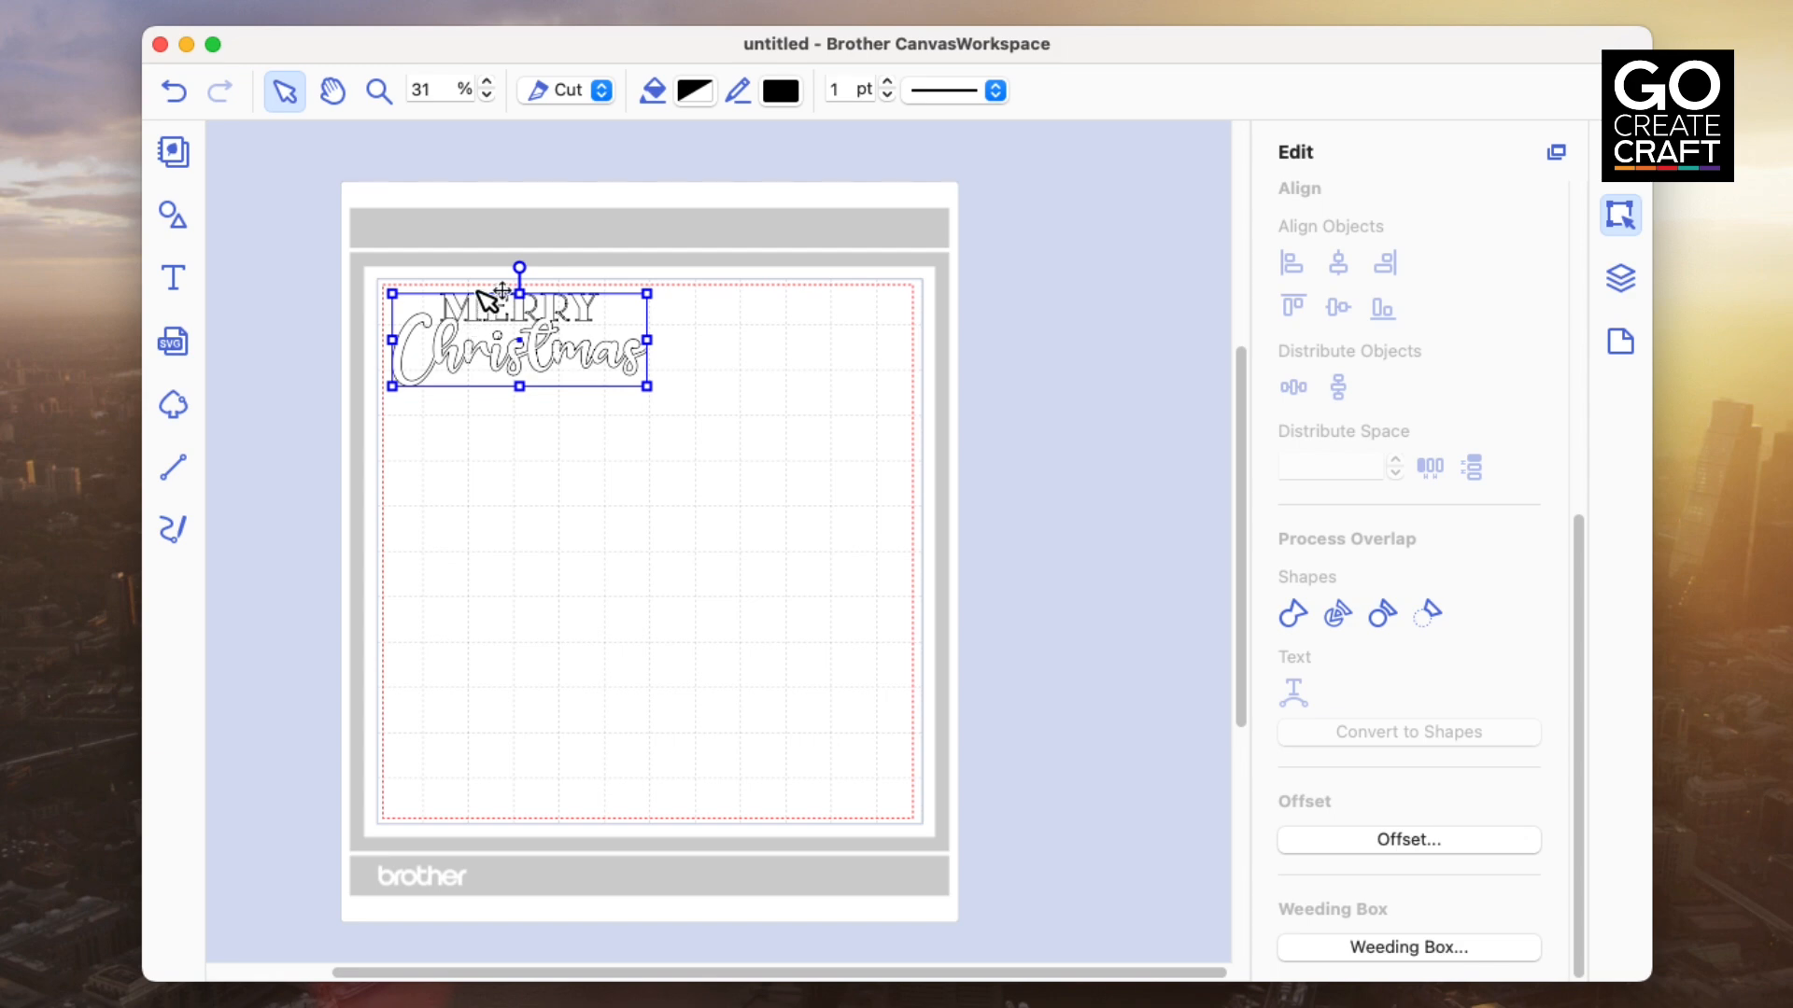
drag(647, 385, 522, 341)
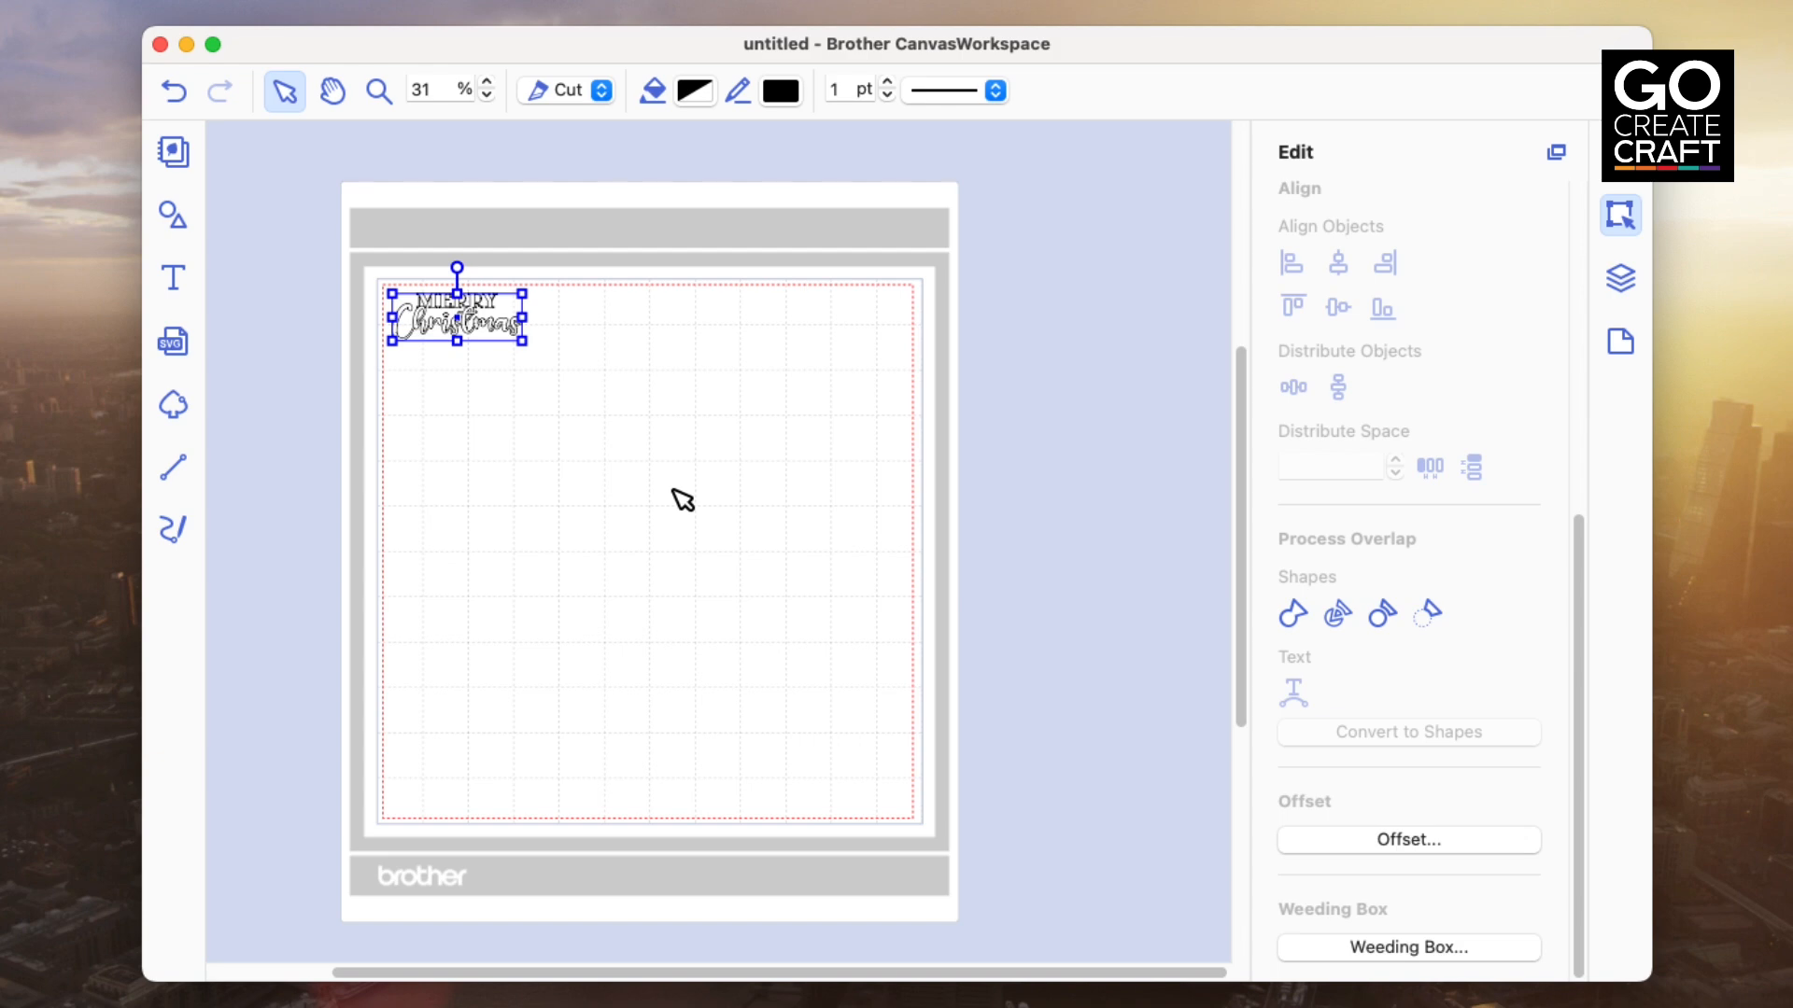
key(super+z)
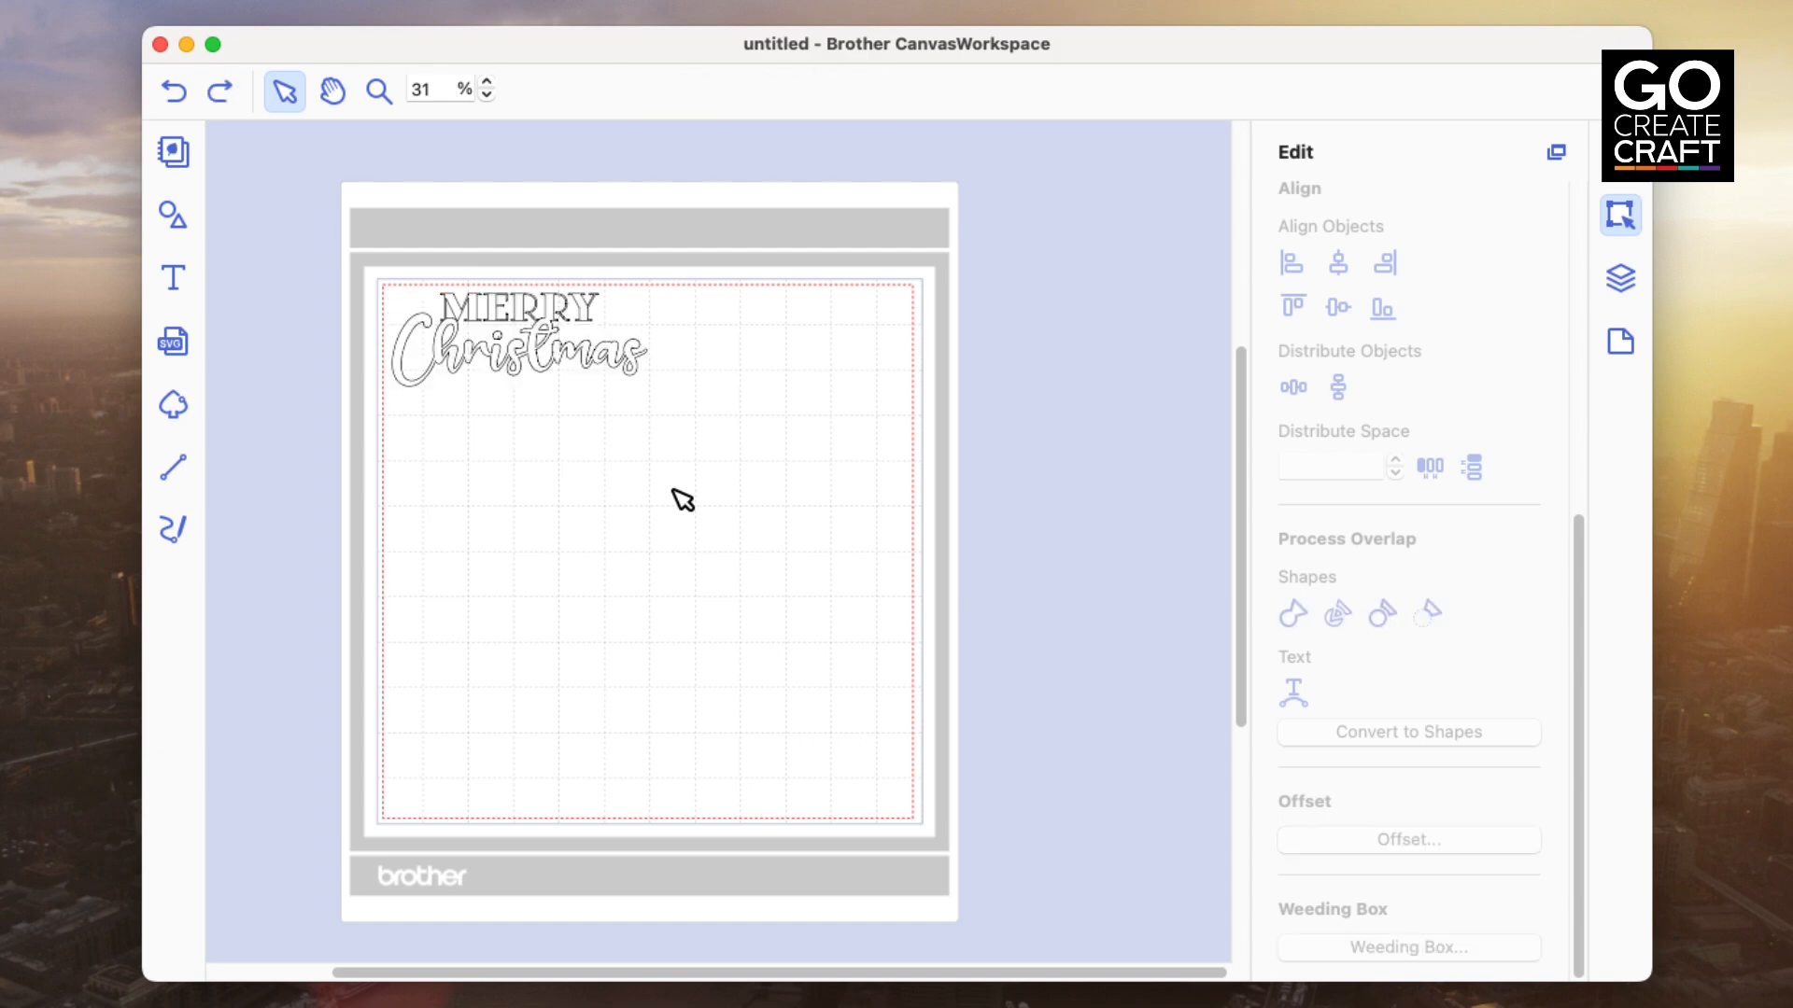
key(super+z)
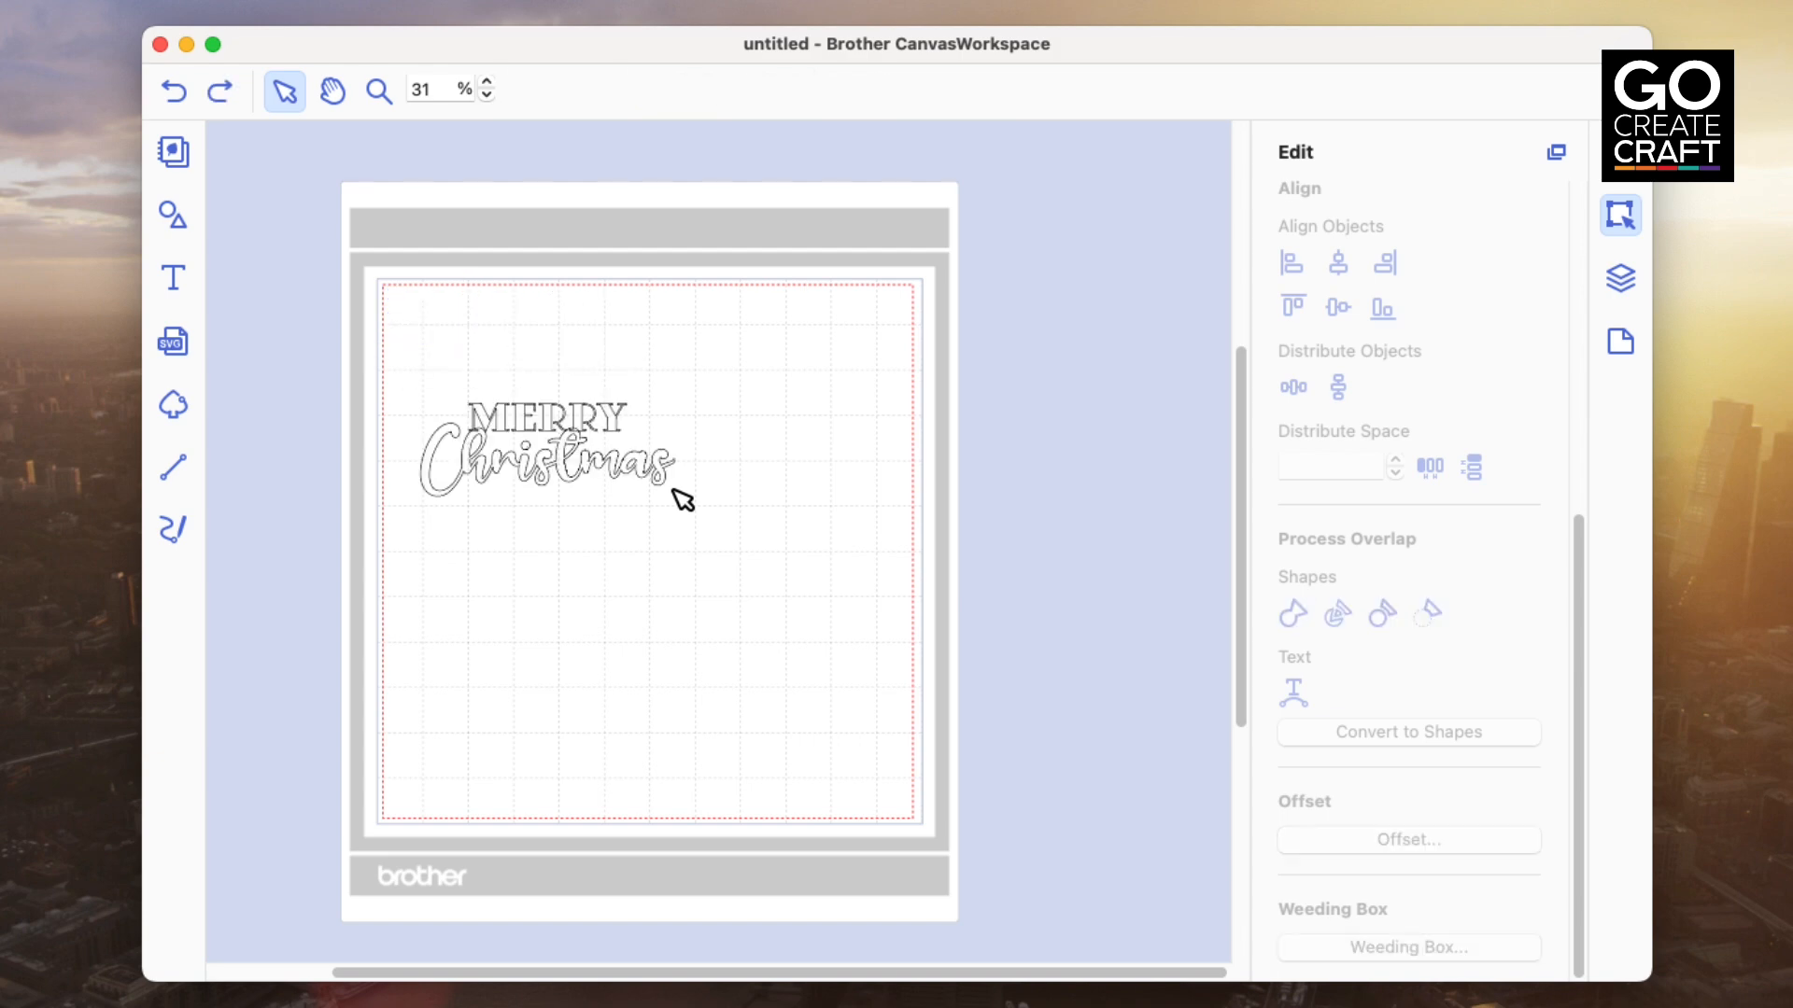
Move the separate MERRY text below and to the right of the Christmas shape and change its font to Chantal
drag(613, 431, 806, 684)
click(1155, 97)
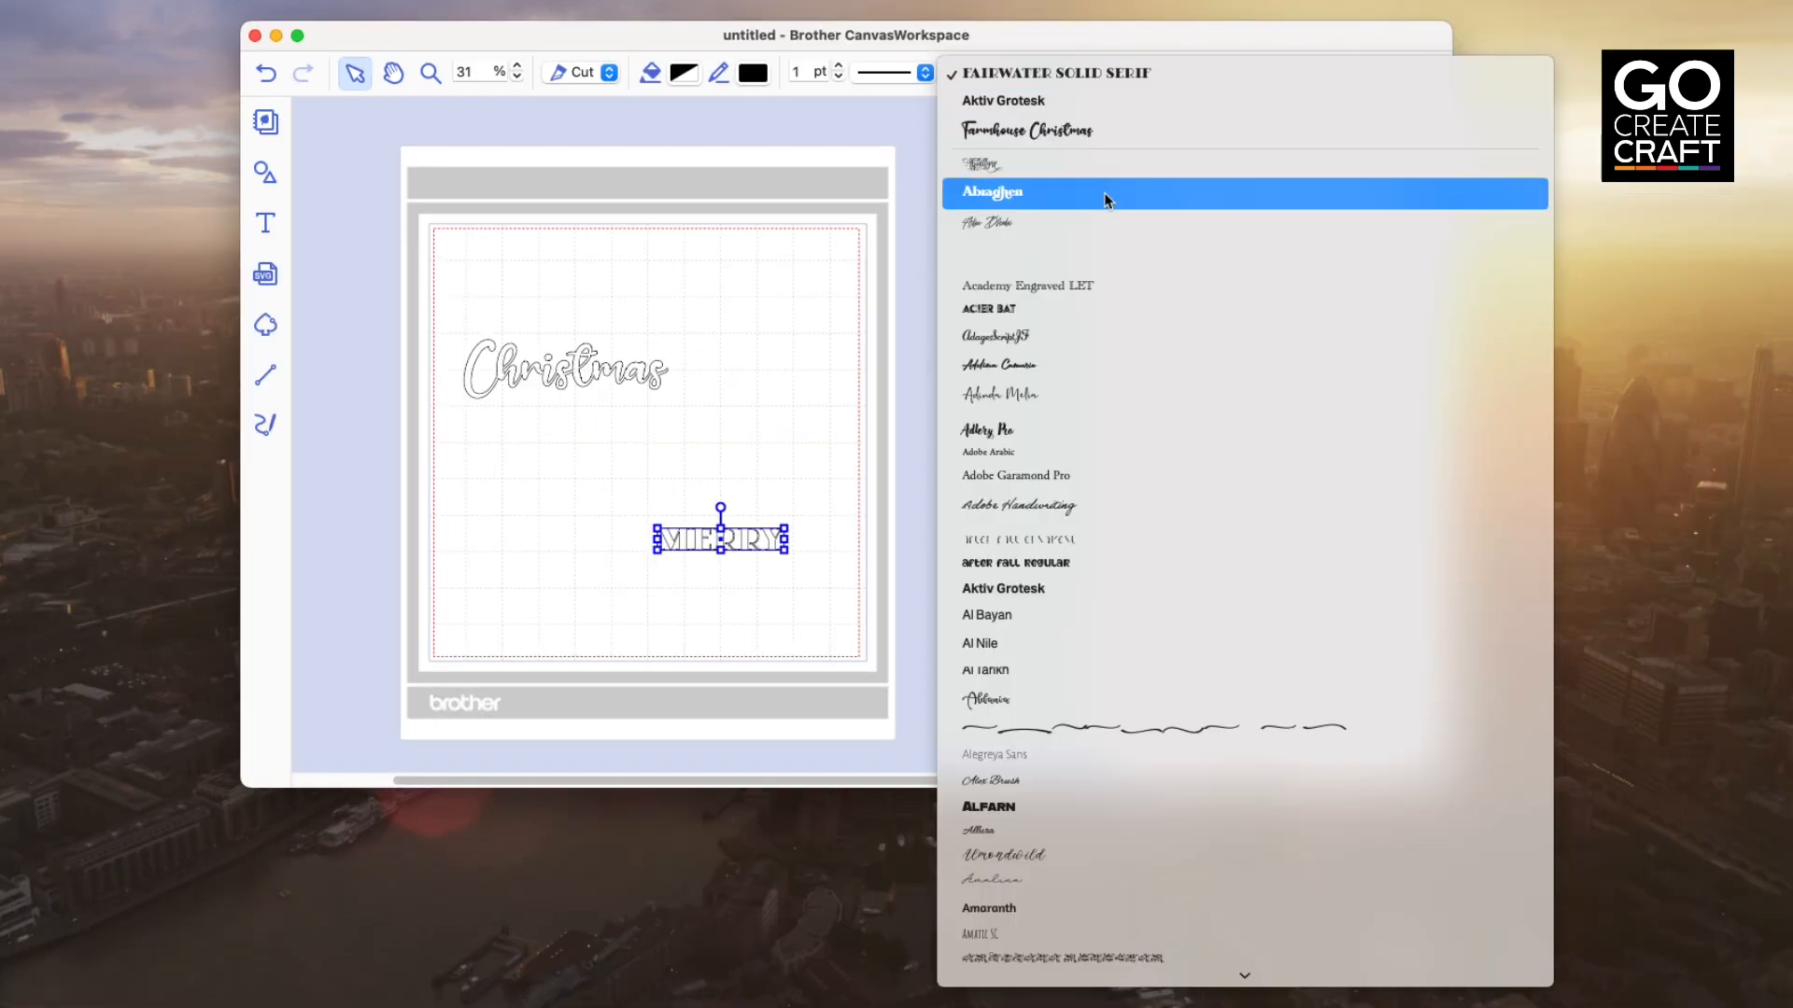
scroll(1184, 882, down, 15)
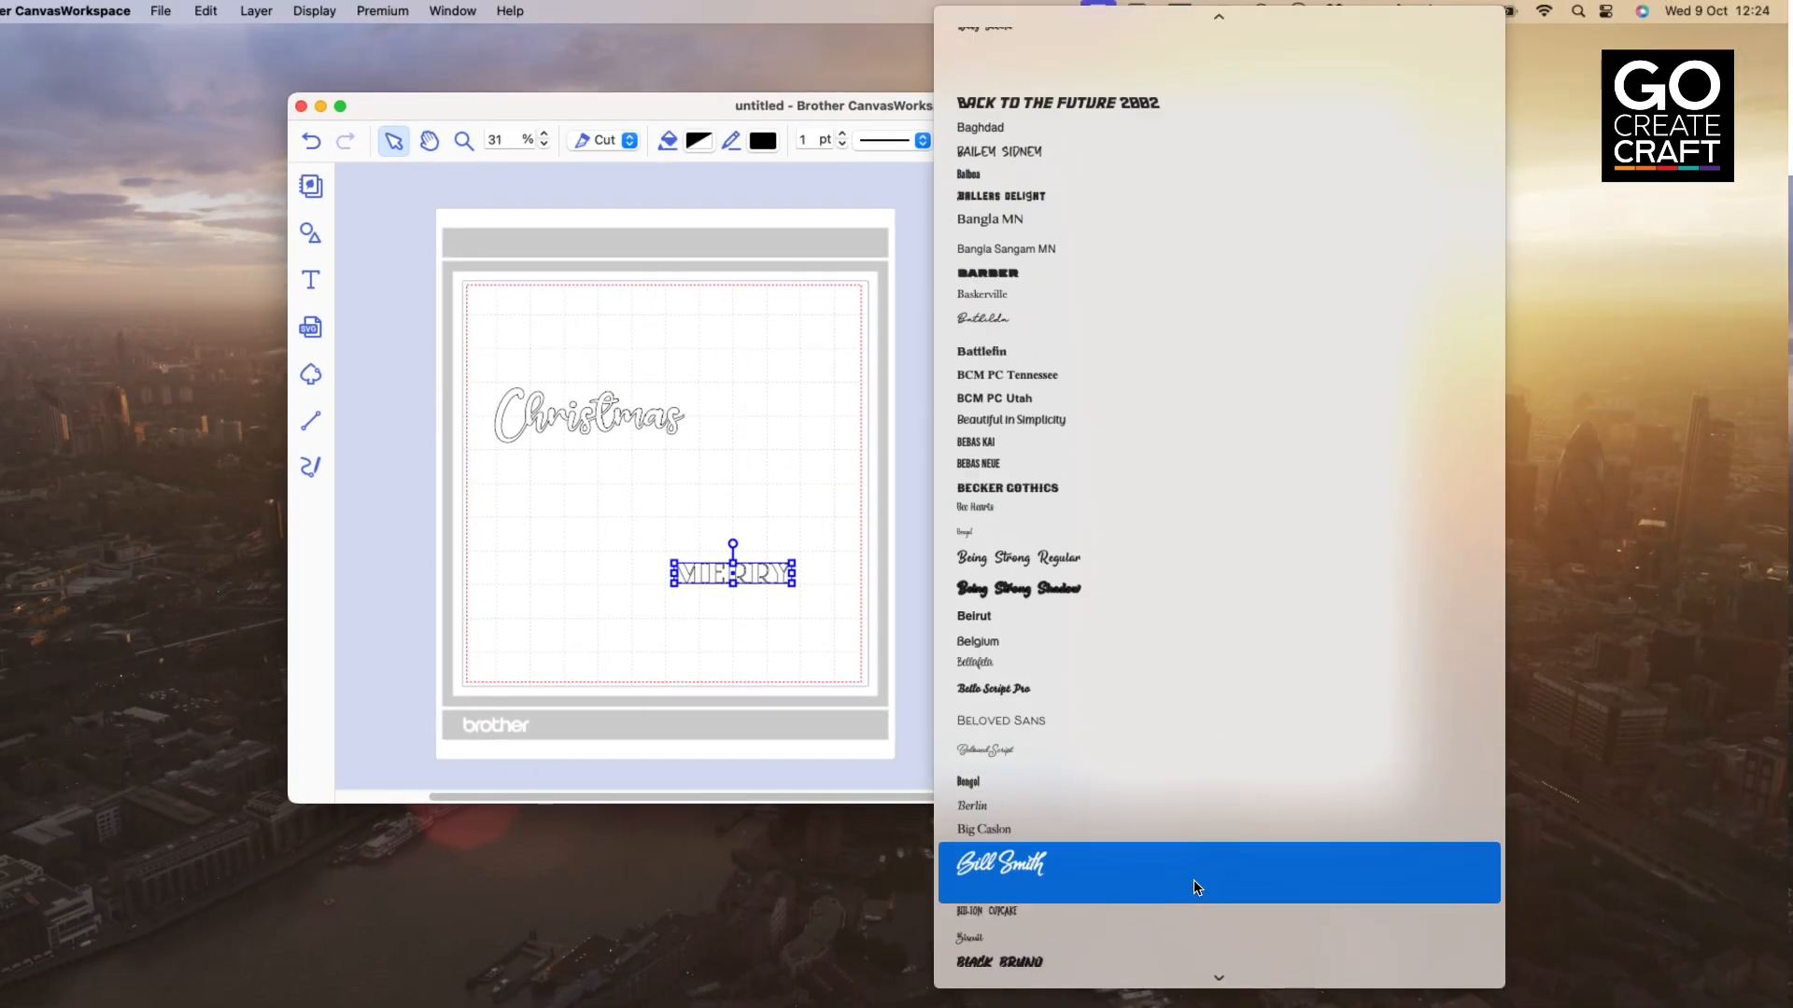
scroll(1195, 879, down, 20)
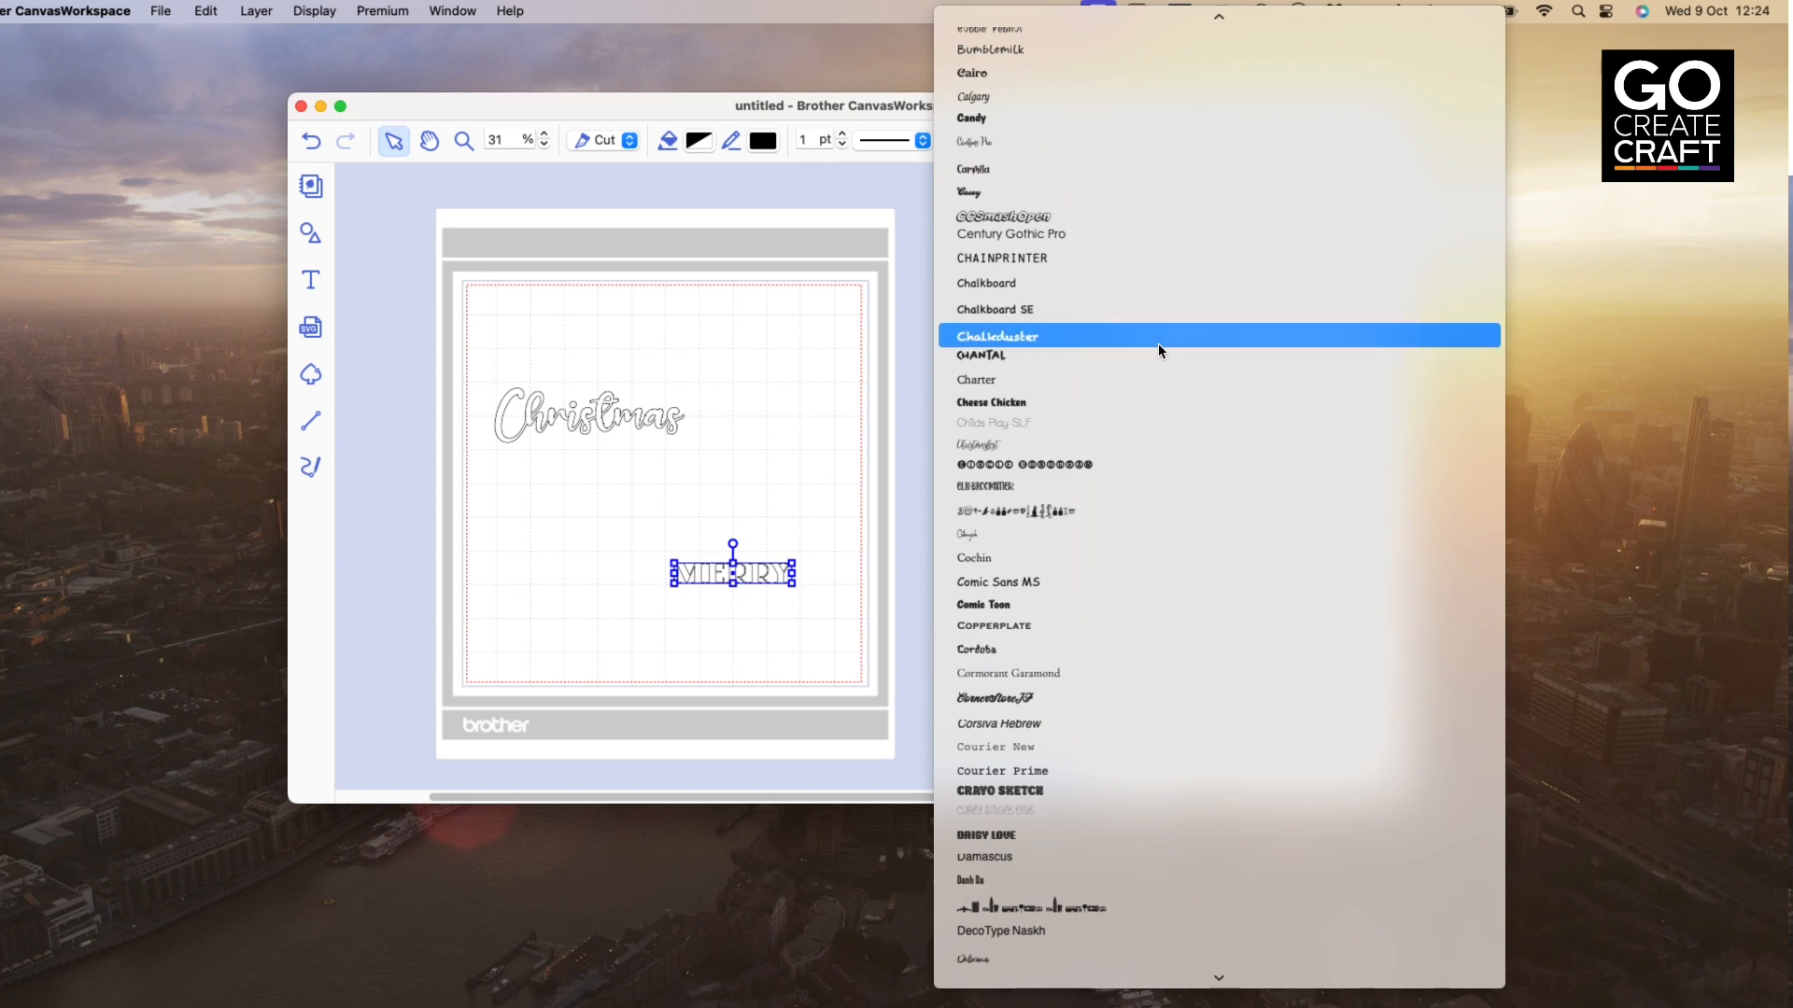
click(1085, 354)
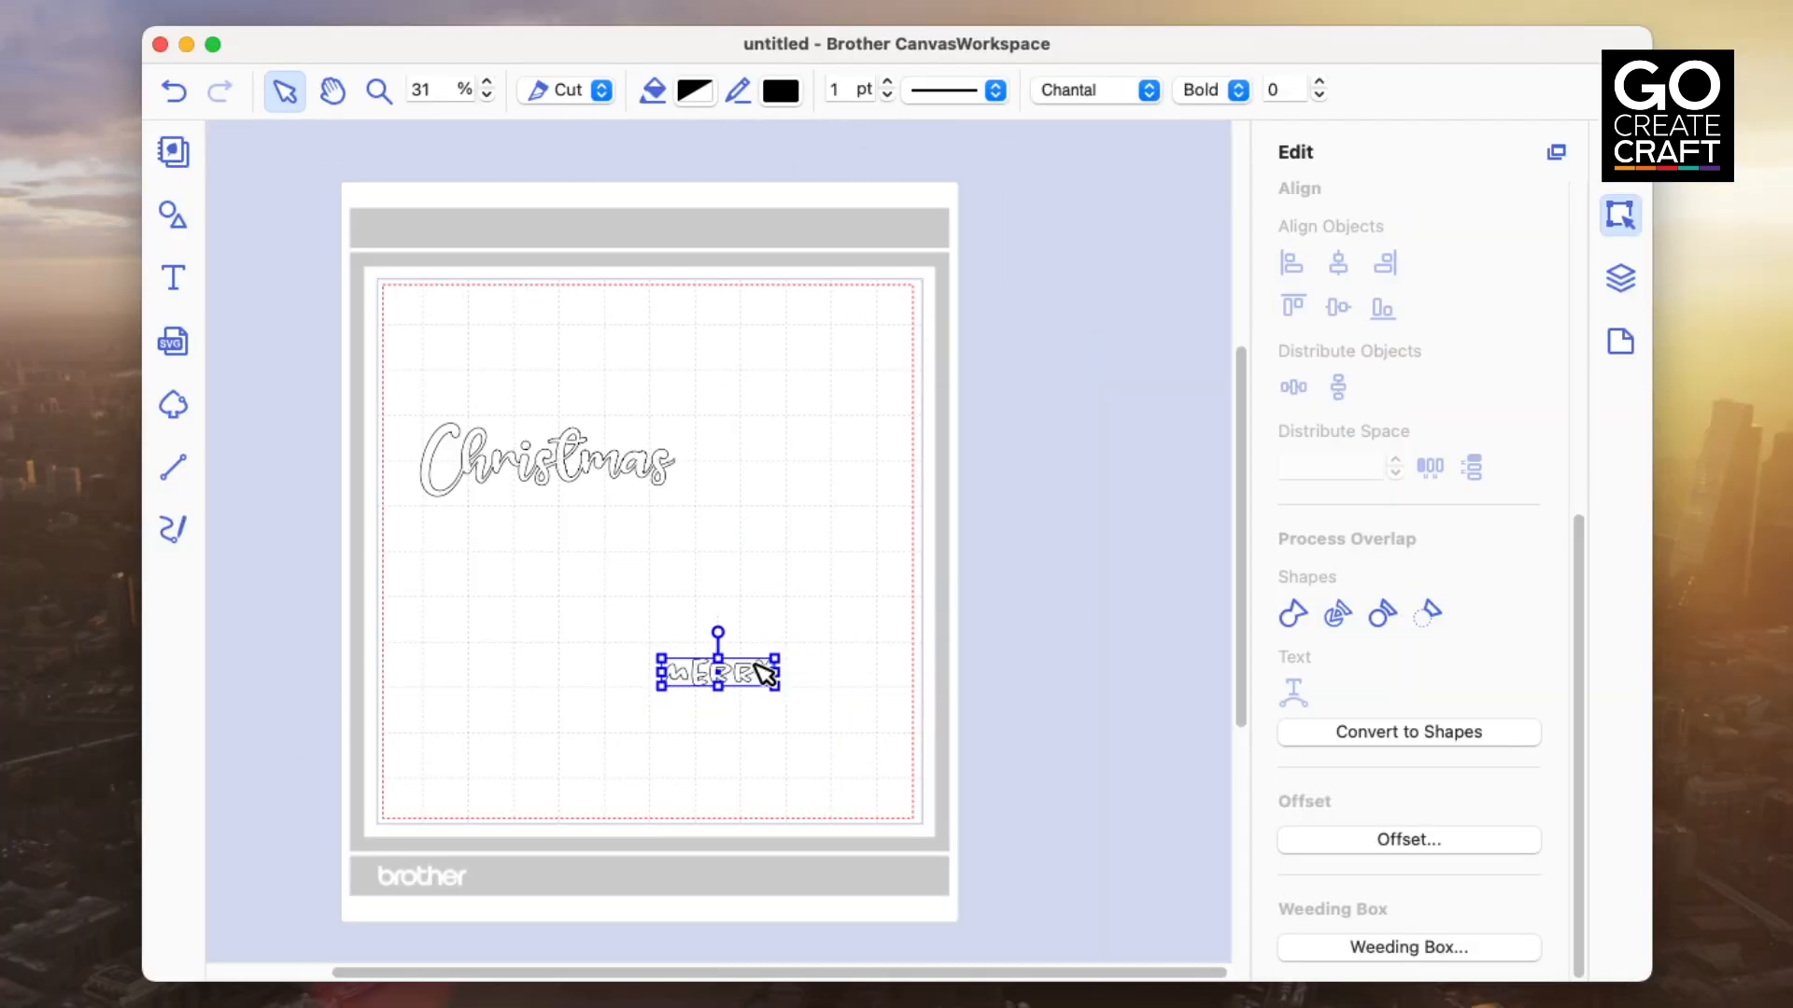
Enlarge the MERRY text to about 1.7 times its size and change its font to Beautiful in Simplicity
drag(768, 662, 855, 639)
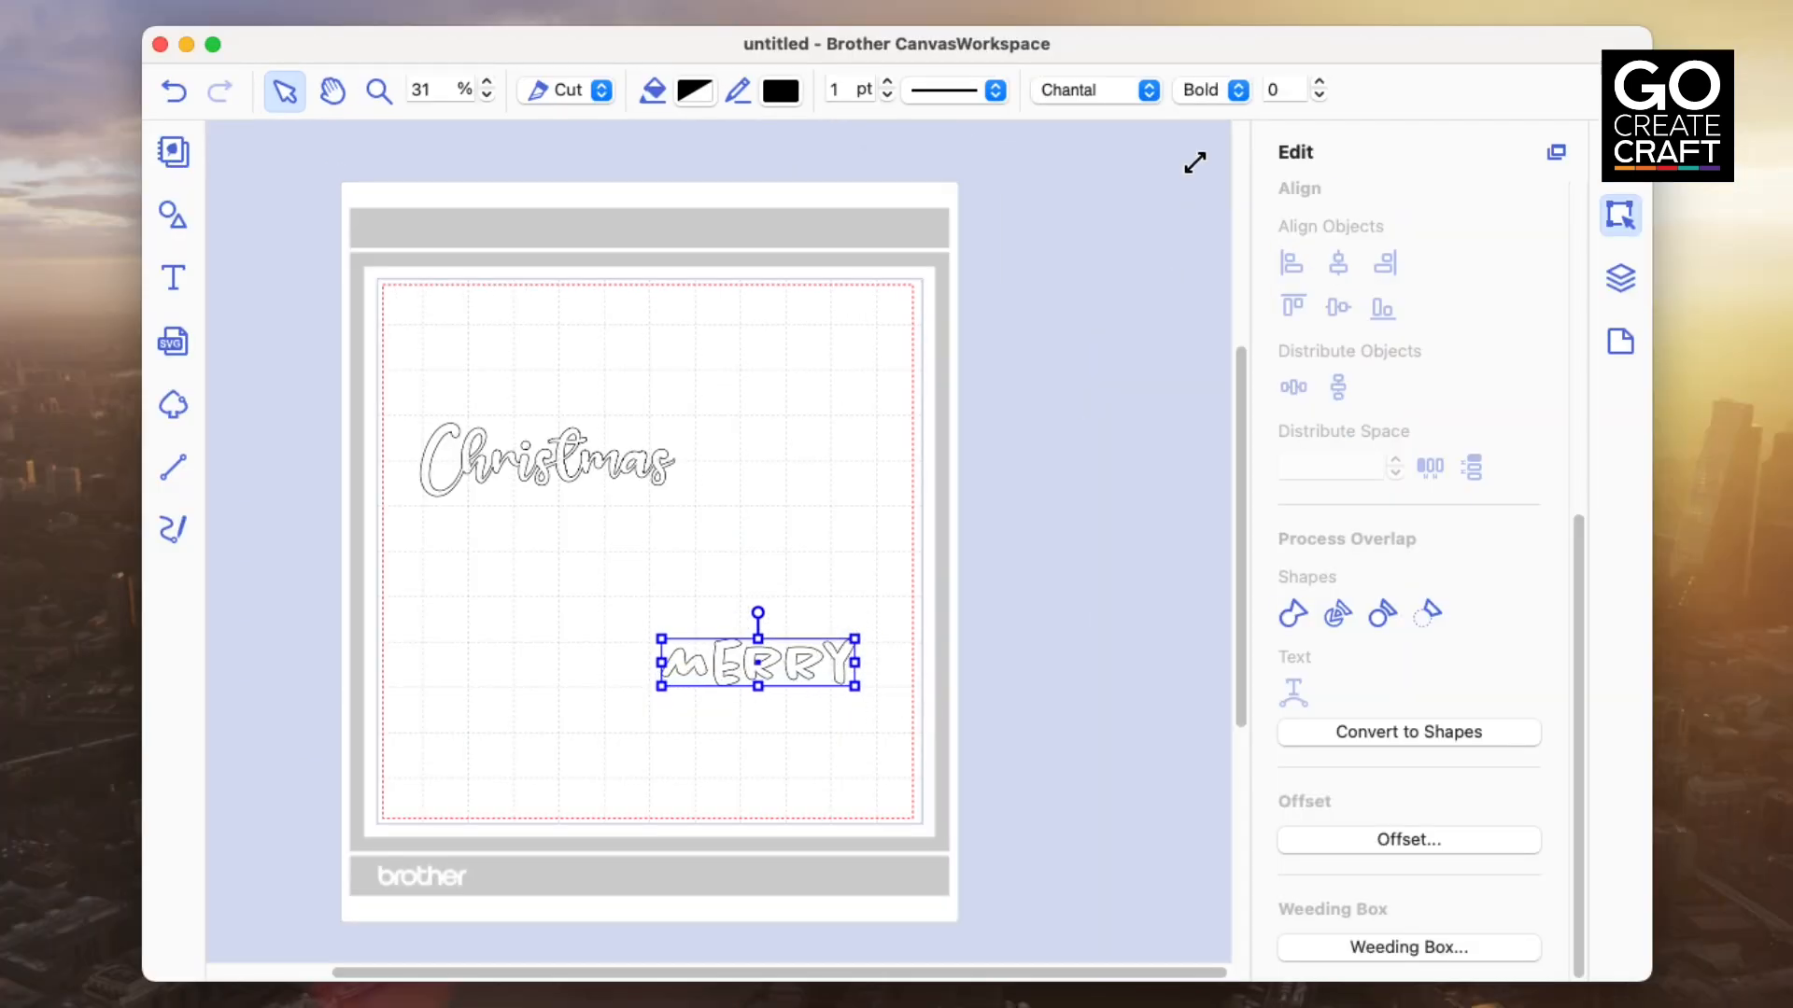
click(1148, 90)
scroll(1191, 1007, down, 10)
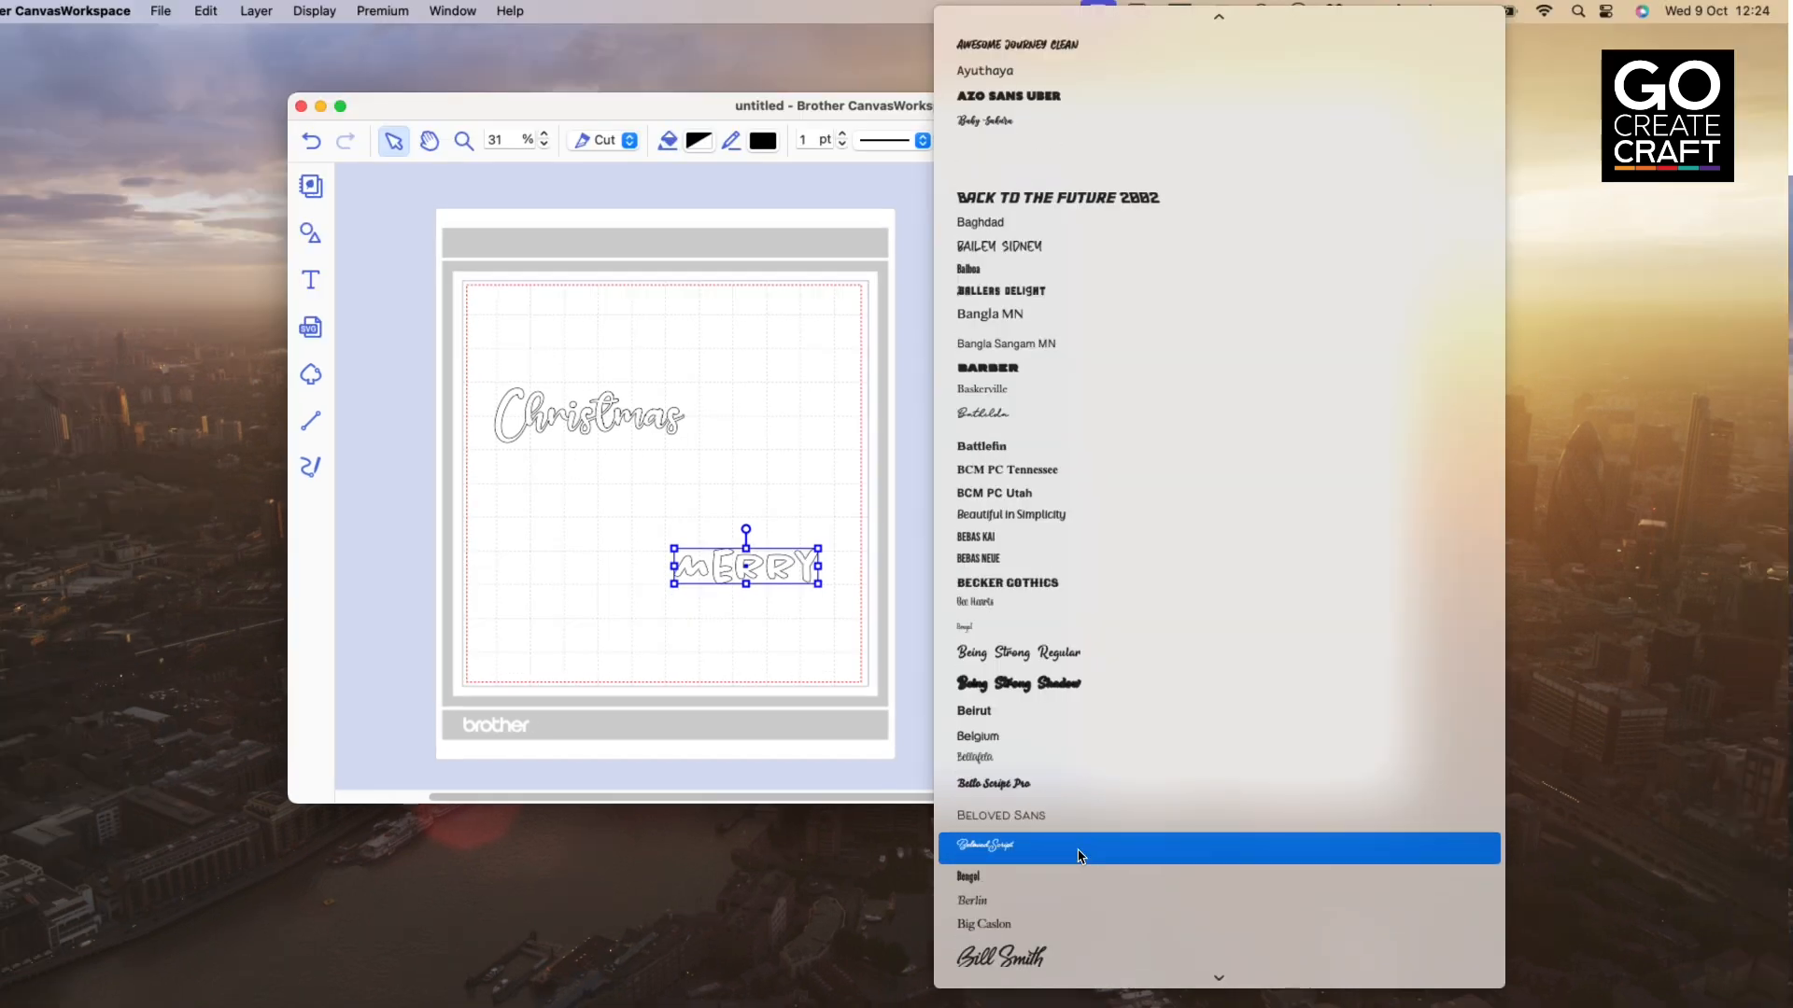
scroll(1078, 848, down, 5)
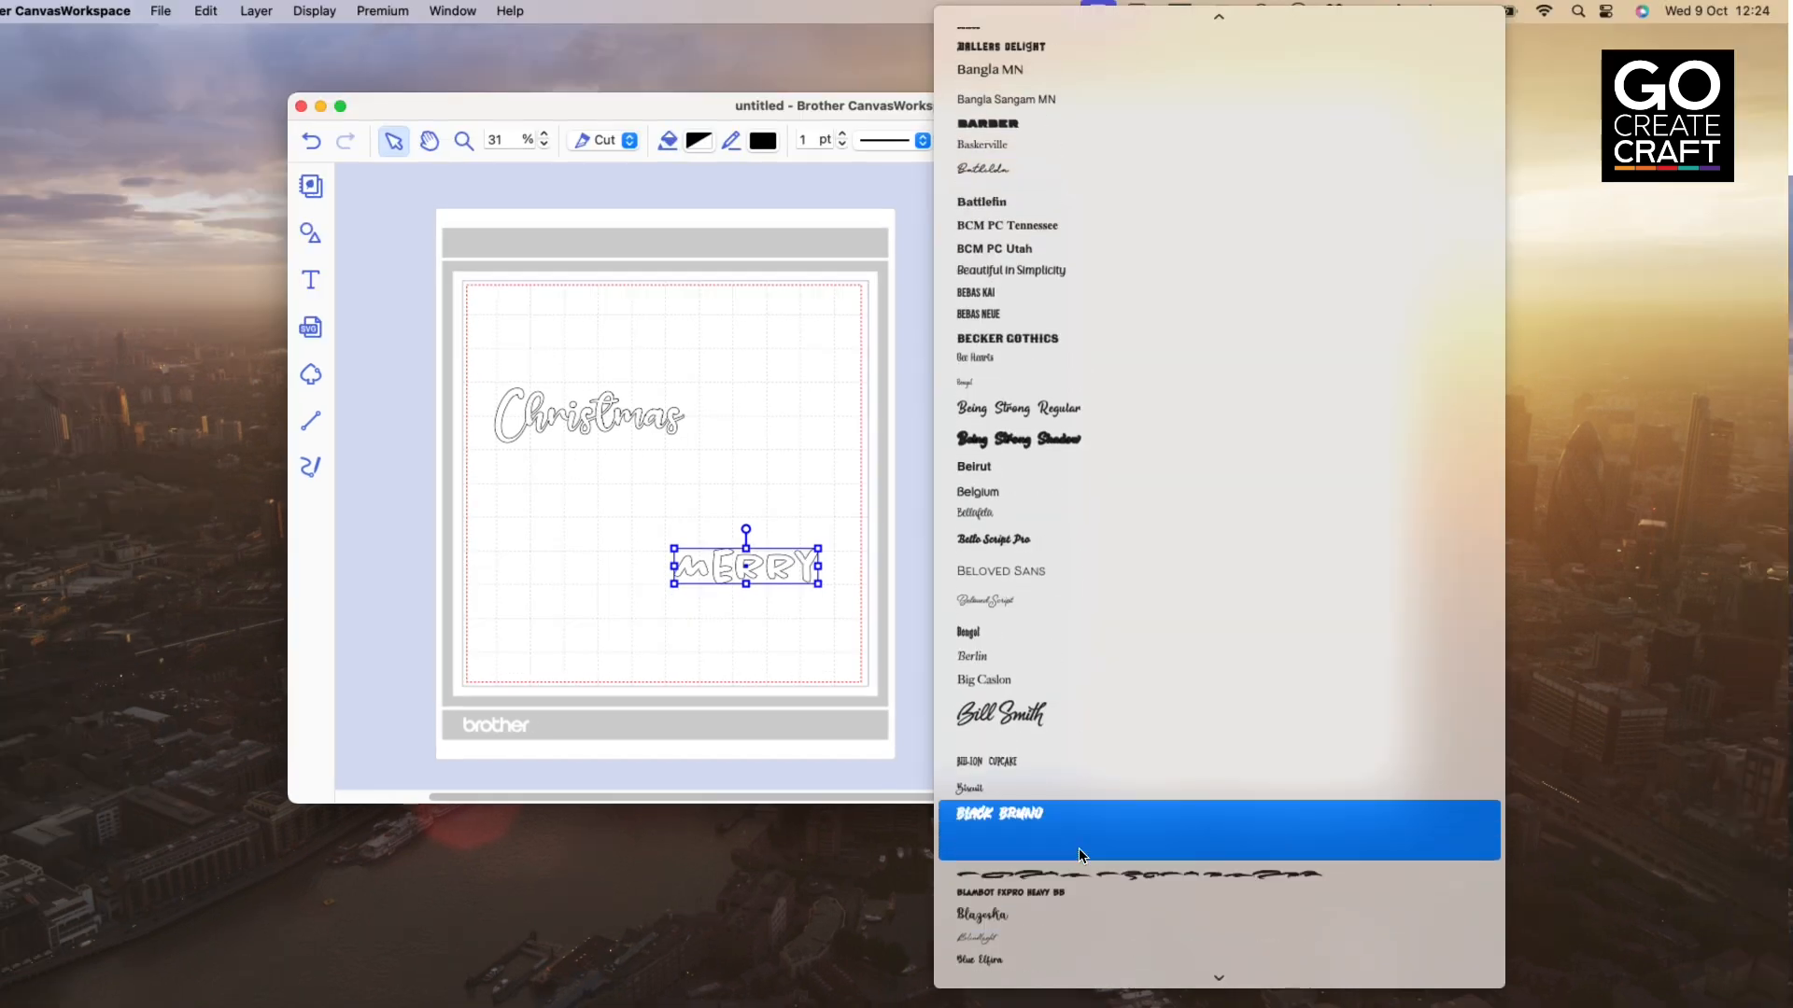
click(1127, 273)
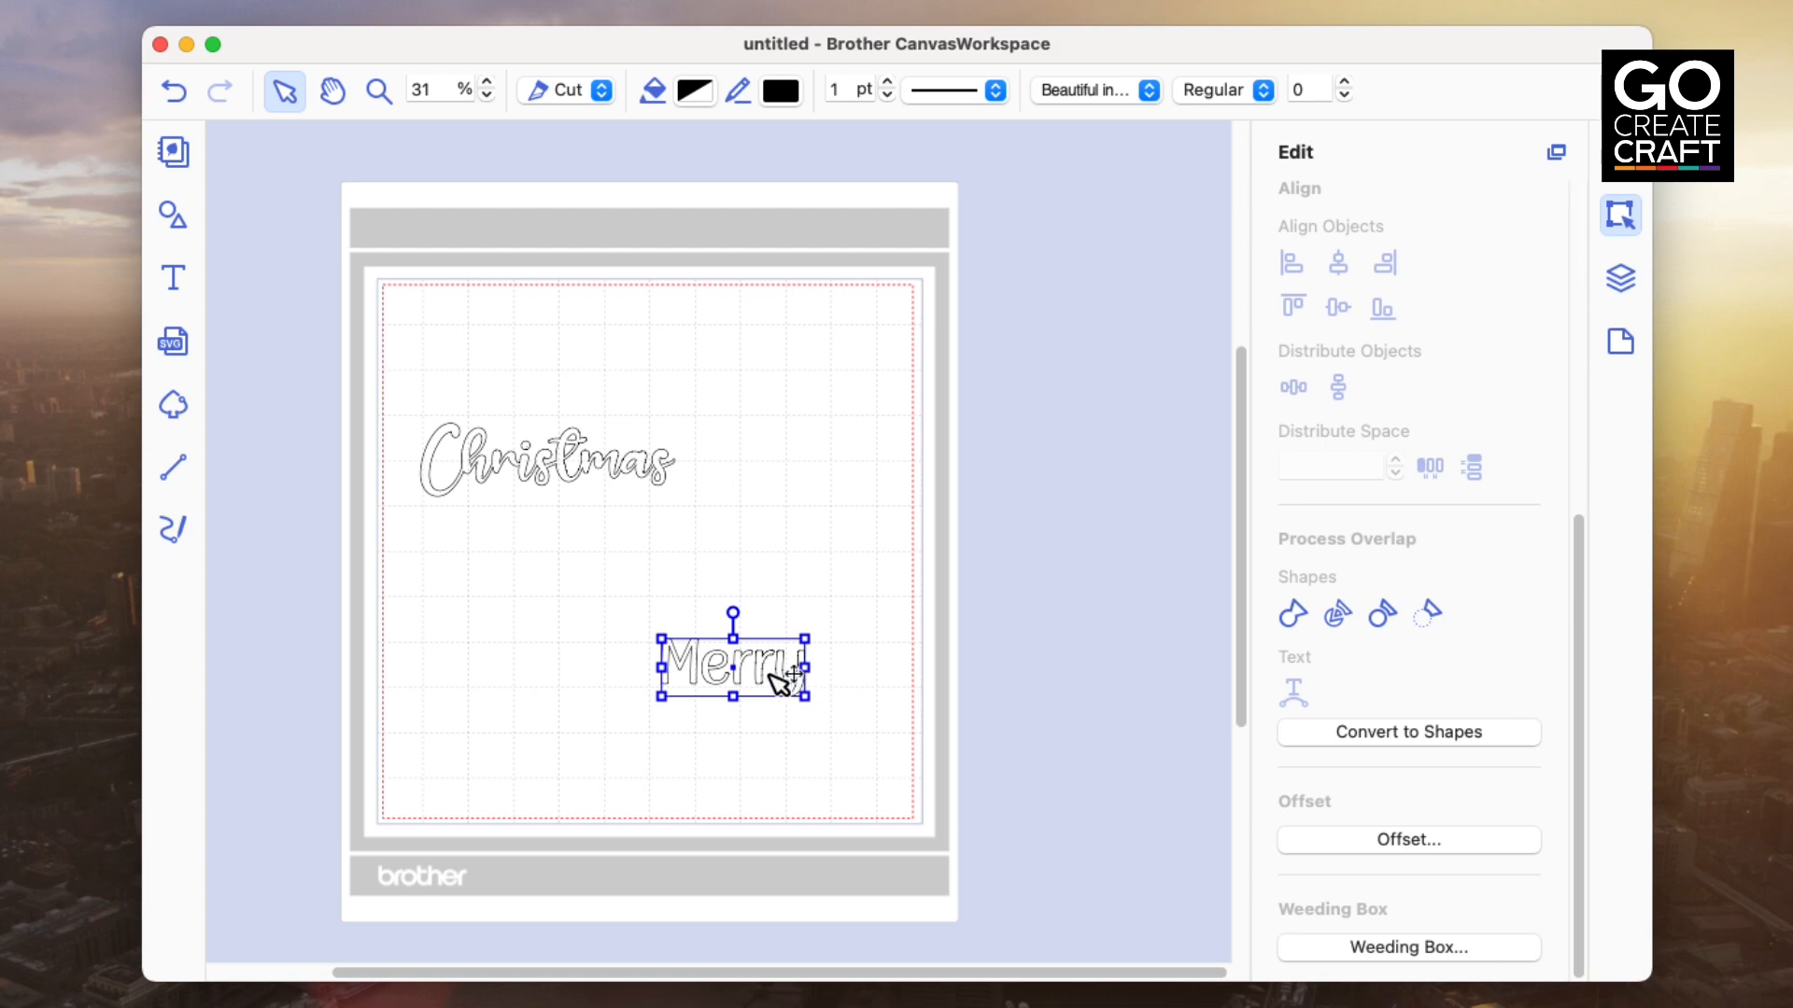
Enlarge the Merry text slightly, place it overlapping the top of the Christmas shape, and weld the two together
drag(788, 681, 625, 414)
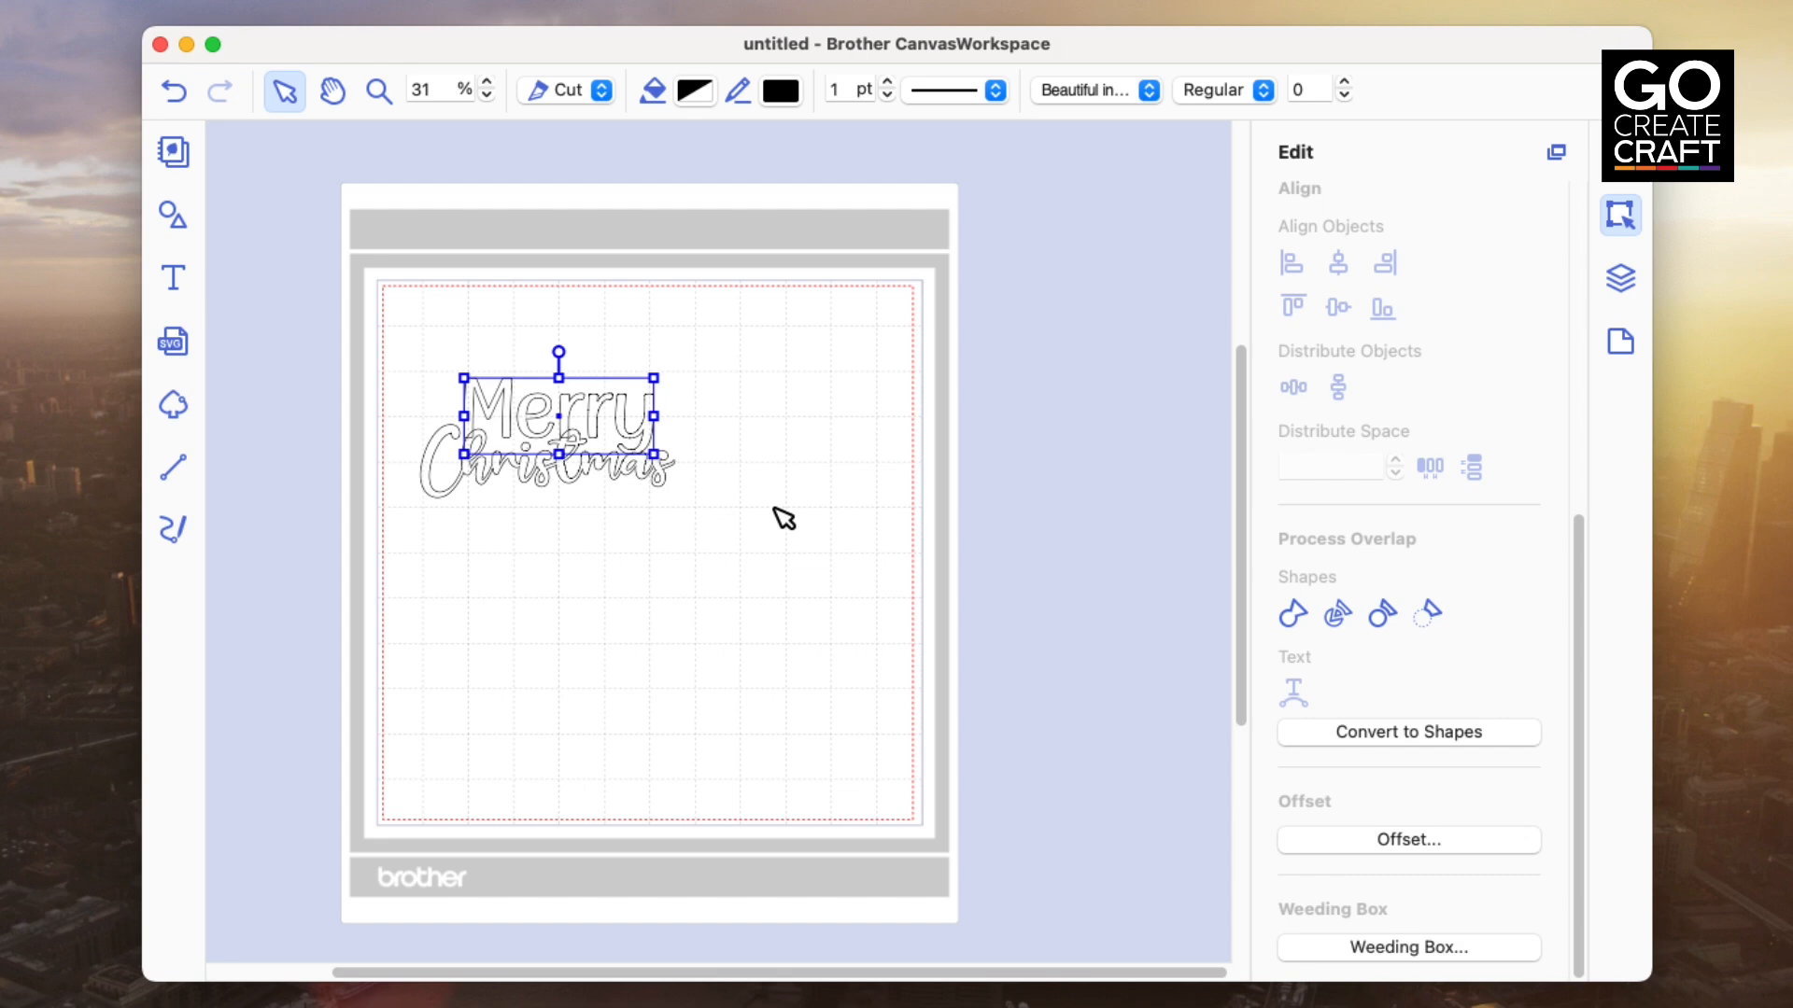
click(784, 519)
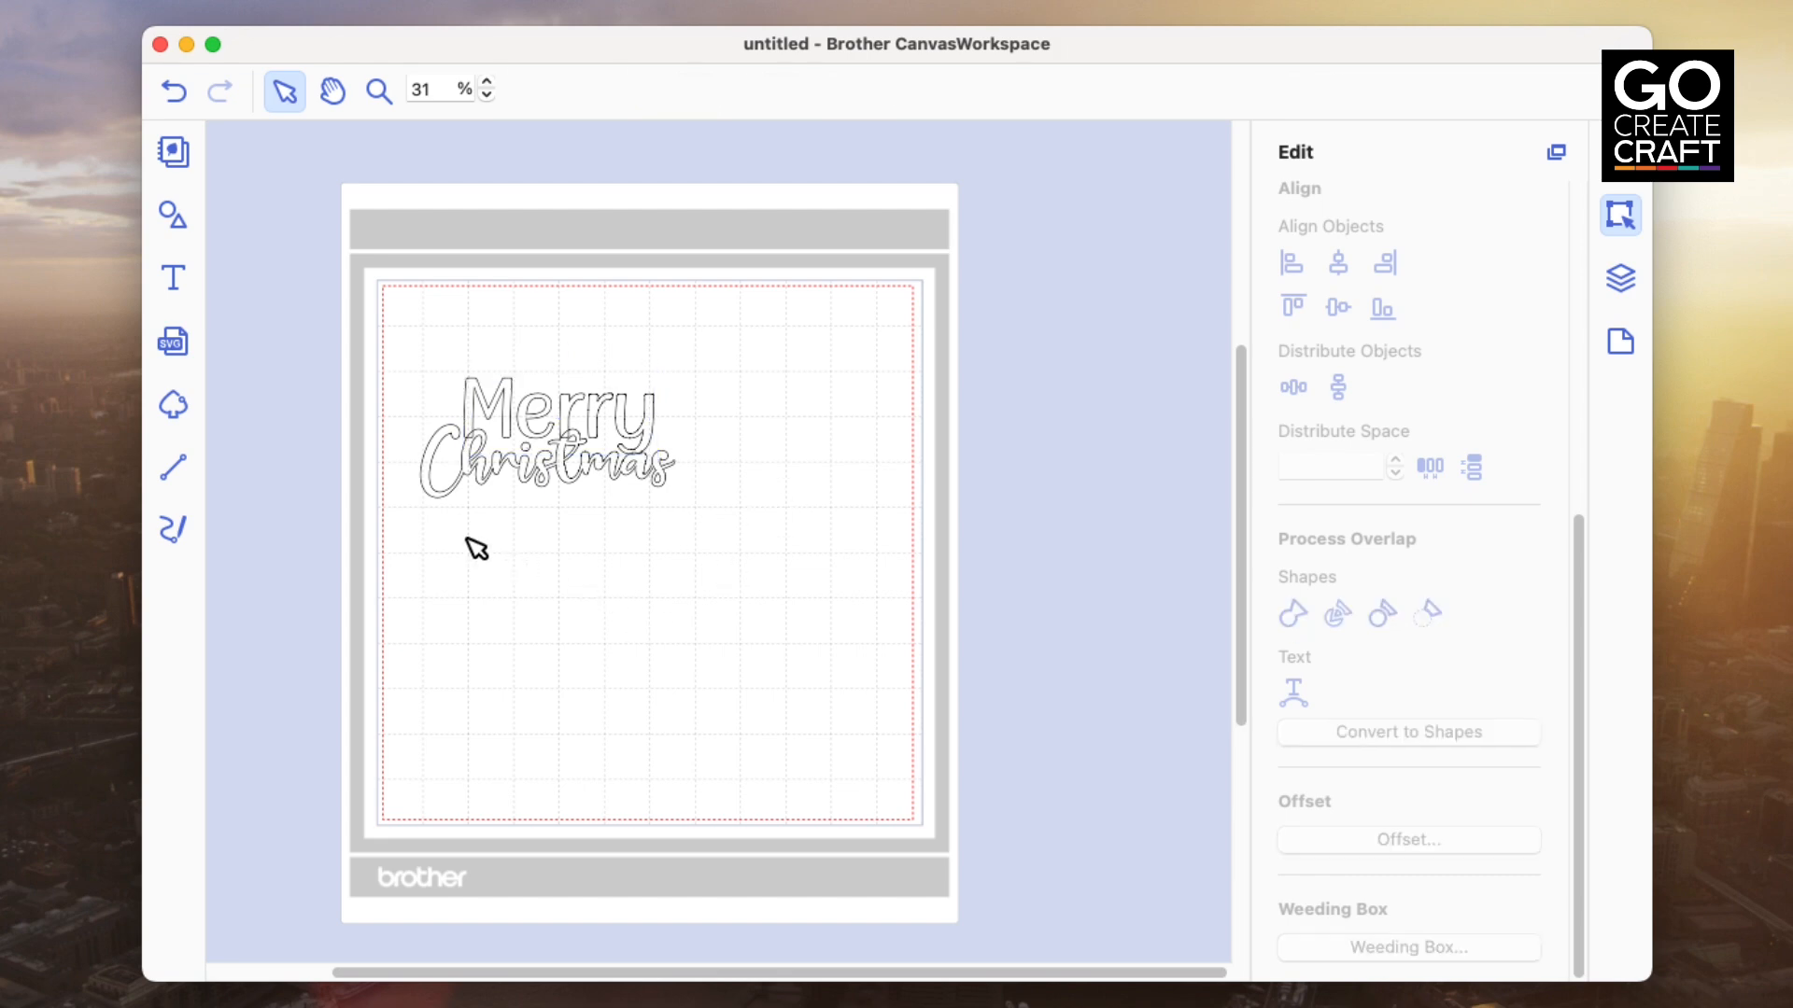
drag(392, 557, 771, 356)
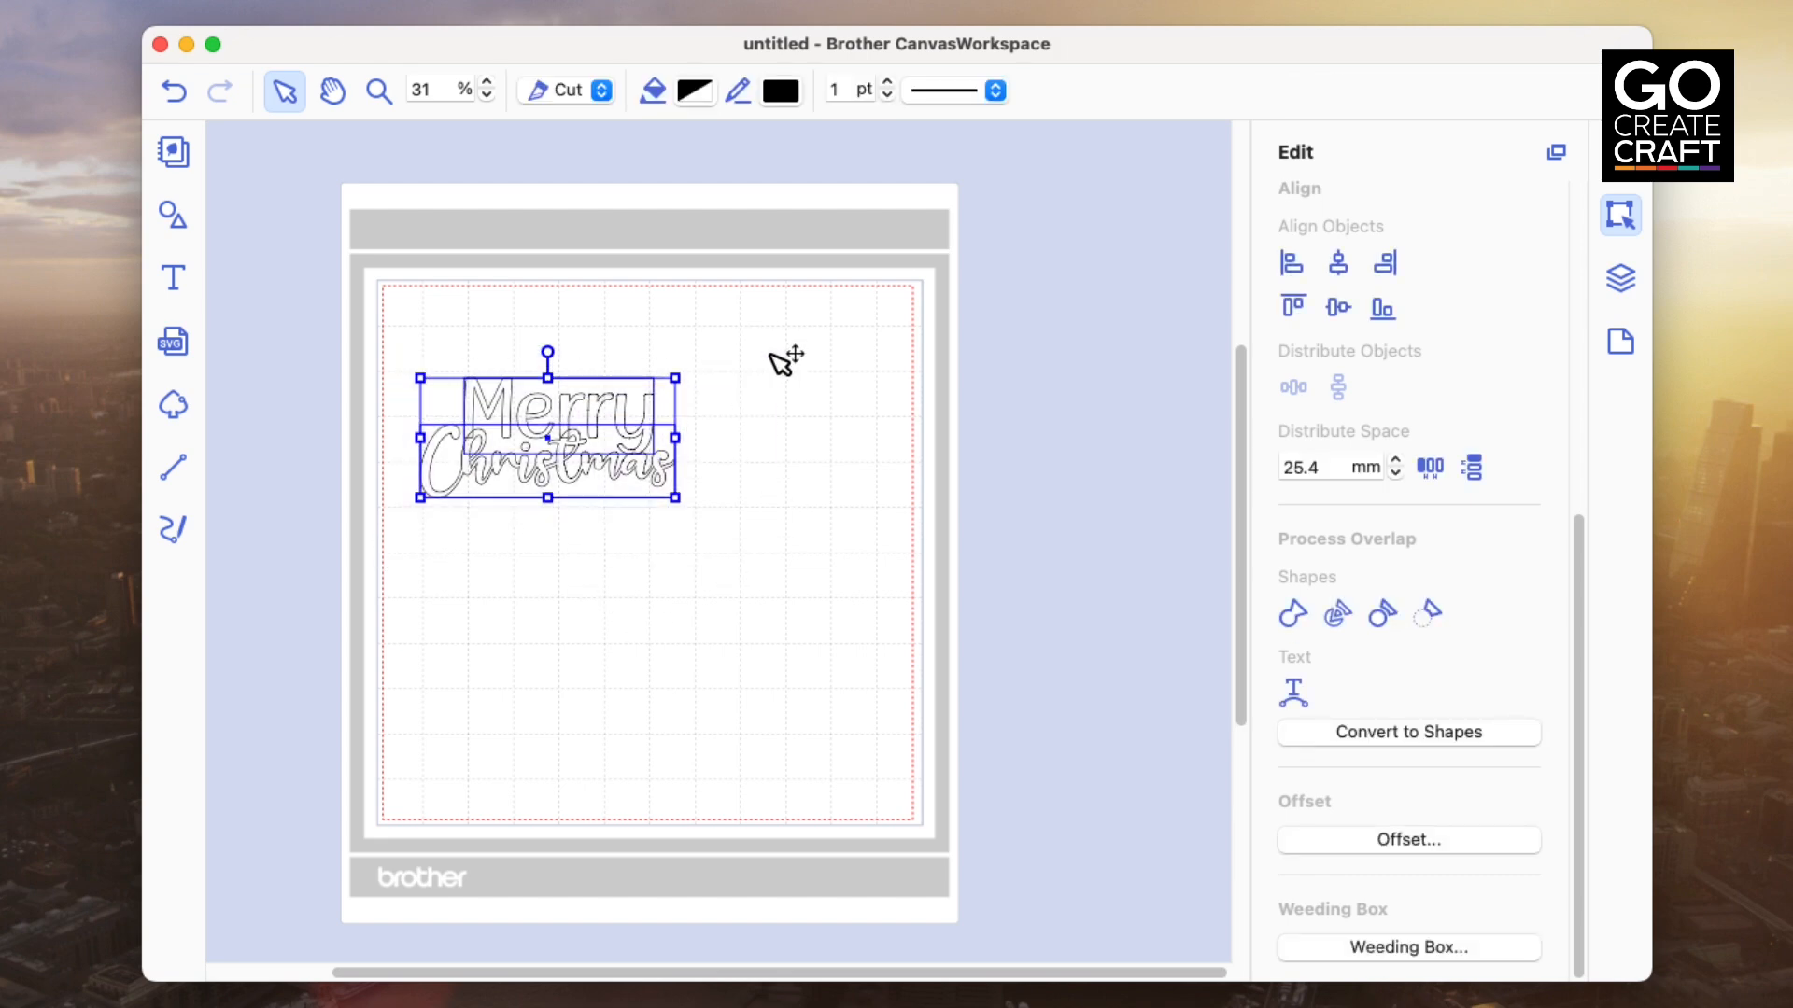
click(1293, 613)
click(805, 533)
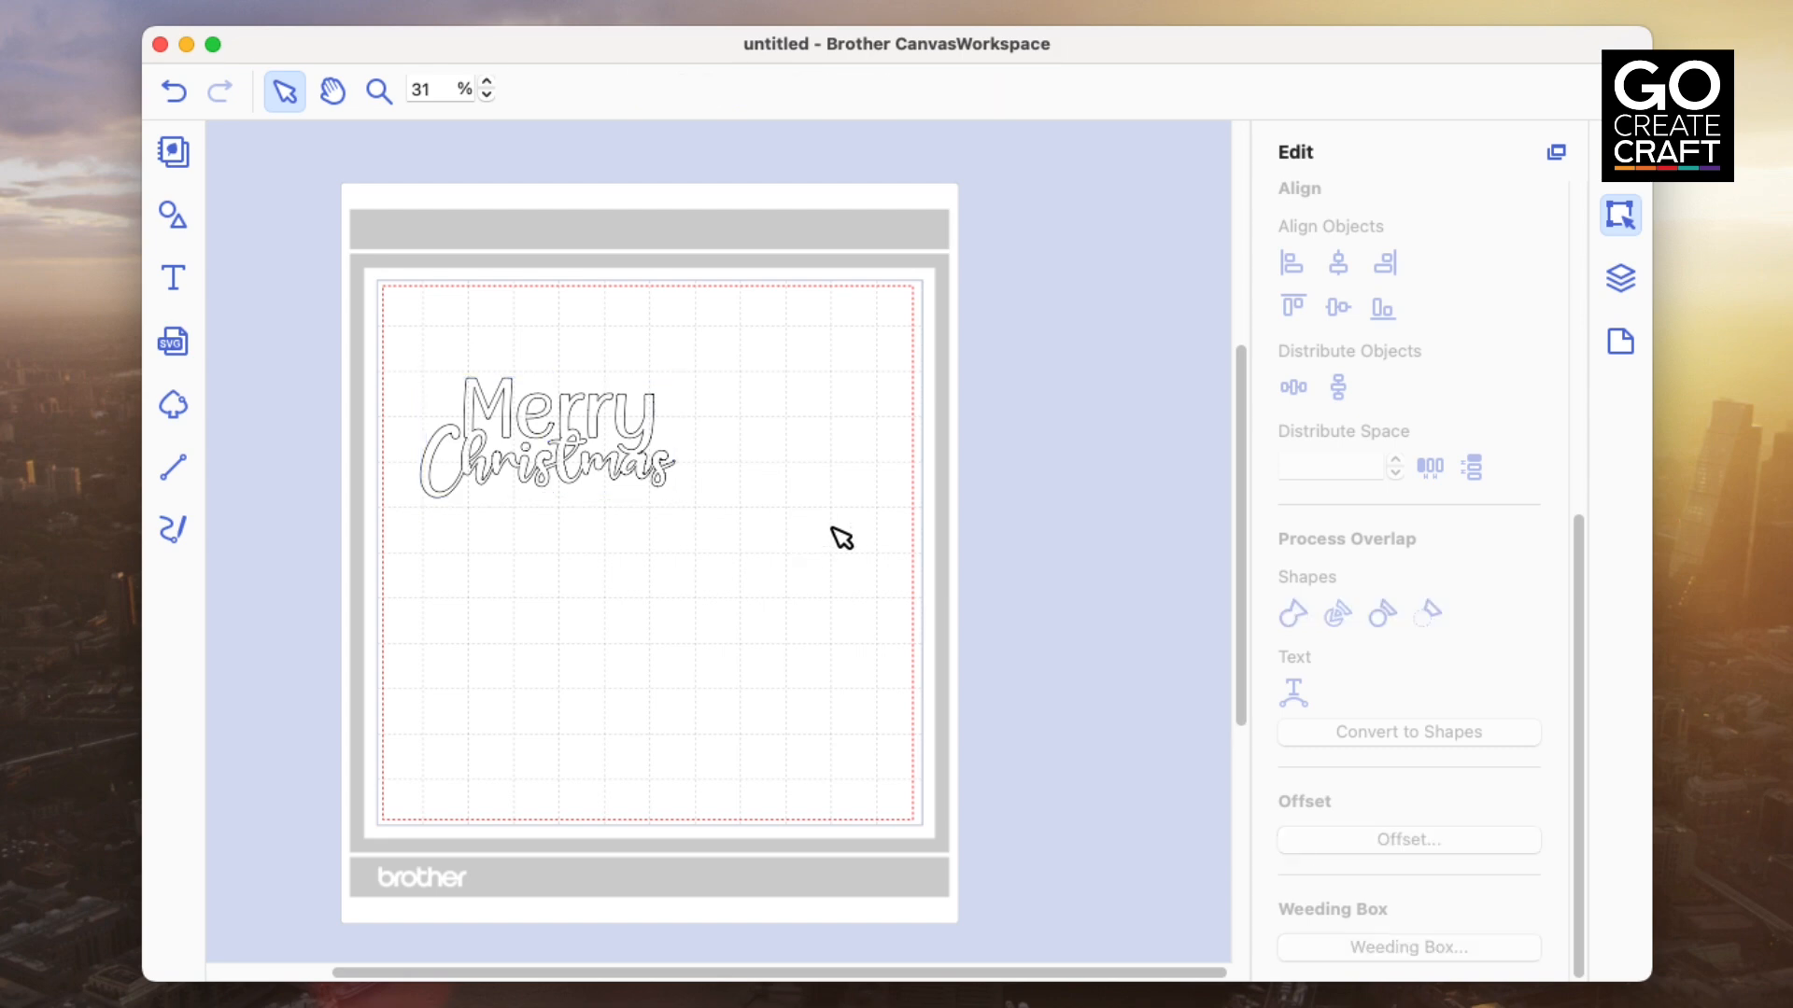
Fill the welded Merry Christmas design with the green Moss colour
click(635, 462)
click(694, 92)
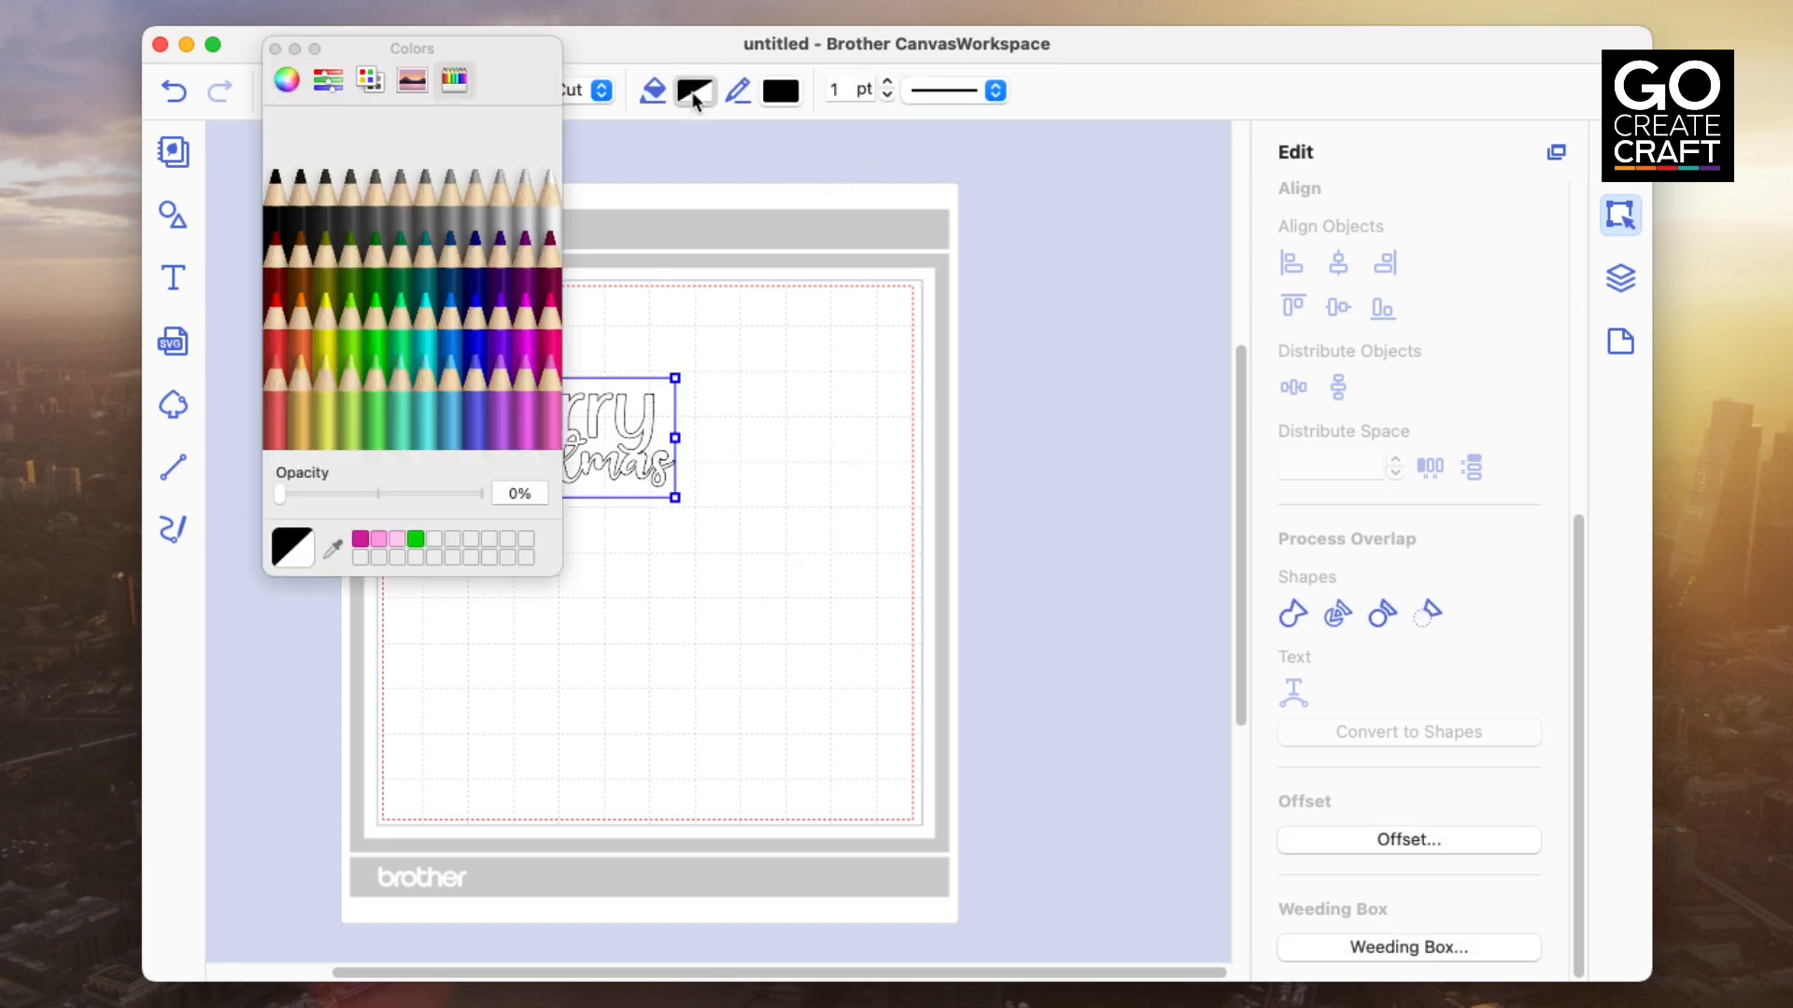
click(401, 269)
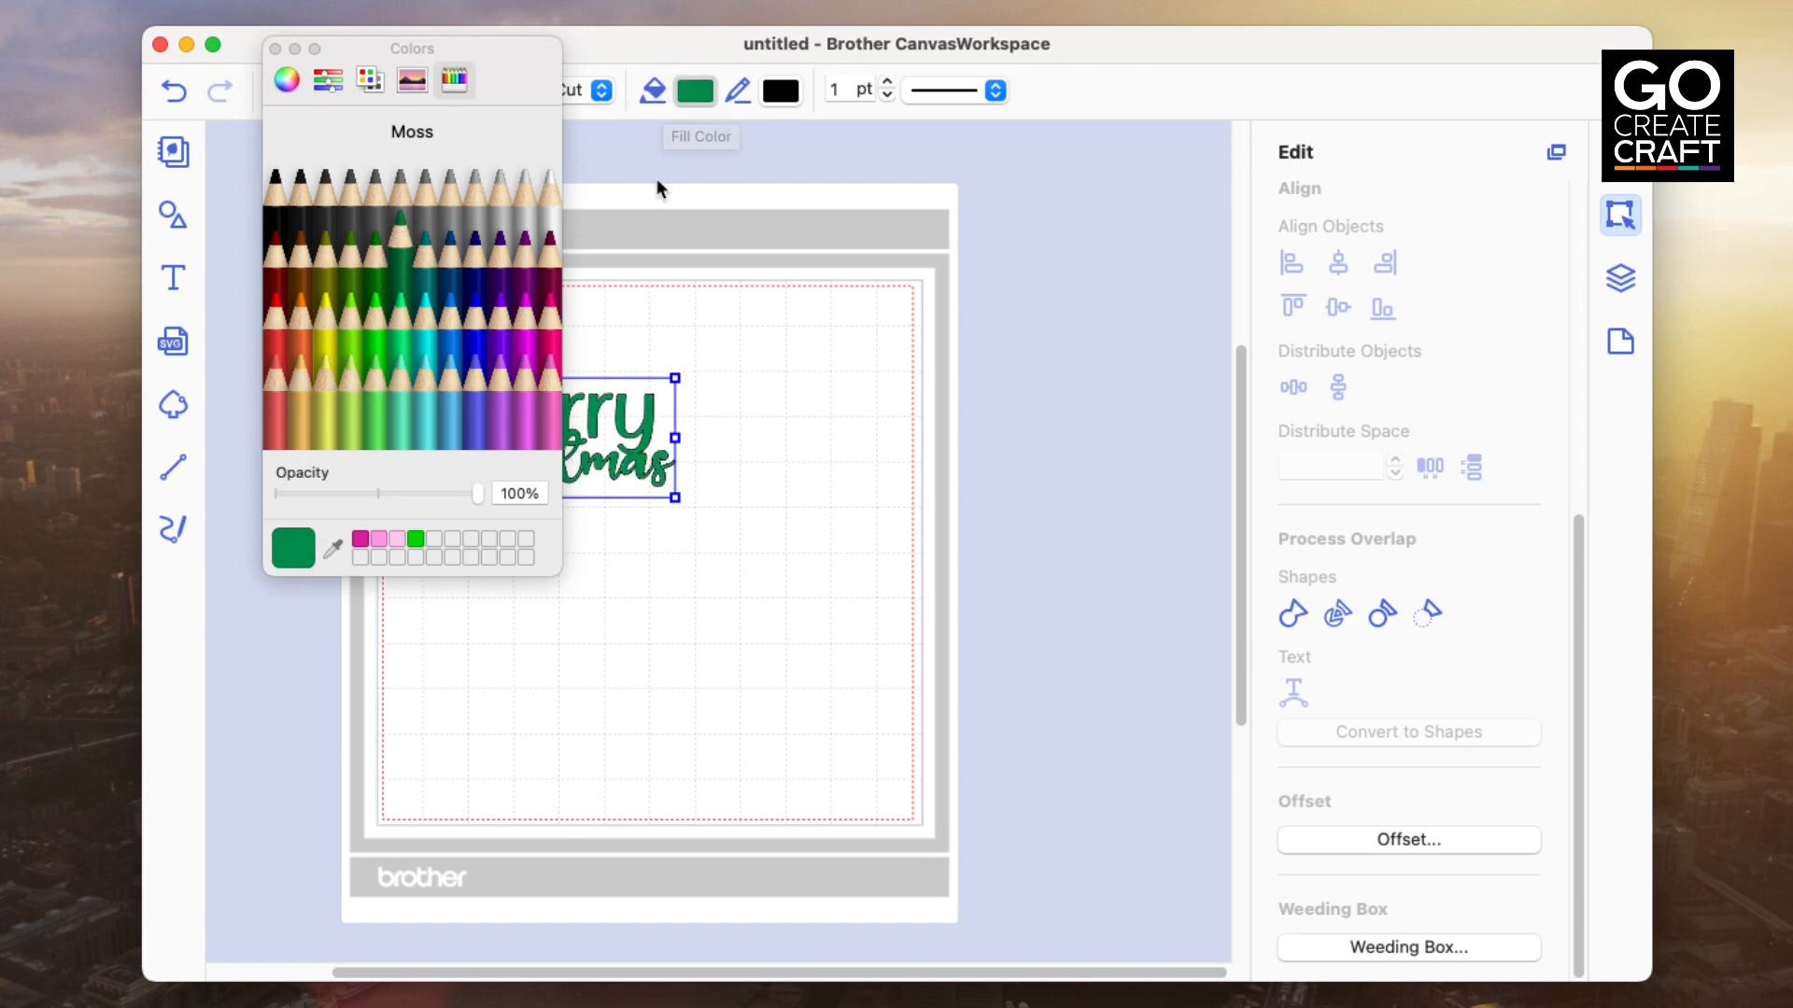
click(275, 49)
click(754, 451)
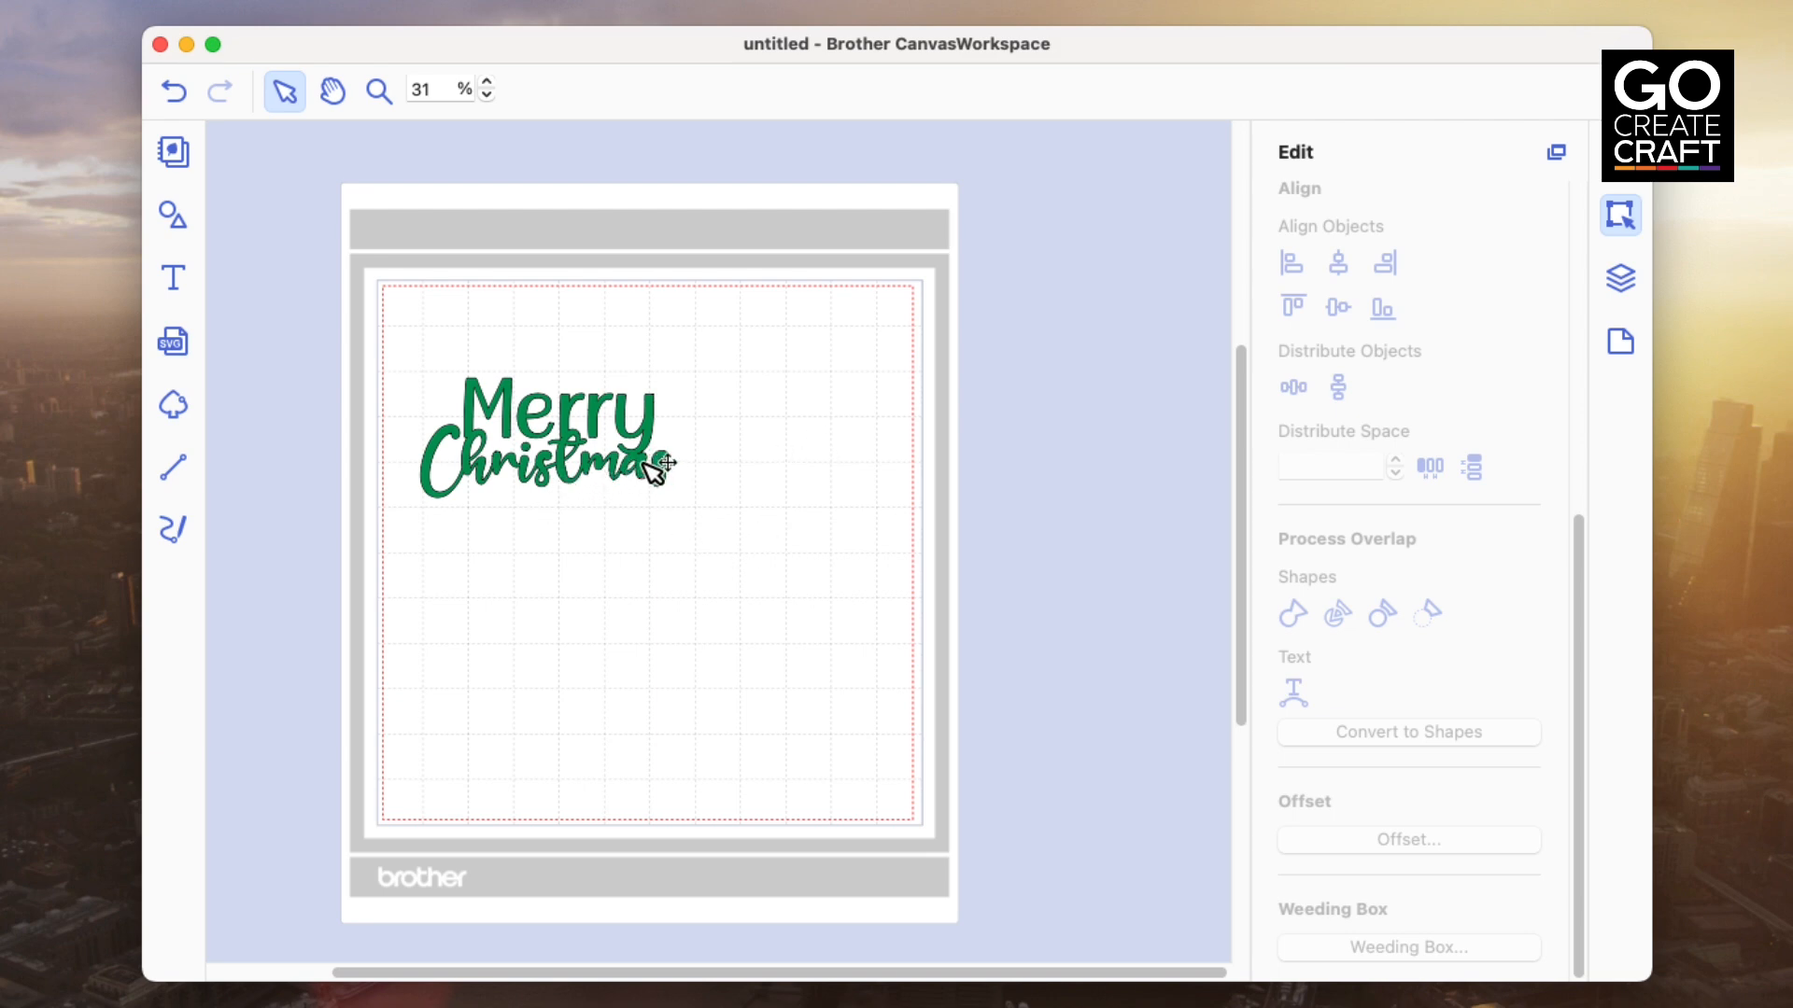
Move the green design to the mat's upper-left corner and shrink it to about half its size
drag(654, 471, 633, 400)
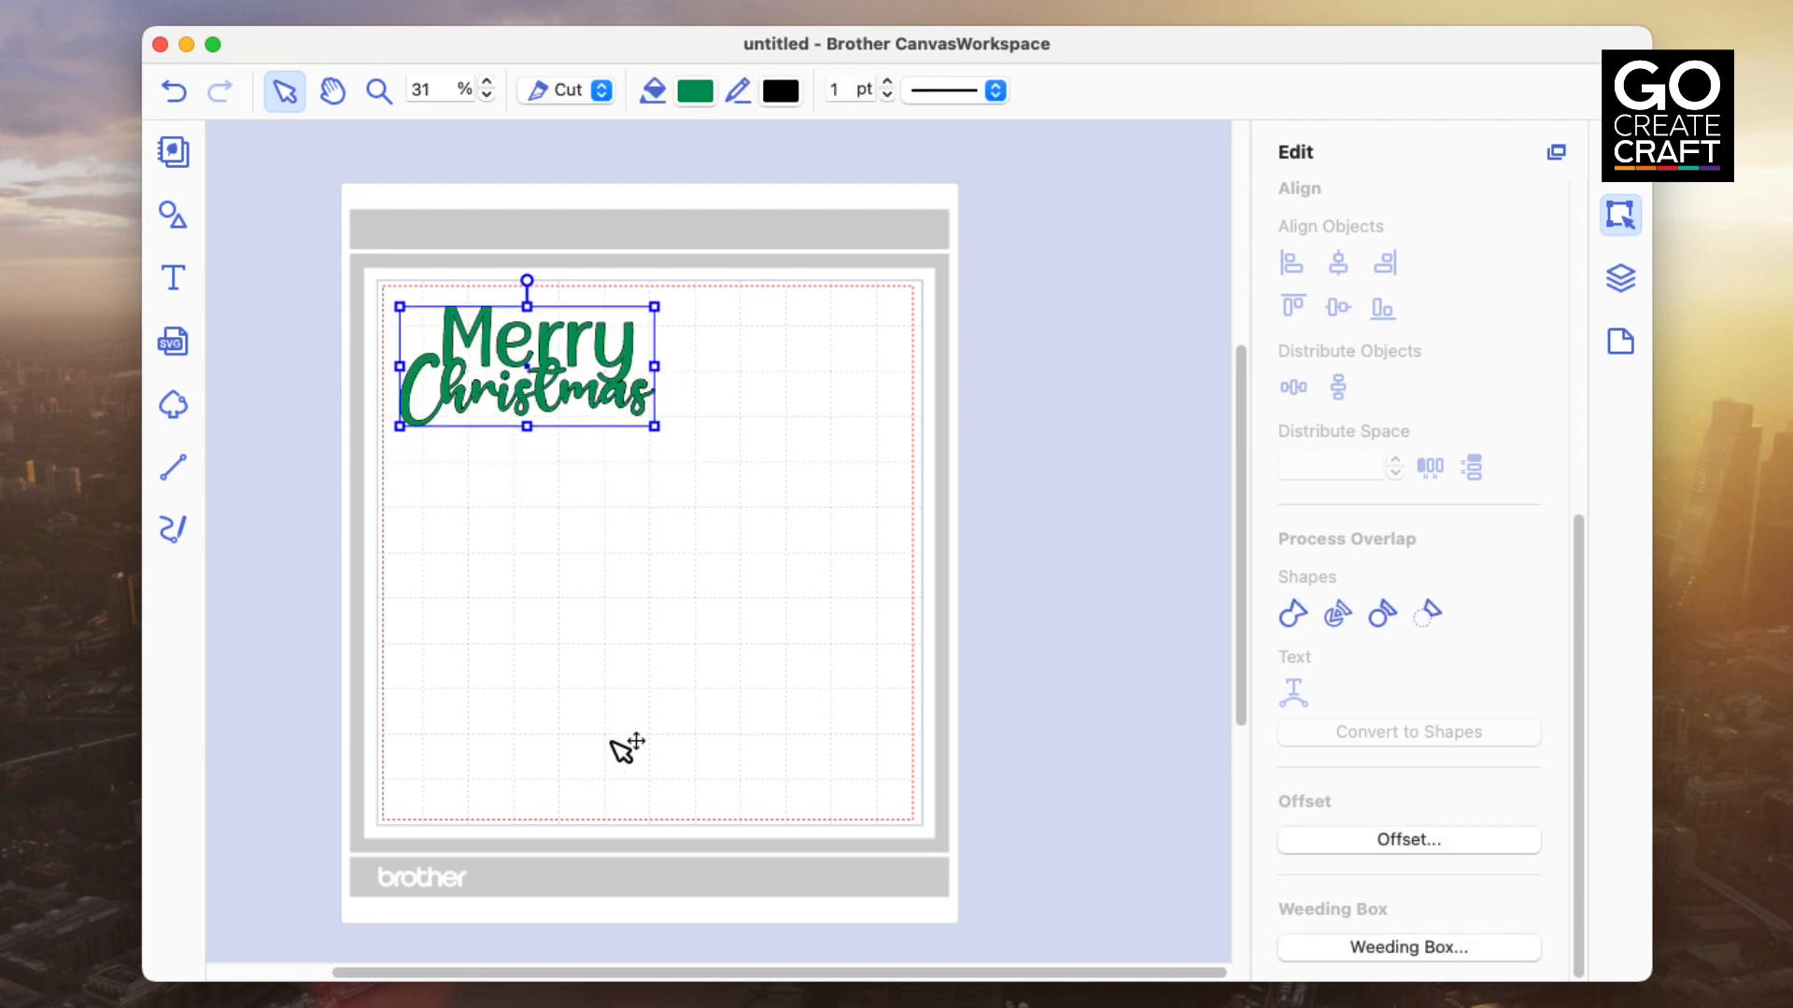
drag(649, 430, 496, 380)
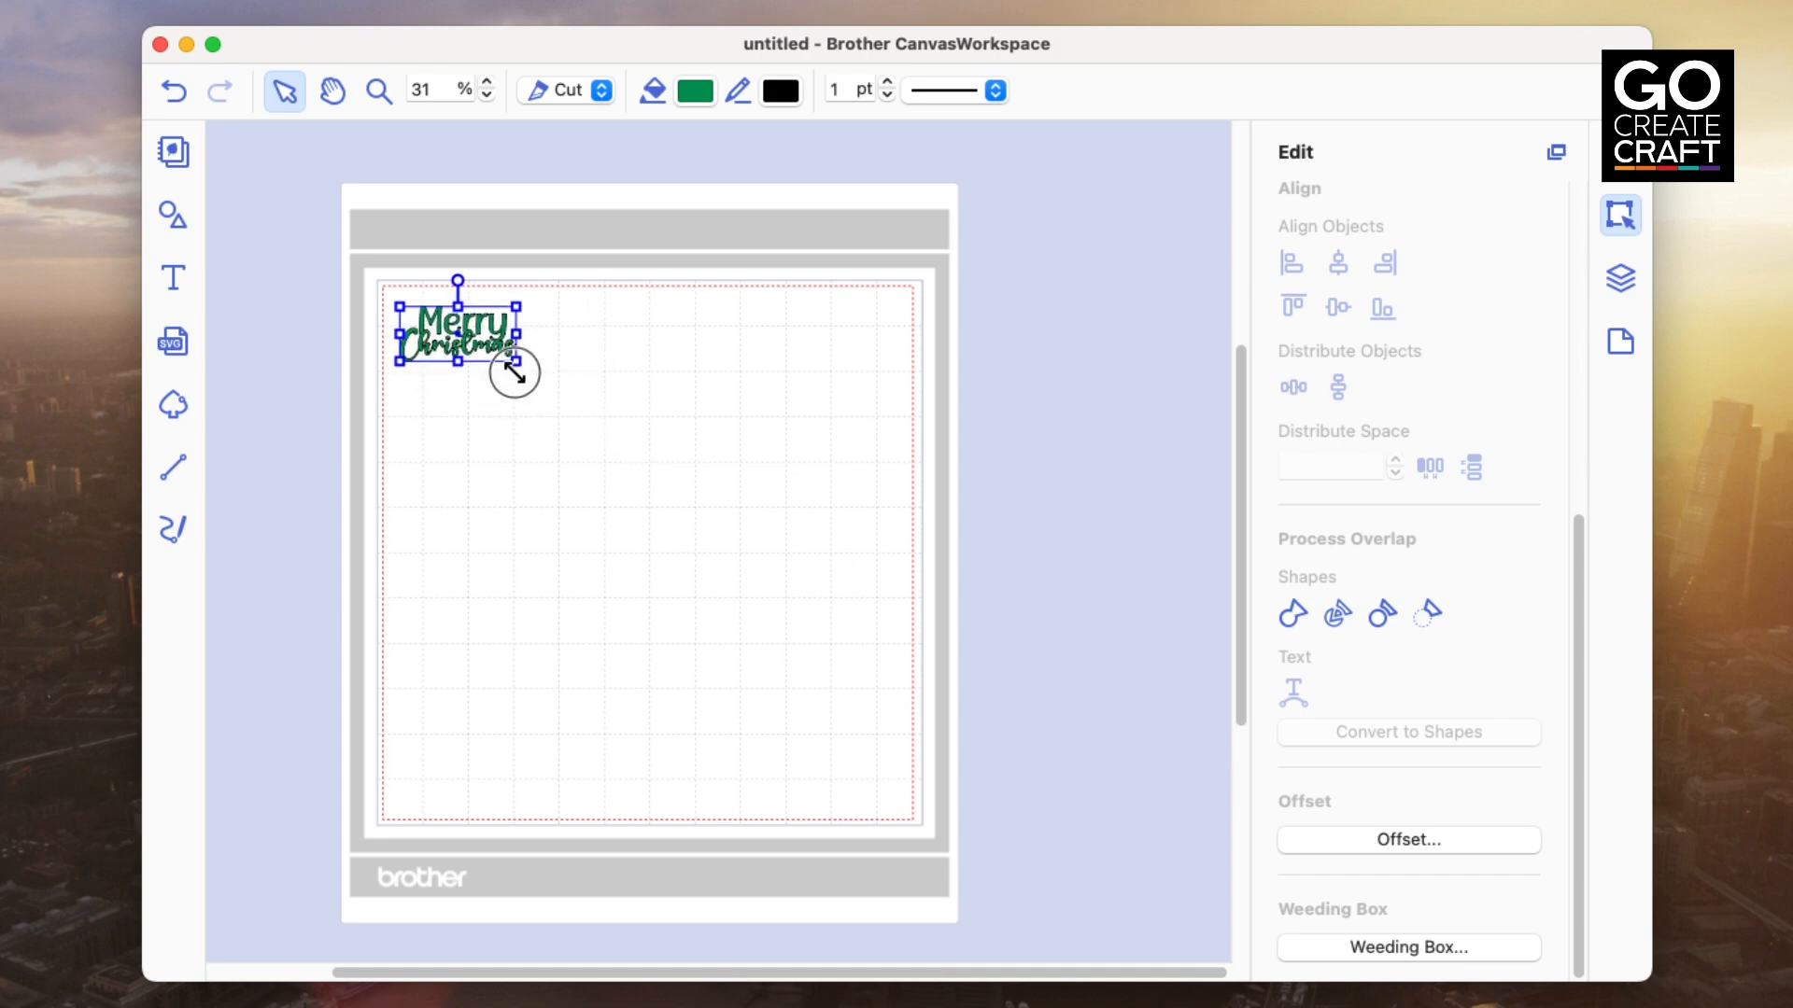
click(487, 511)
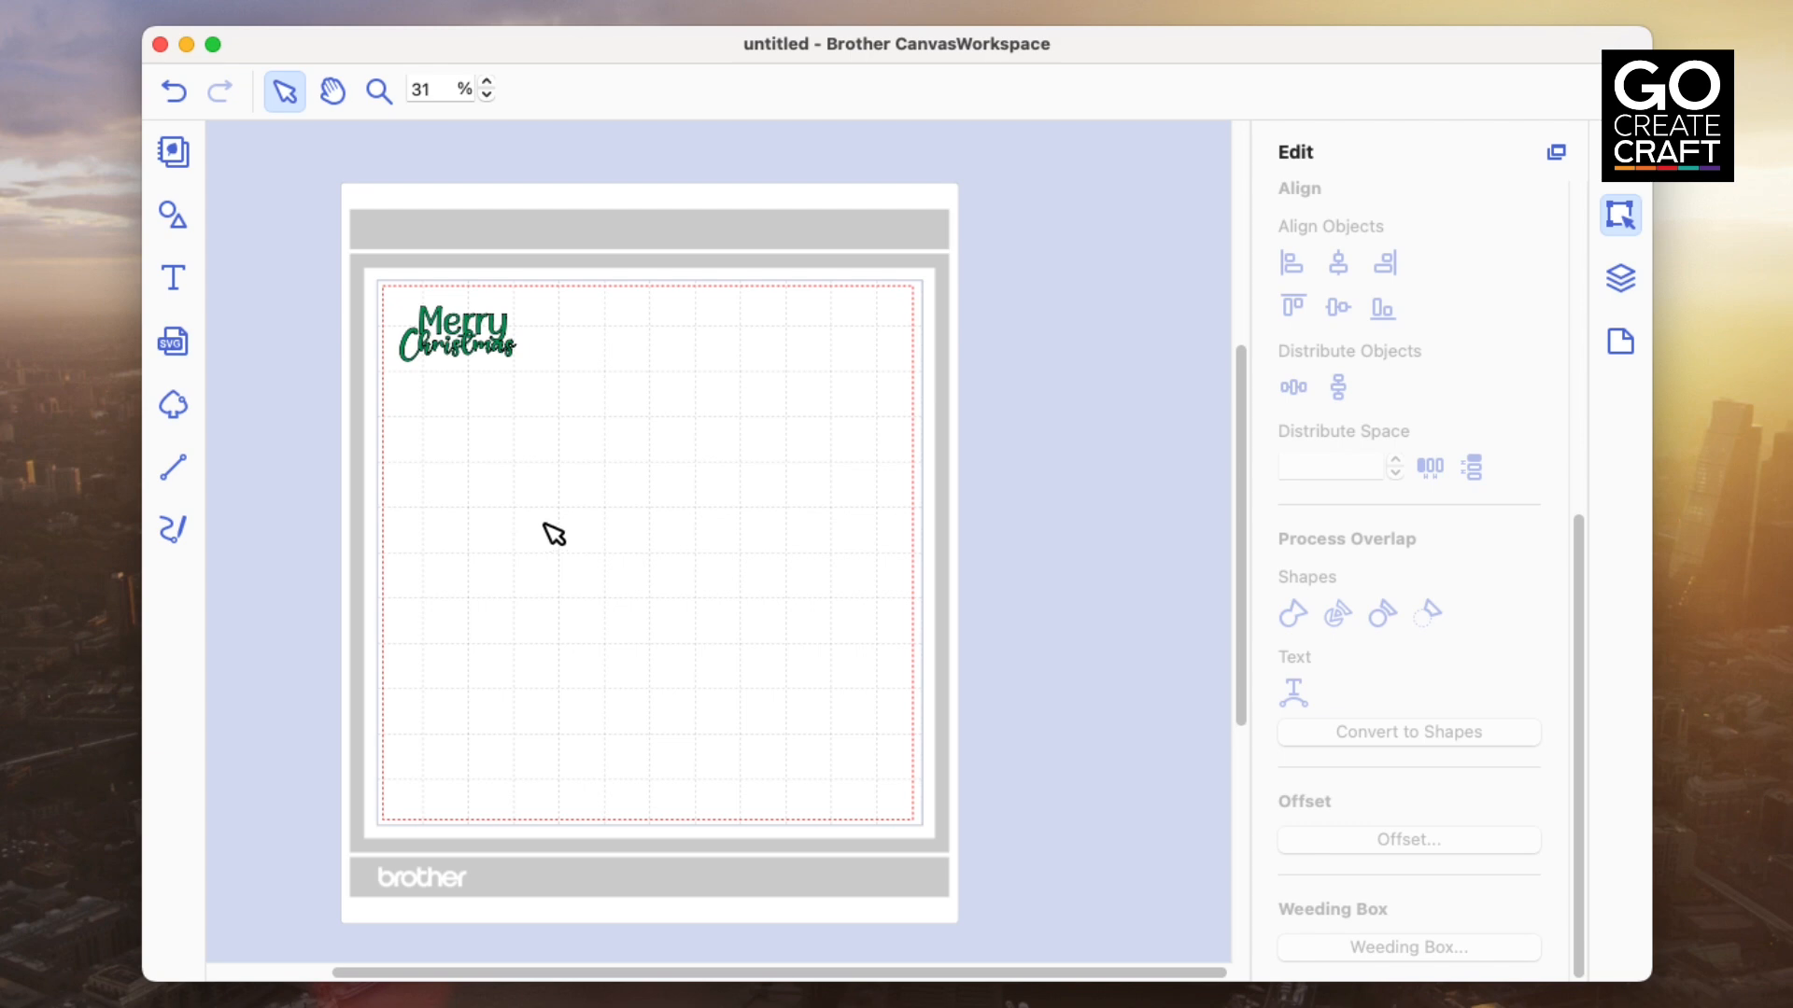
click(499, 344)
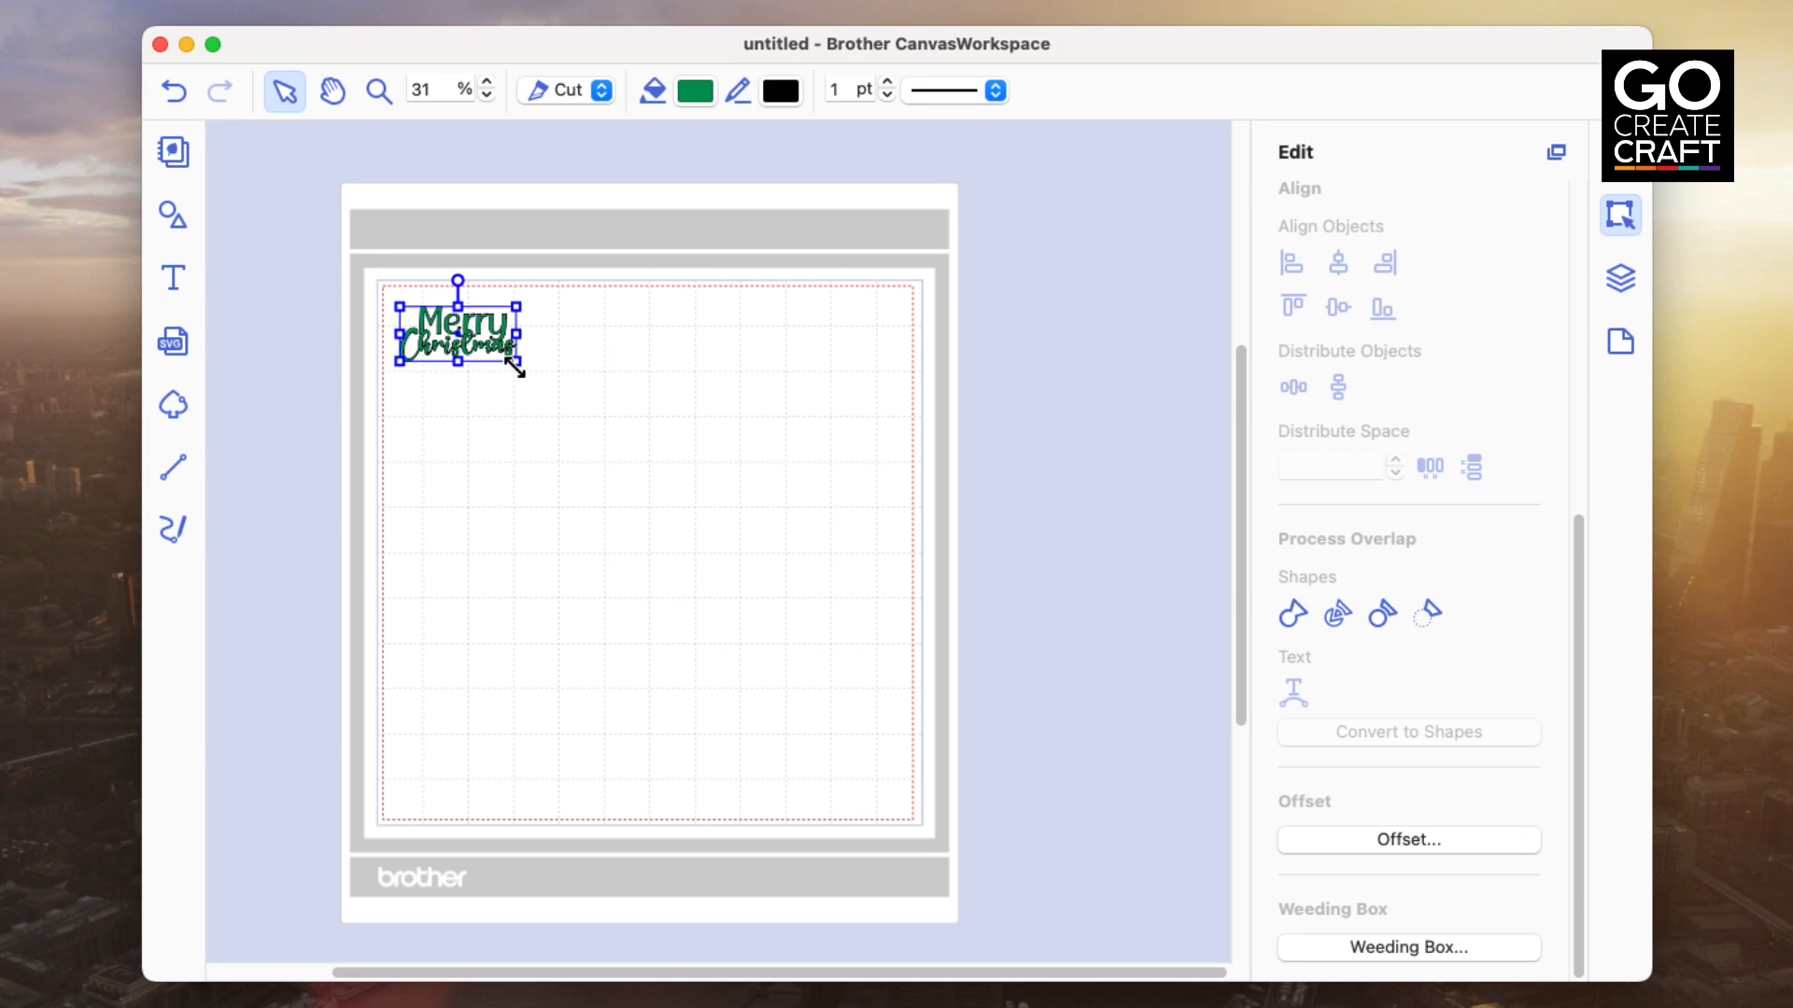
Undo the resize, move, fill, weld and font changes back to the Fairwater MERRY text overlapping the Christmas shape
key(super+z)
key(super+z)
key(super+z)
key(super+z)
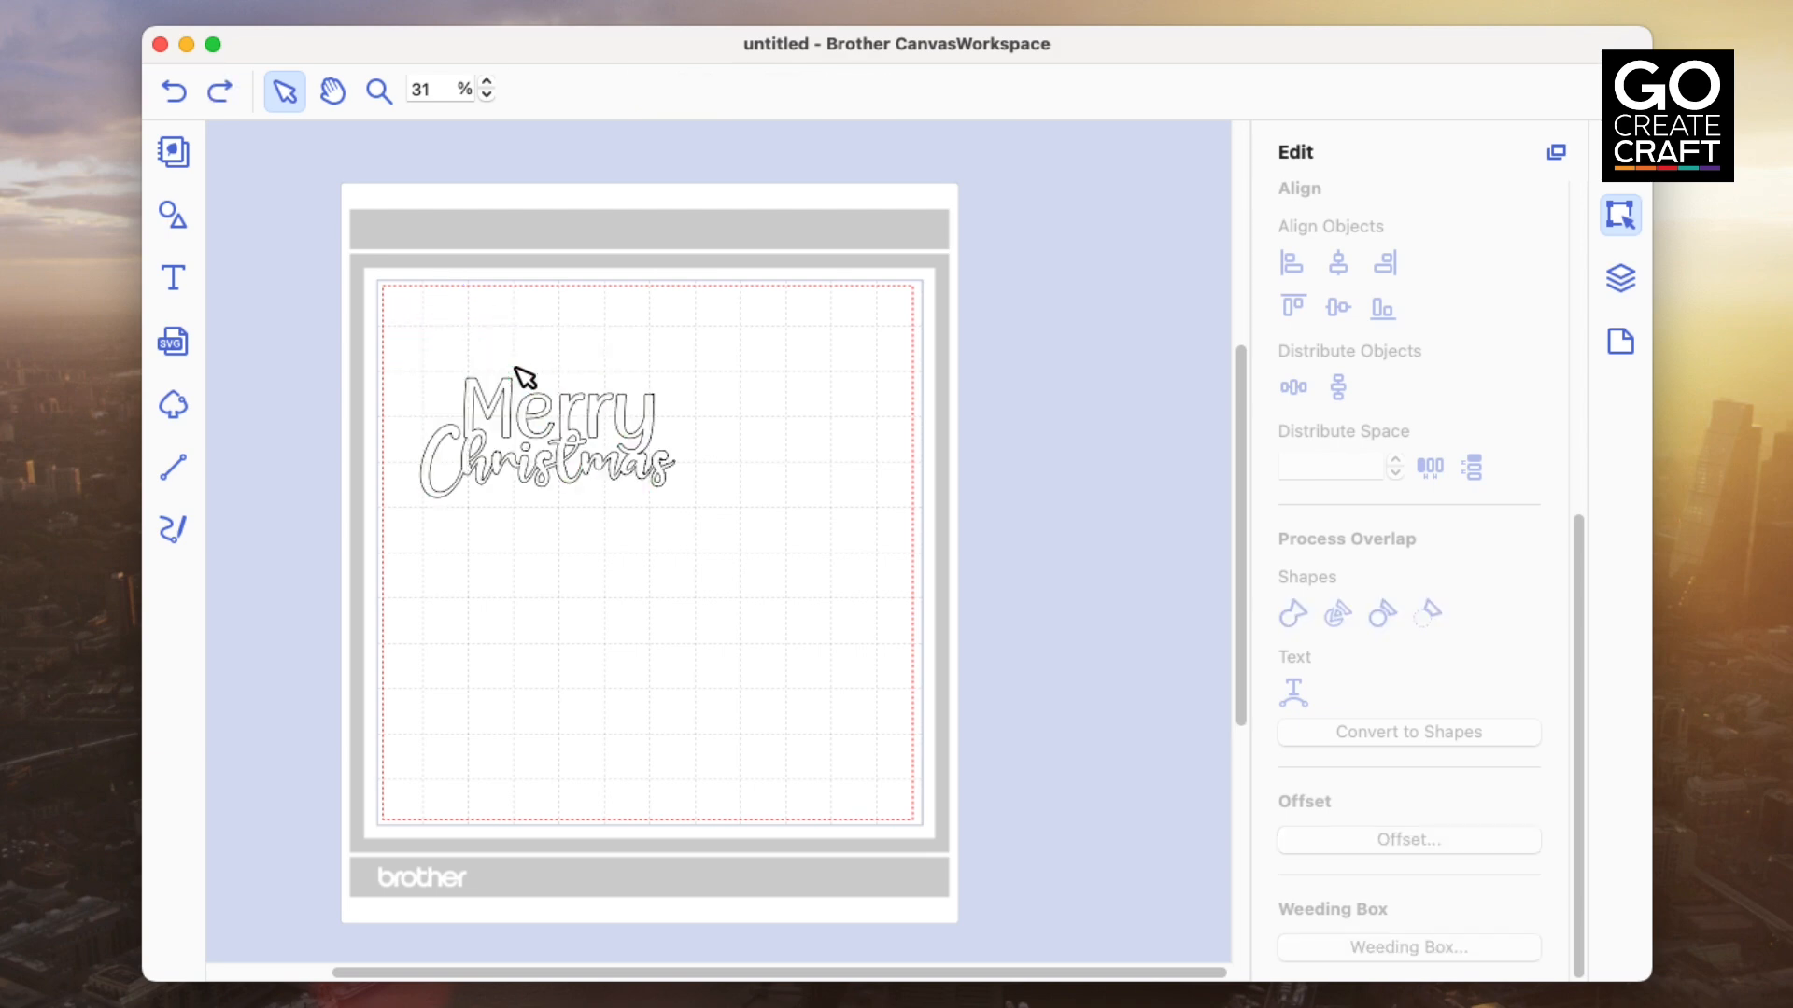
key(super+z)
key(super+z)
key(super+z)
key(super+z)
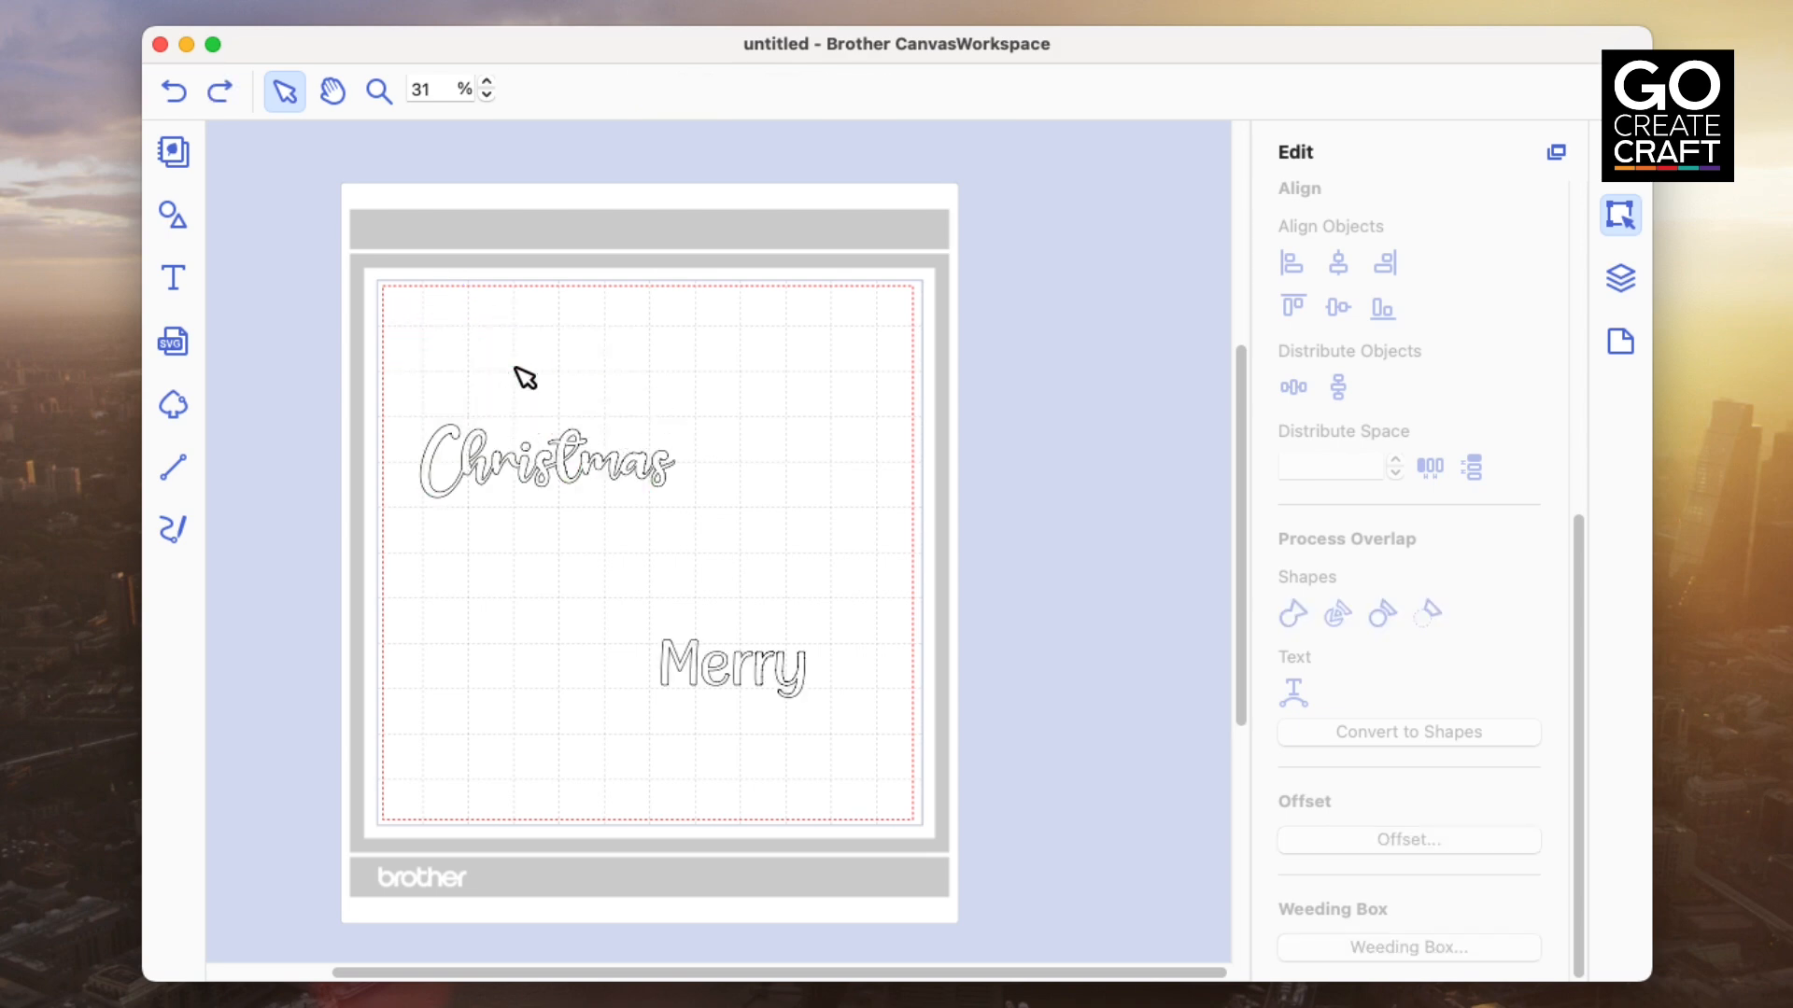
key(super+z)
key(super+z)
key(super+z)
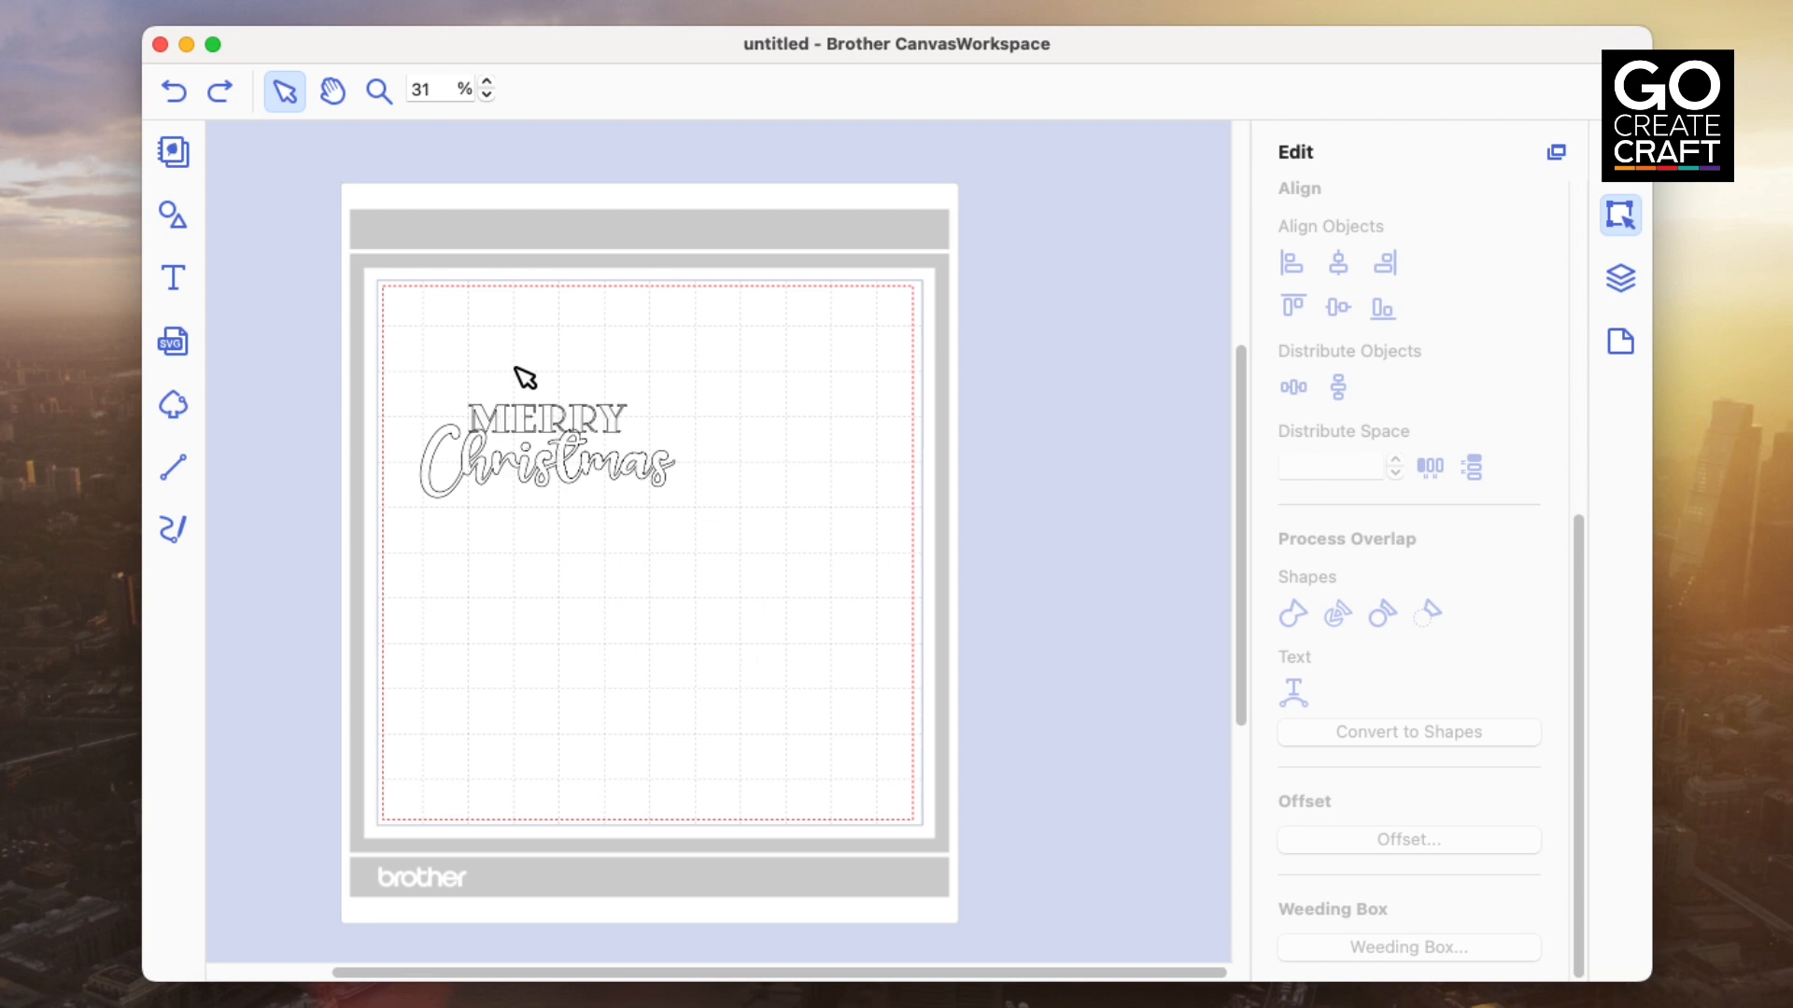
key(super+z)
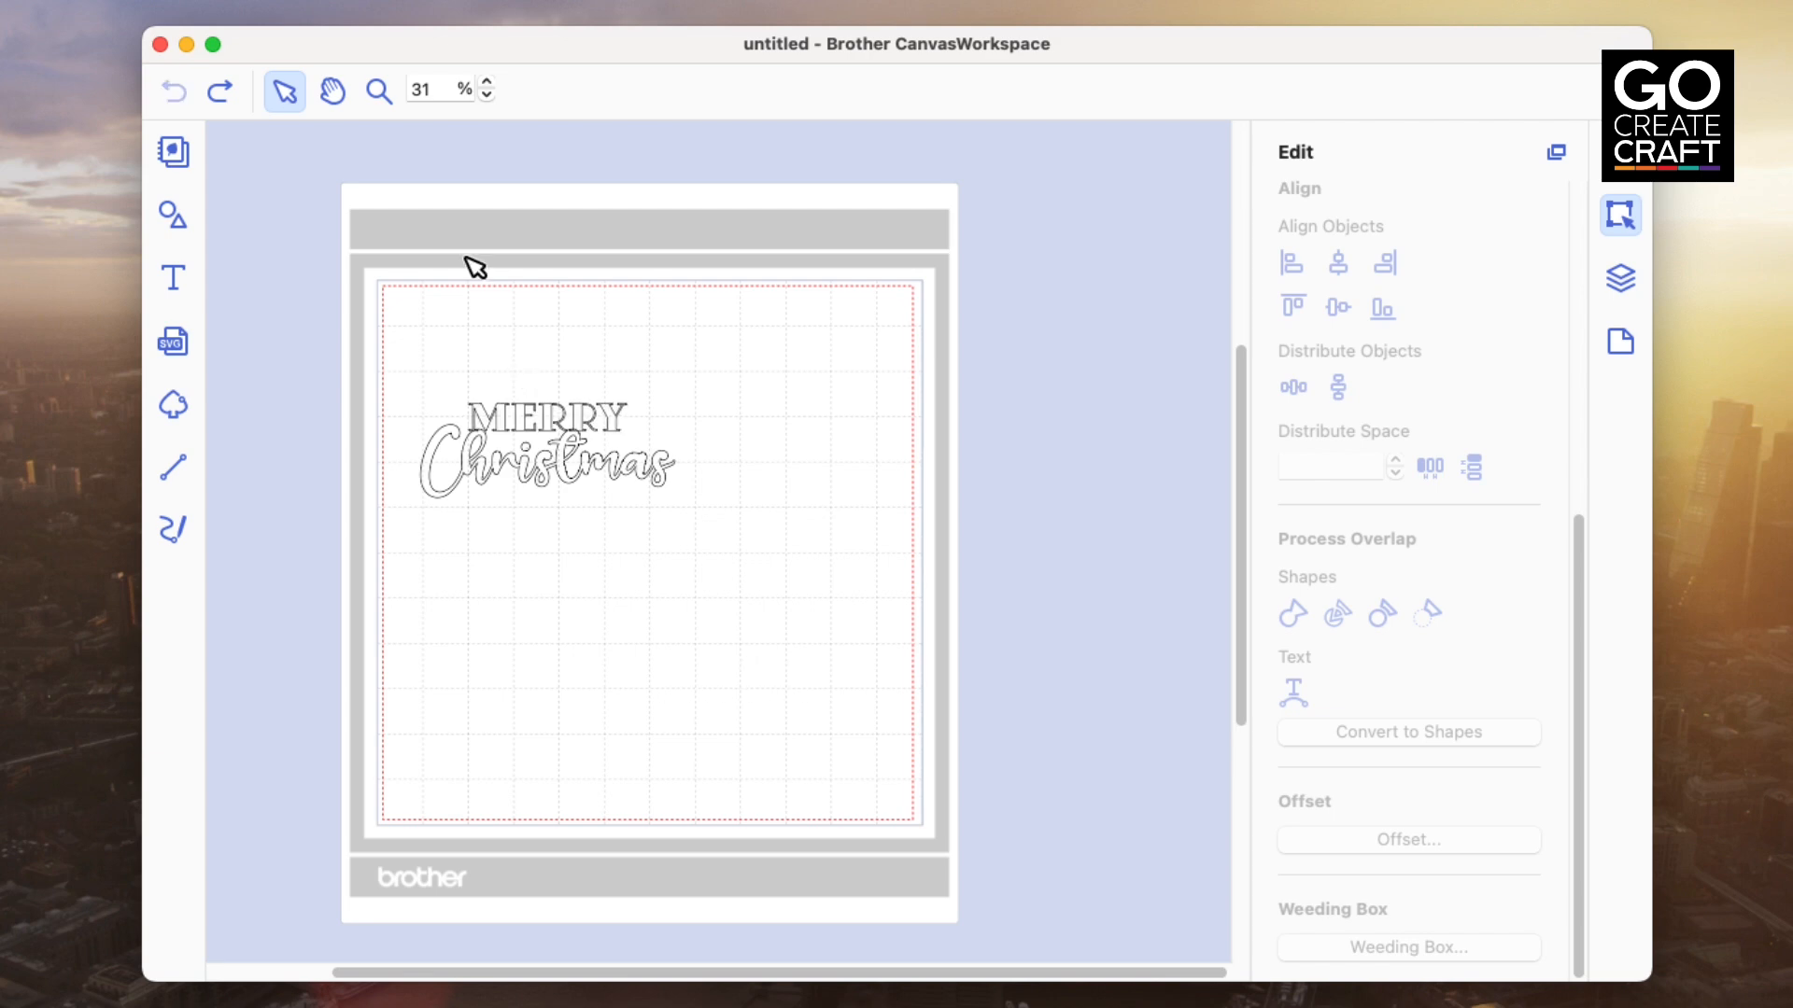
Move the MERRY text off the Christmas shape and delete it, then select the remaining Christmas shape
drag(594, 435, 764, 333)
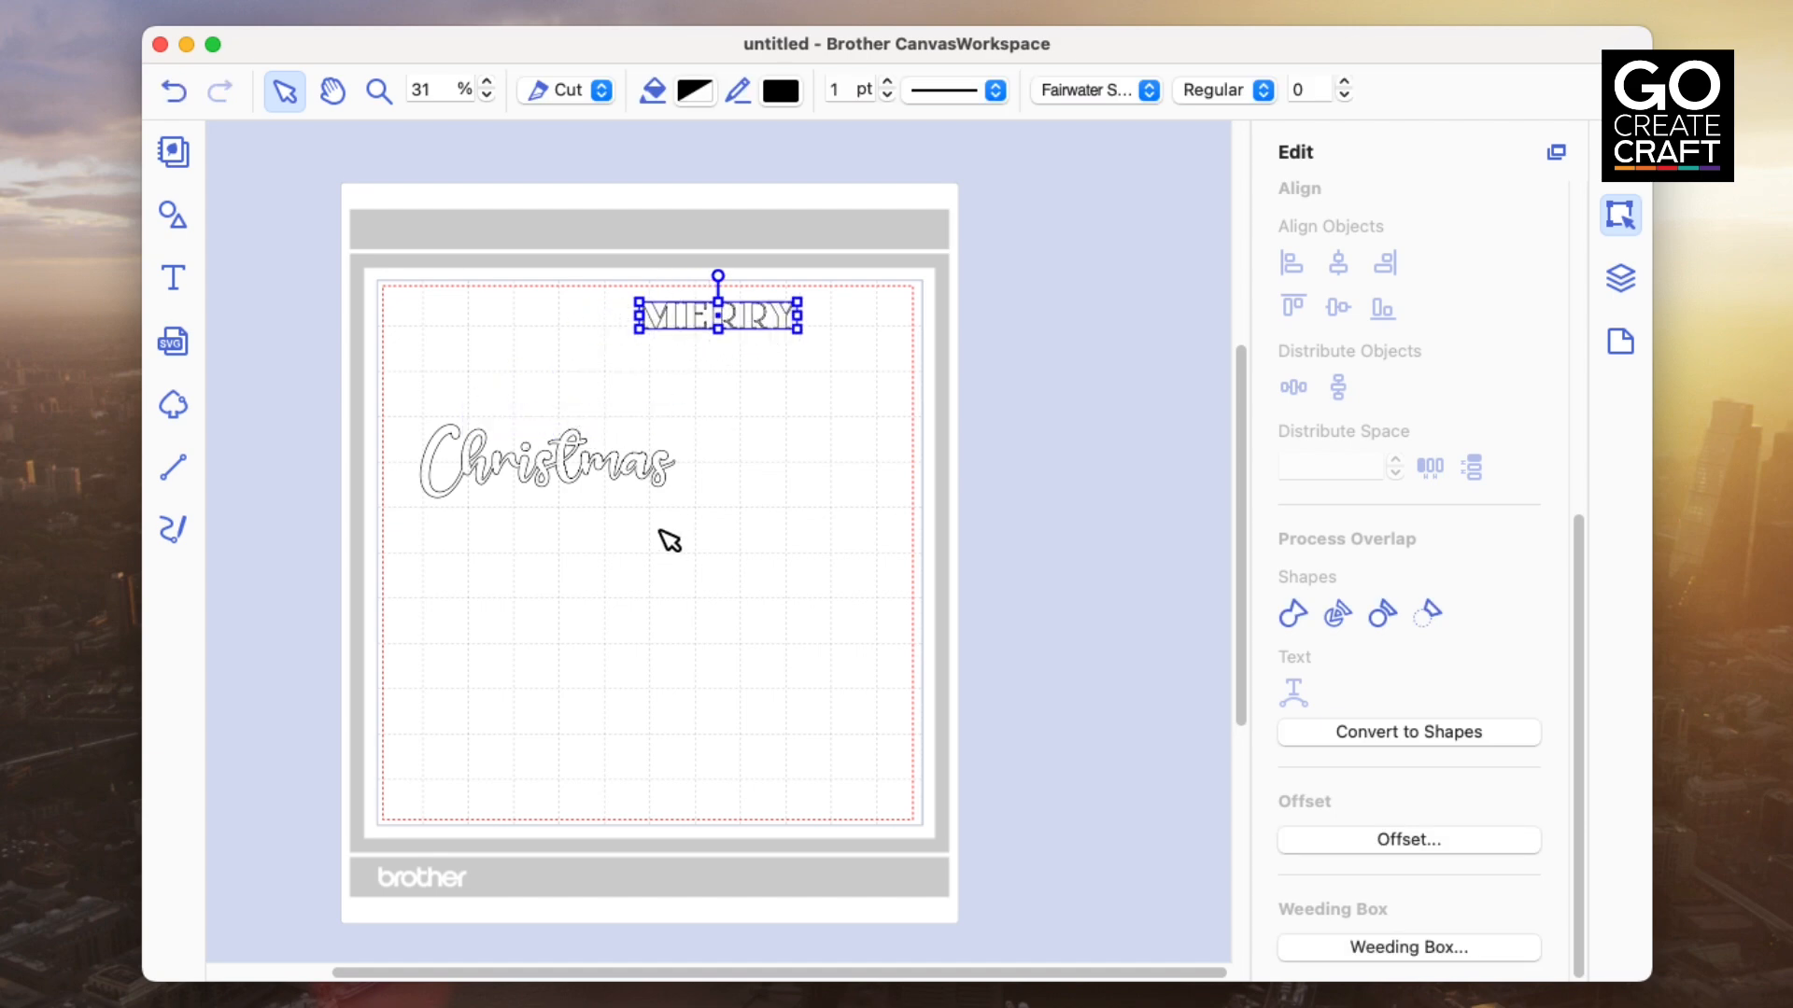
key(Delete)
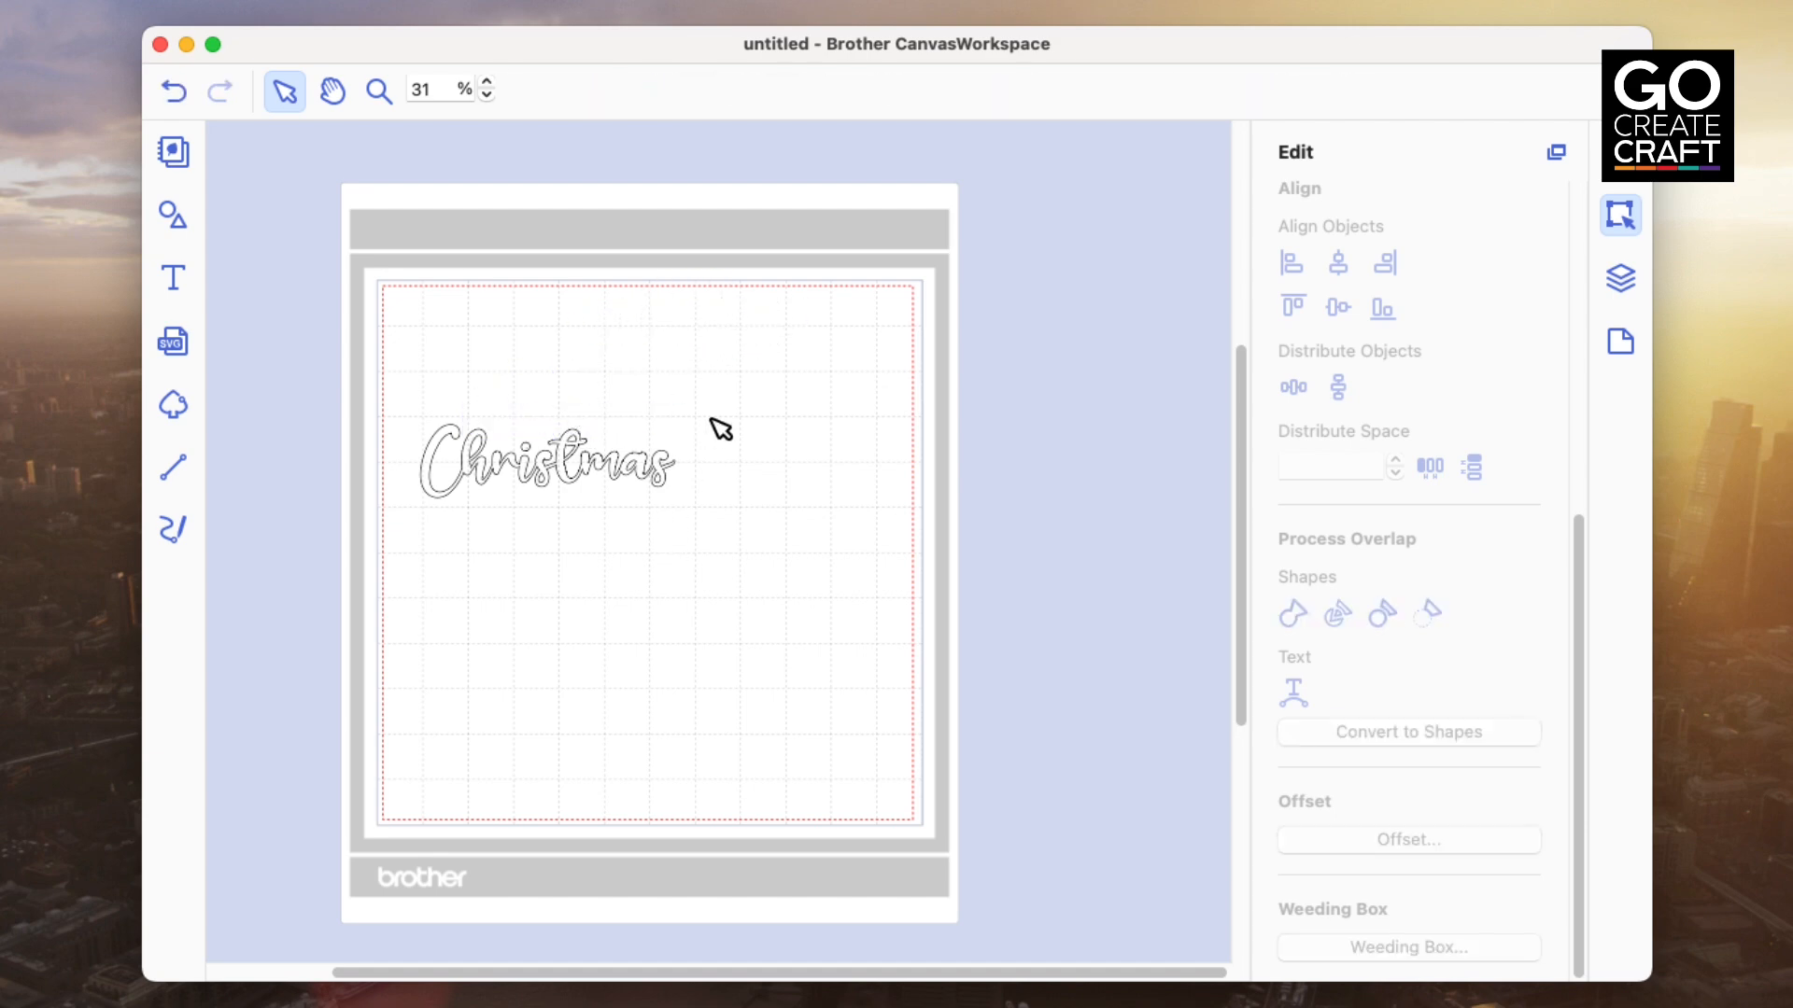
click(667, 474)
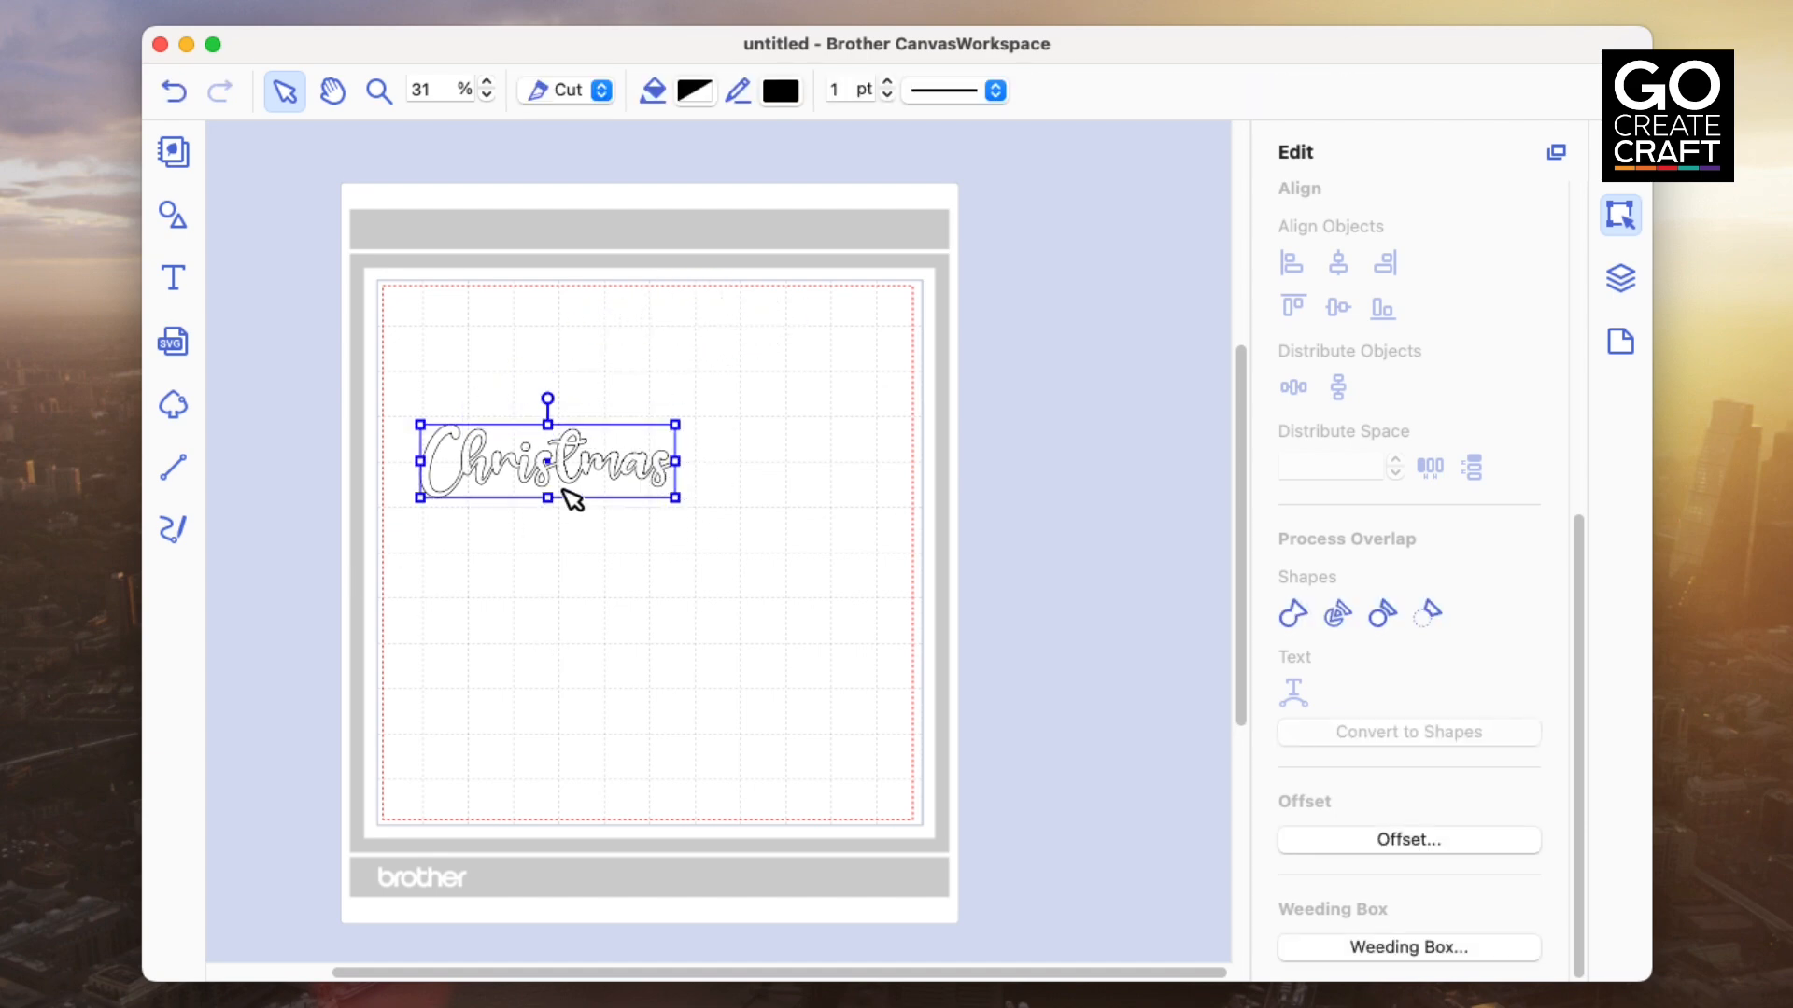
Move the Christmas shape to the mat's upper-right corner and add new text reading Christmas in the mat's lower half
drag(651, 473, 867, 350)
click(681, 552)
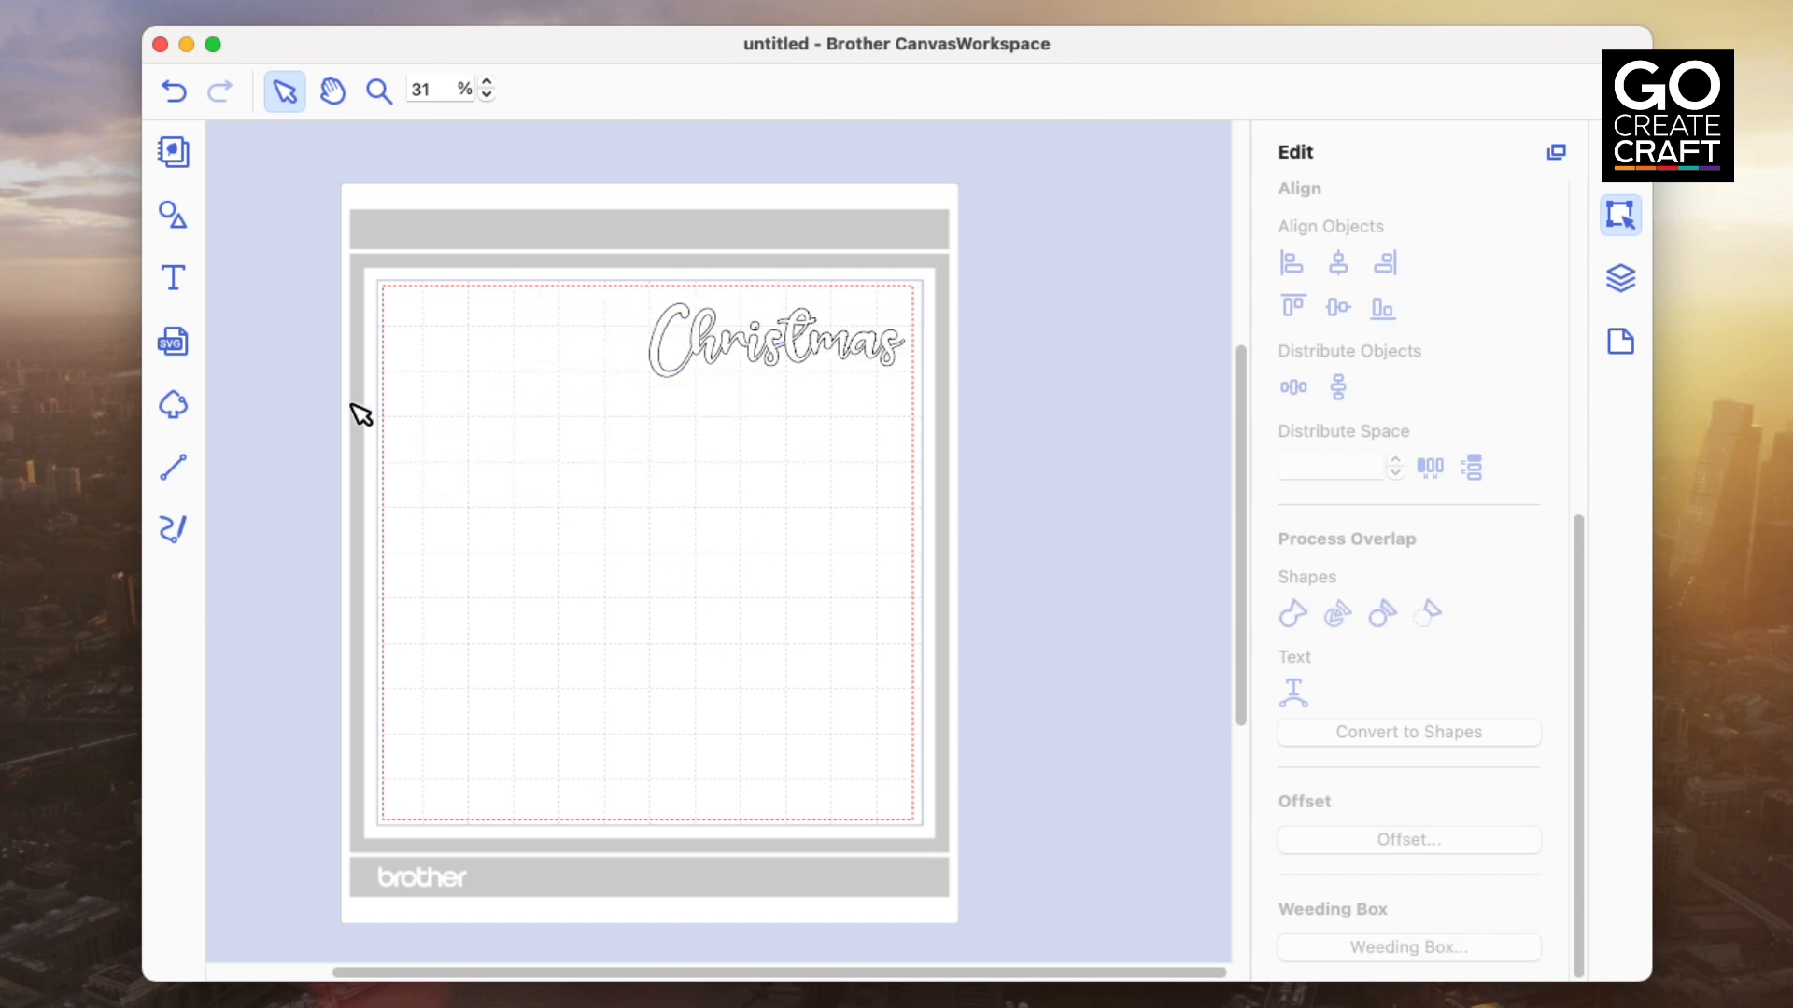
click(173, 277)
click(563, 656)
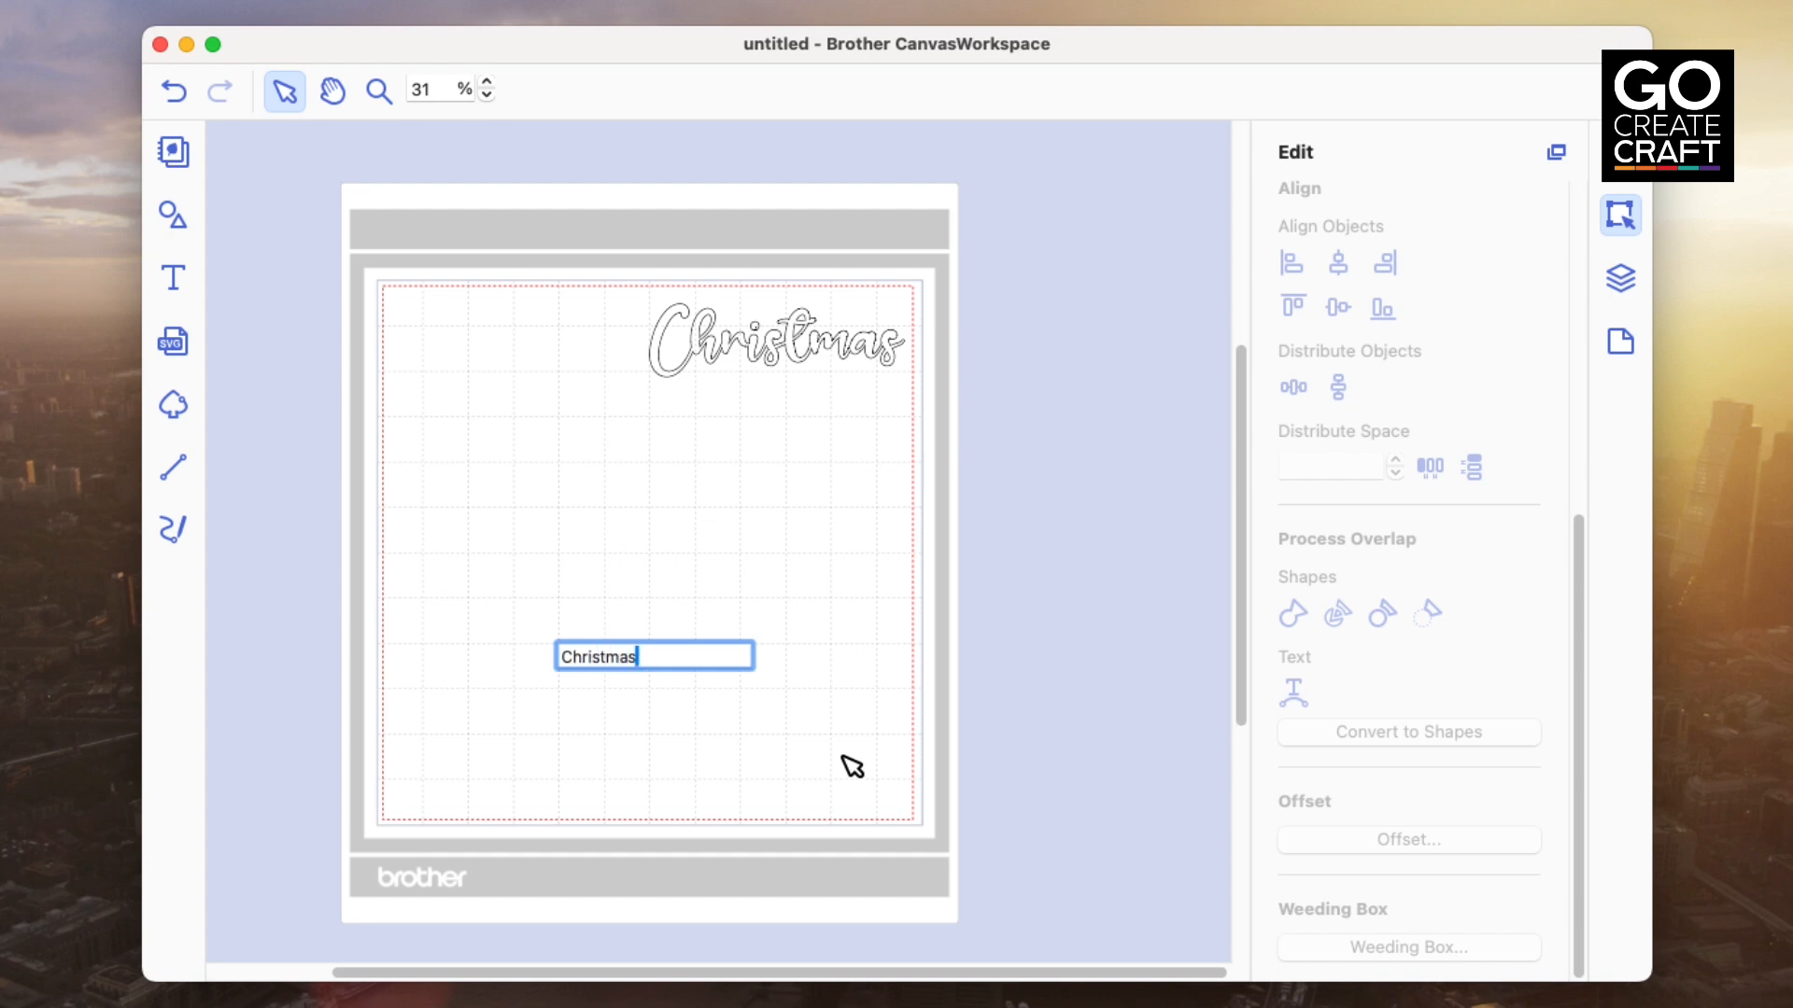
click(843, 757)
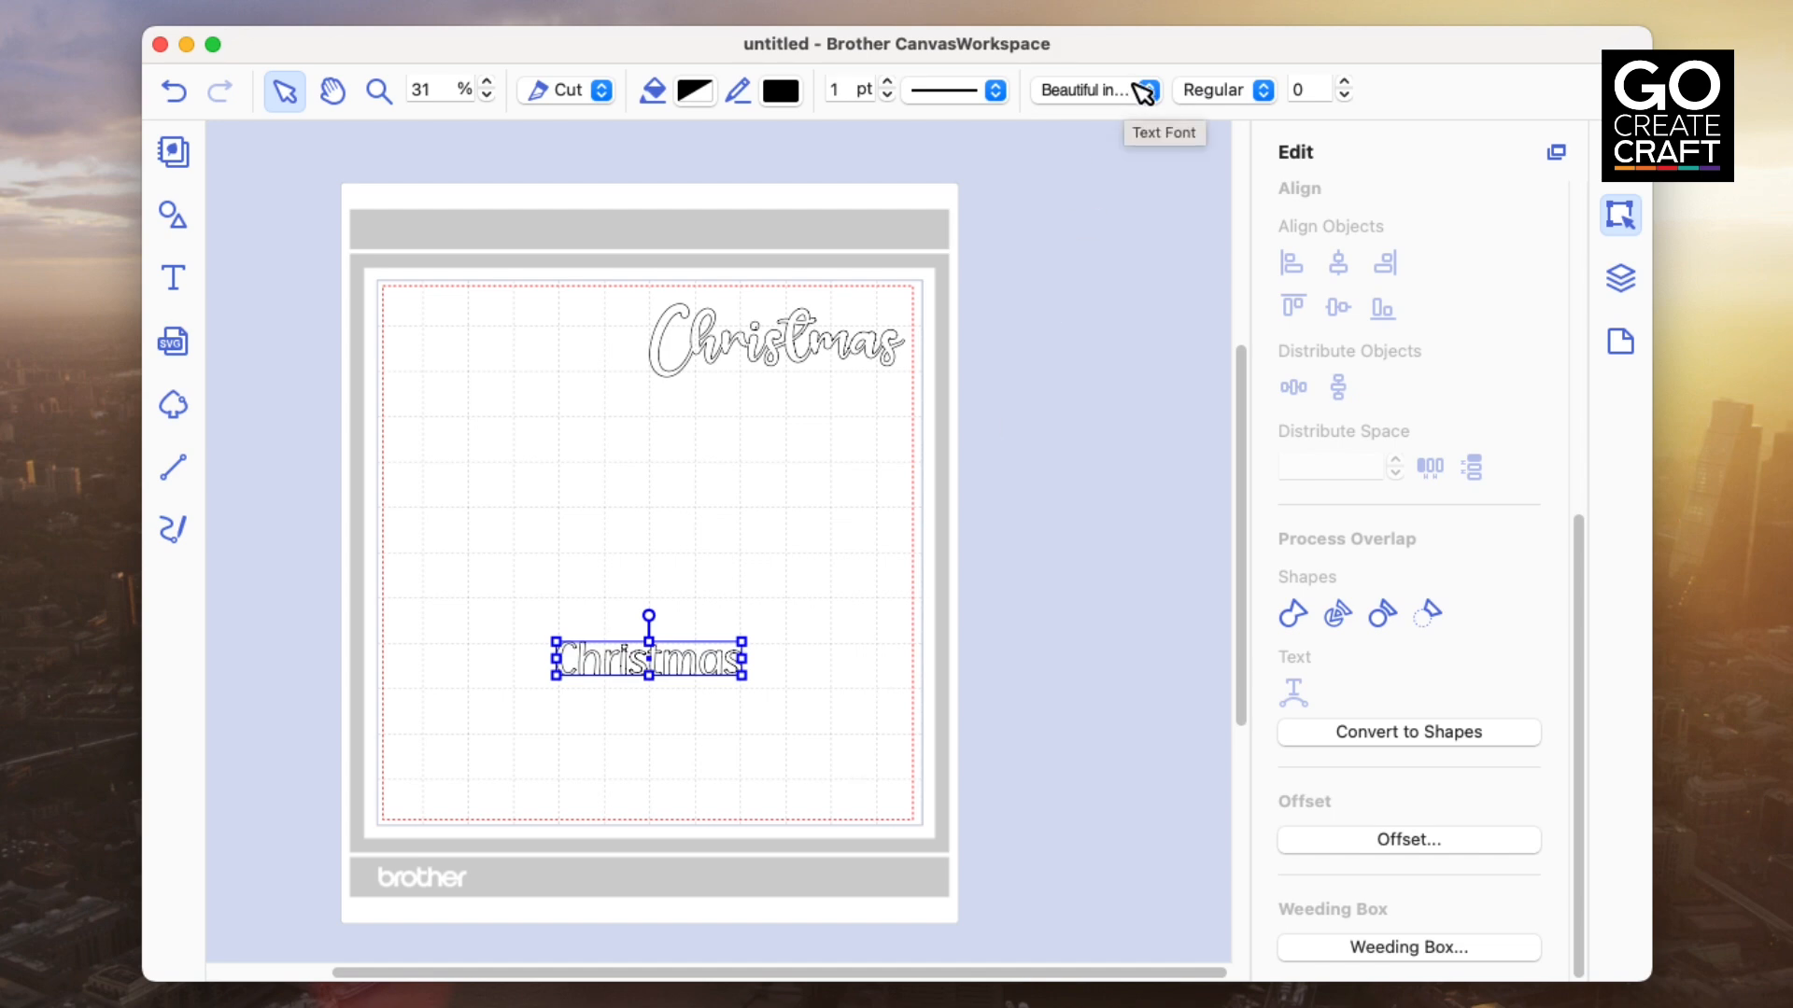
Set the new Christmas text's font to Farmhouse Christmas
click(1158, 91)
scroll(1067, 808, down, 15)
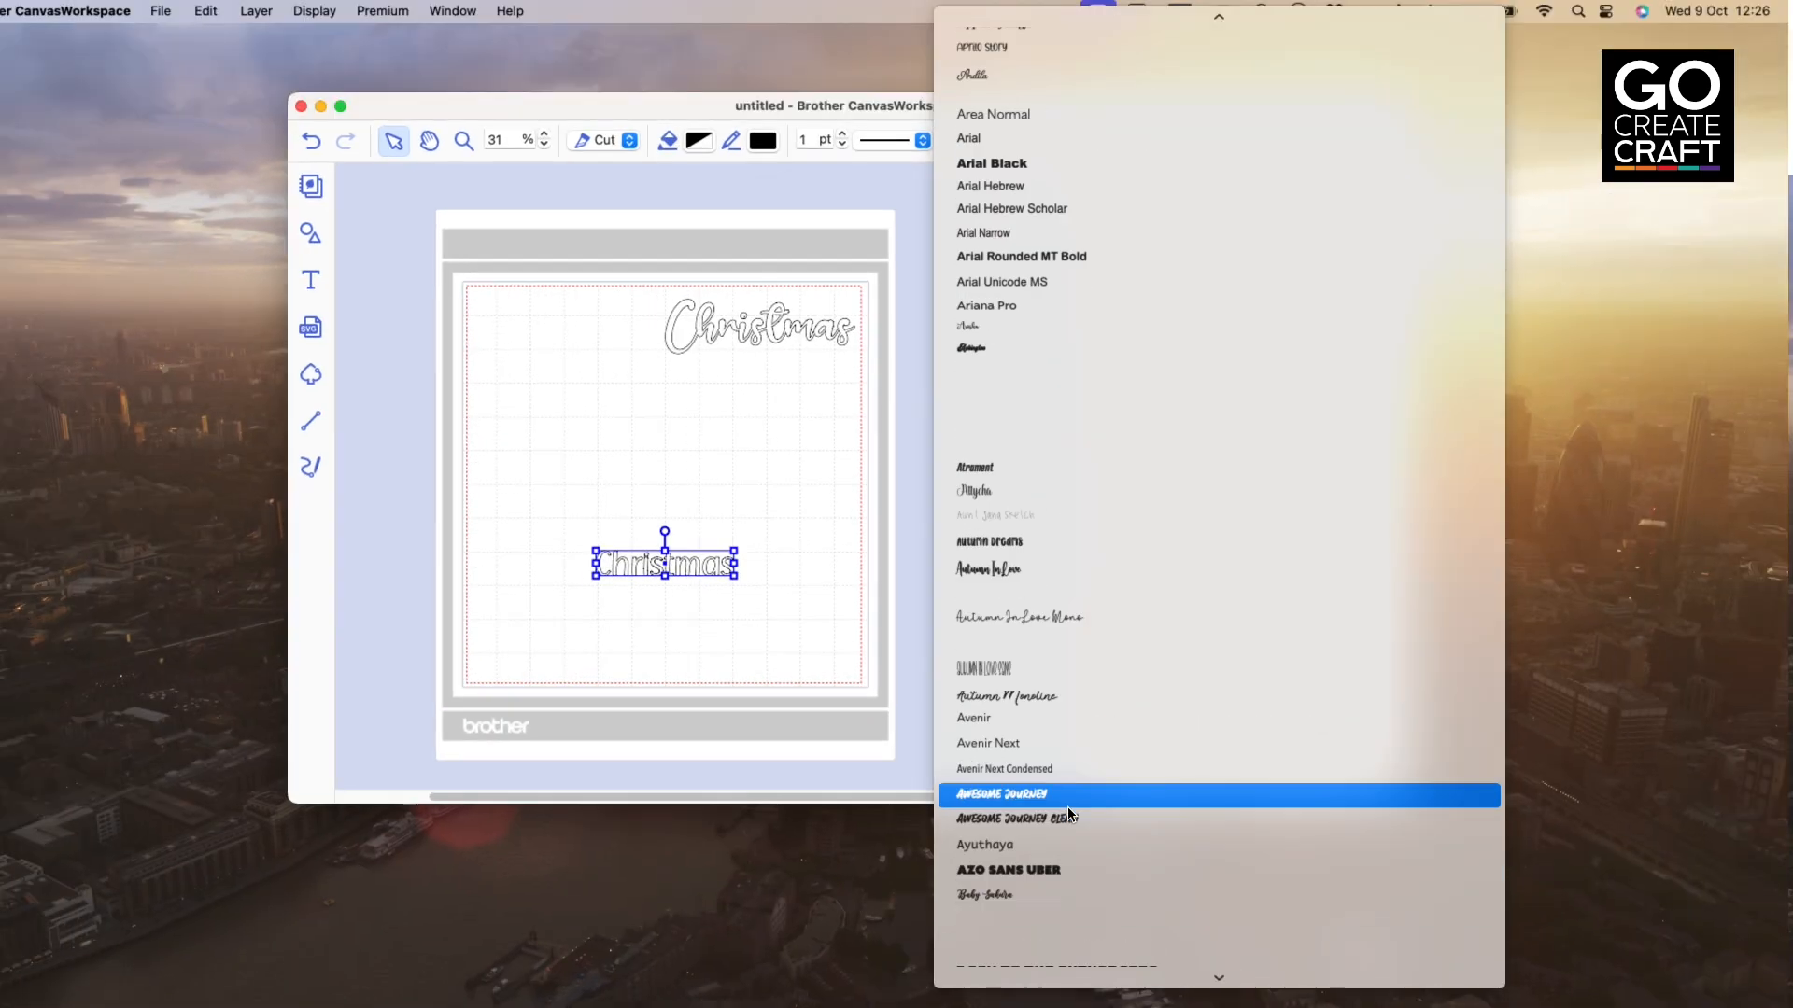
scroll(1067, 815, down, 20)
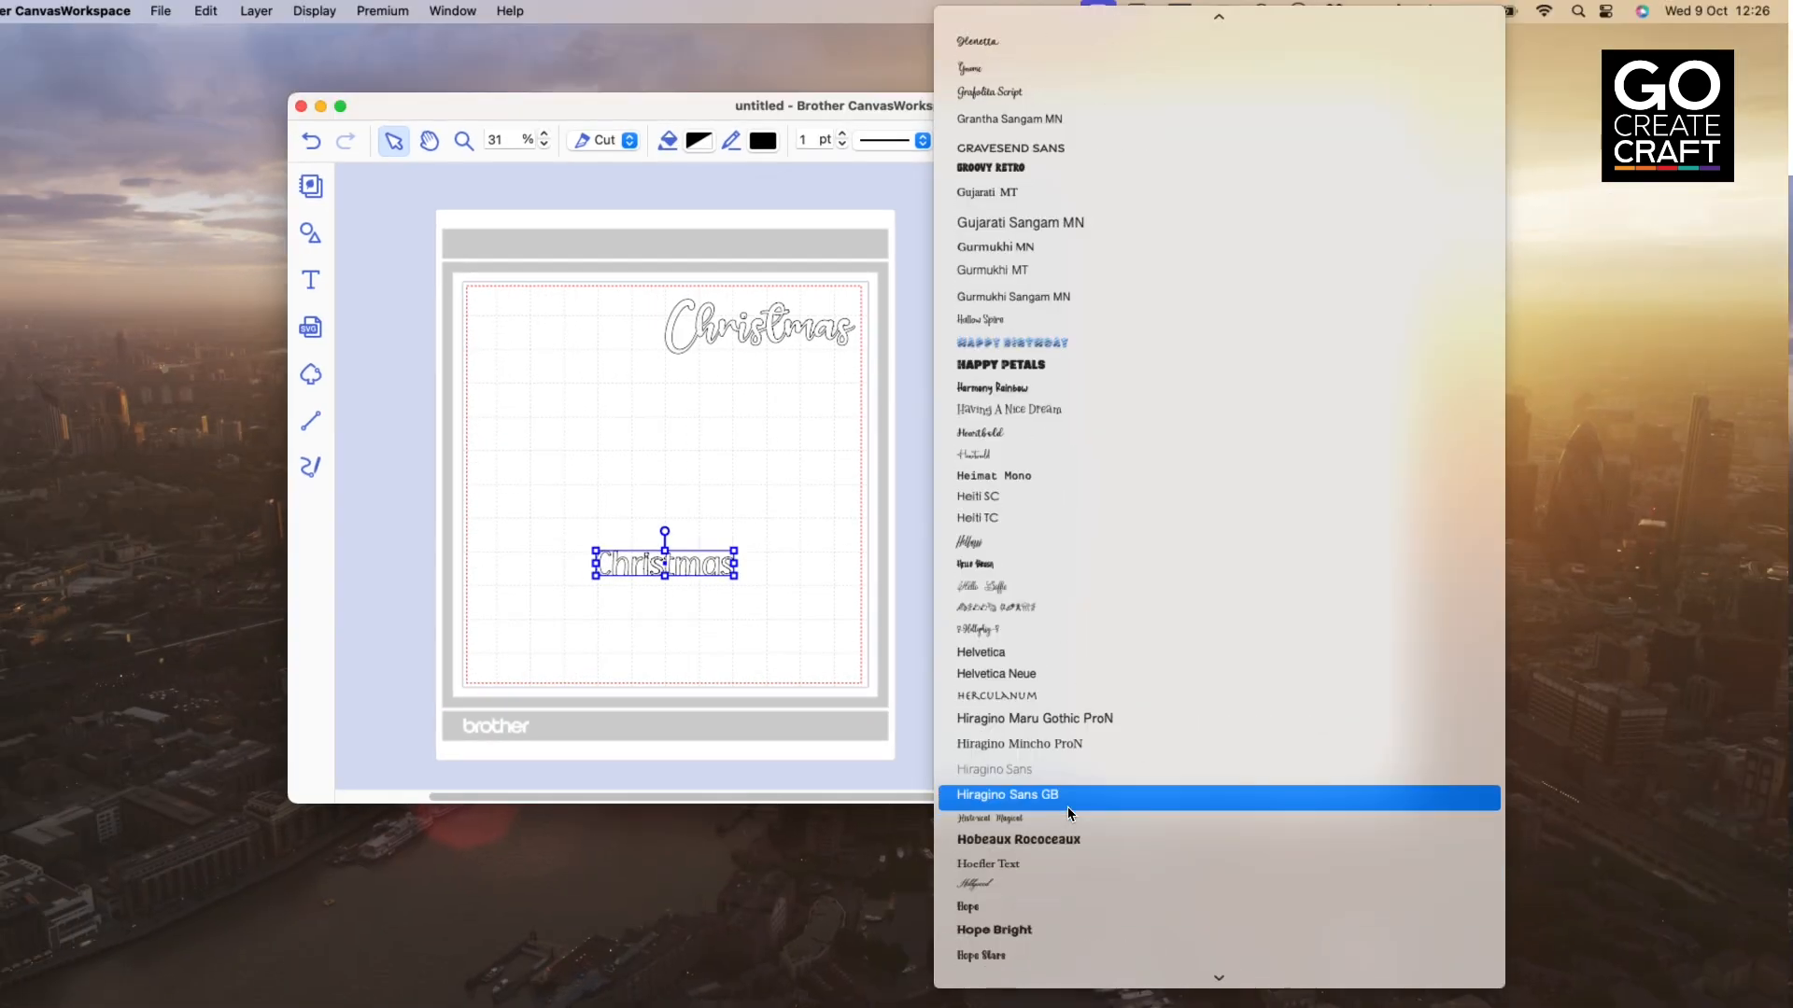
scroll(1013, 495, up, 15)
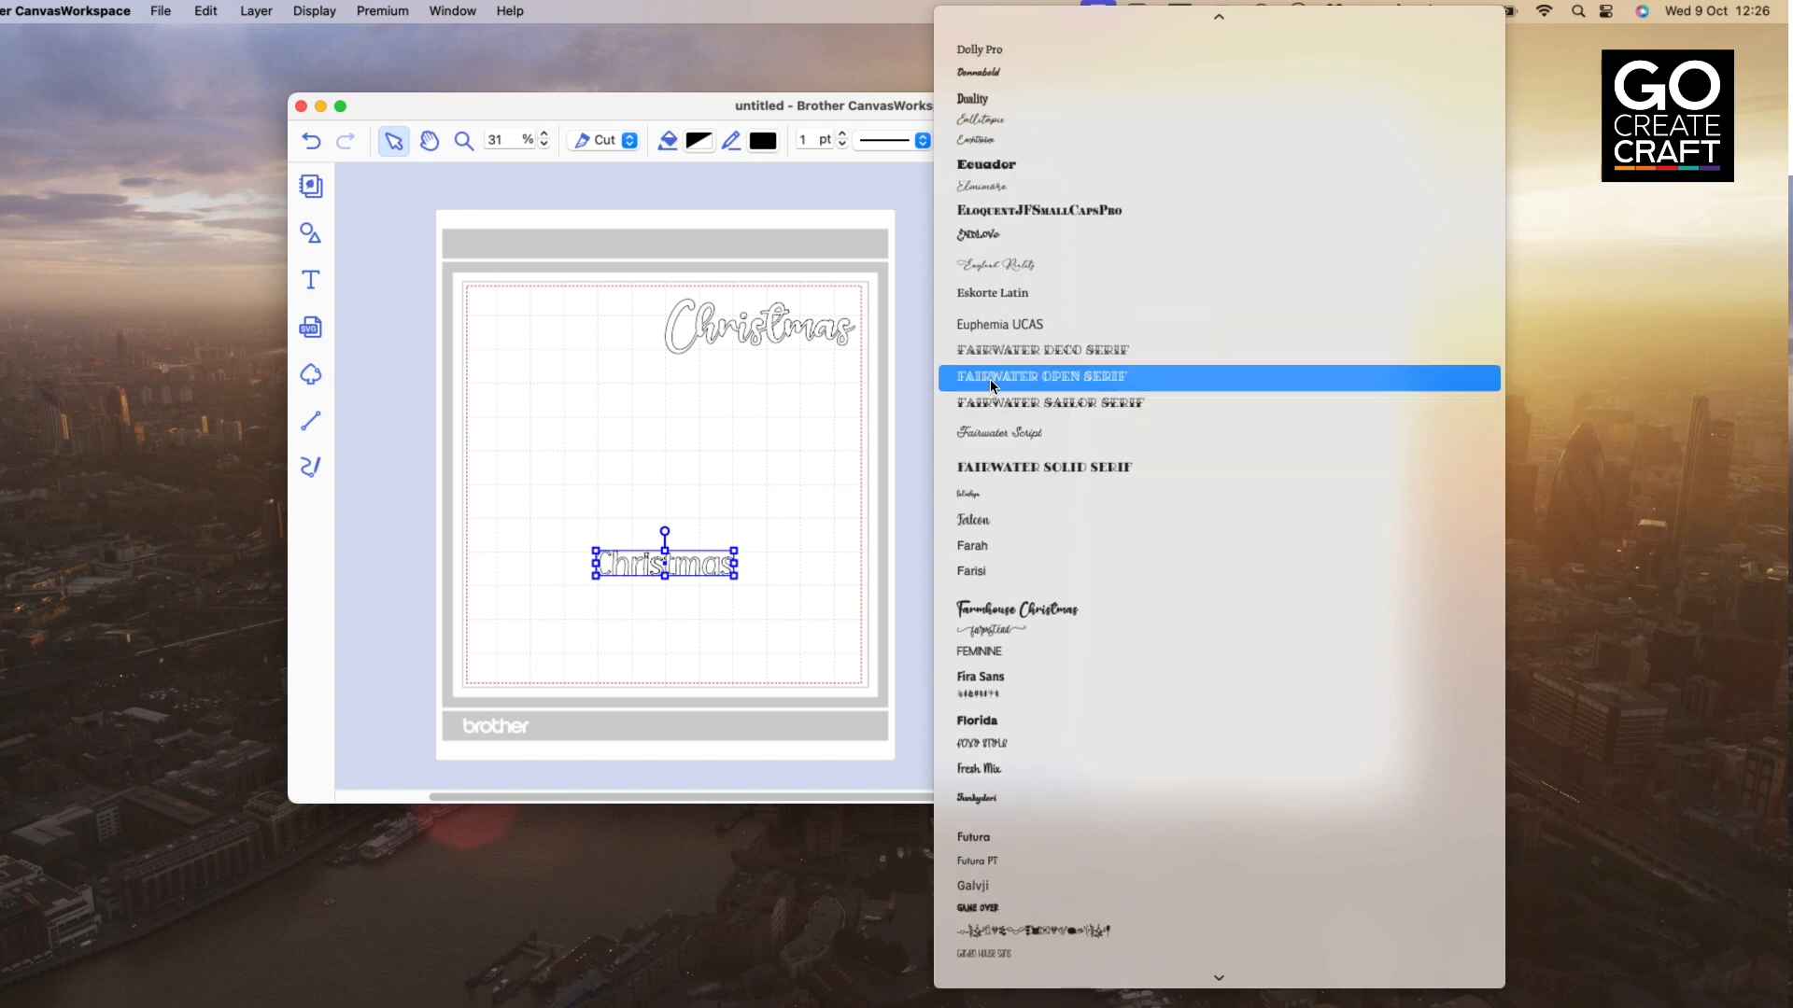
click(997, 607)
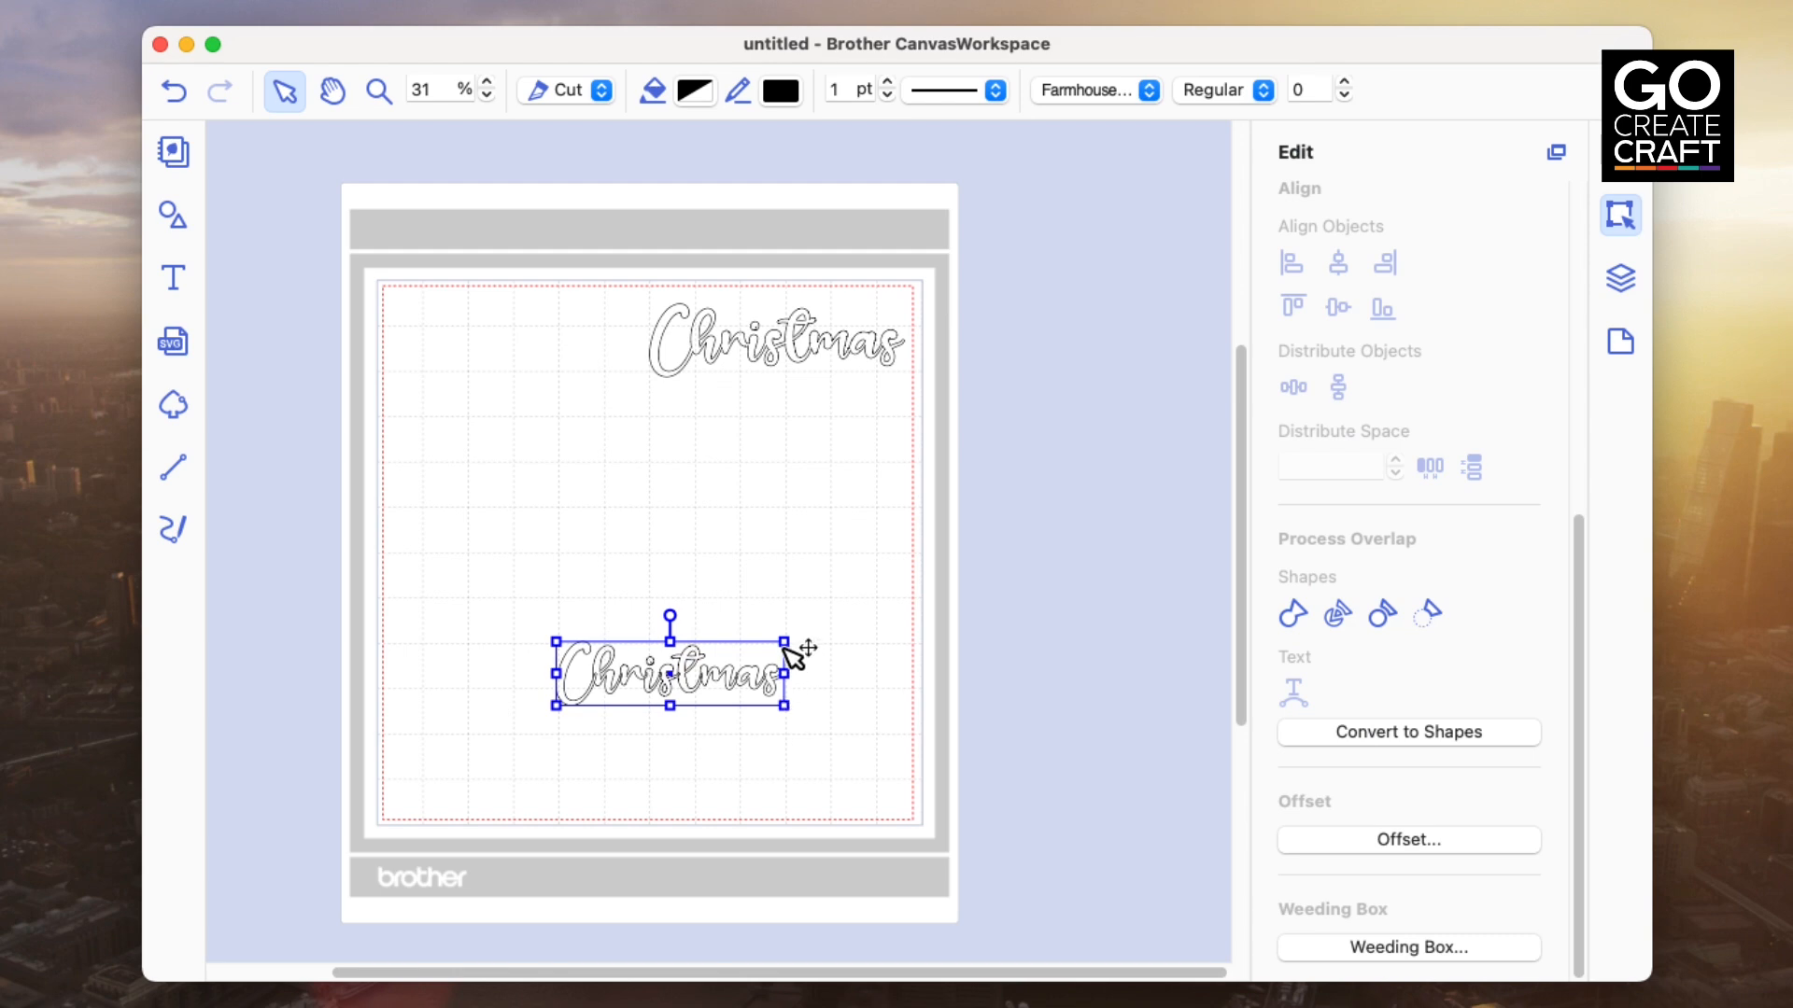
Enlarge the new Christmas text to about twice its size across the mat's middle and set its character spacing to -1
drag(784, 640, 996, 575)
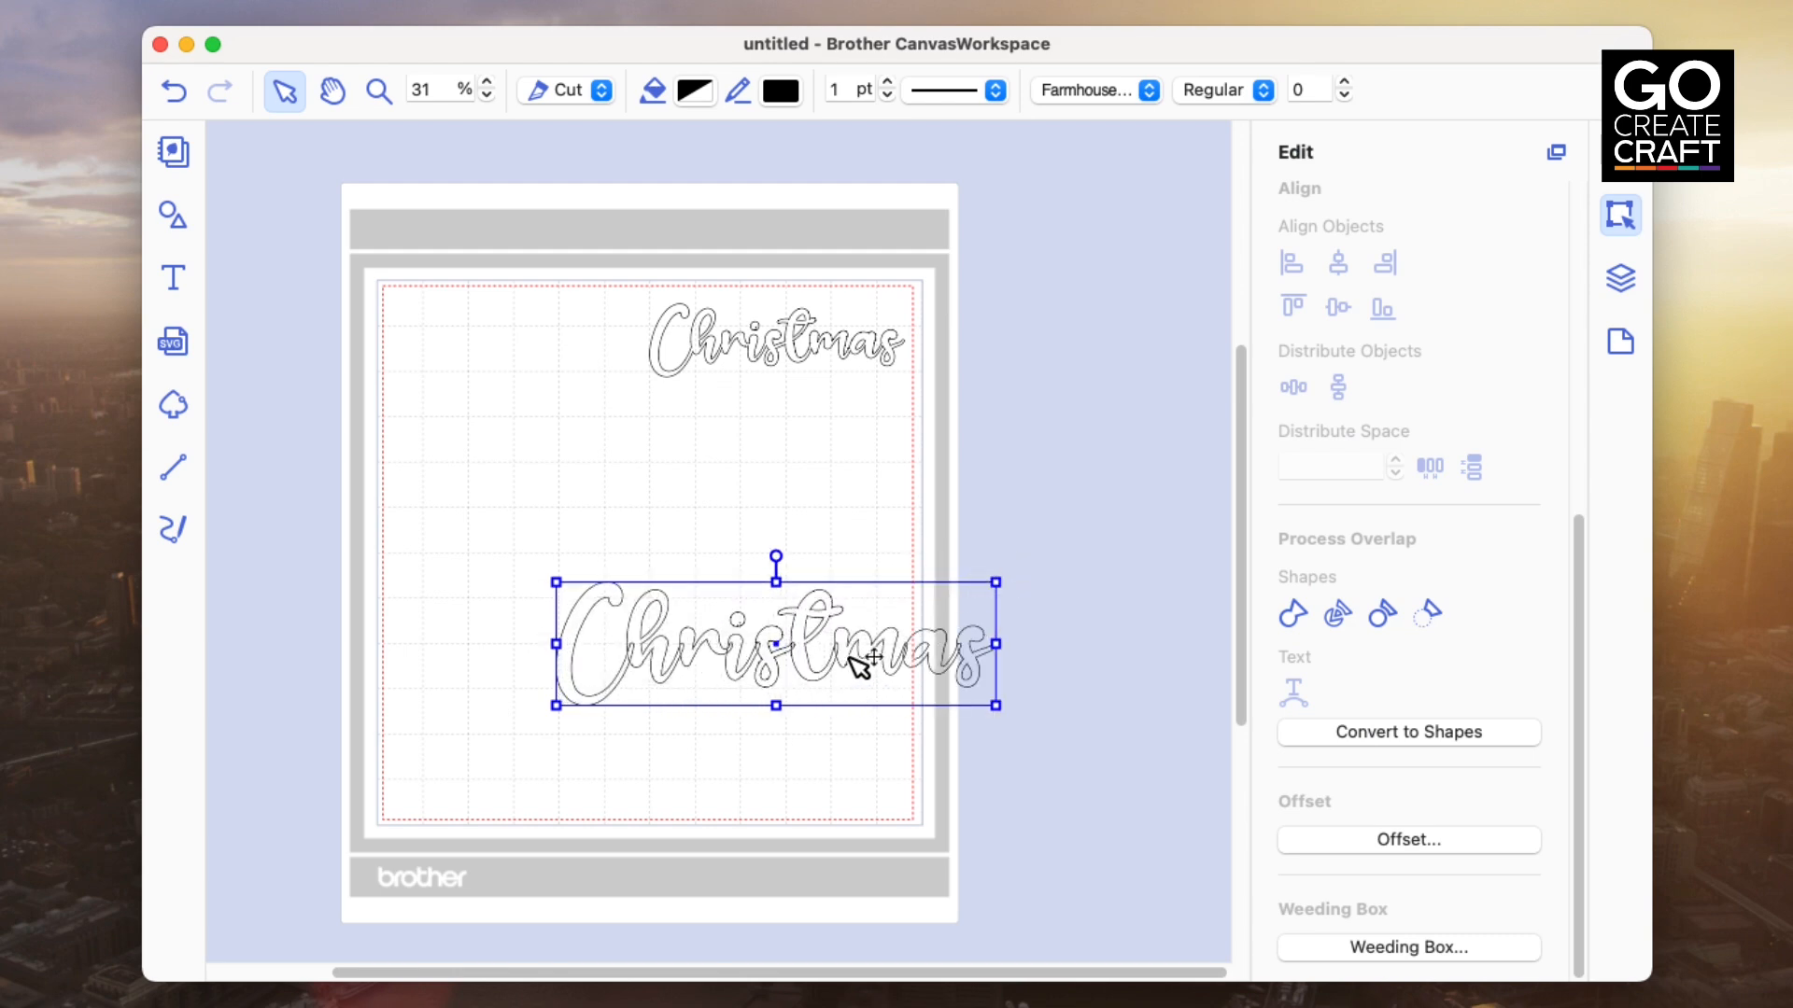
drag(854, 664, 710, 602)
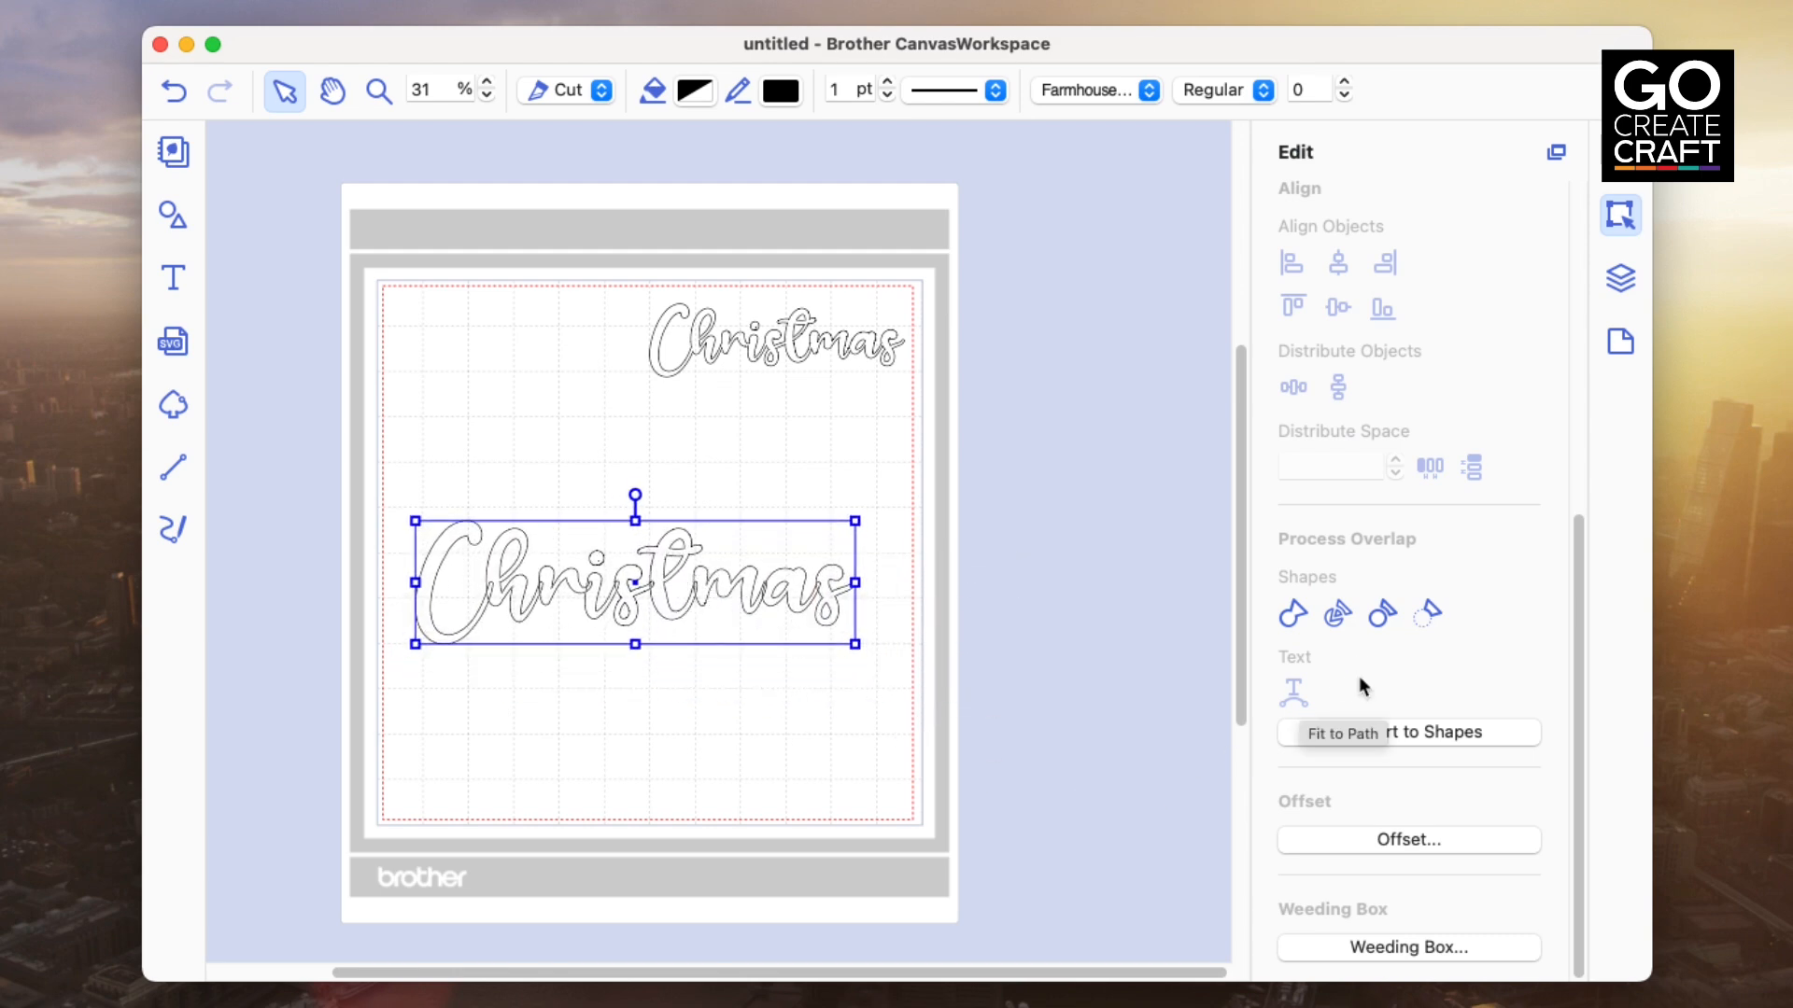
click(1621, 217)
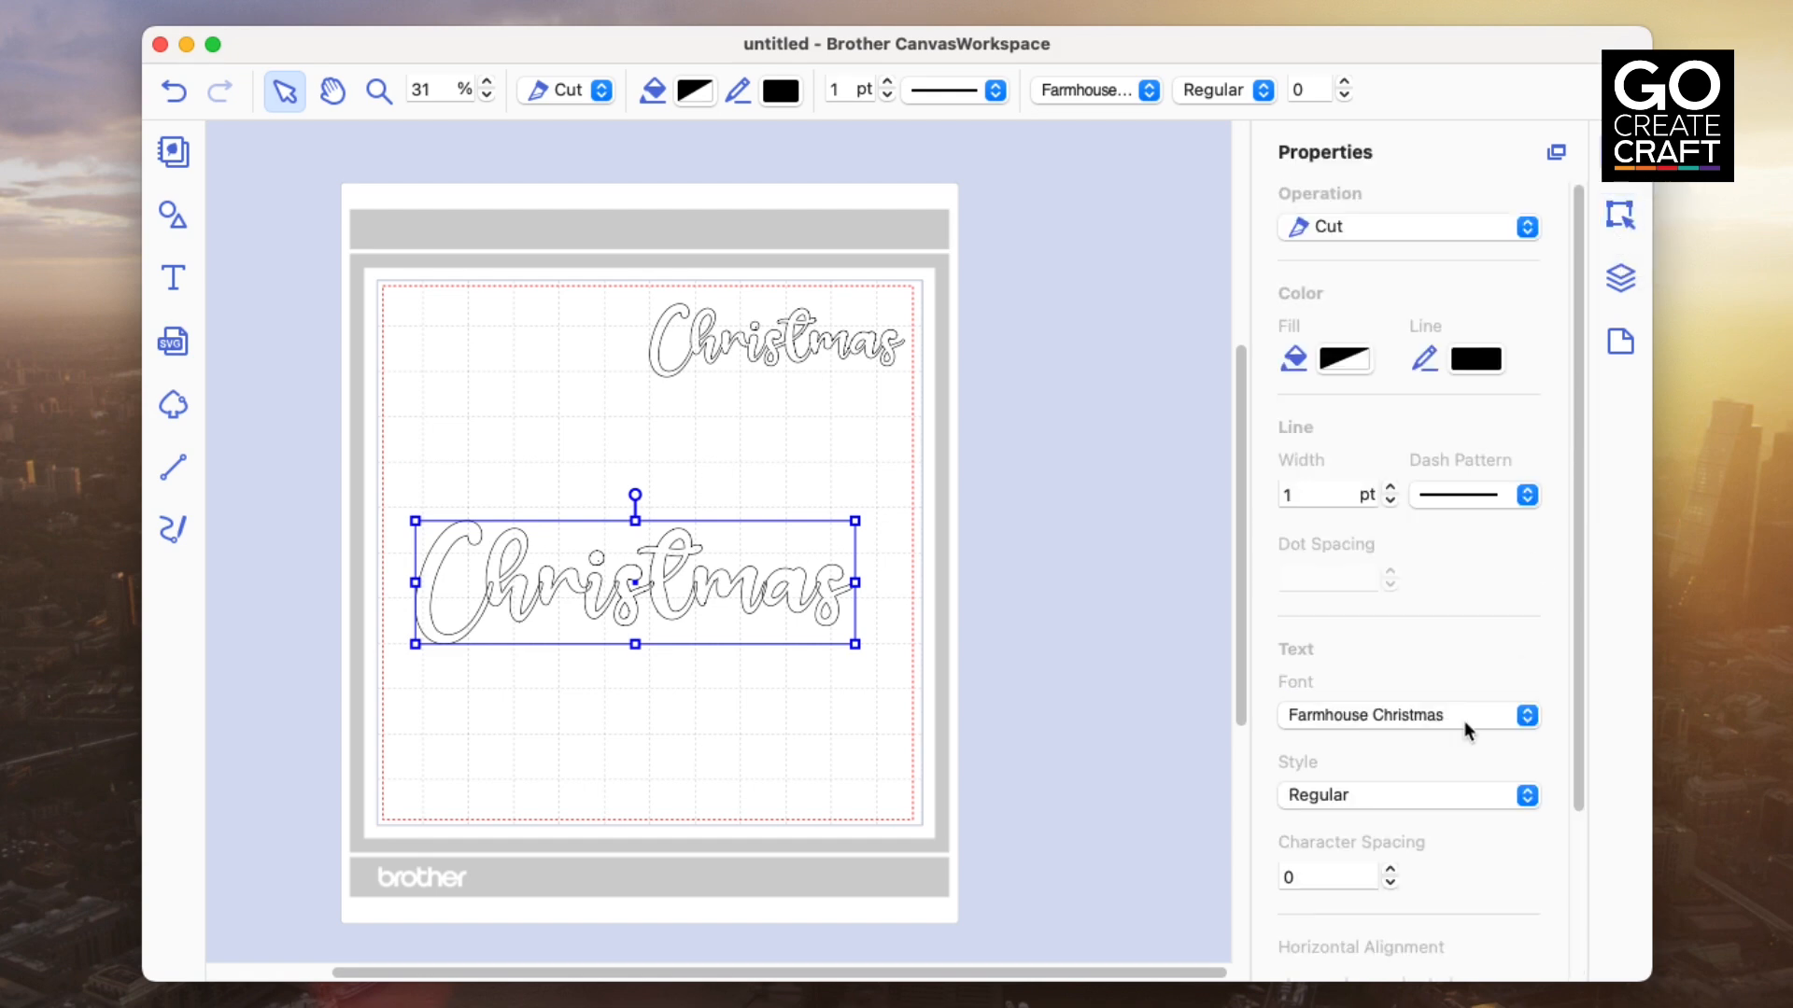
click(1390, 883)
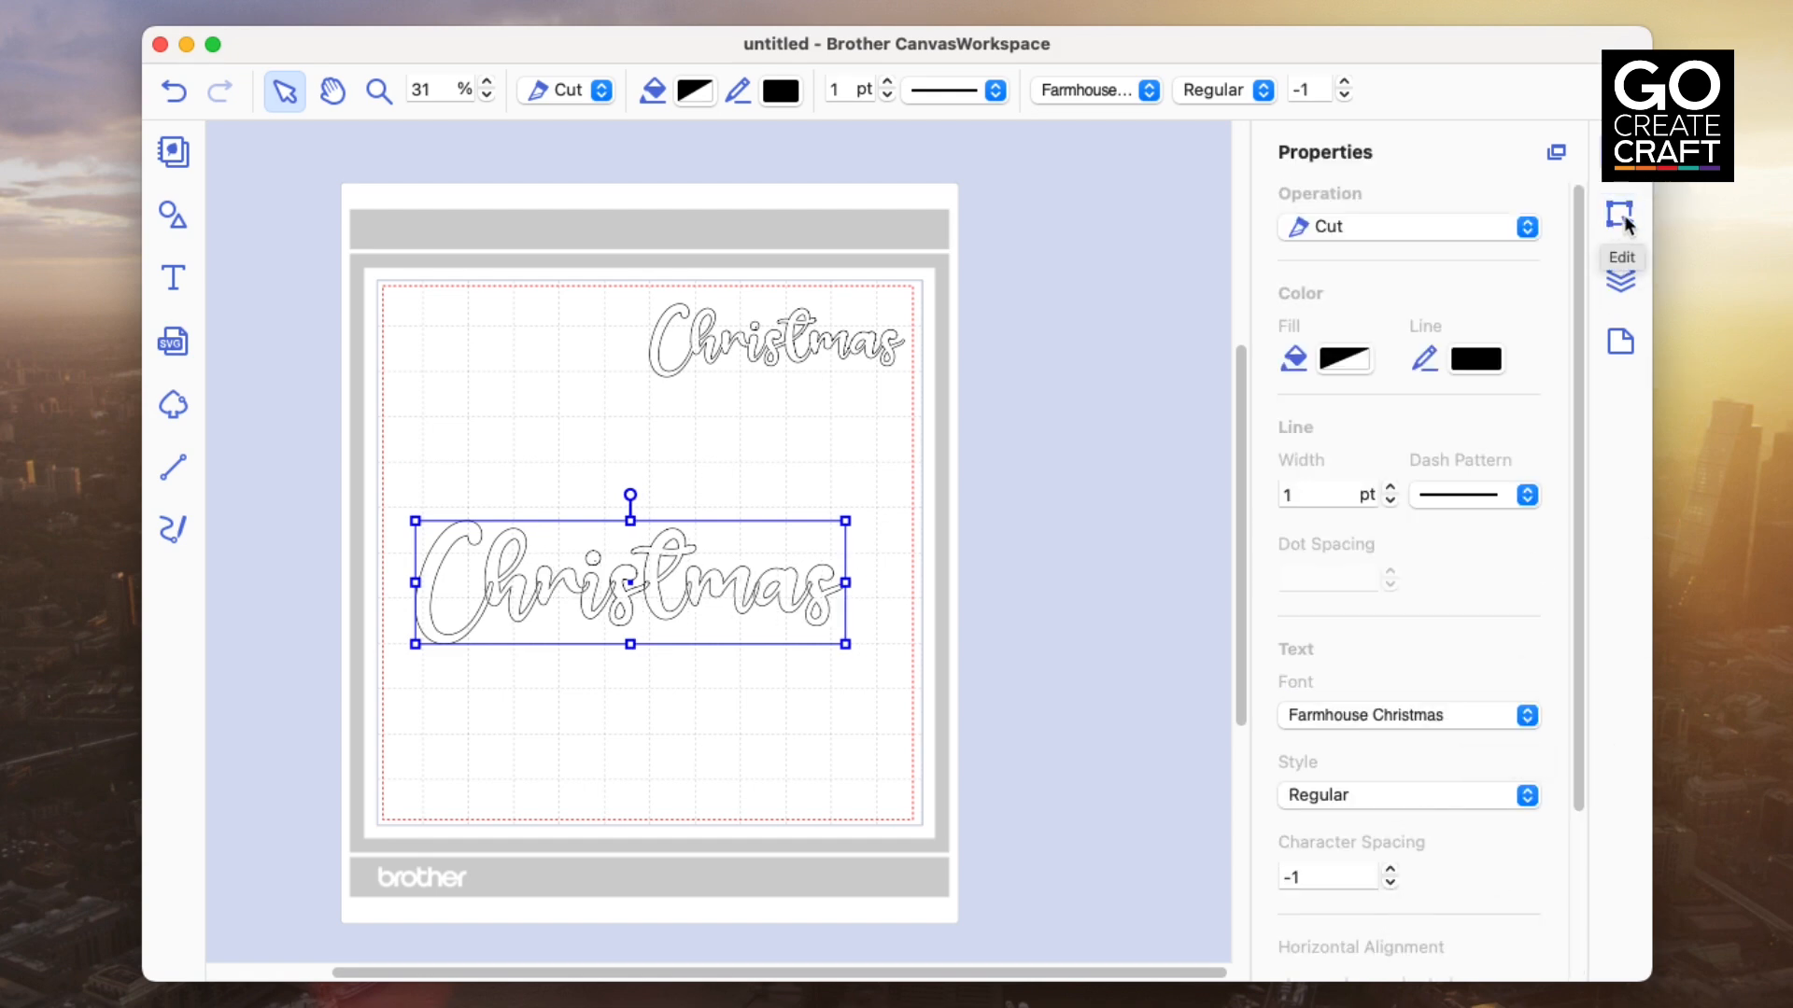
Rename the larger Christmas text's layer as Farmhouse Christmas
click(1606, 283)
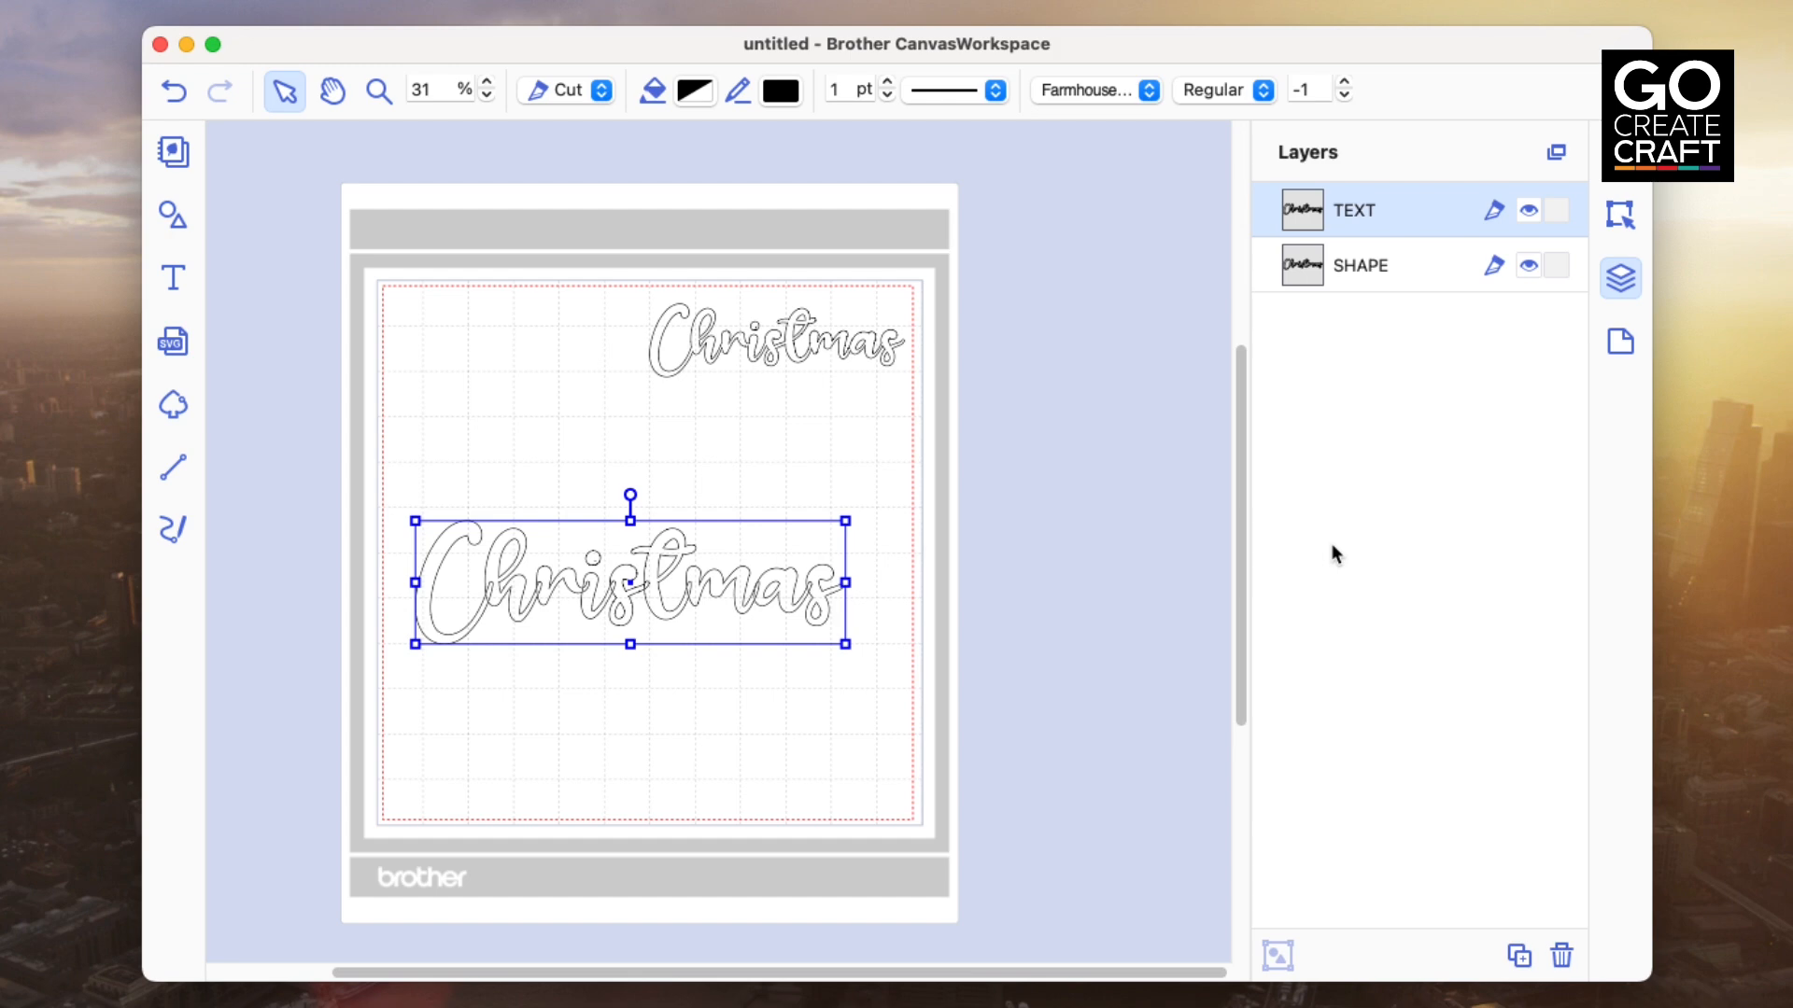
double_click(1341, 223)
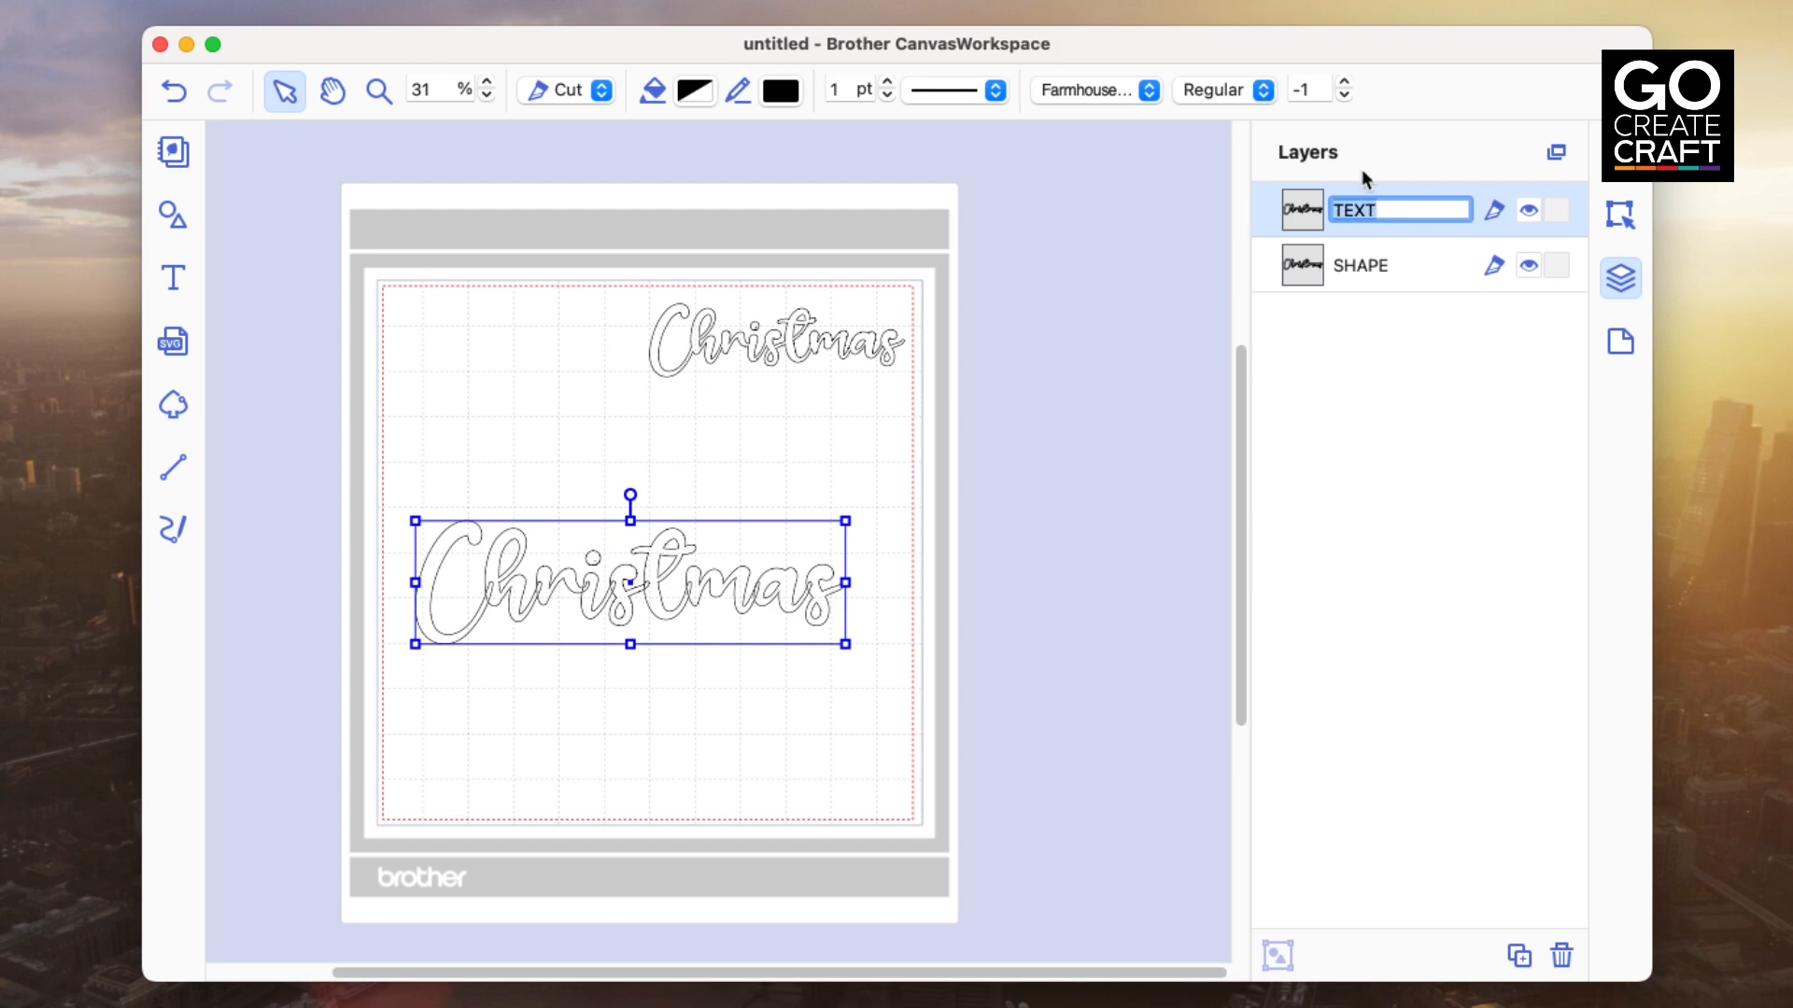
text(Farmhou)
text(se)
text( Christmas)
key(Return)
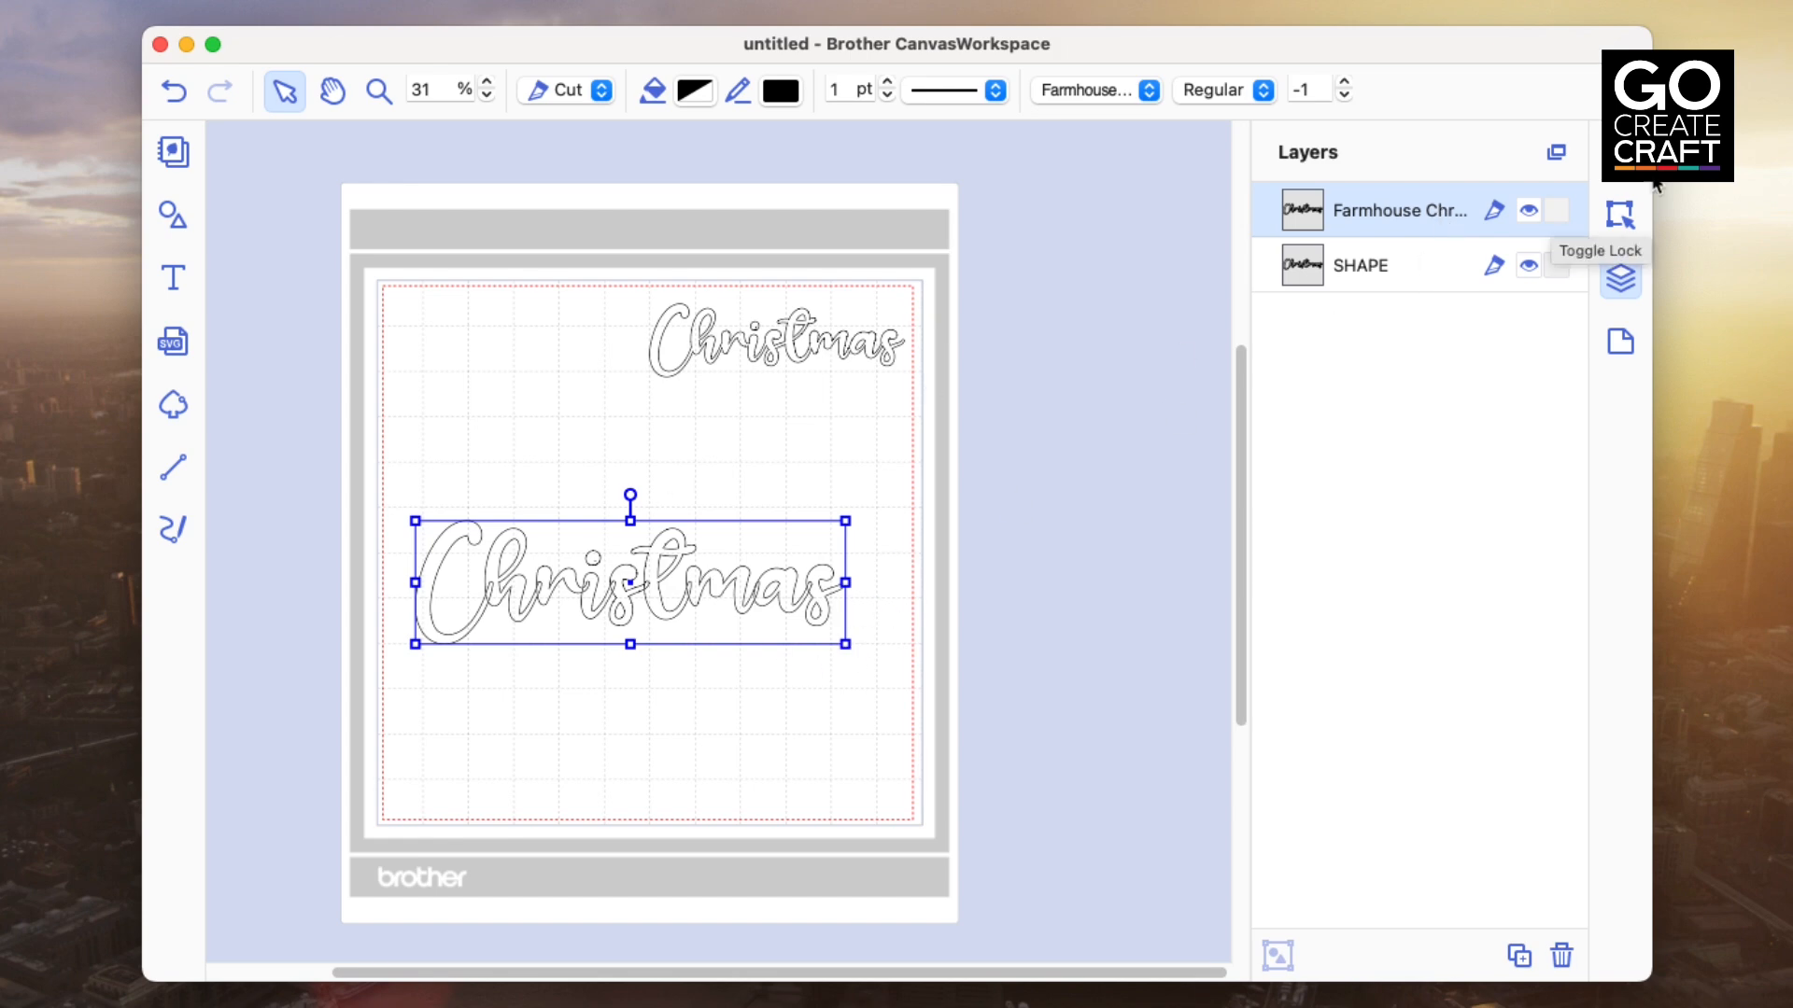
Turn the larger Christmas text into a single shape and name its layer Farmhouse Charistmas
click(1620, 215)
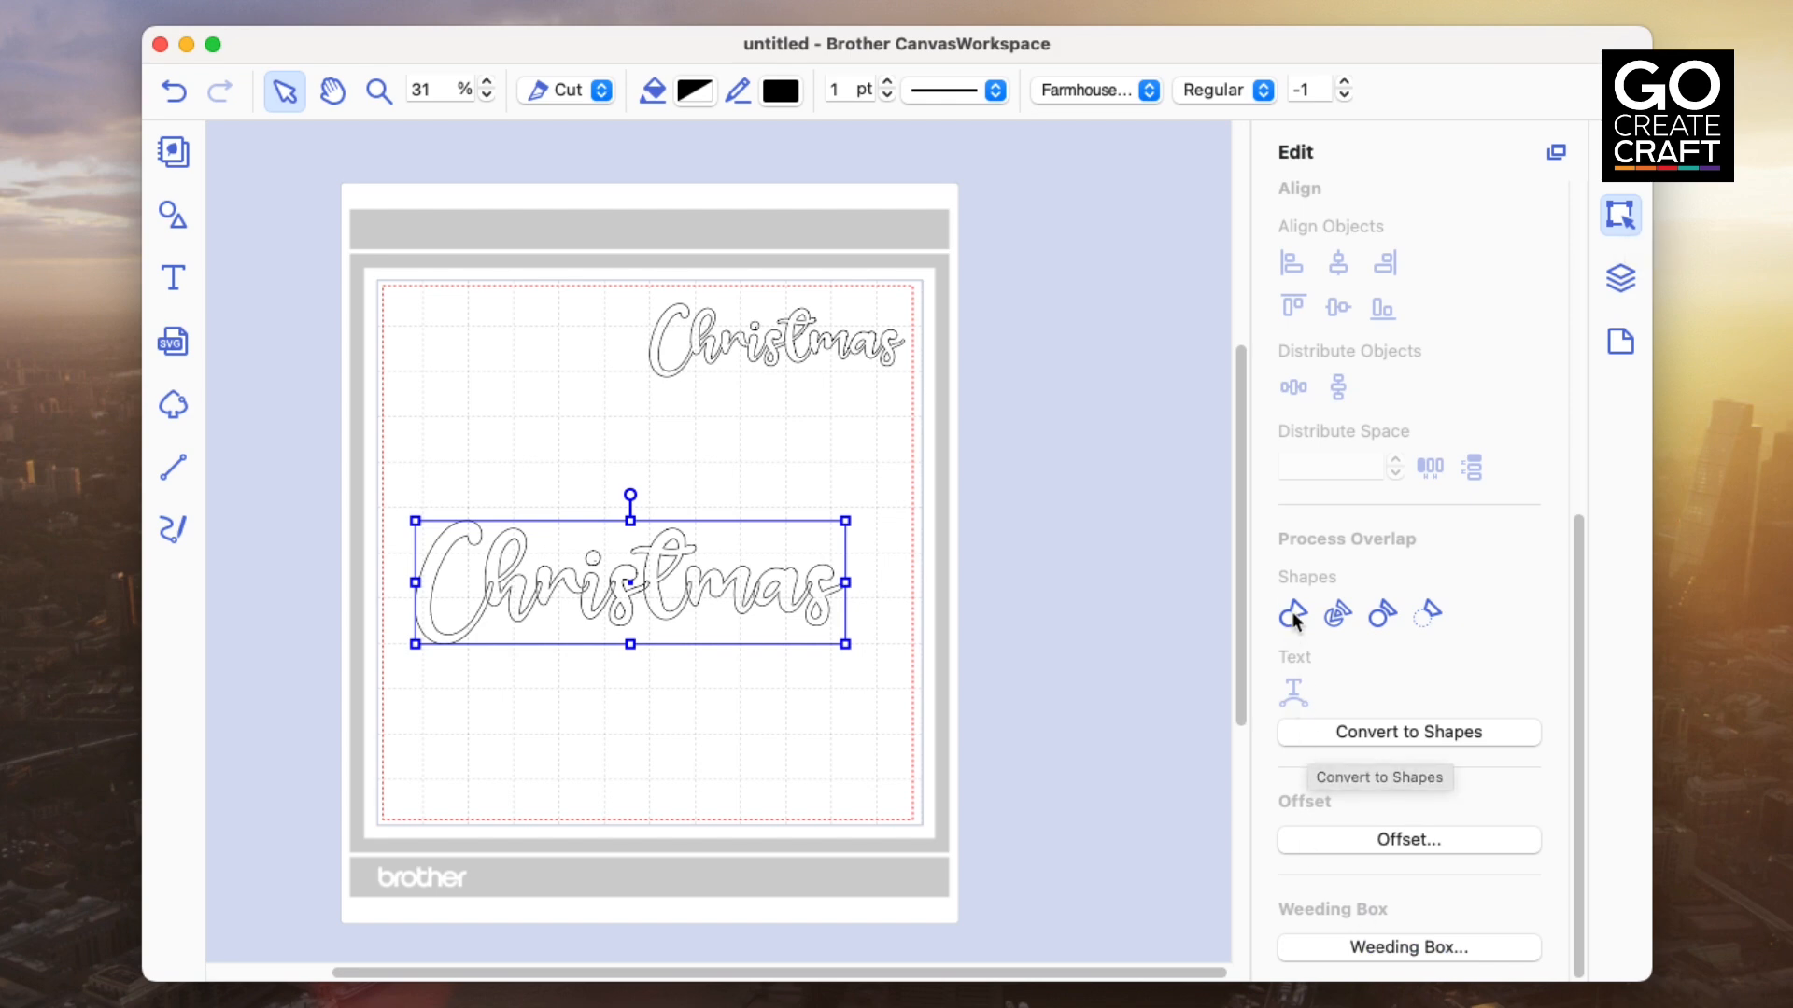
click(1319, 734)
click(1618, 290)
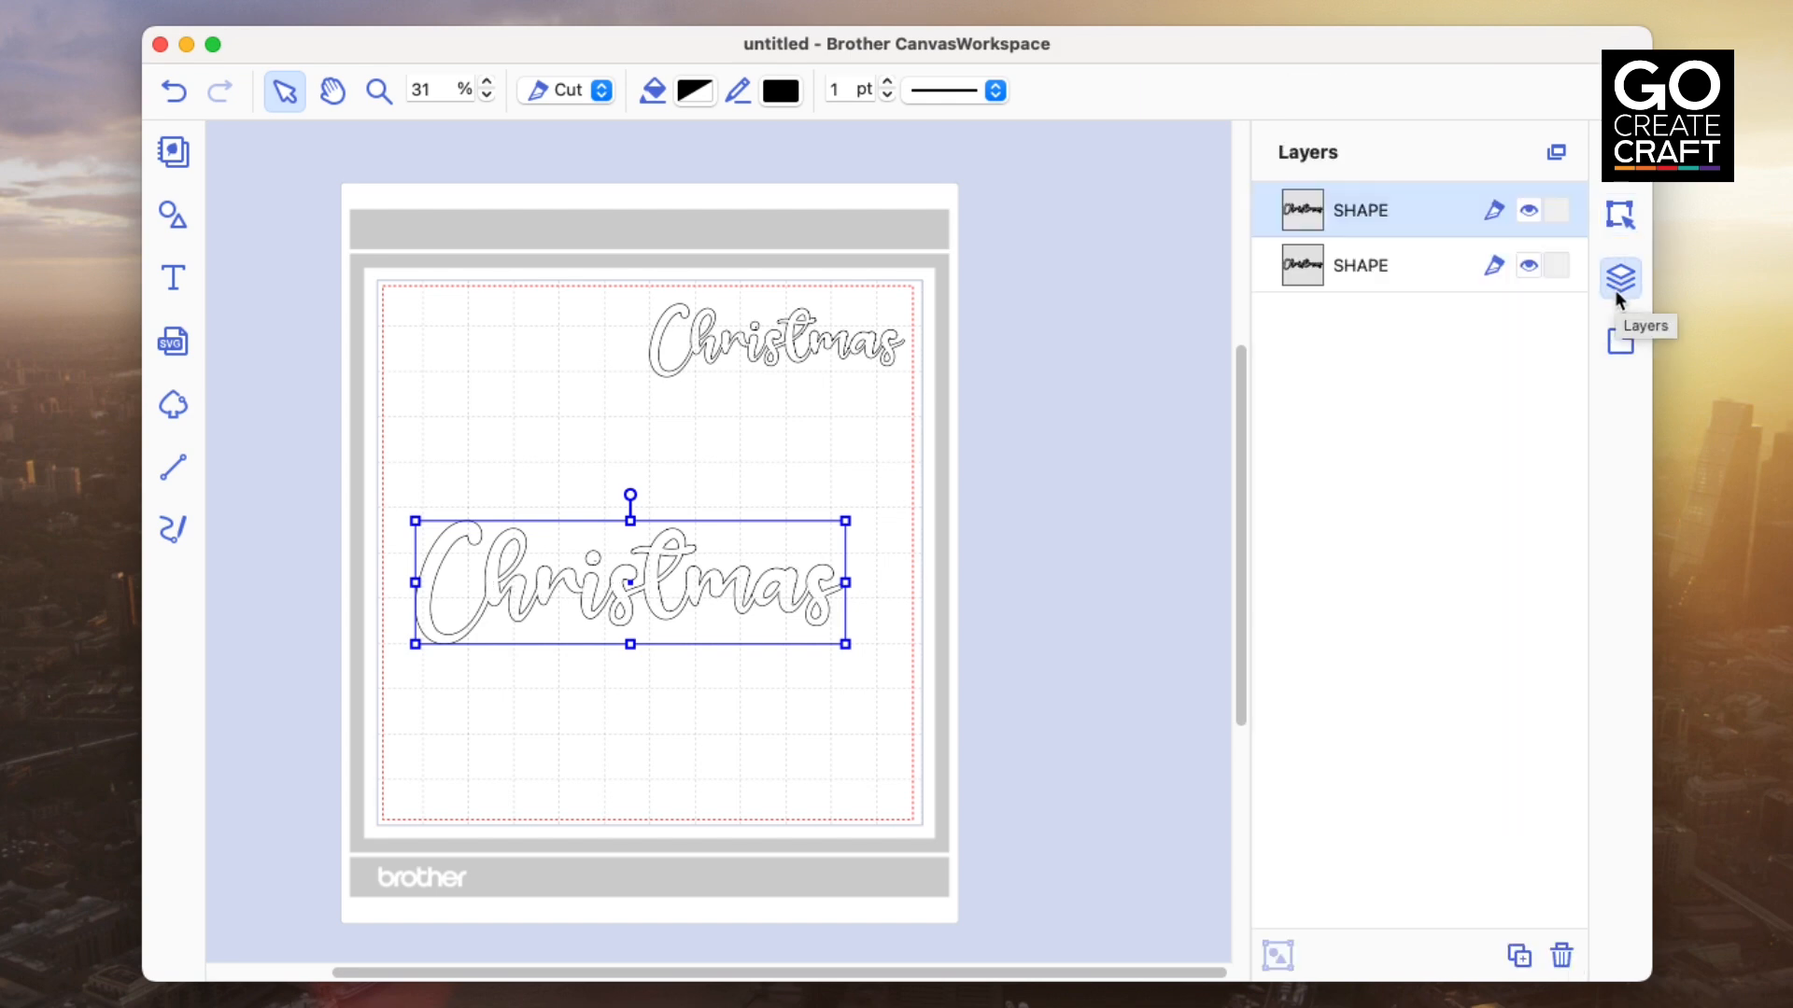
double_click(1364, 208)
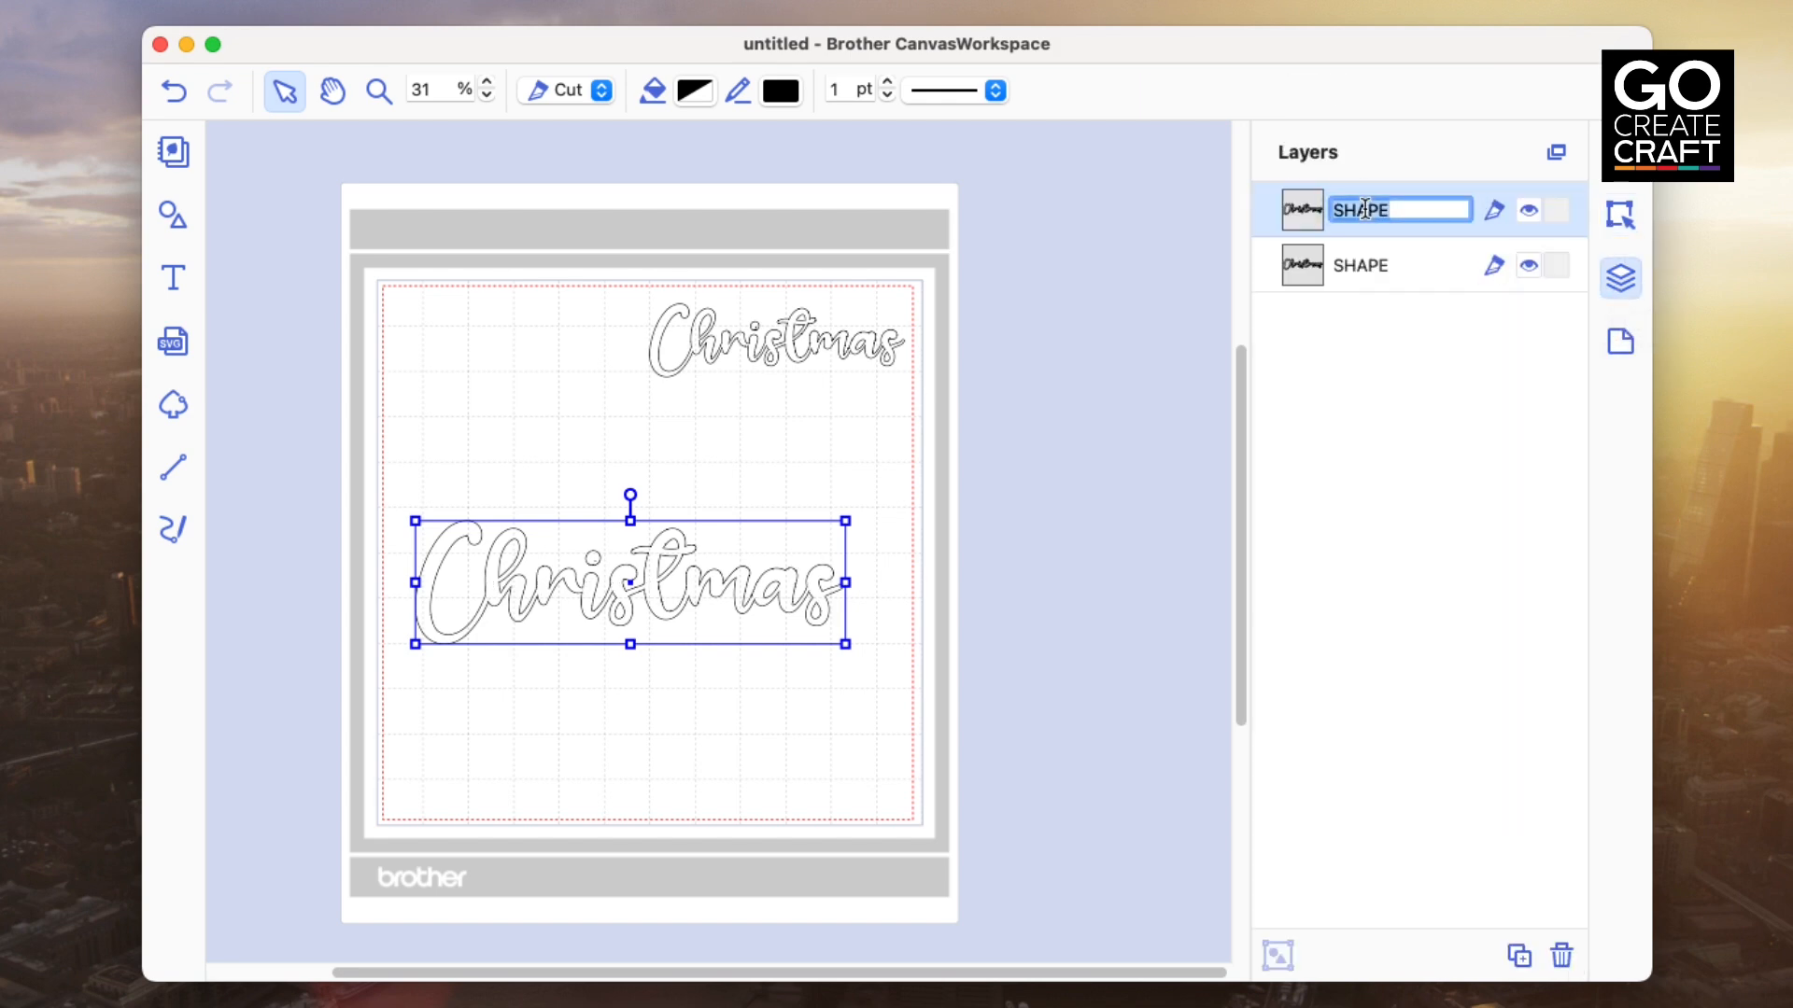
text(Farmhouse Charistmas)
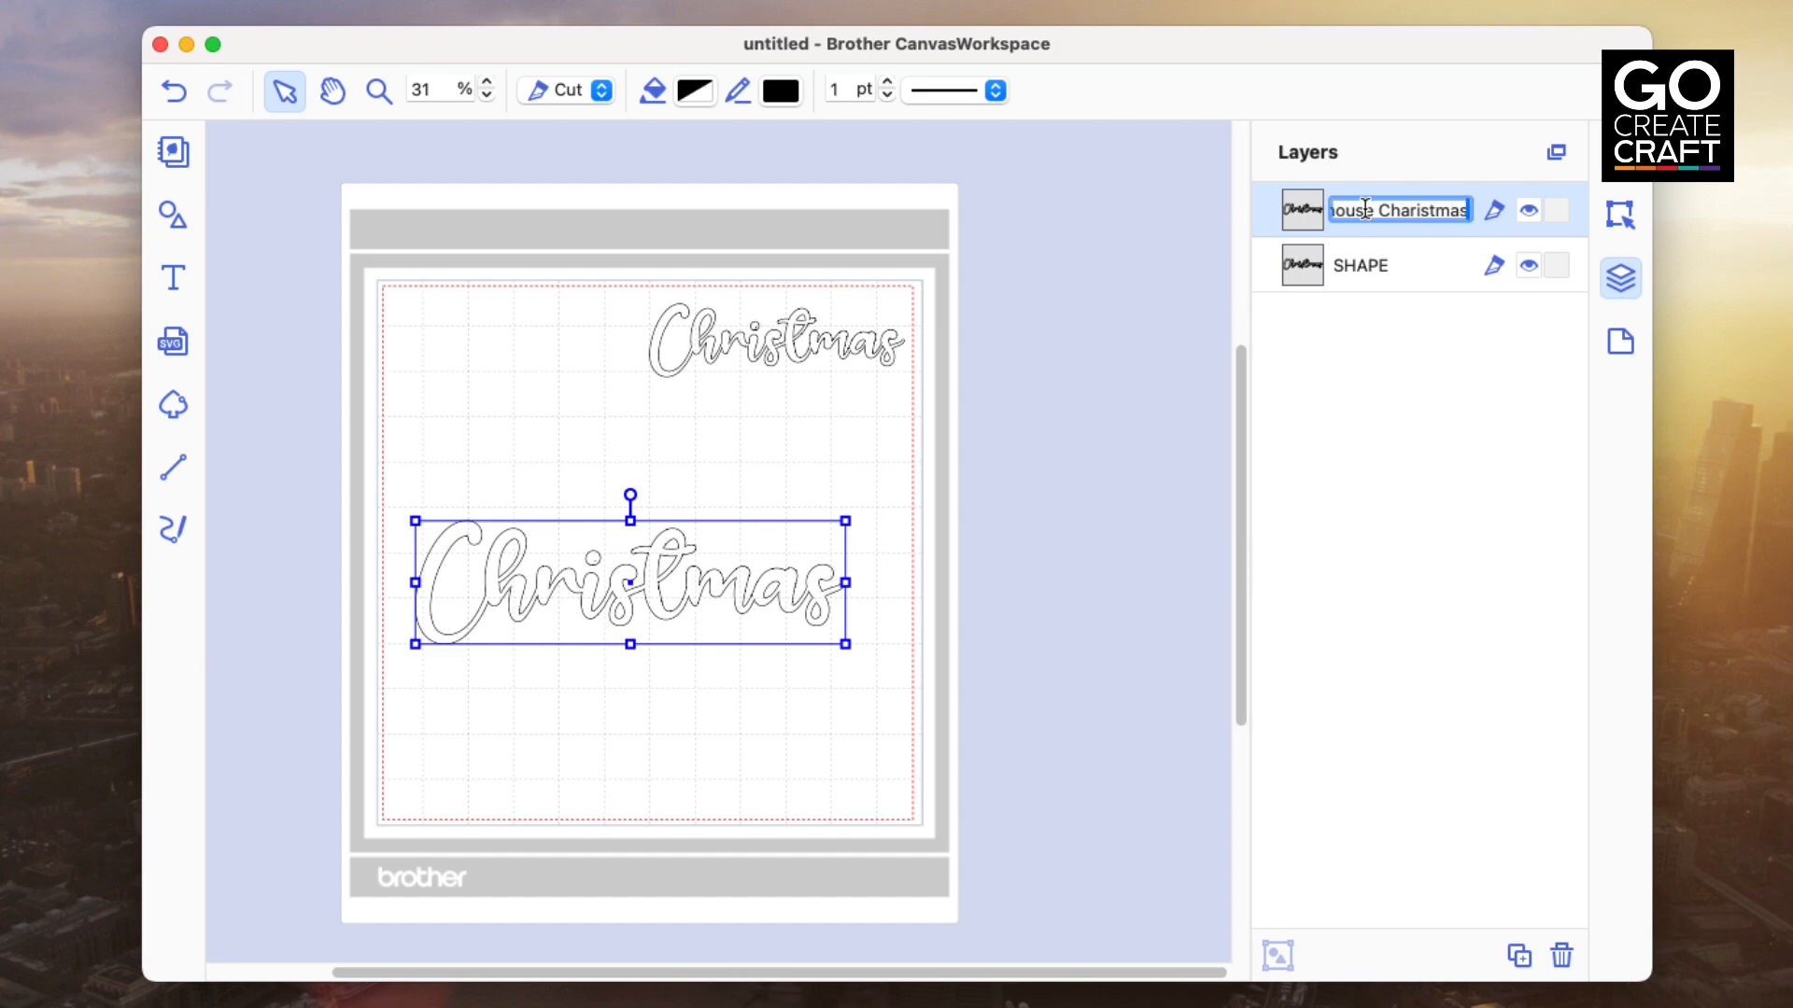
key(Return)
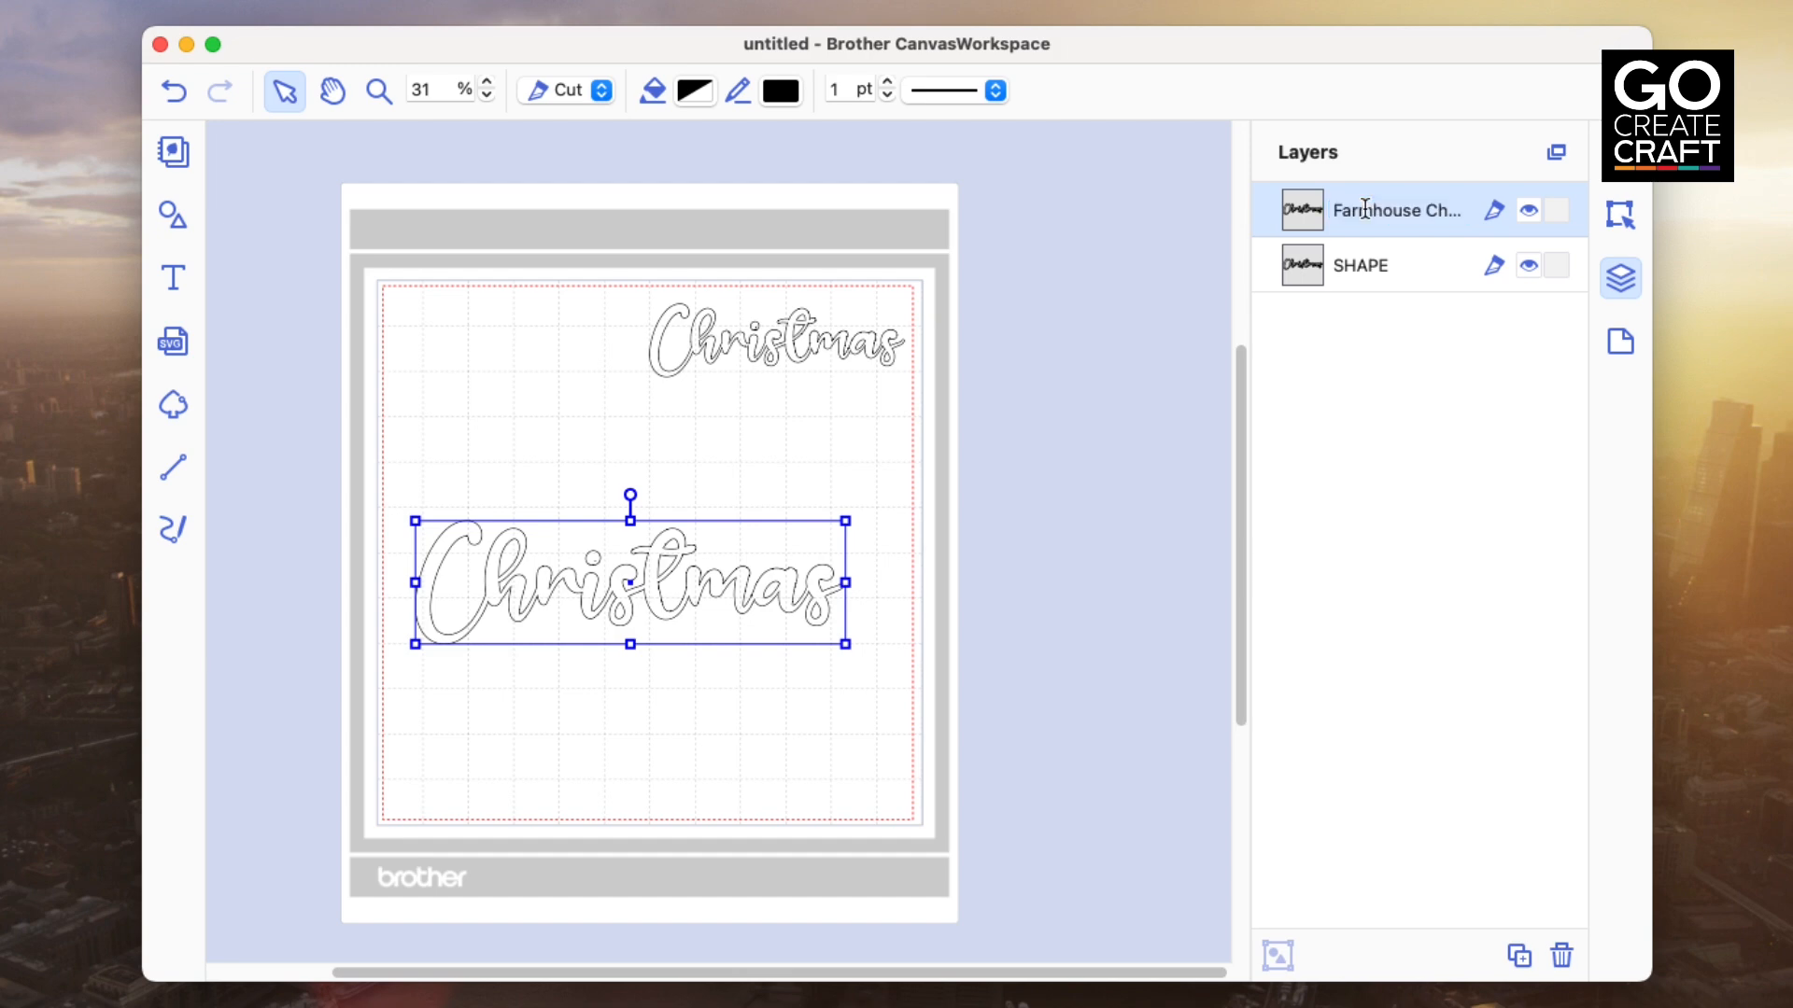
Correct the spelling of the larger Christmas shape's layer name to Farmhouse Christmas
double_click(1398, 216)
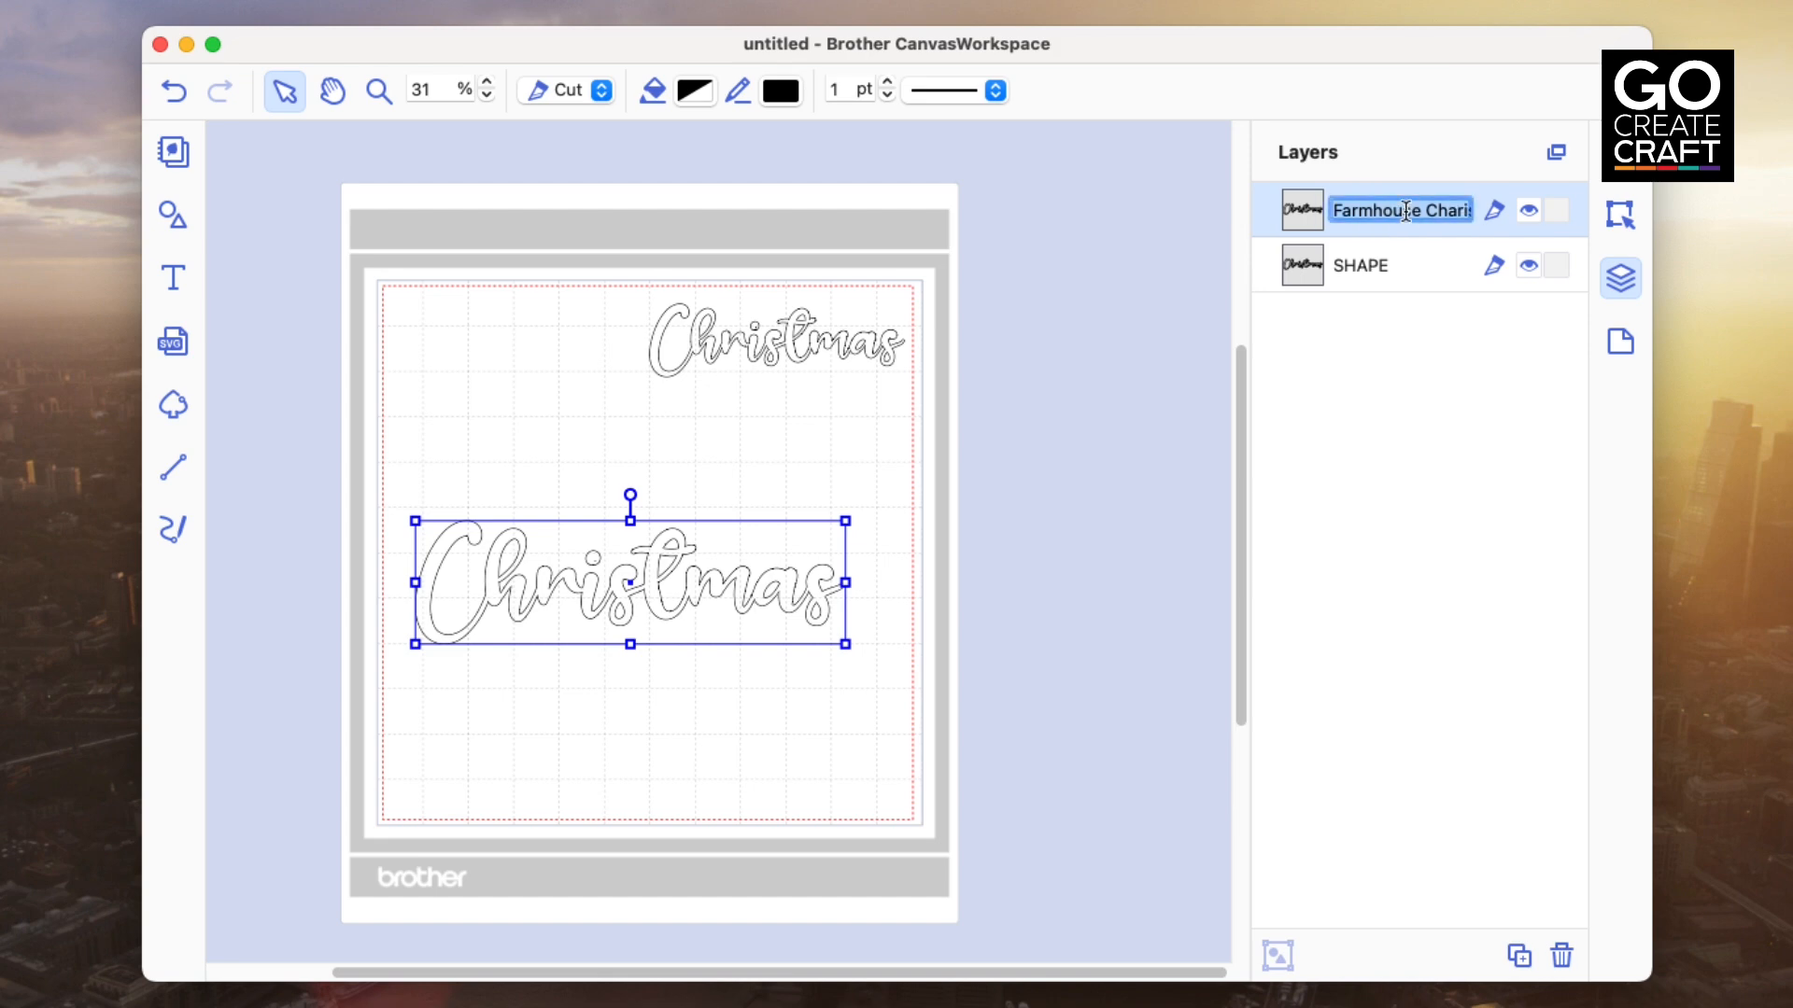
click(1421, 209)
key(Right)
key(Right)
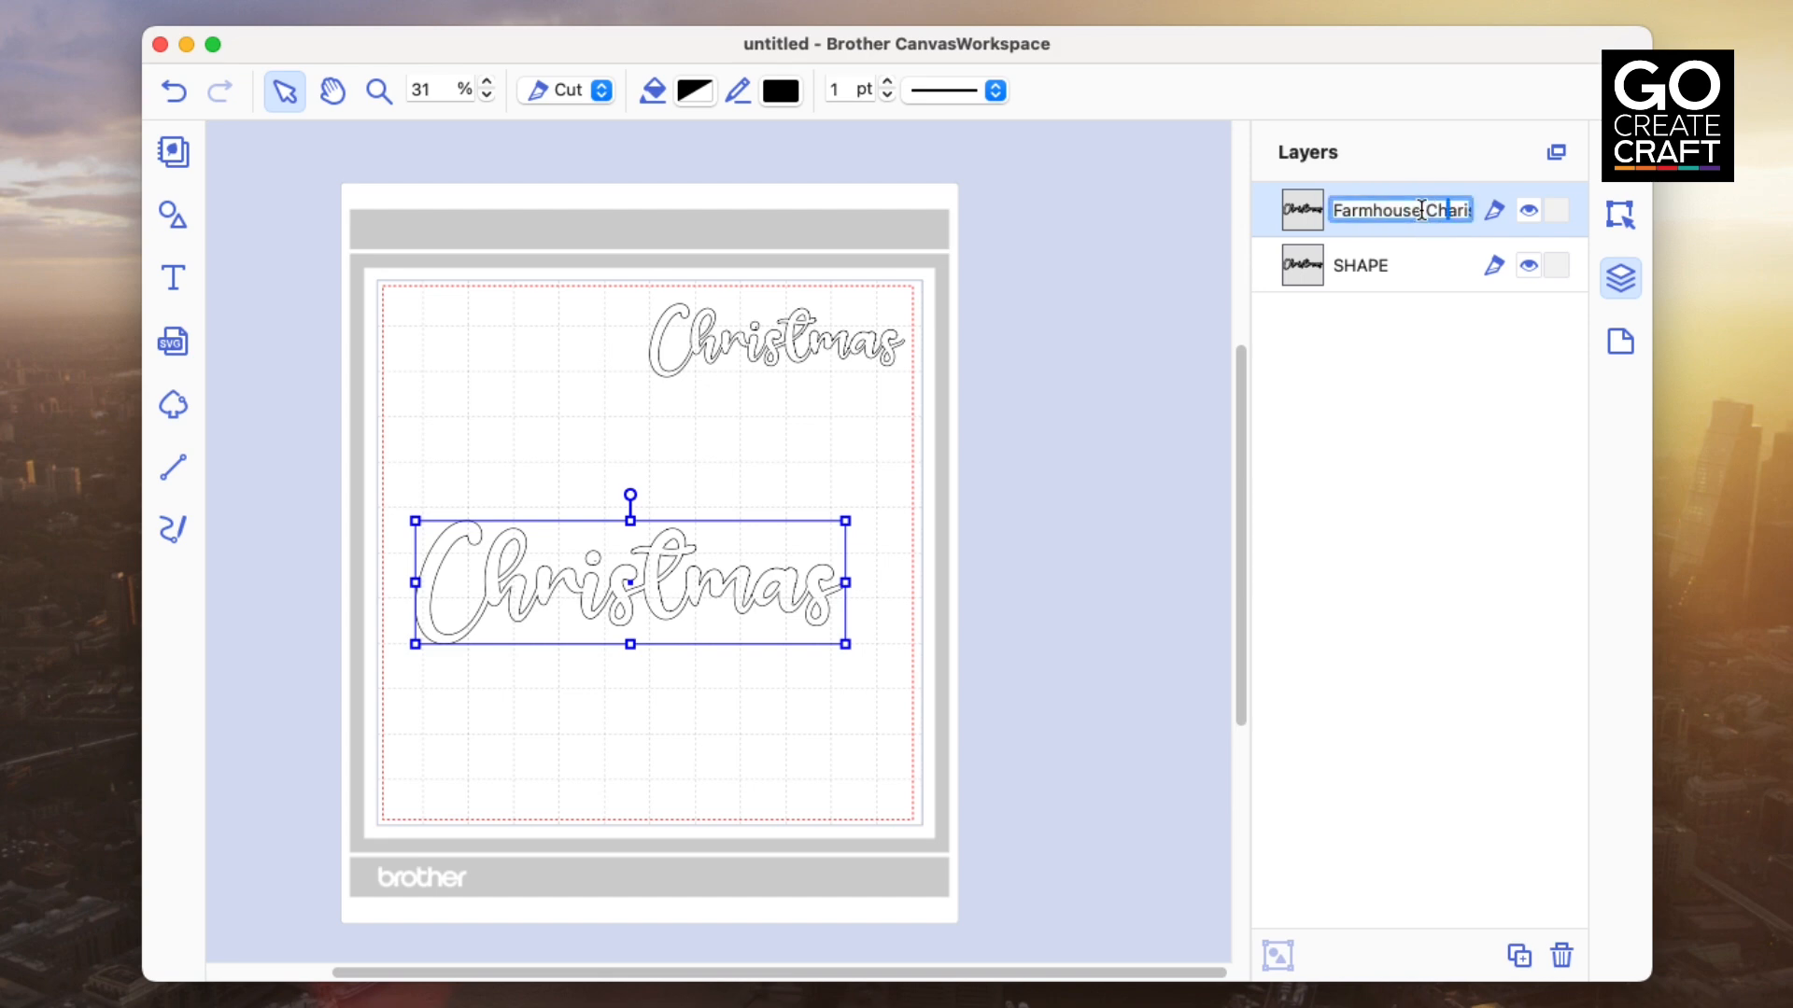
key(BackSpace)
key(Right)
key(Right)
key(Right)
key(Right)
key(Right)
key(Right)
key(Right)
key(Return)
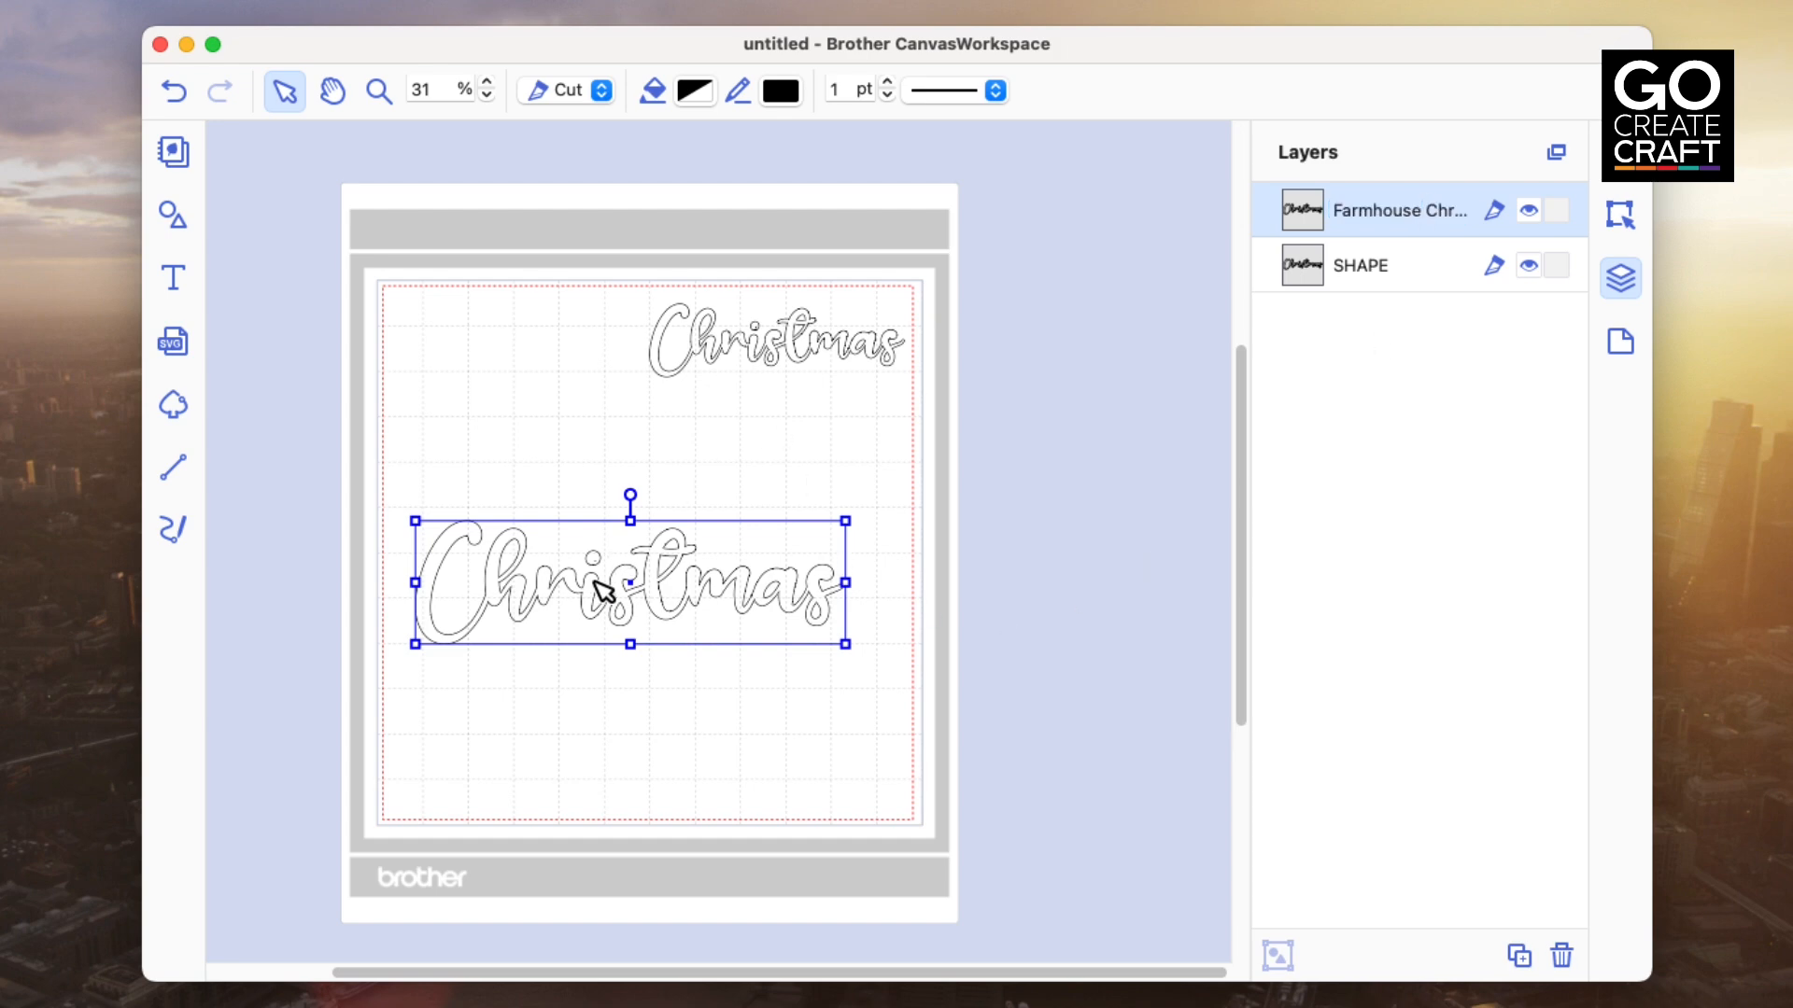
Delete the smaller Christmas shape in the mat's upper-right corner
click(586, 460)
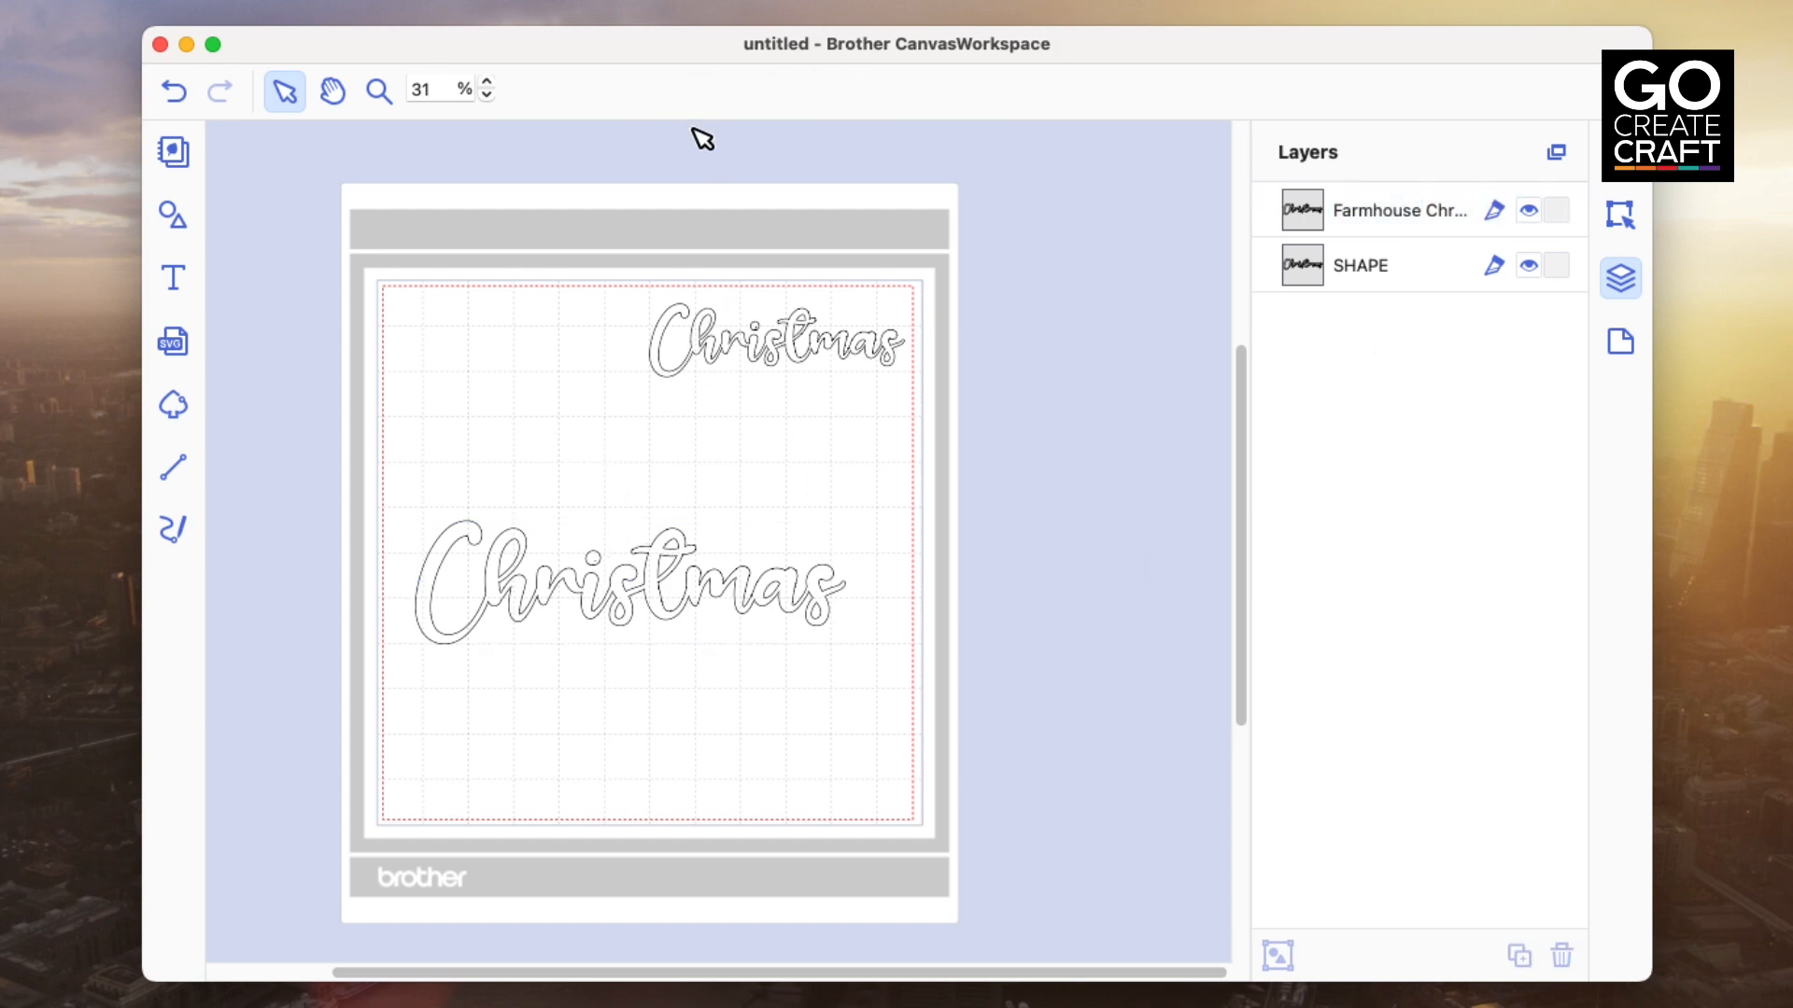
click(719, 357)
key(Delete)
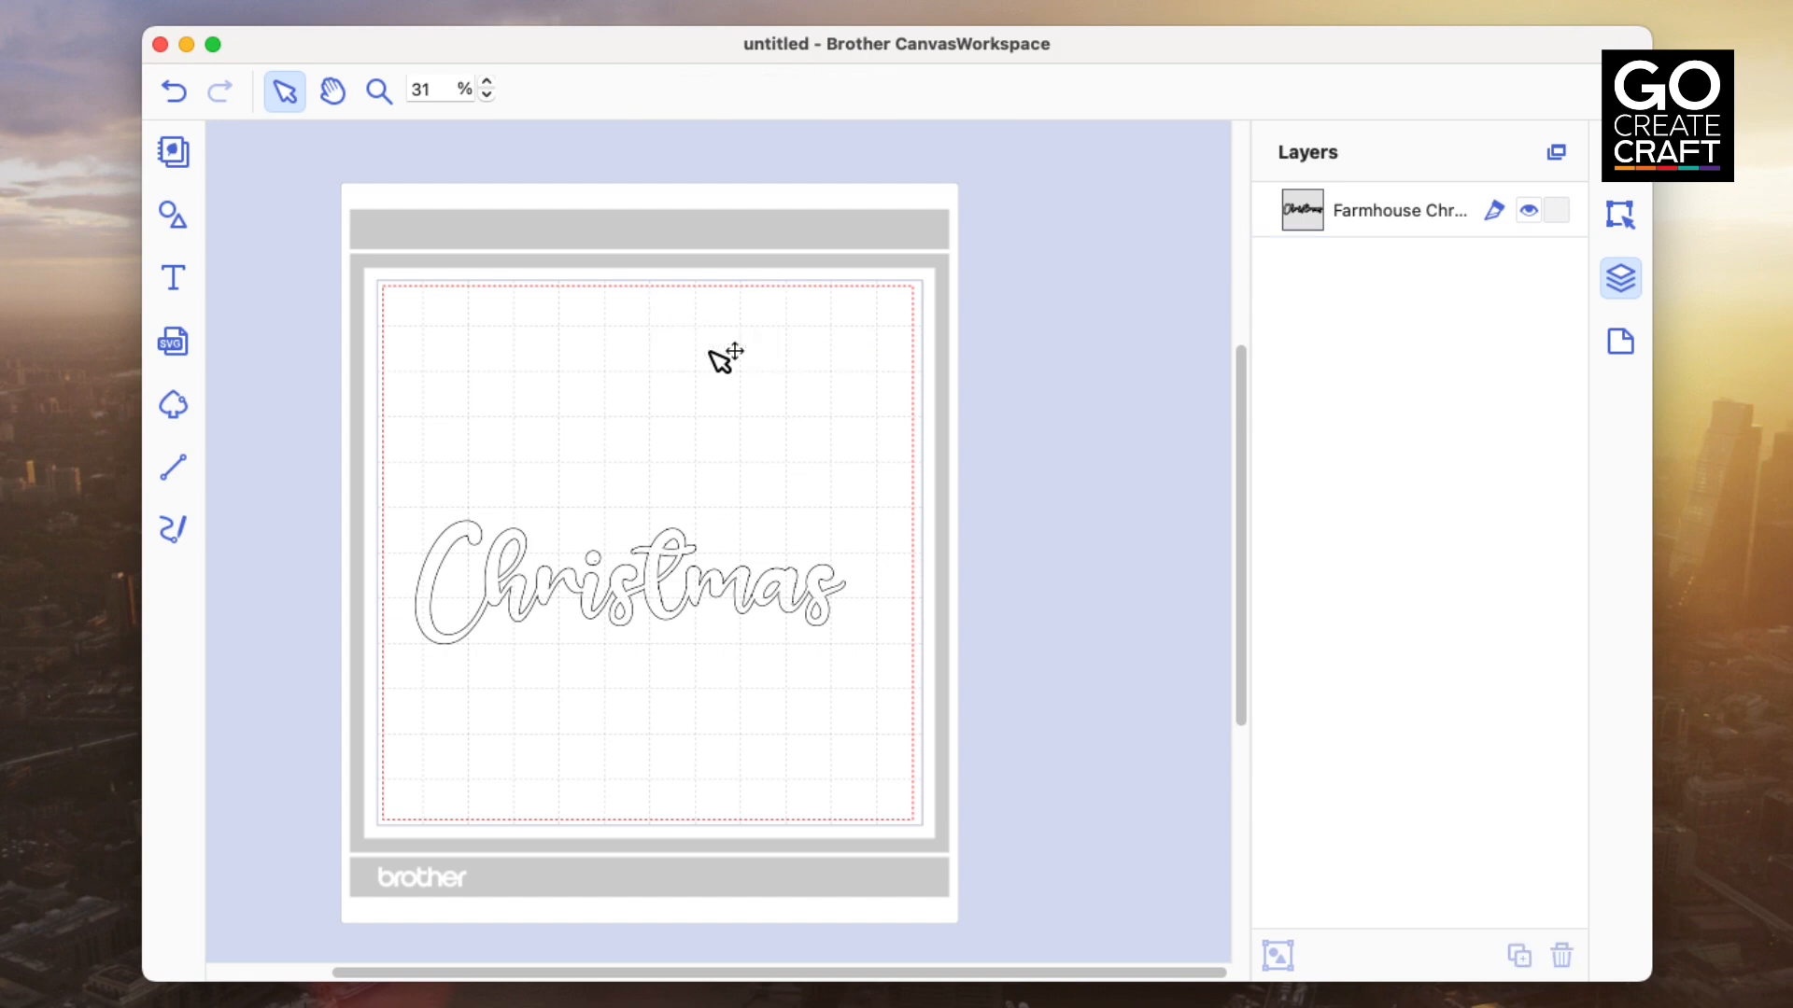
Add text reading Happy above the remaining Christmas shape
click(174, 280)
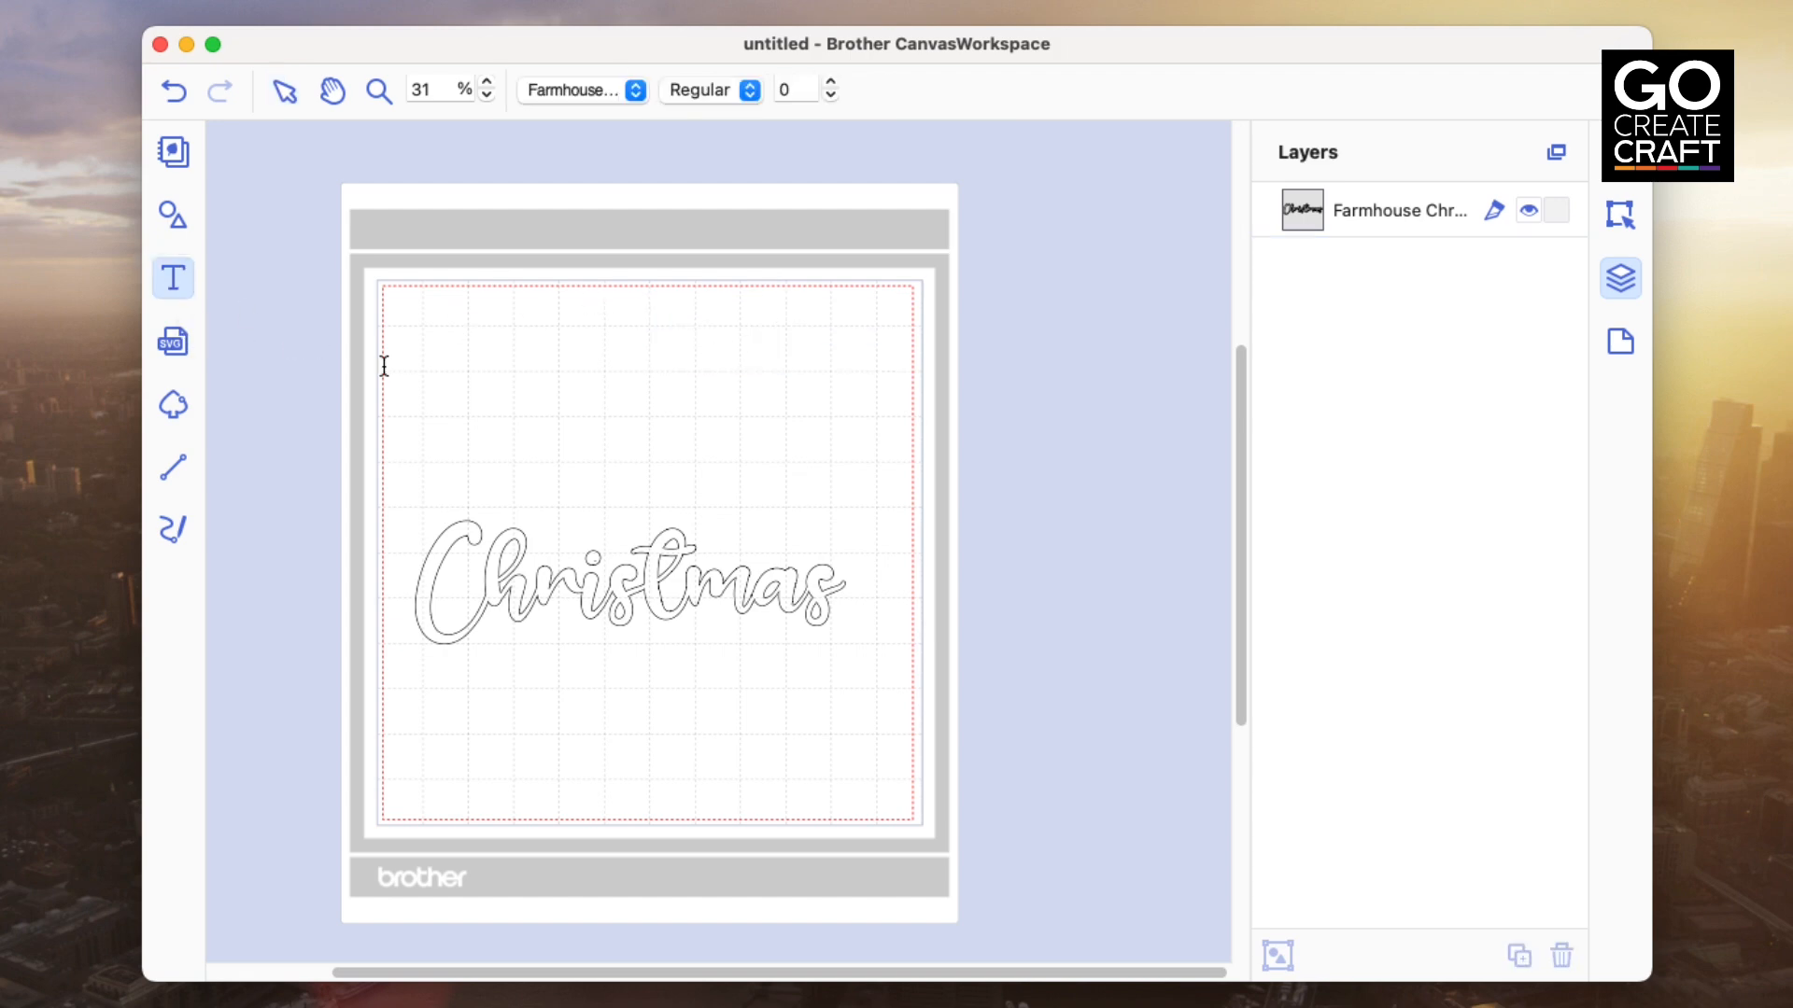
click(572, 447)
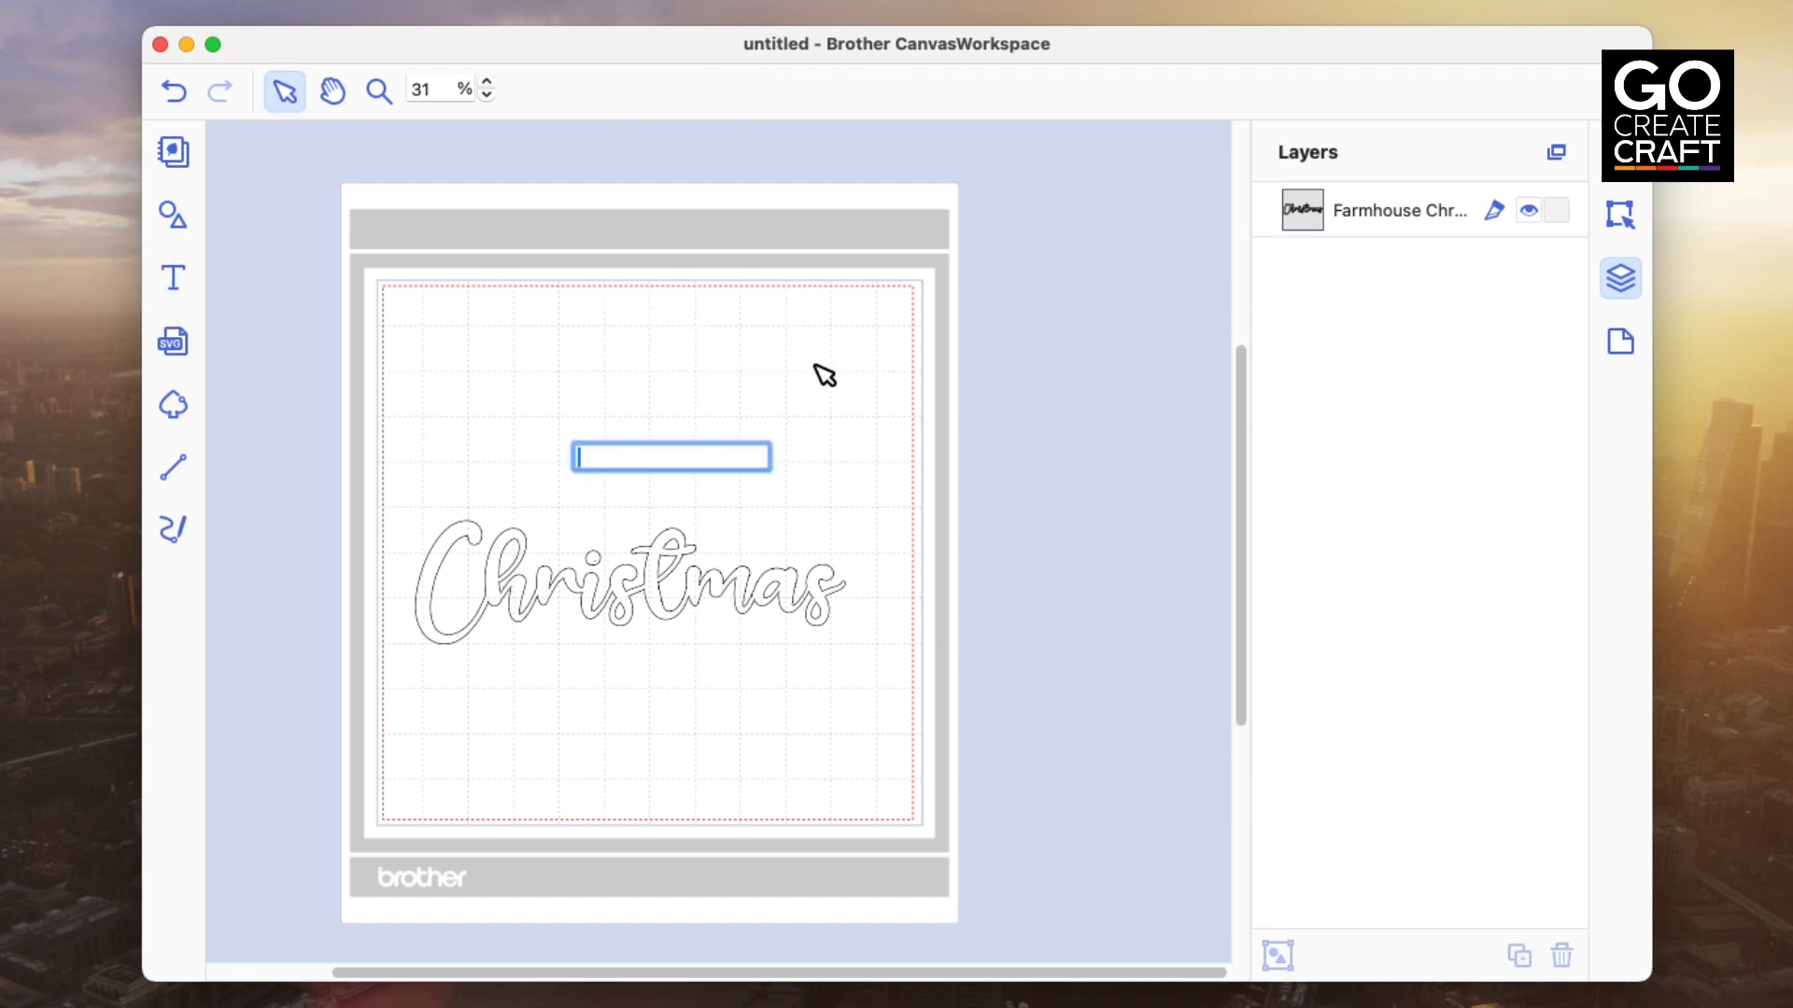
text(Happy)
click(825, 376)
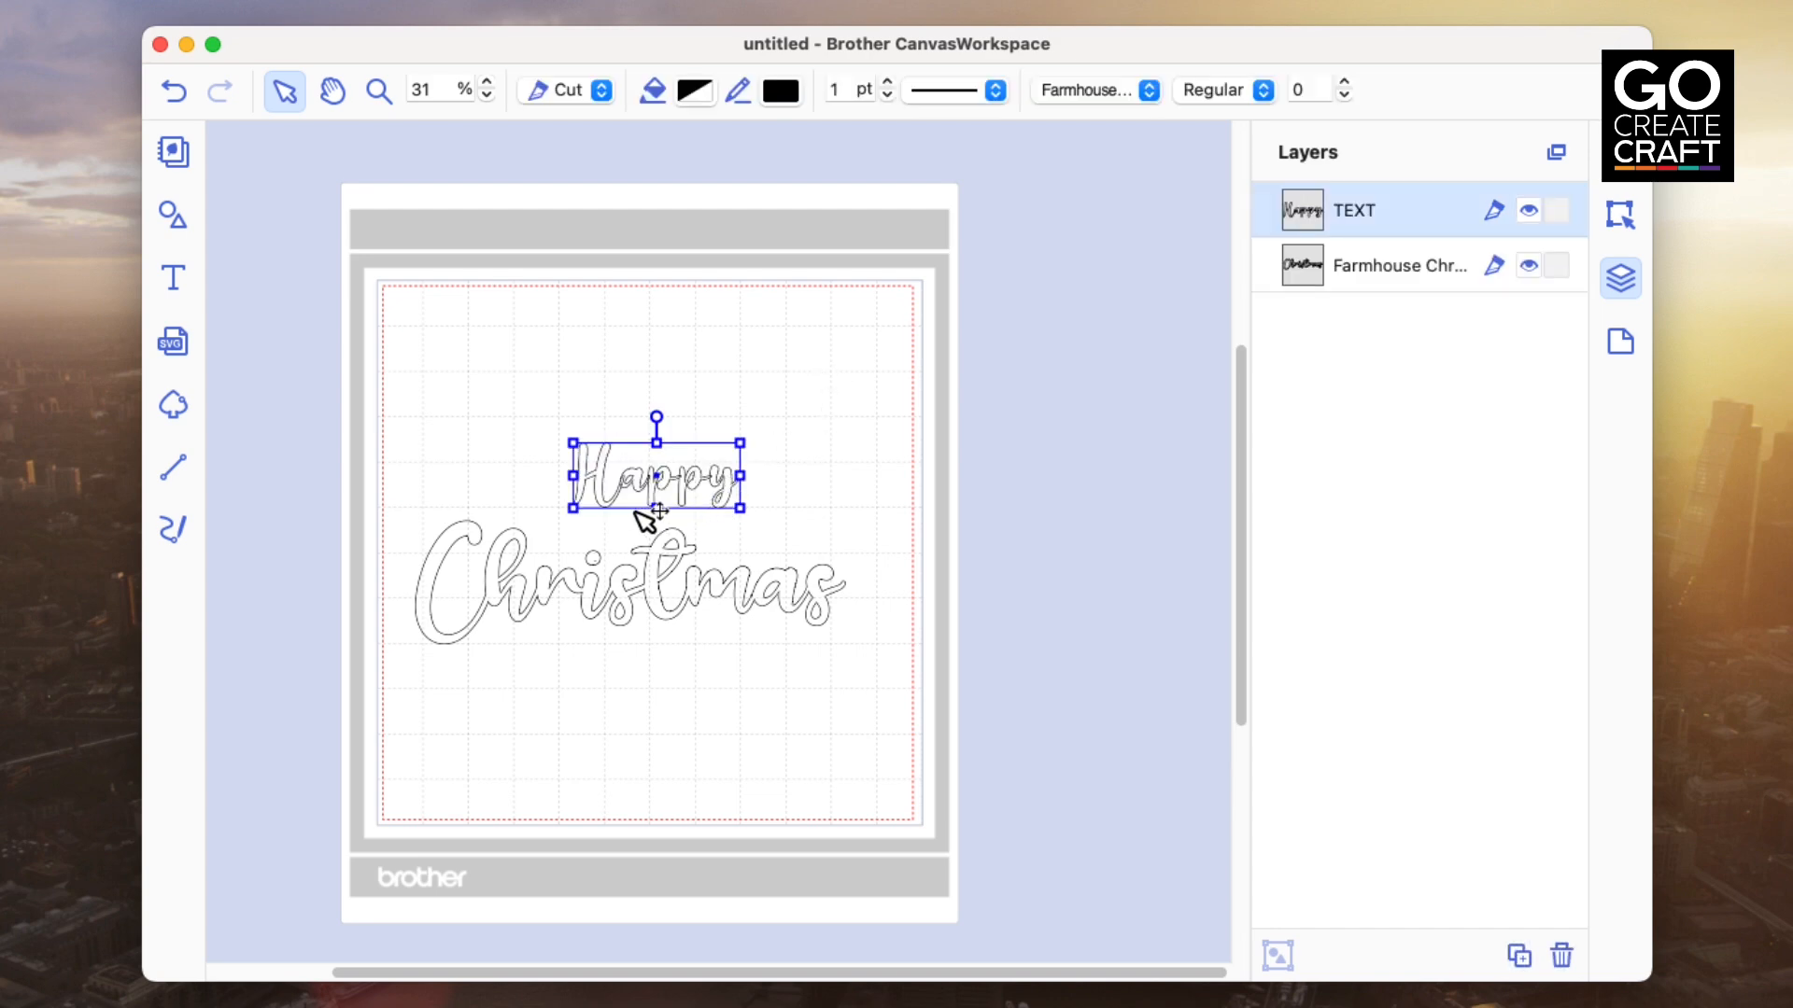
Change the Happy text's font to Mrs Eaves XL Serif OT
click(1145, 89)
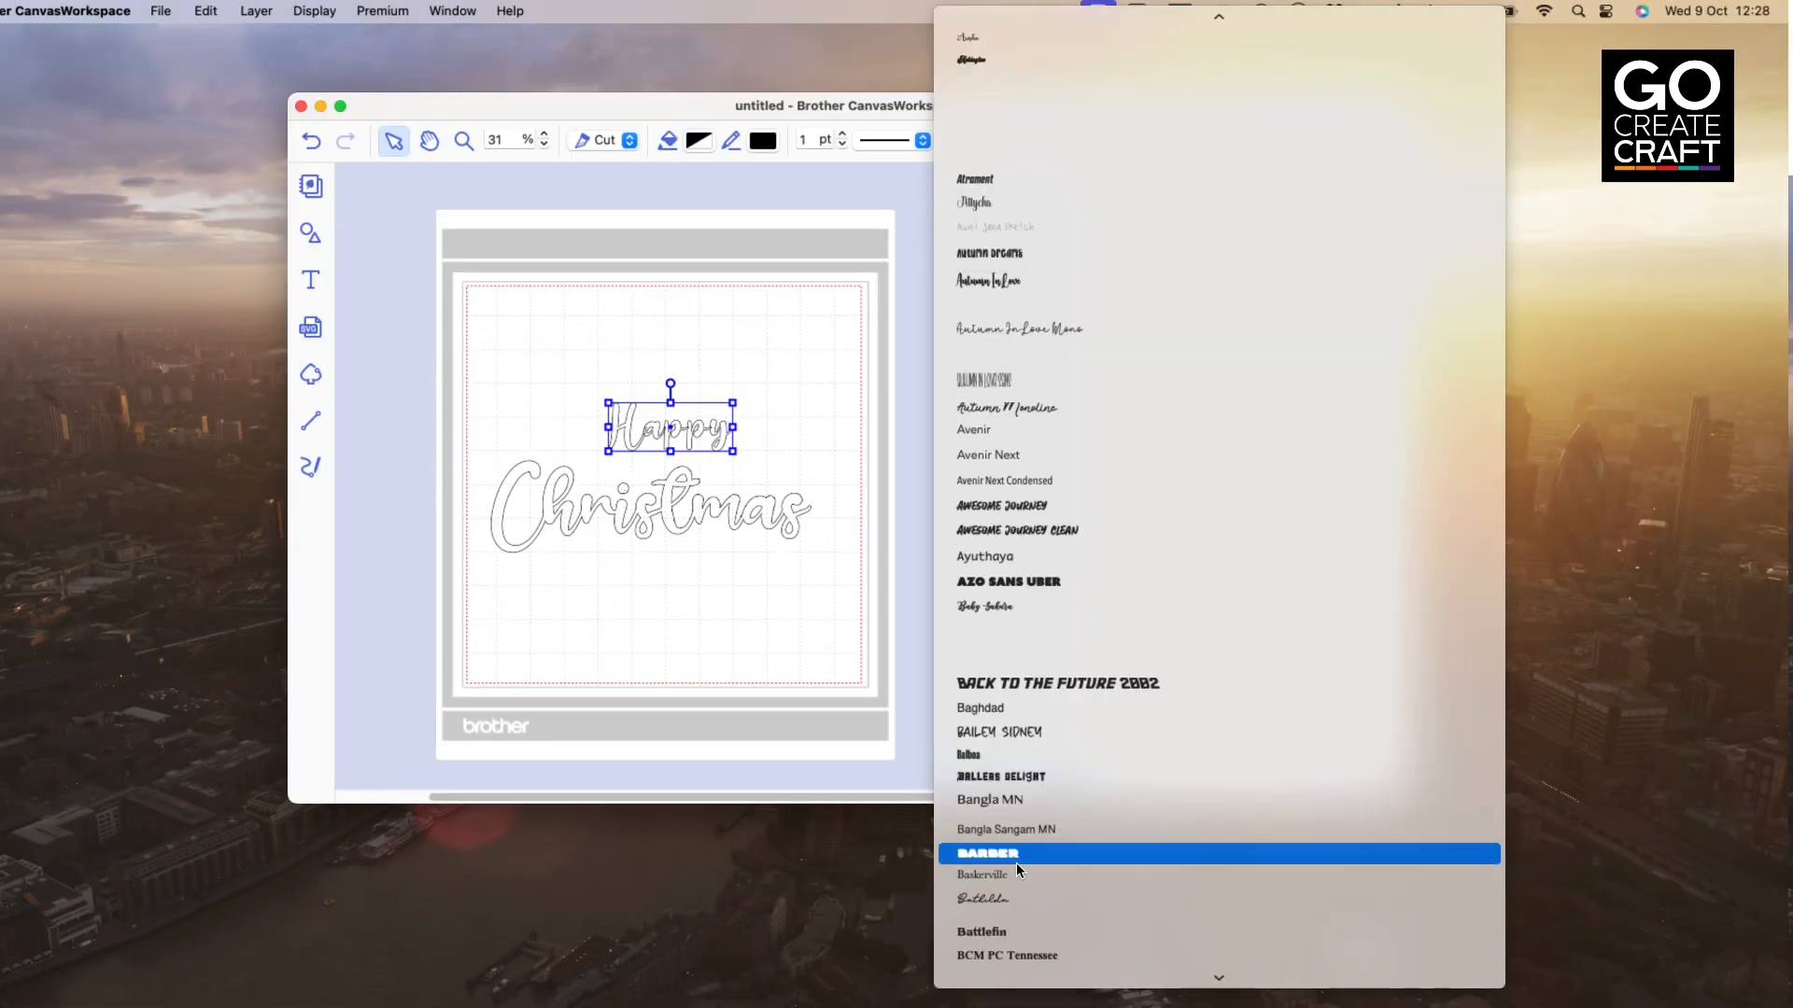
scroll(1019, 870, down, 20)
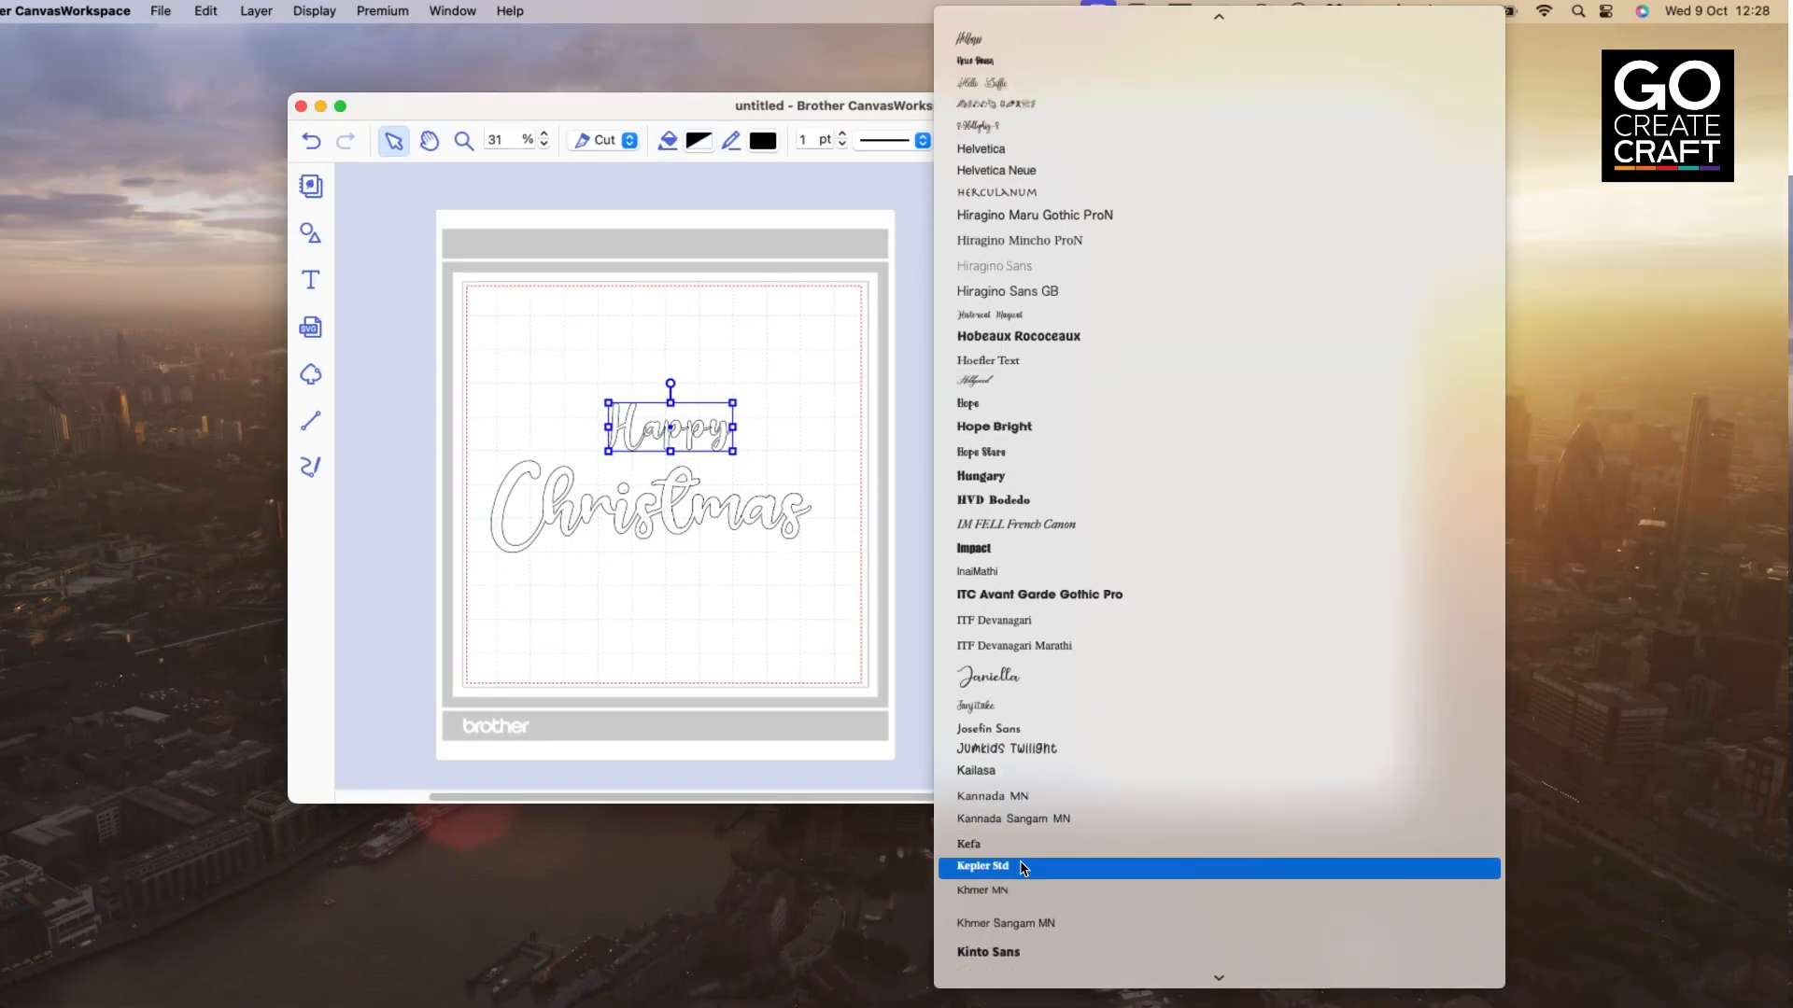
scroll(1023, 869, down, 15)
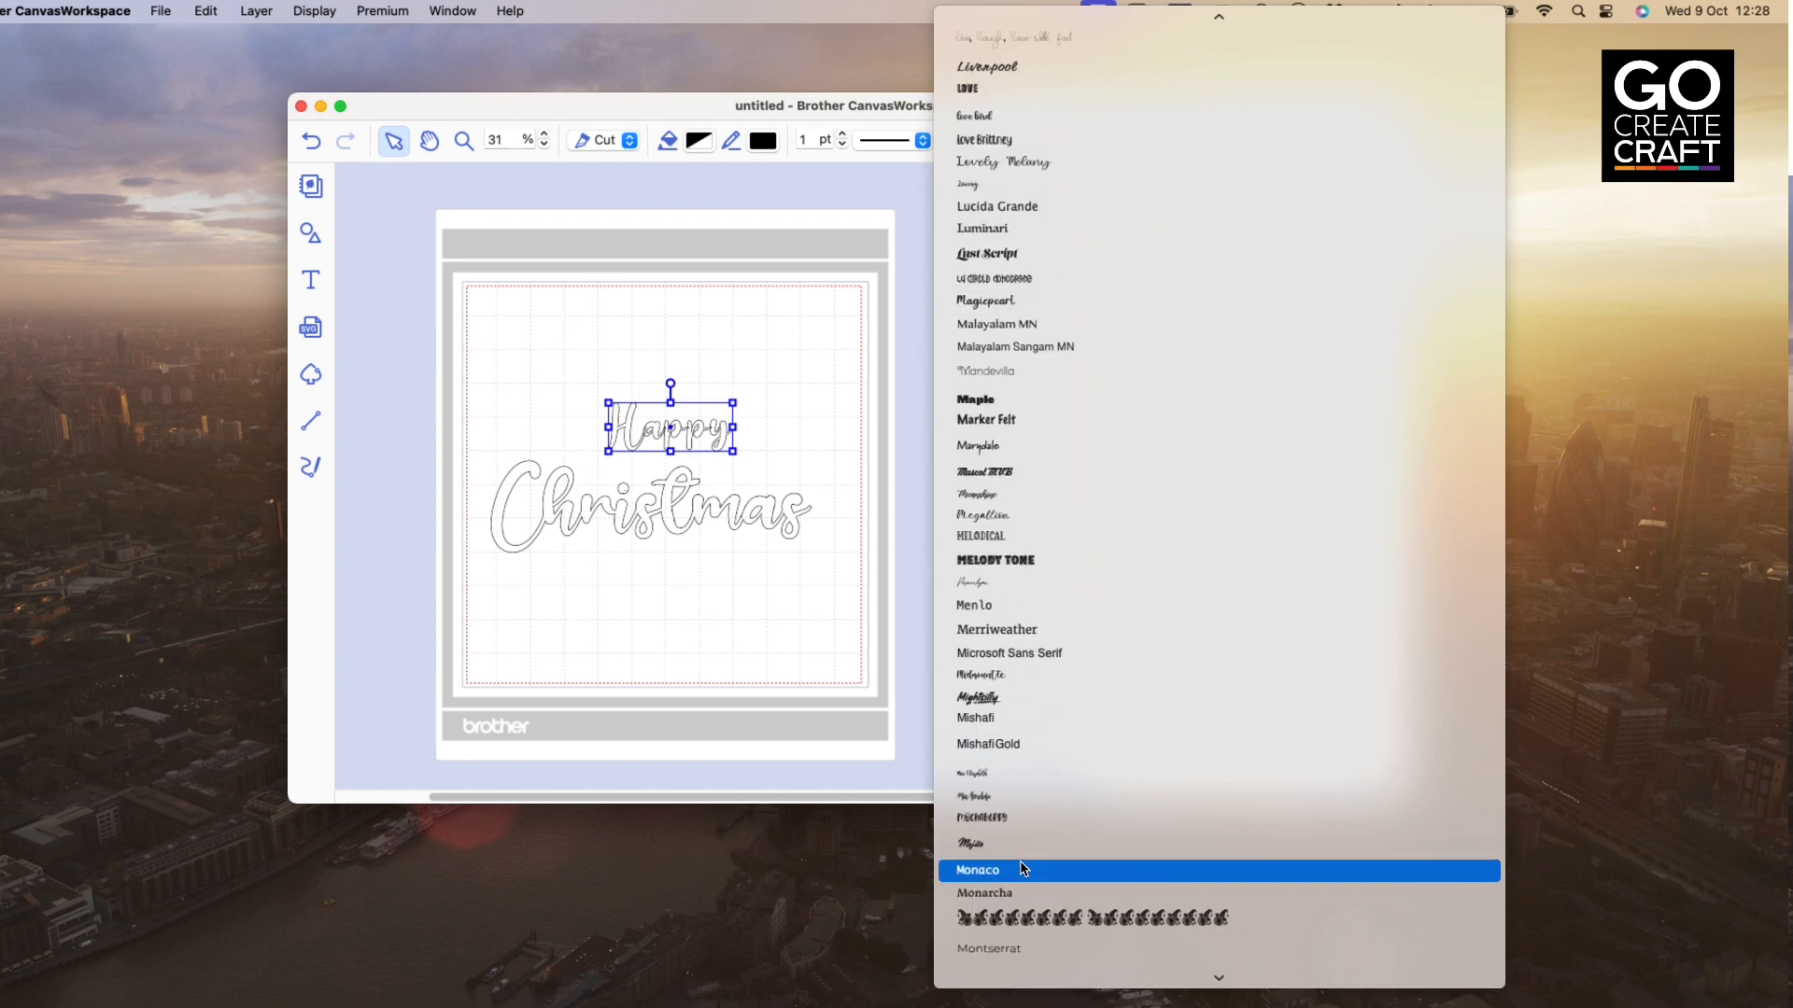
scroll(1023, 868, down, 10)
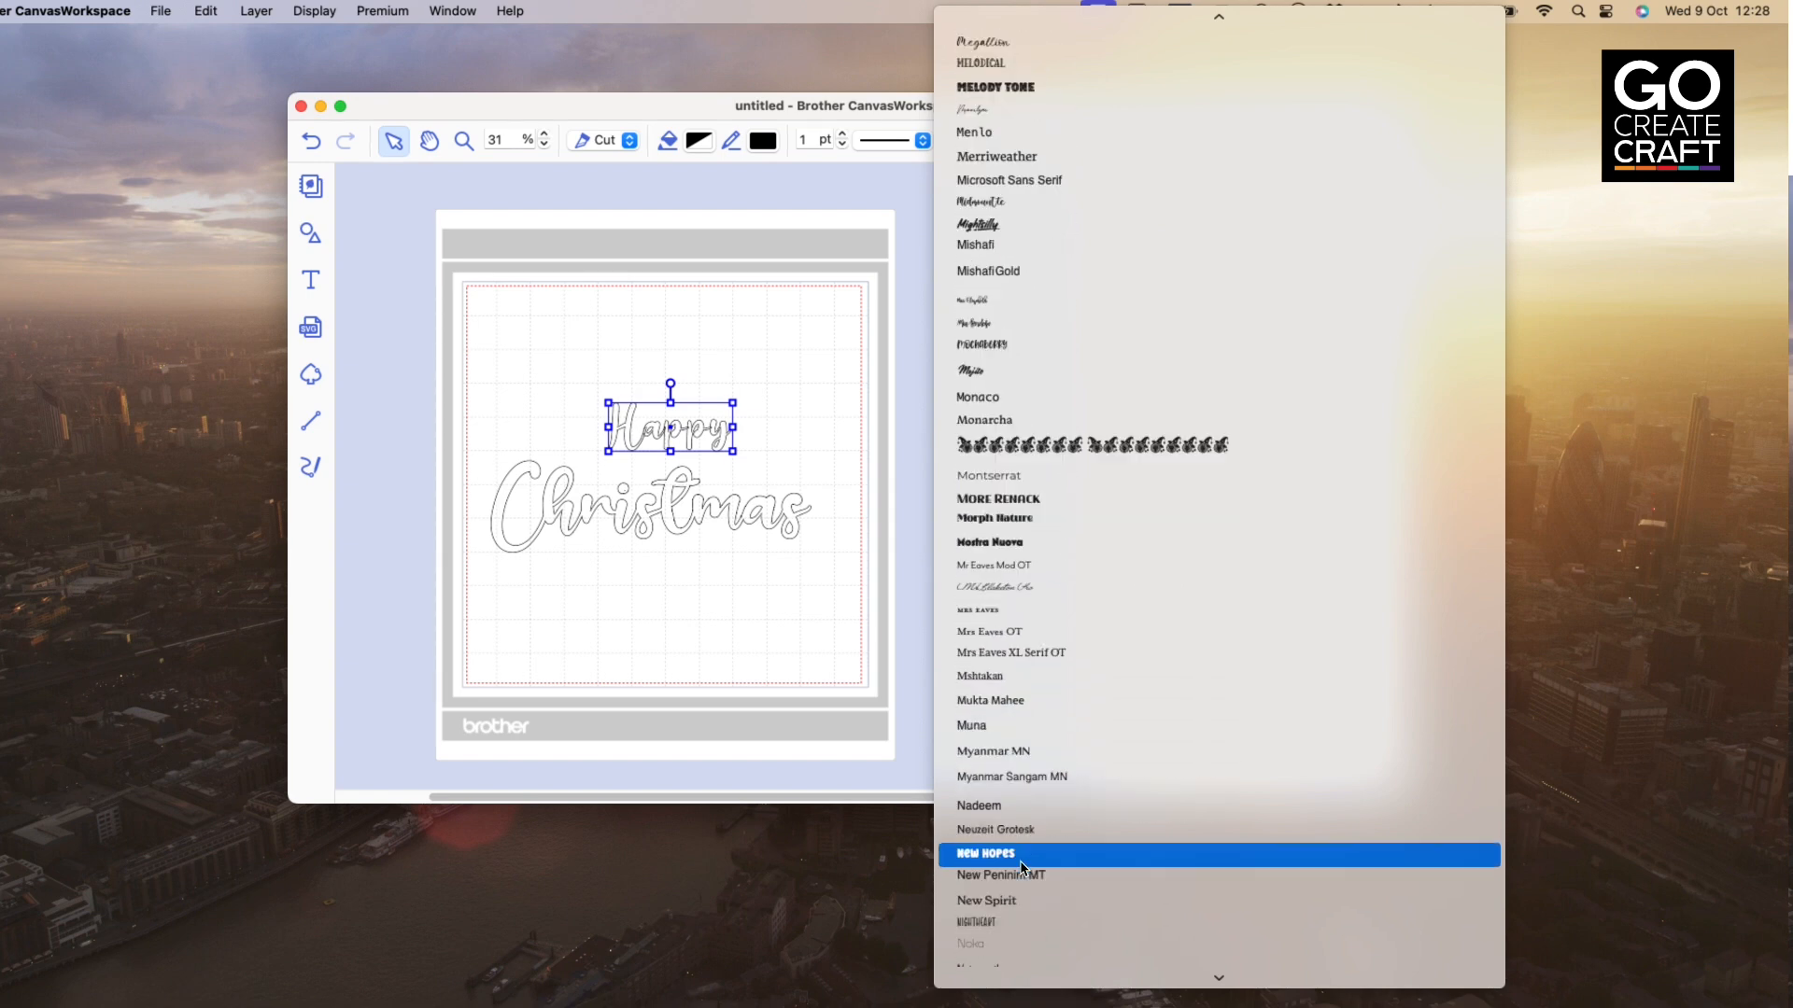
click(1031, 652)
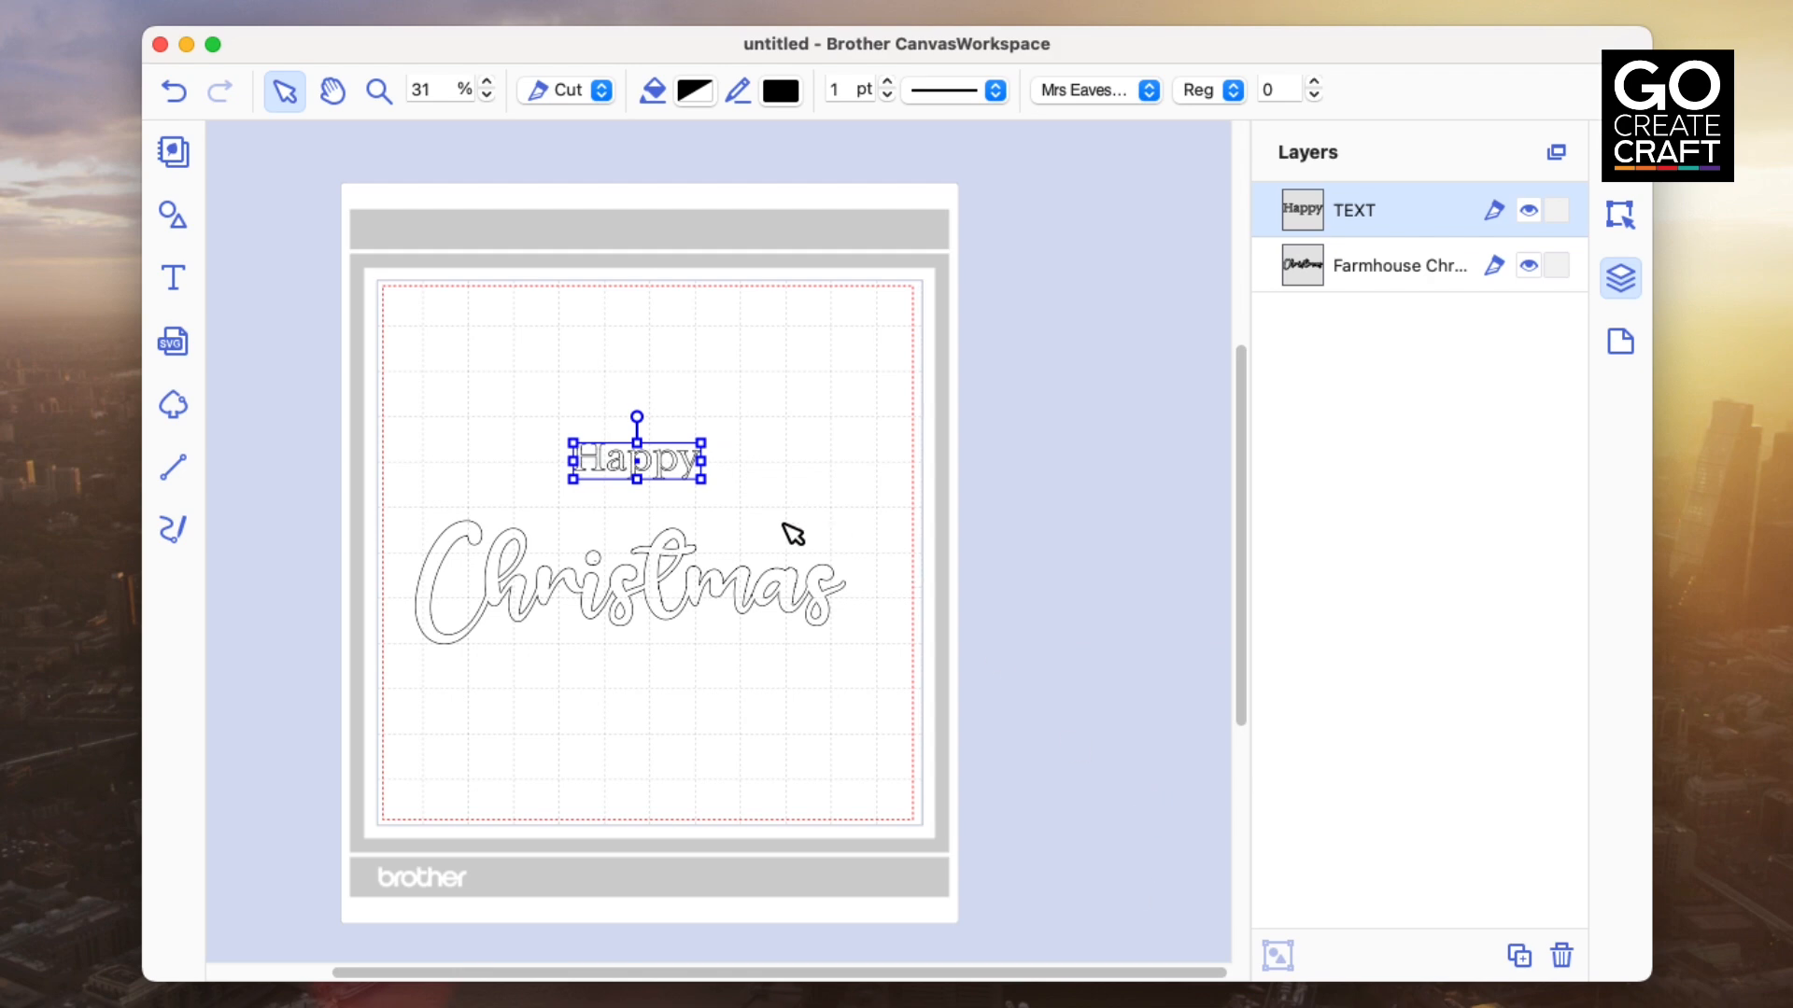
Enlarge the Happy text to about twice its size and centre it so it overlaps the top of the Christmas shape
drag(701, 479, 816, 579)
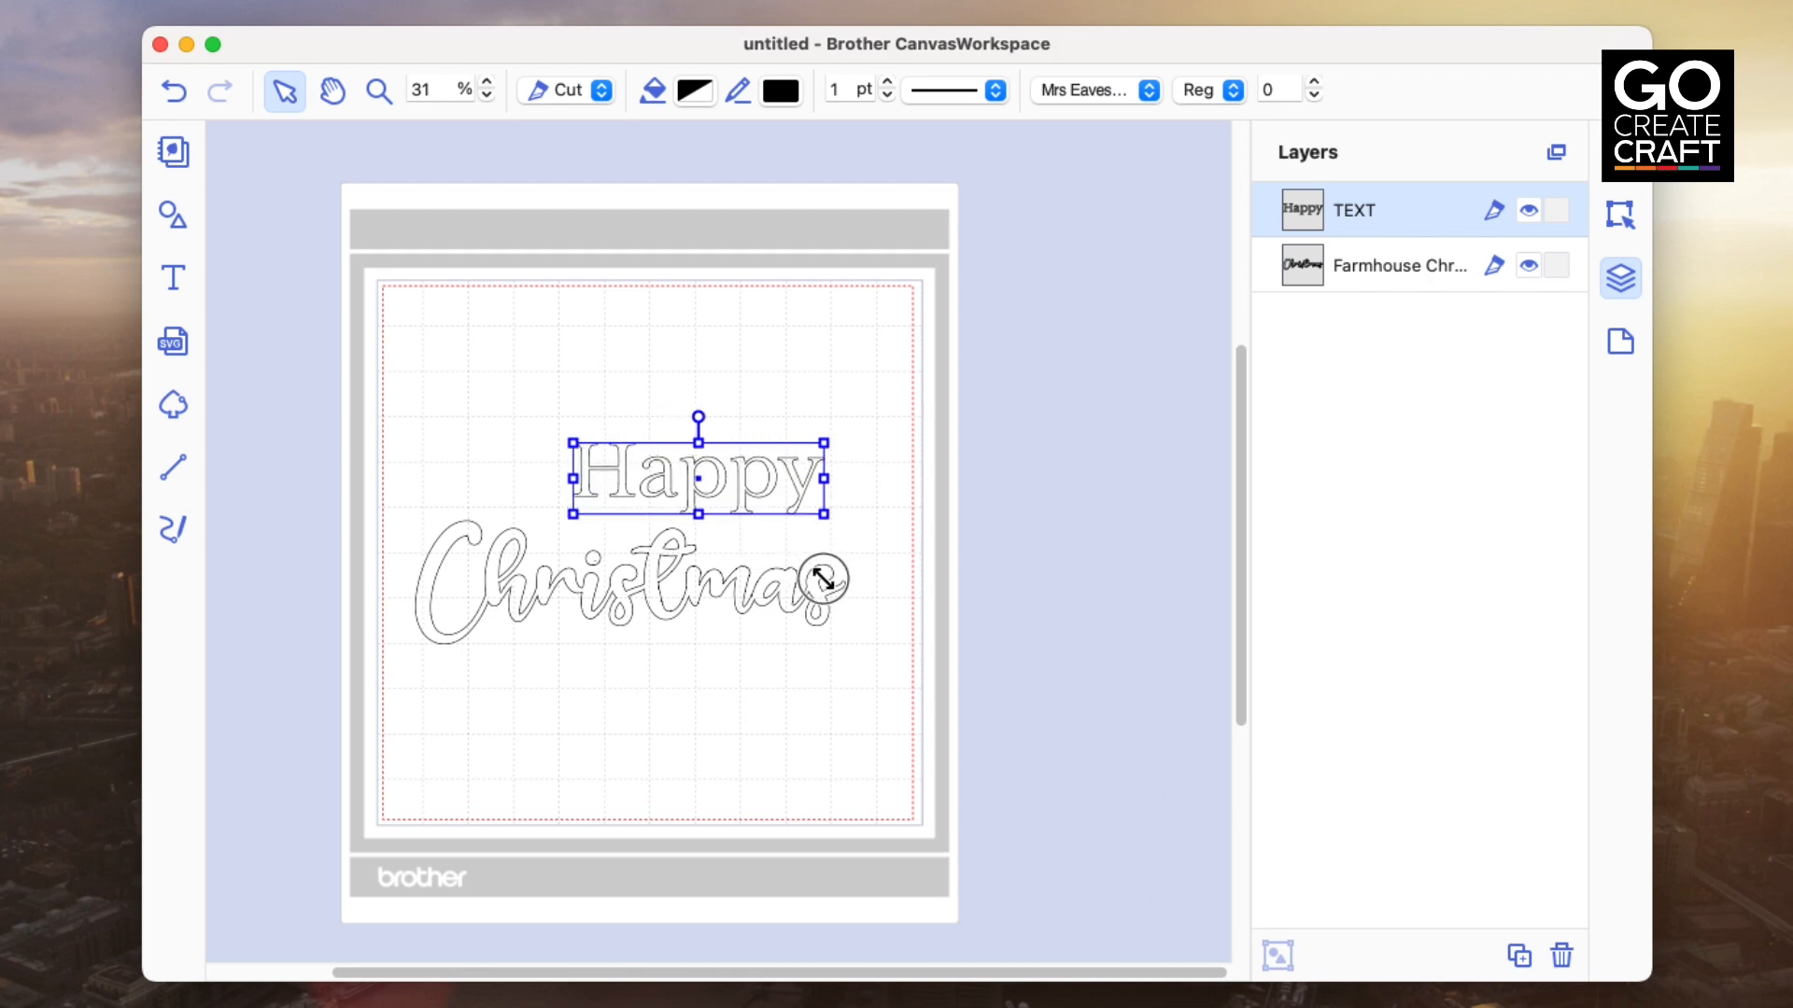
drag(760, 508, 693, 518)
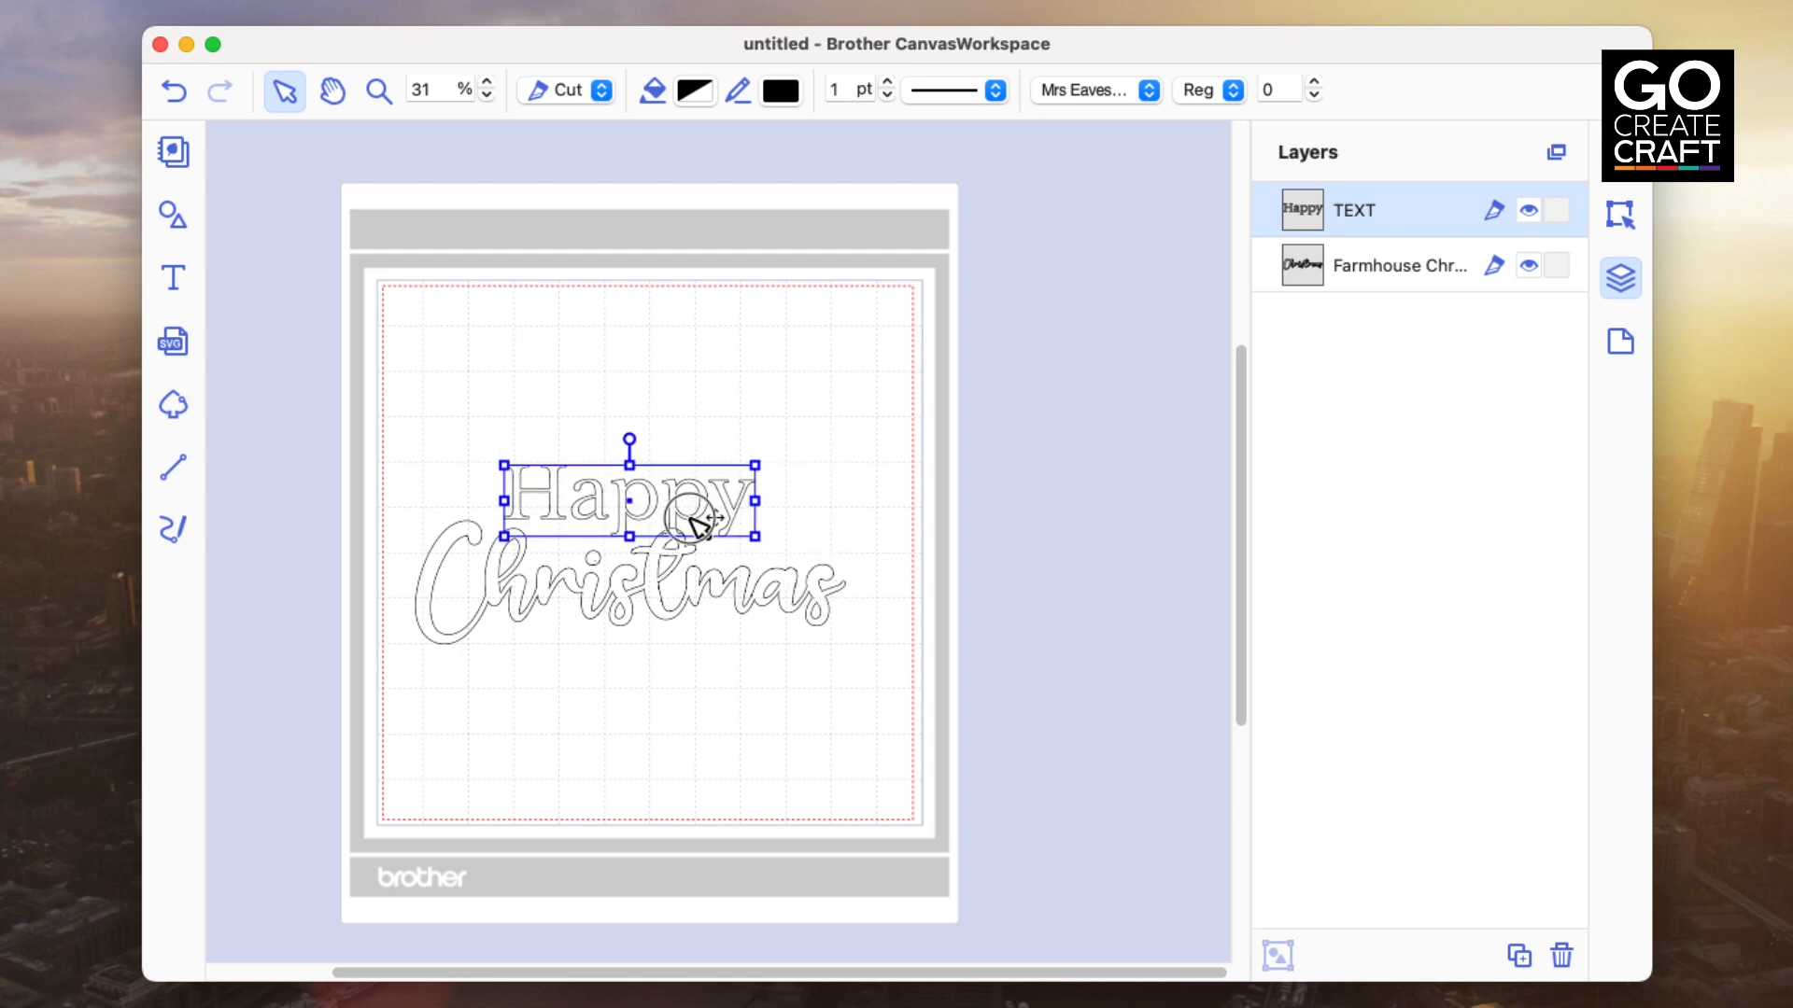
Set the Happy text's weight to Heavy and shift it left so its lower edge overlaps the Christmas shape
click(1230, 89)
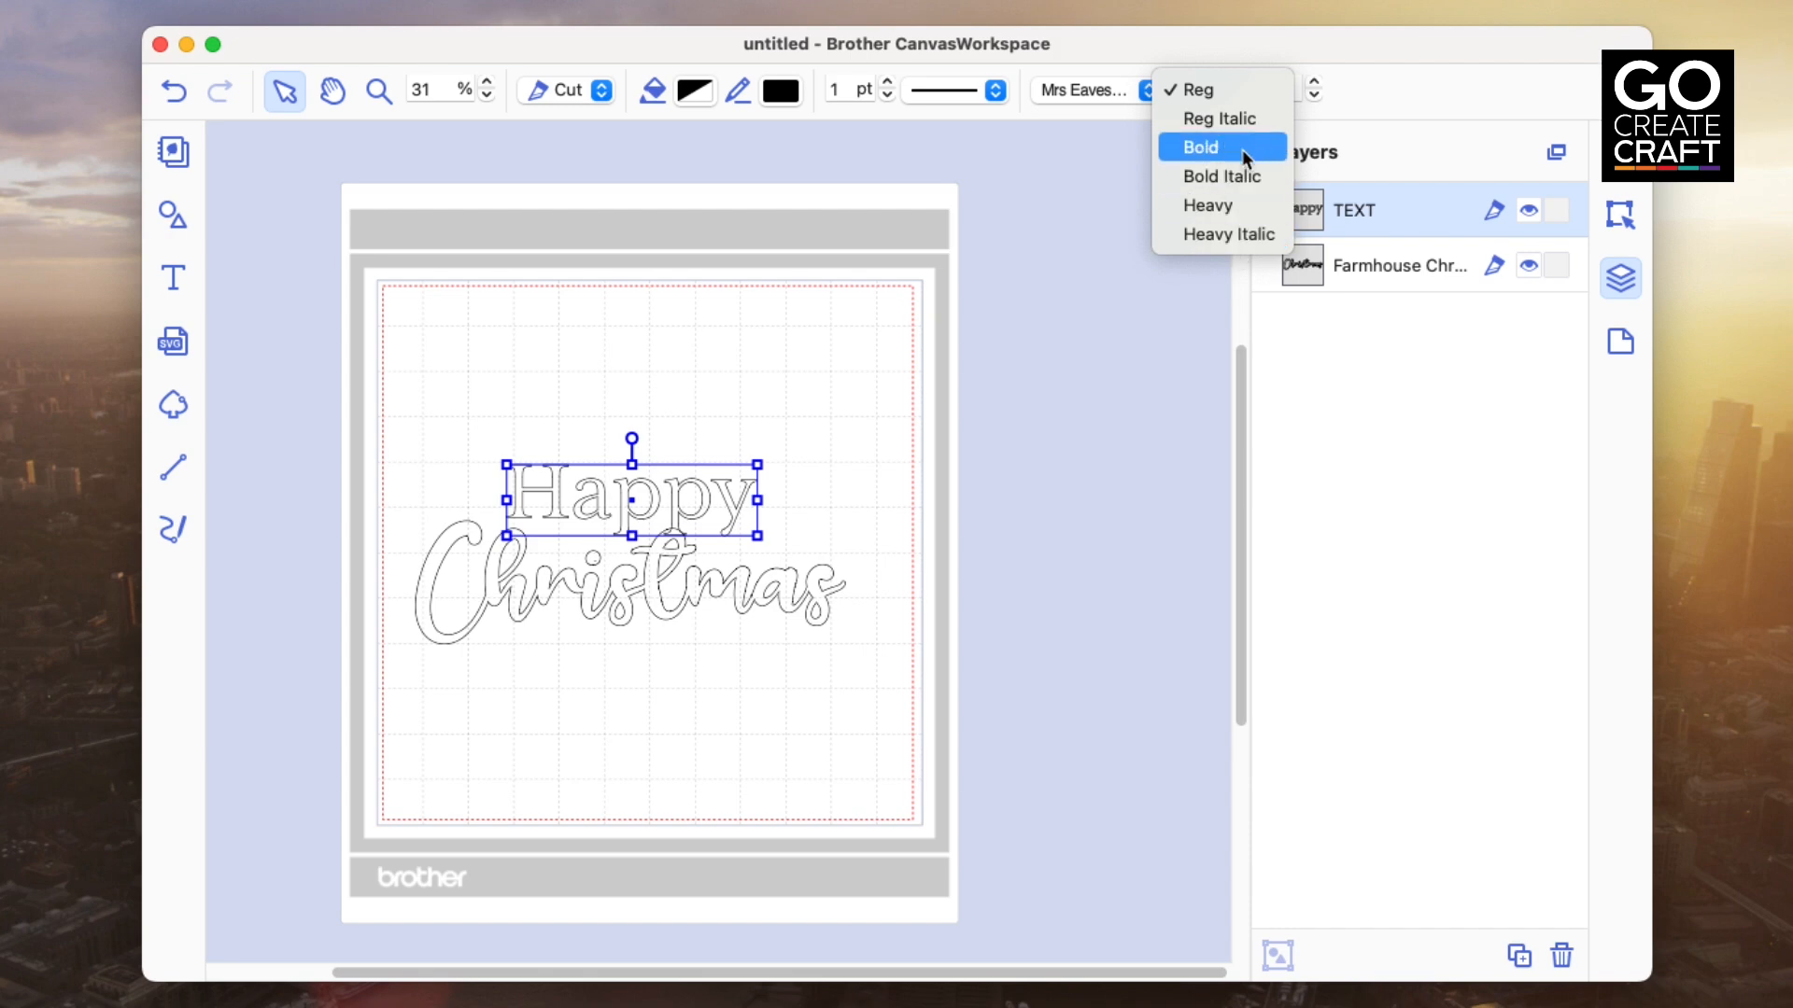
click(1223, 215)
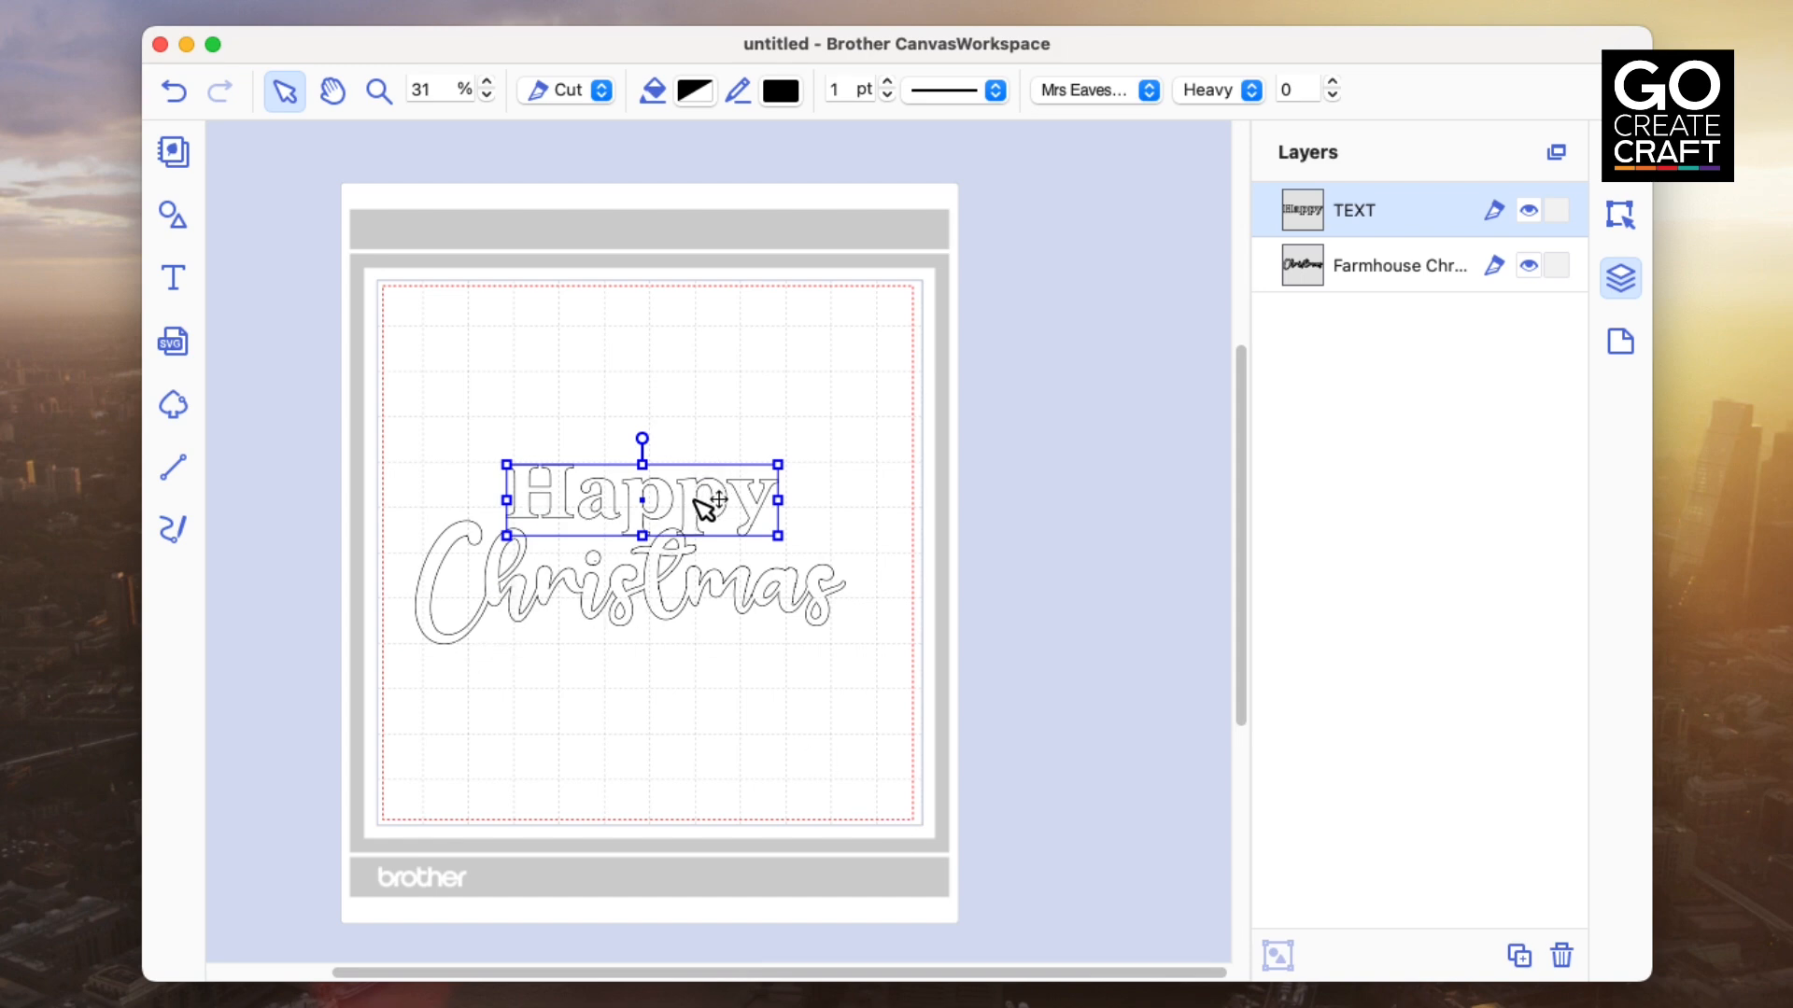
drag(699, 504, 659, 511)
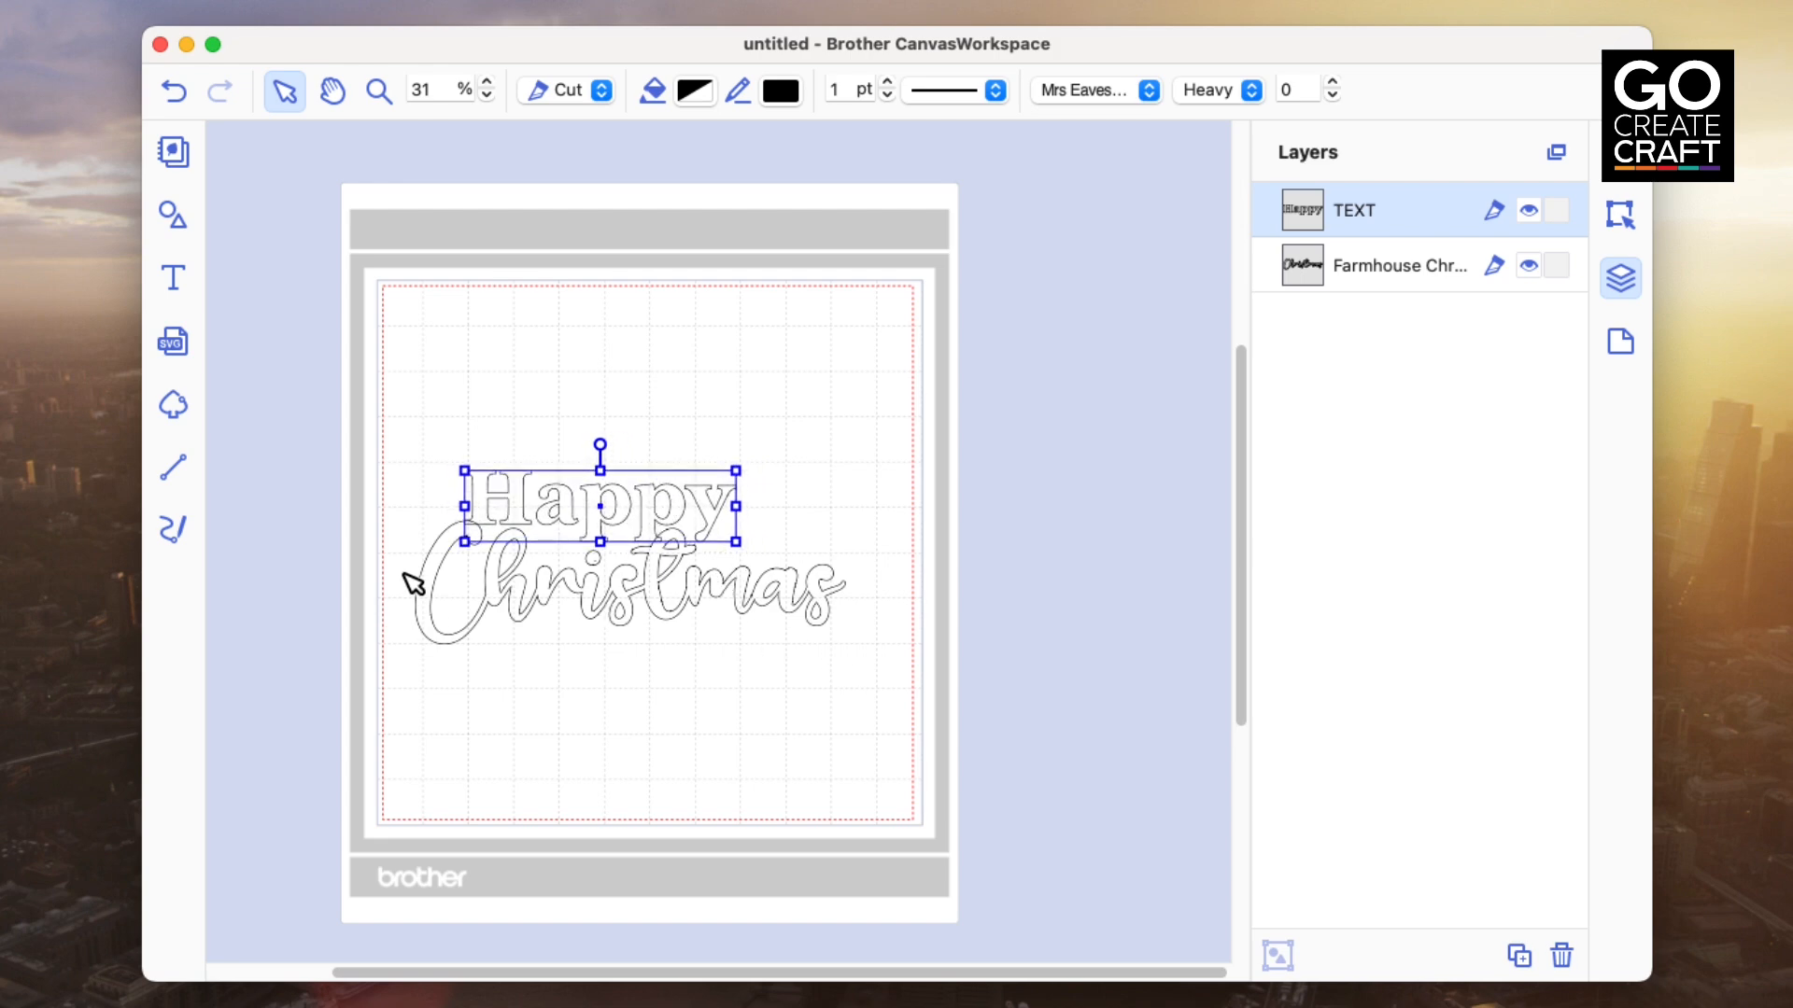
Convert the Happy text to shapes and remove the overlap between it and the Christmas shape
drag(392, 407, 1039, 789)
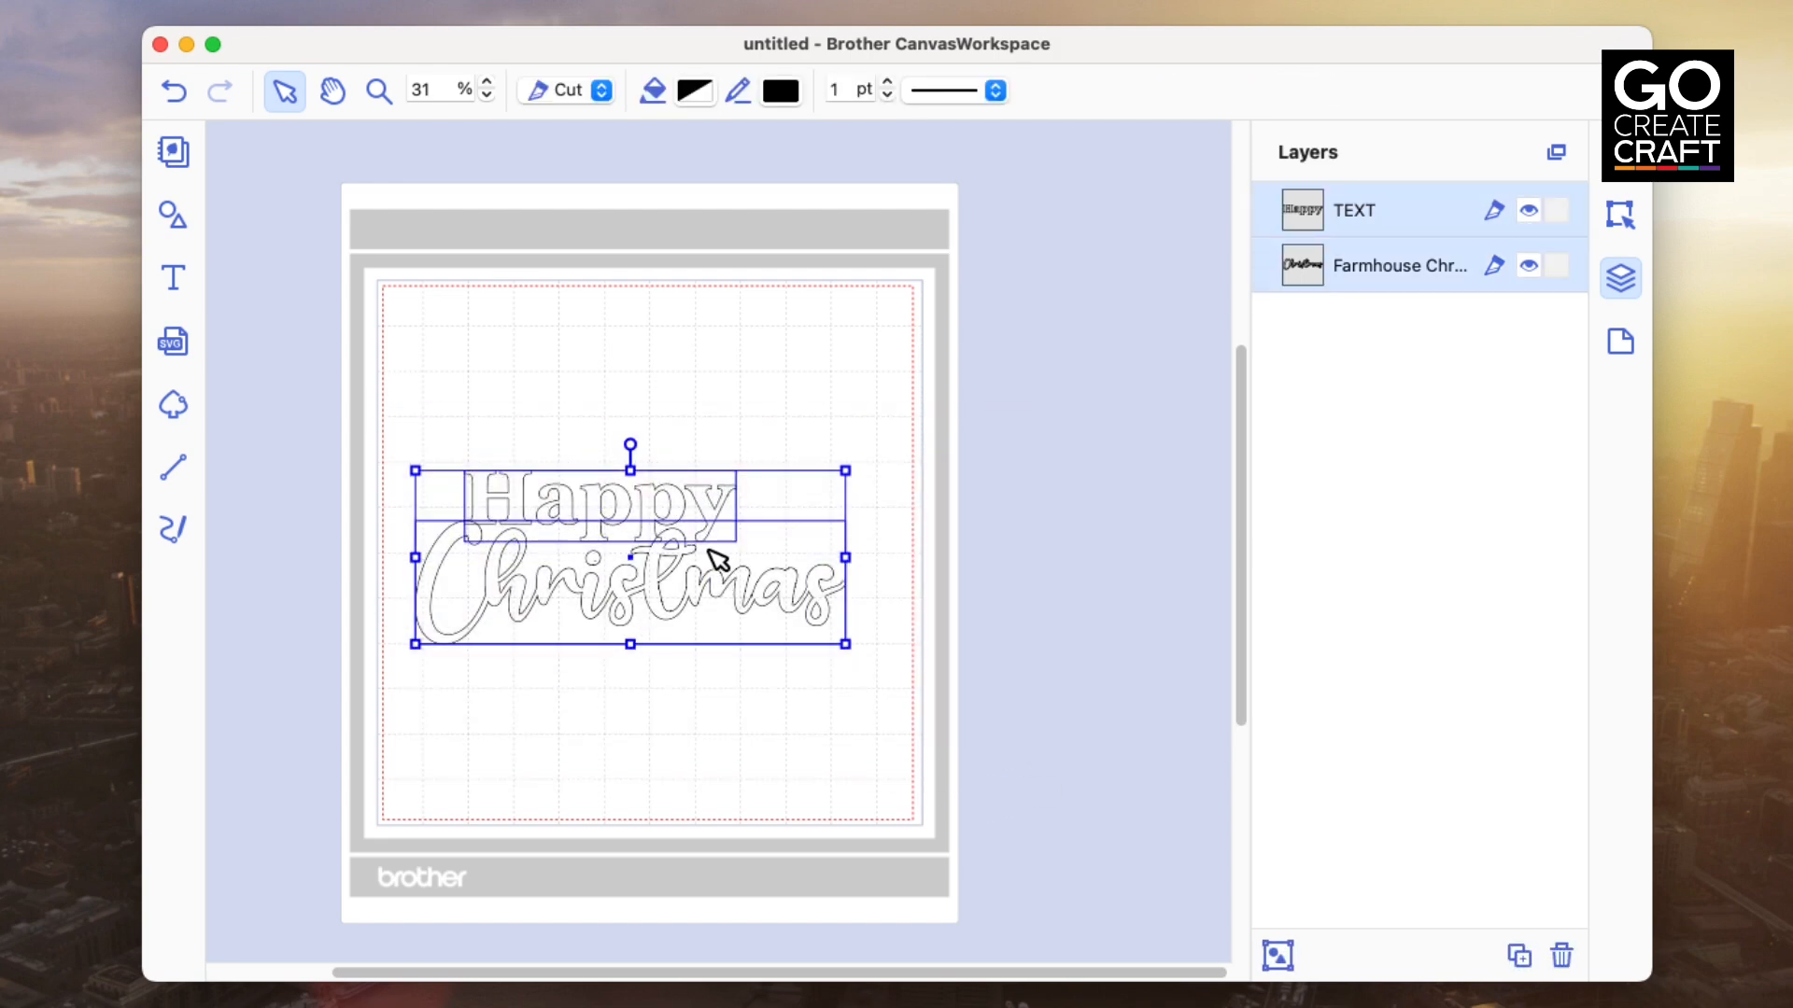
click(1620, 214)
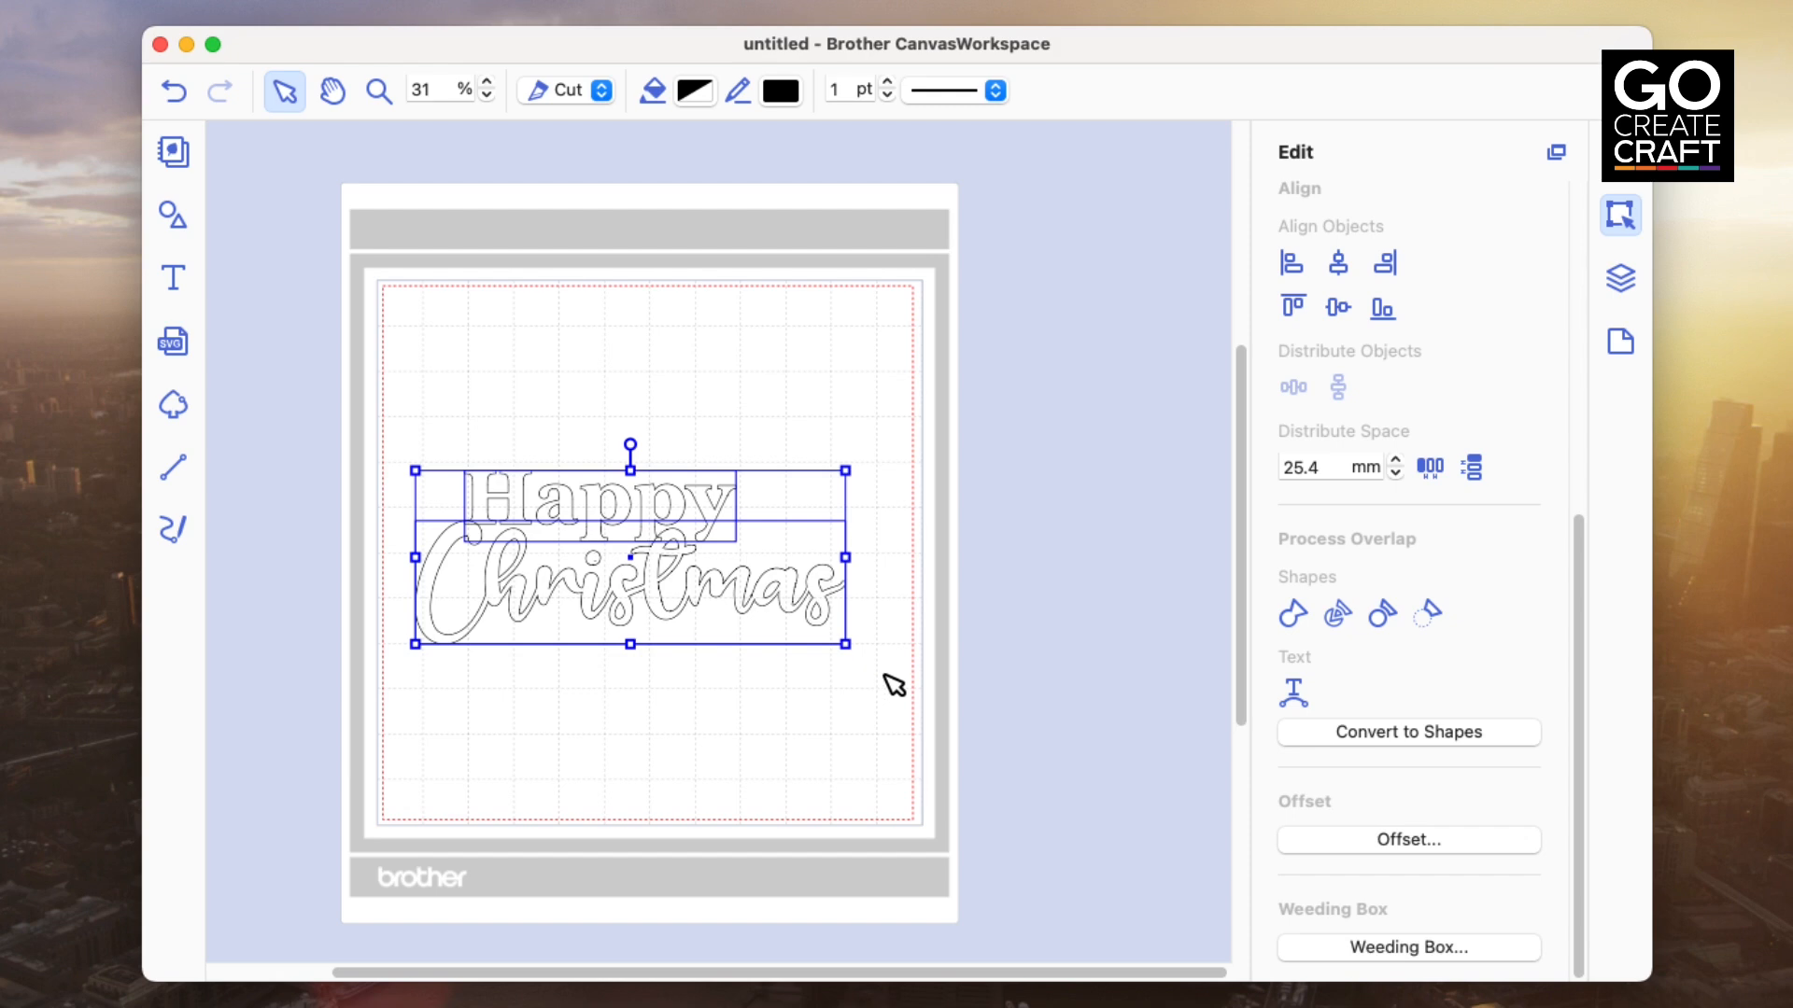
click(1382, 616)
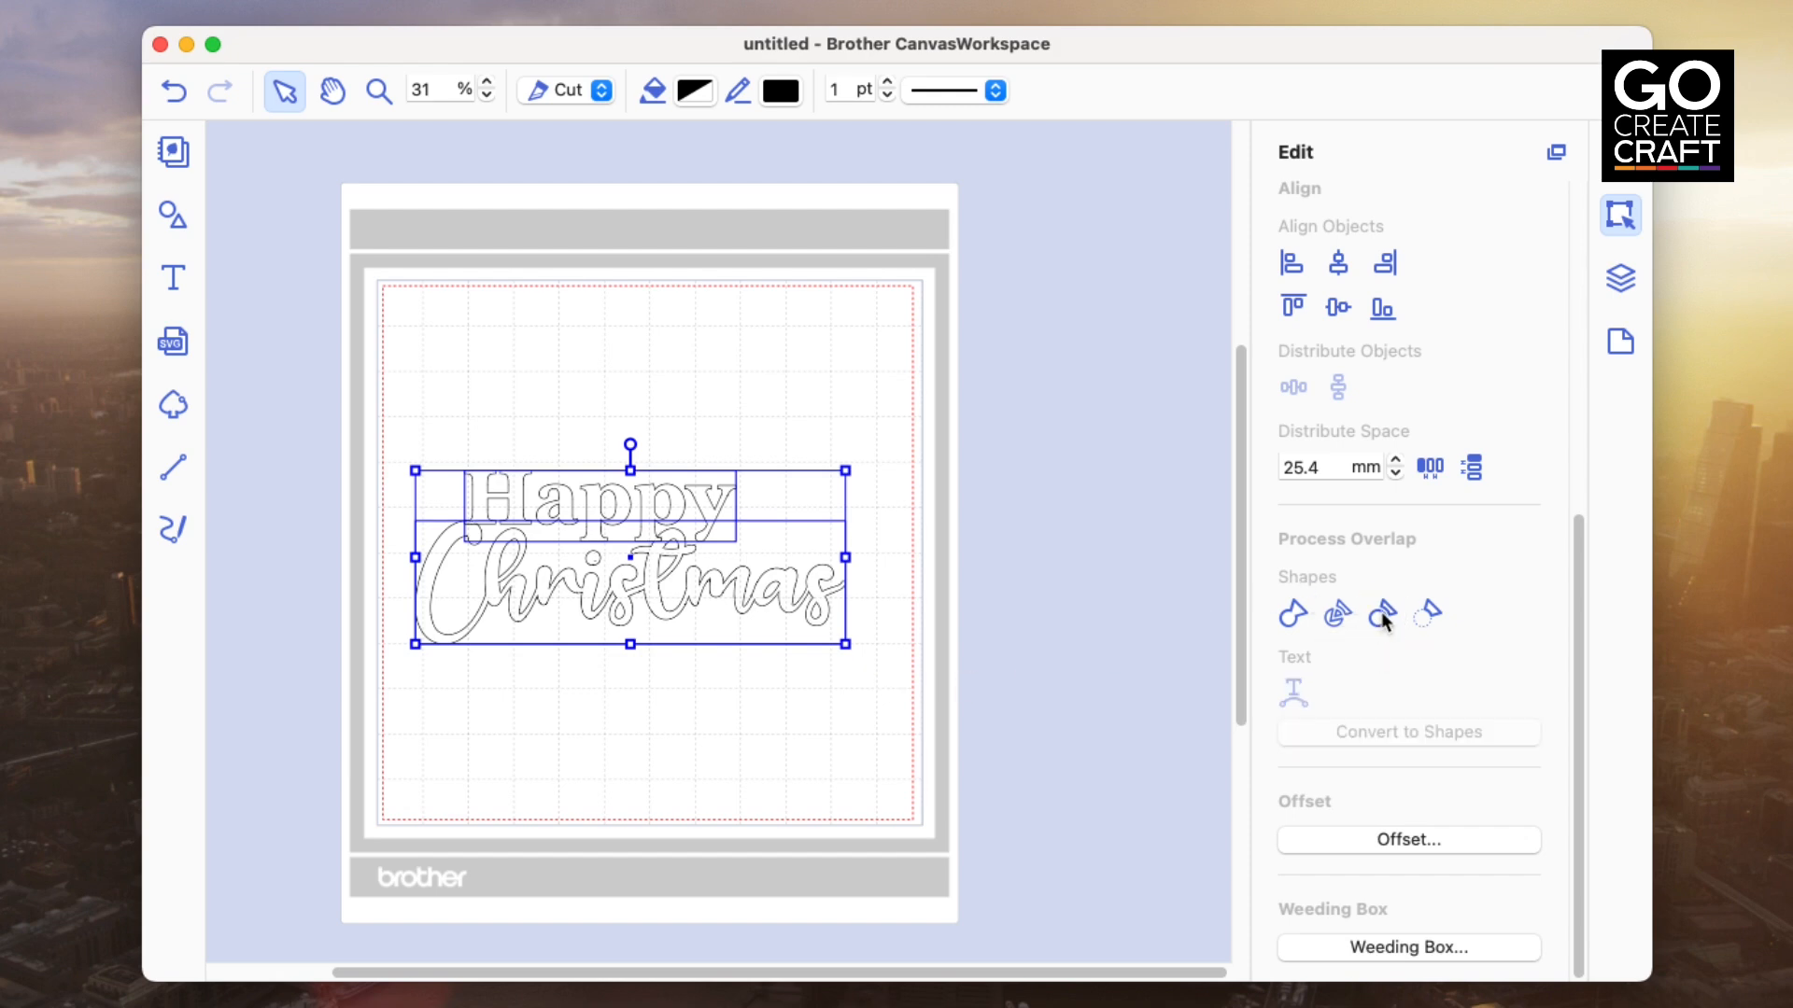
click(707, 698)
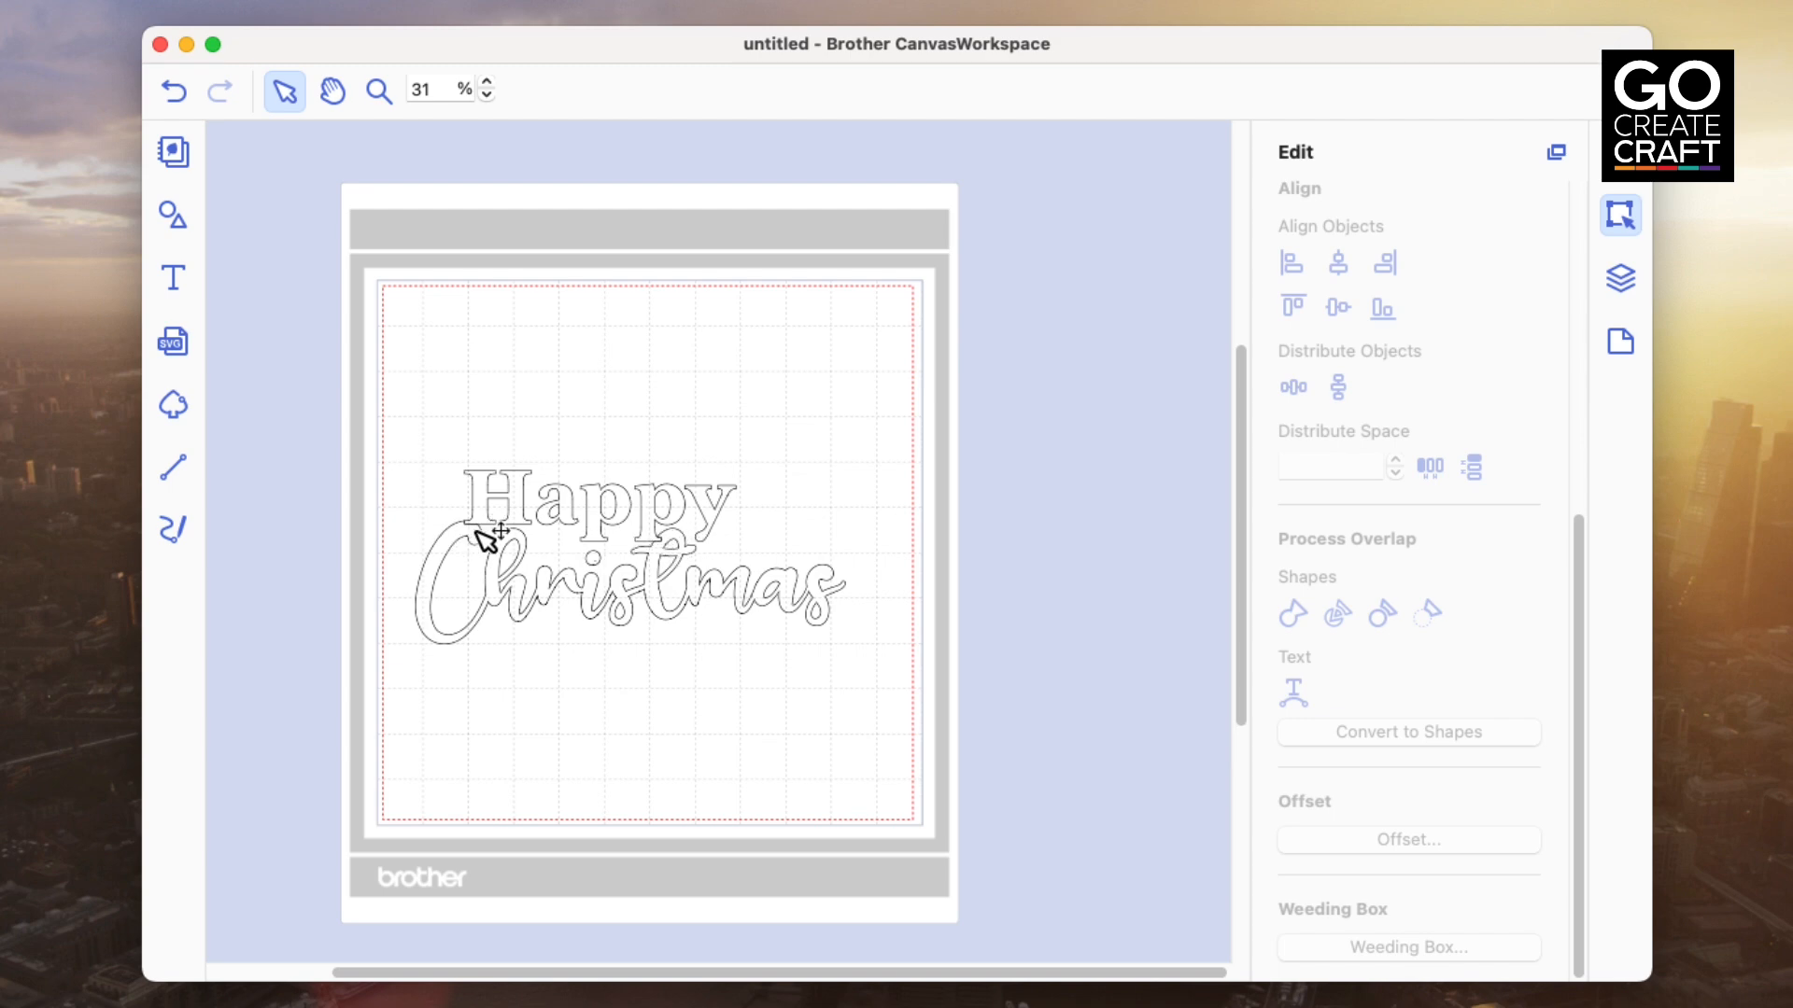
Fill the Happy shape with the Clover green colour at full opacity
click(634, 532)
click(695, 90)
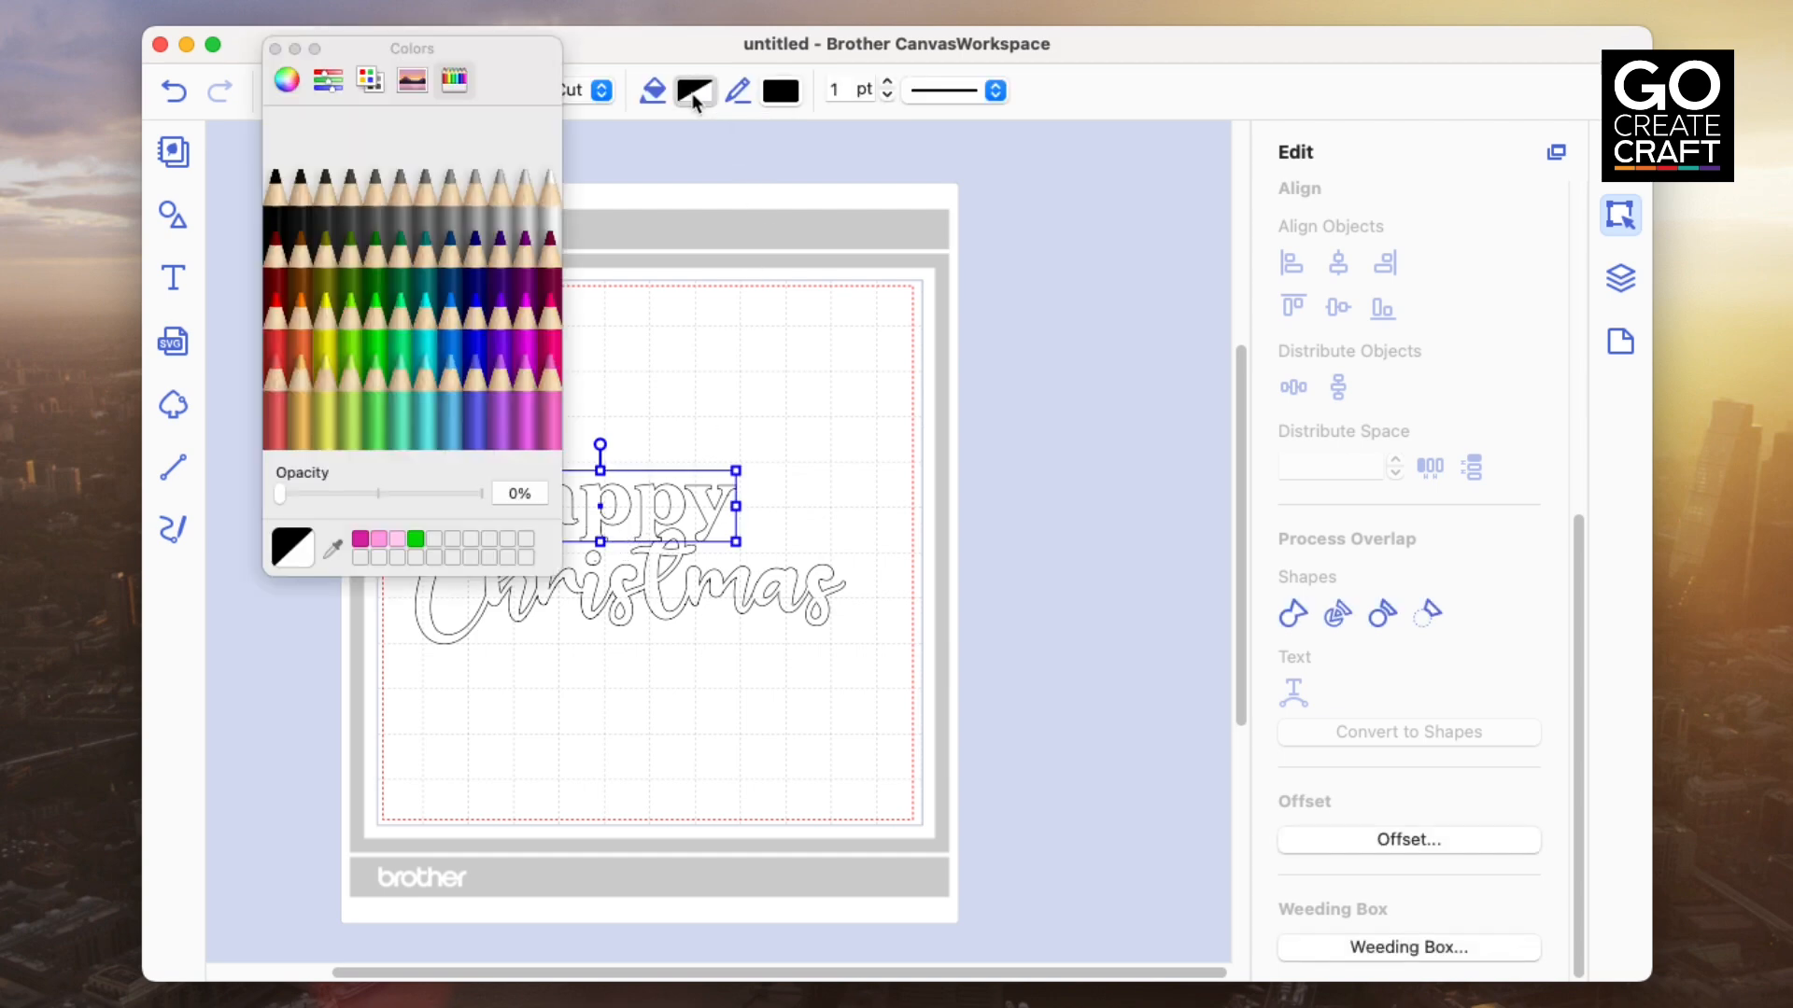
click(446, 397)
click(346, 277)
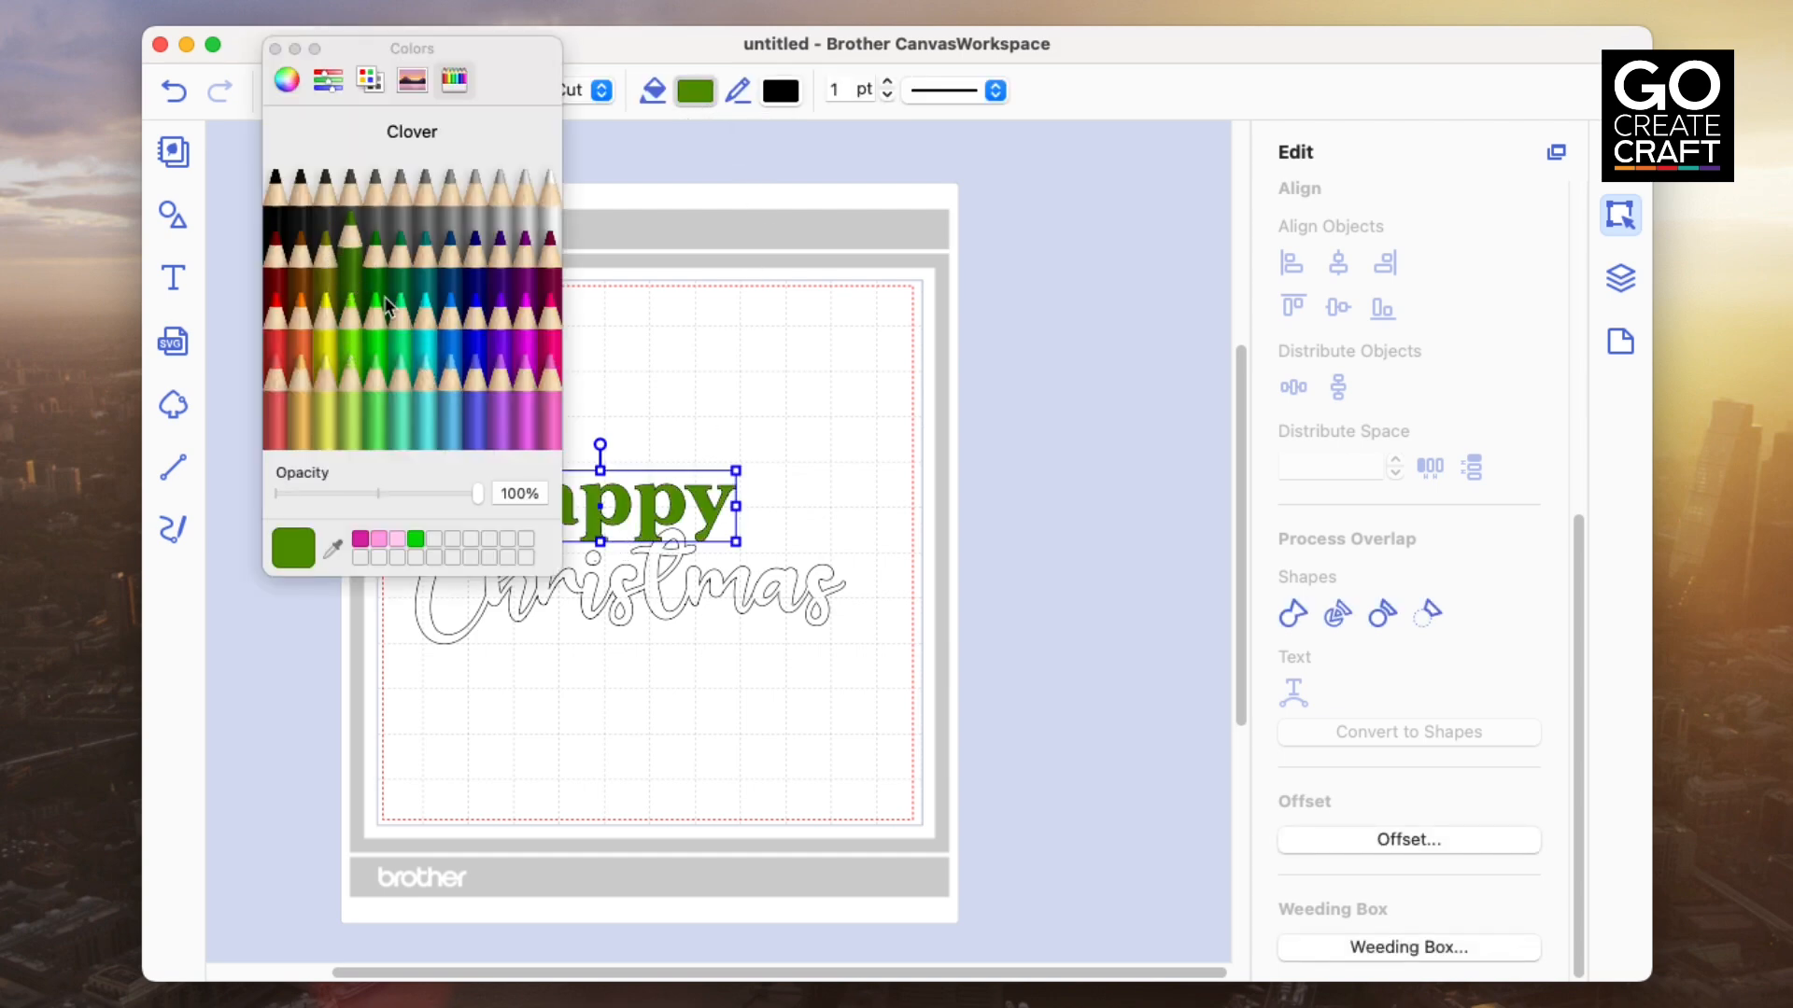
click(824, 453)
Fill the Christmas shape with the Maraschino red colour
click(822, 597)
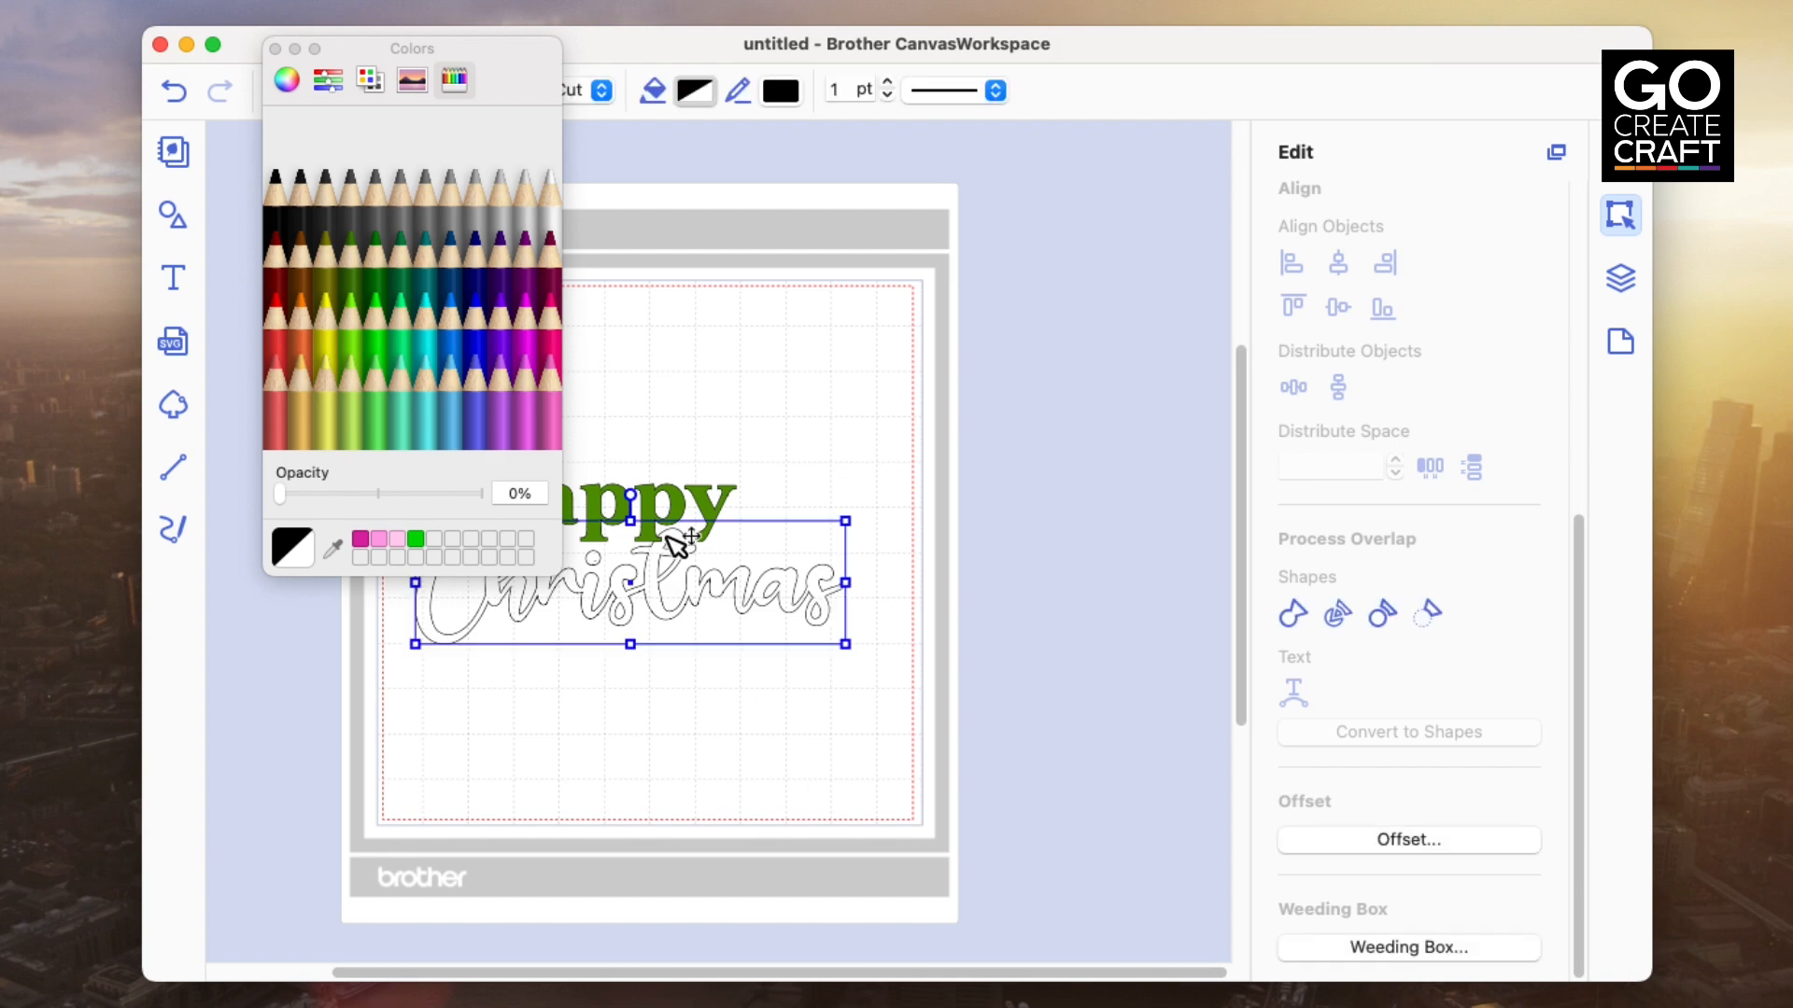
click(276, 322)
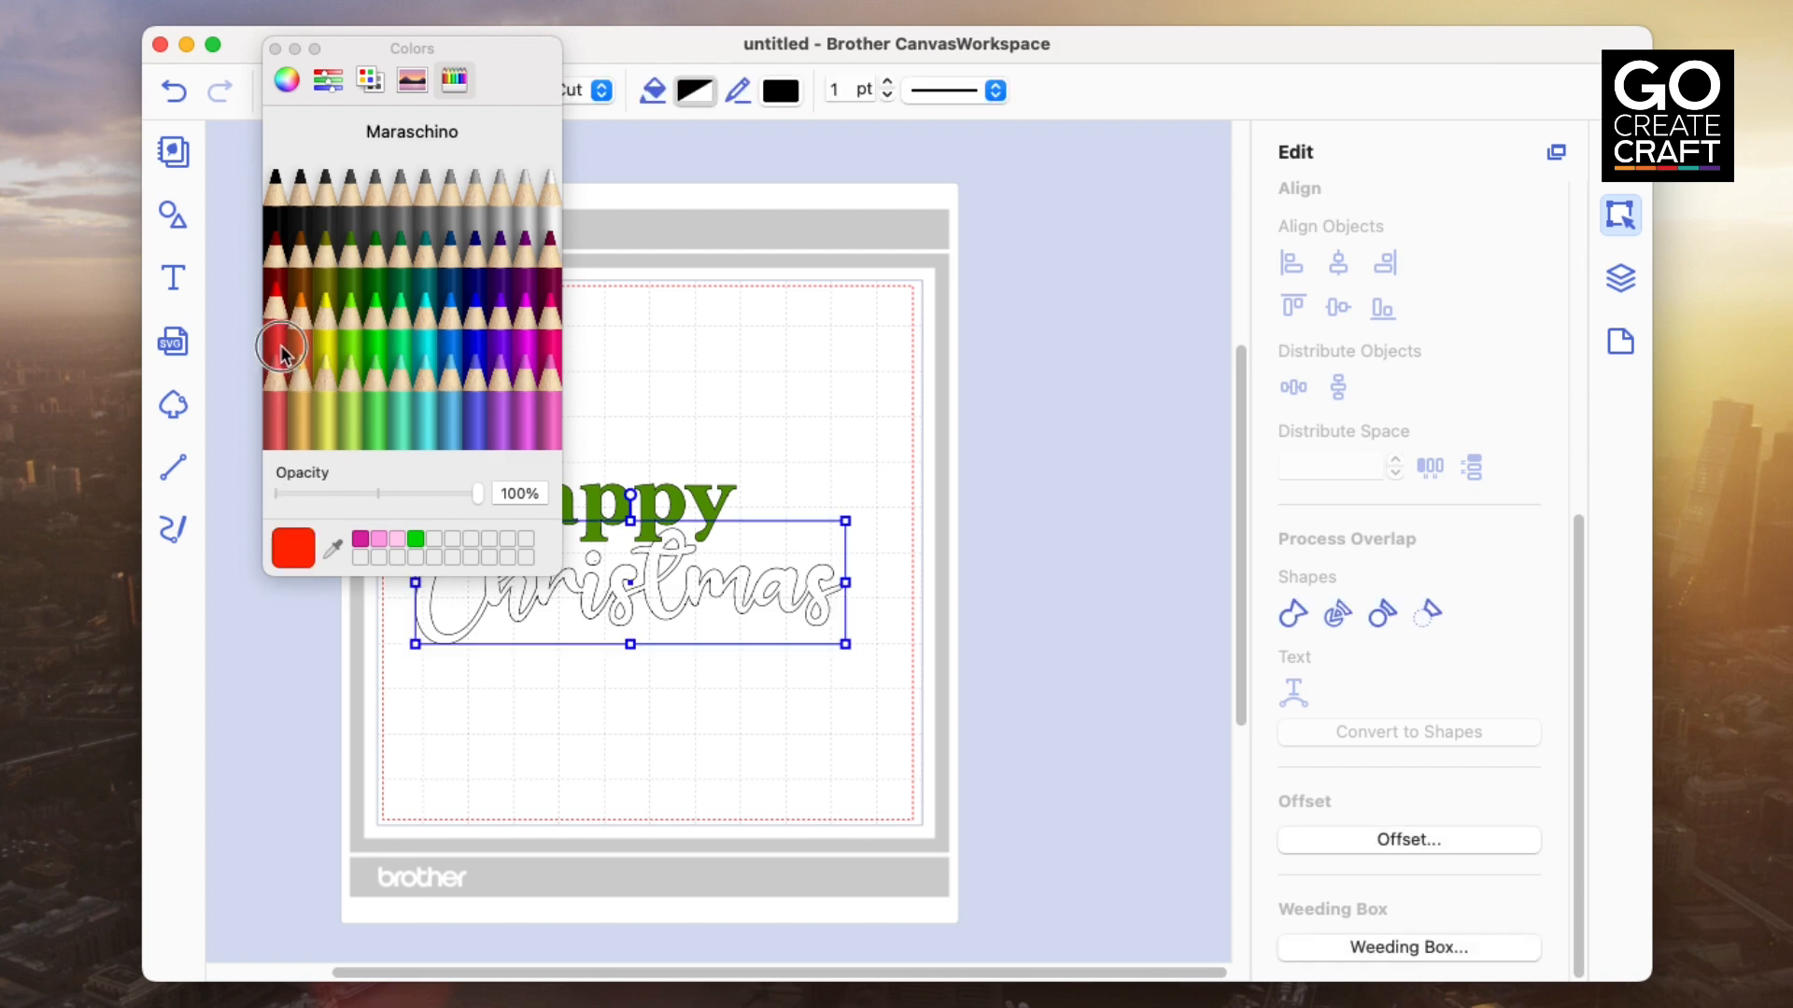
click(859, 380)
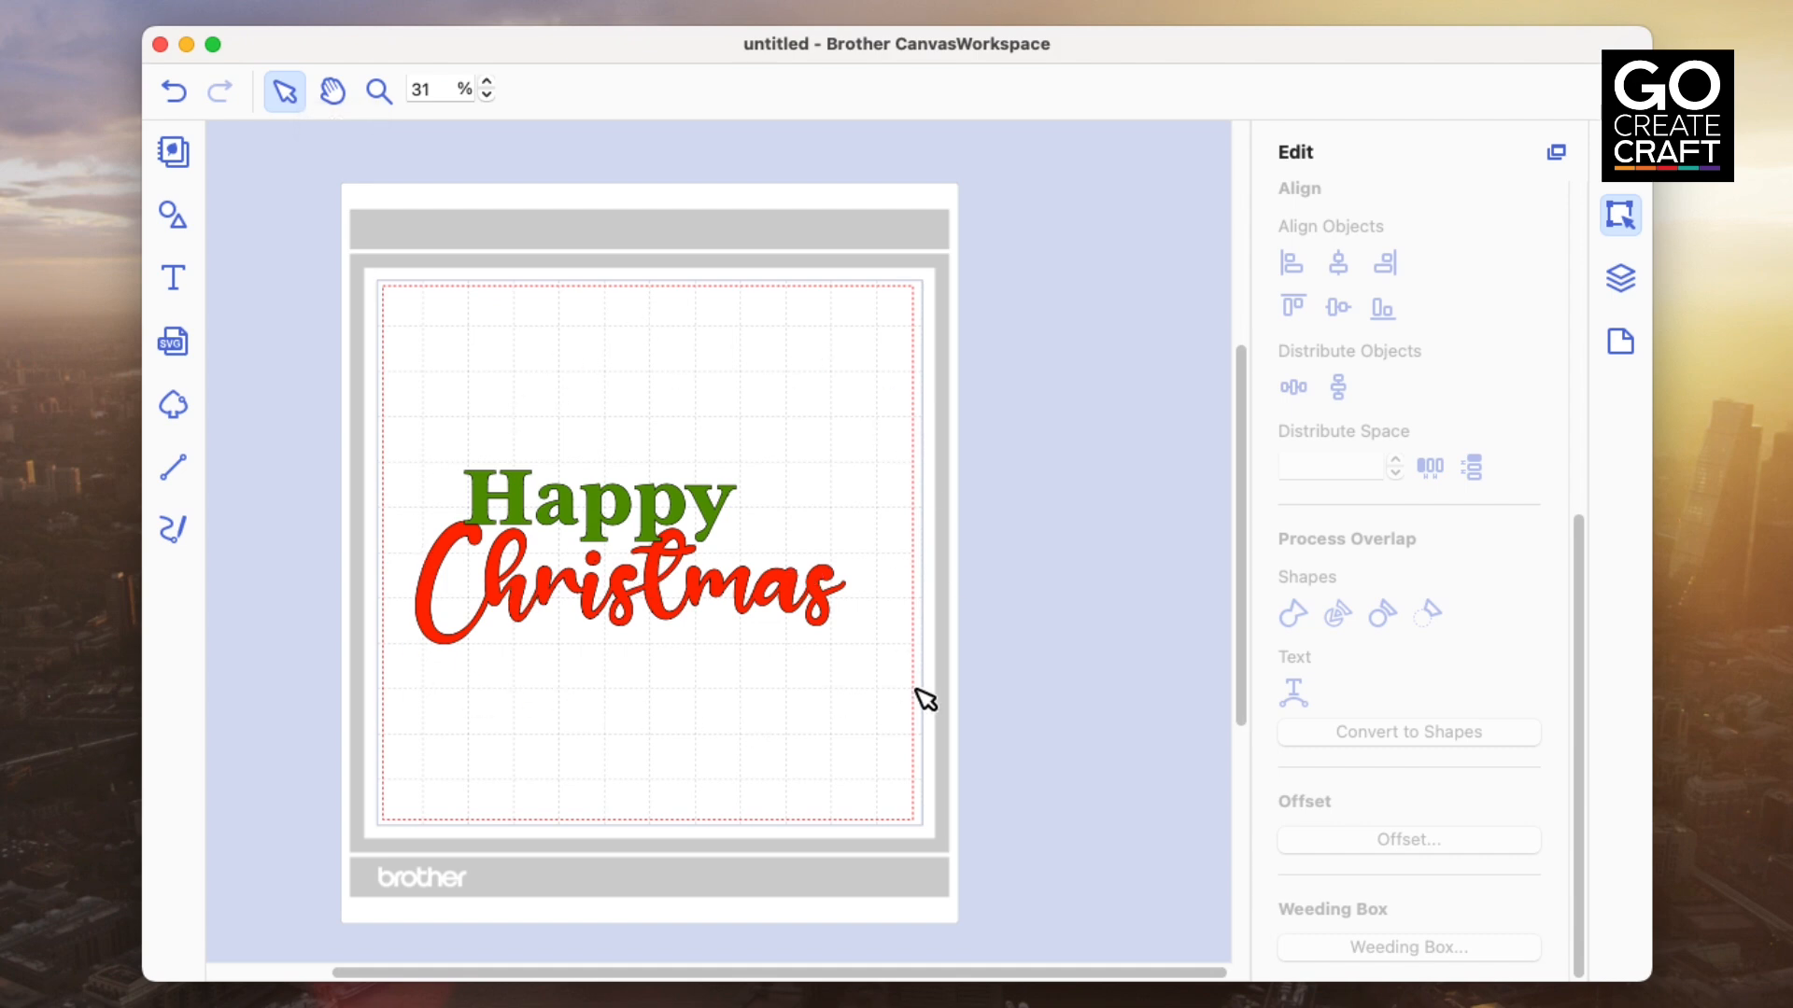
Separate the two words, moving Happy to the mat's upper-left area and Christmas near the mat's lower edge
click(651, 524)
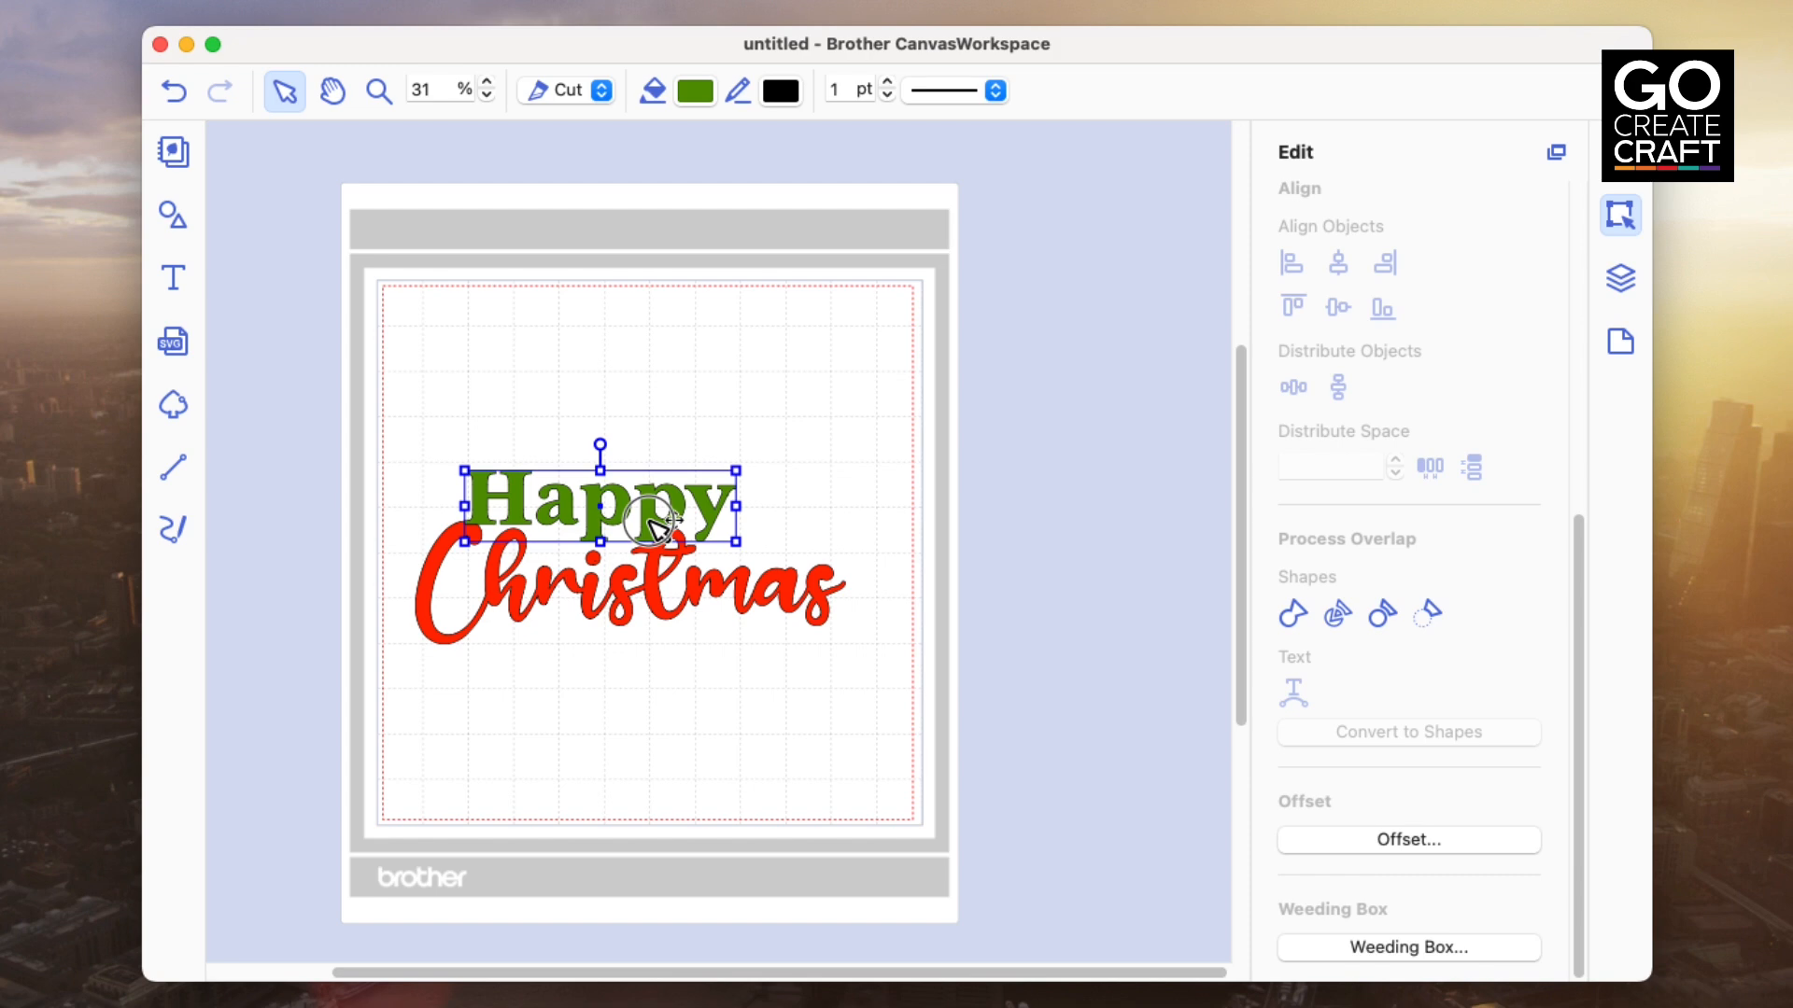
drag(652, 525, 582, 357)
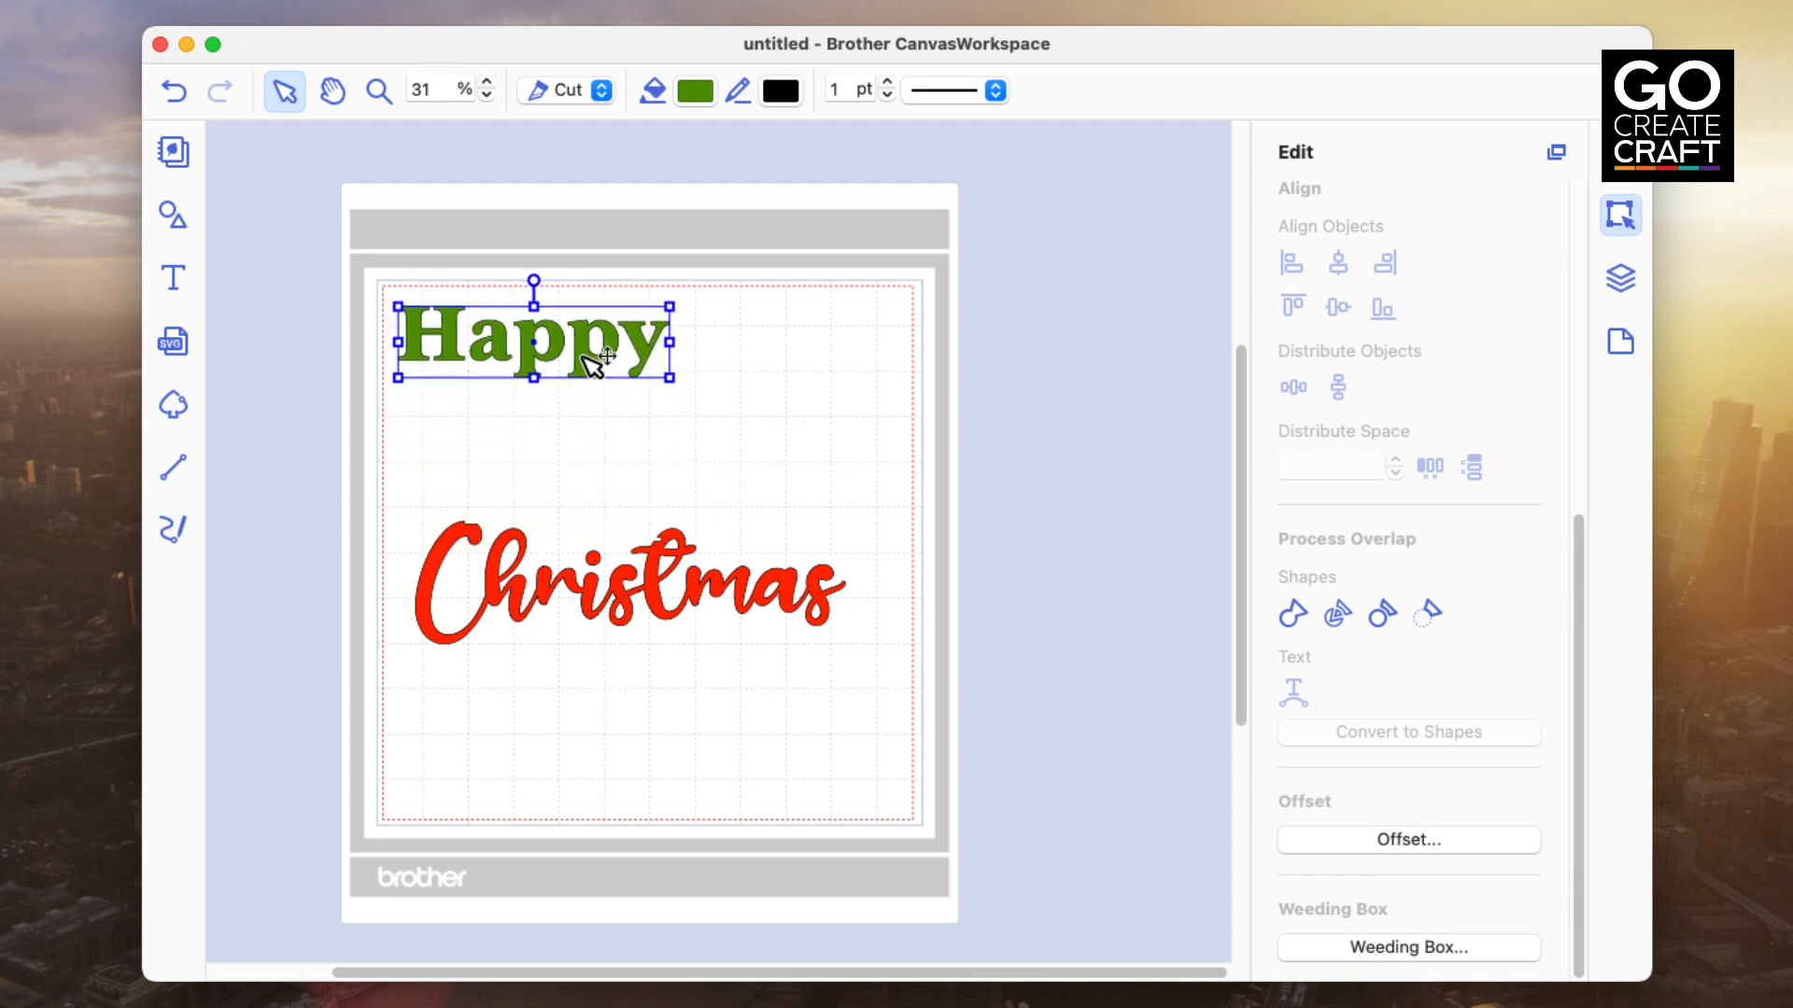
drag(664, 600, 646, 769)
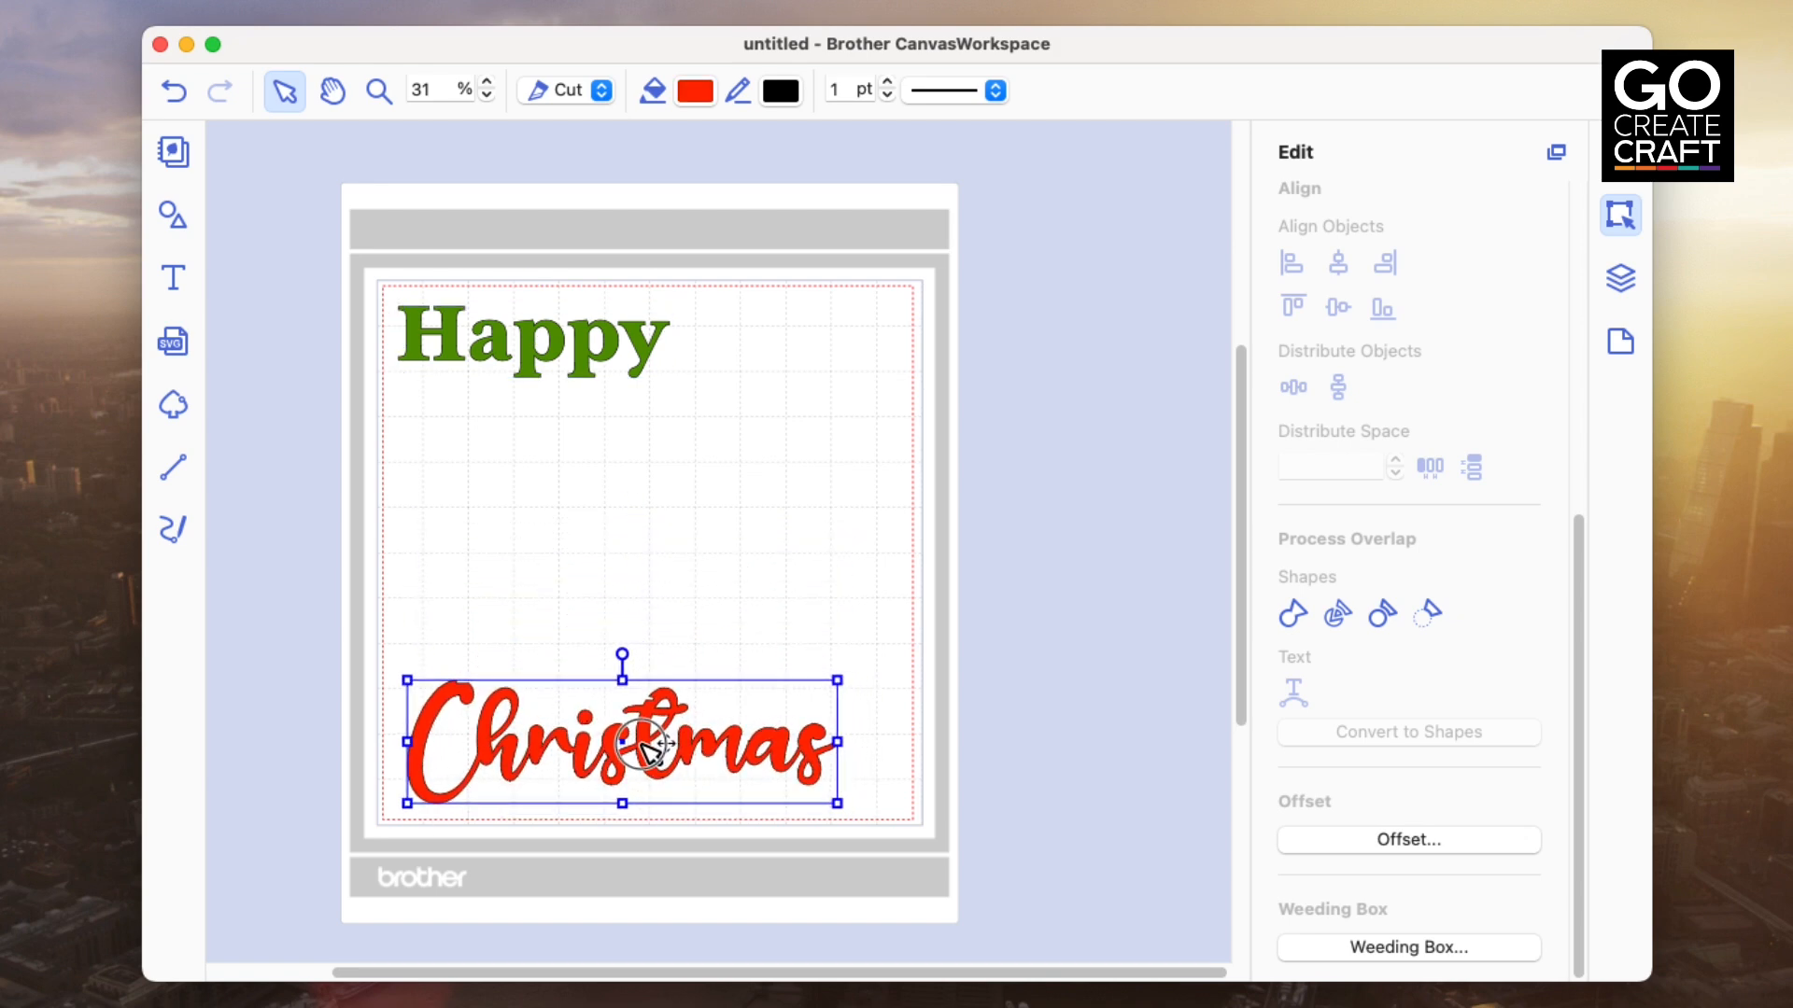
click(724, 639)
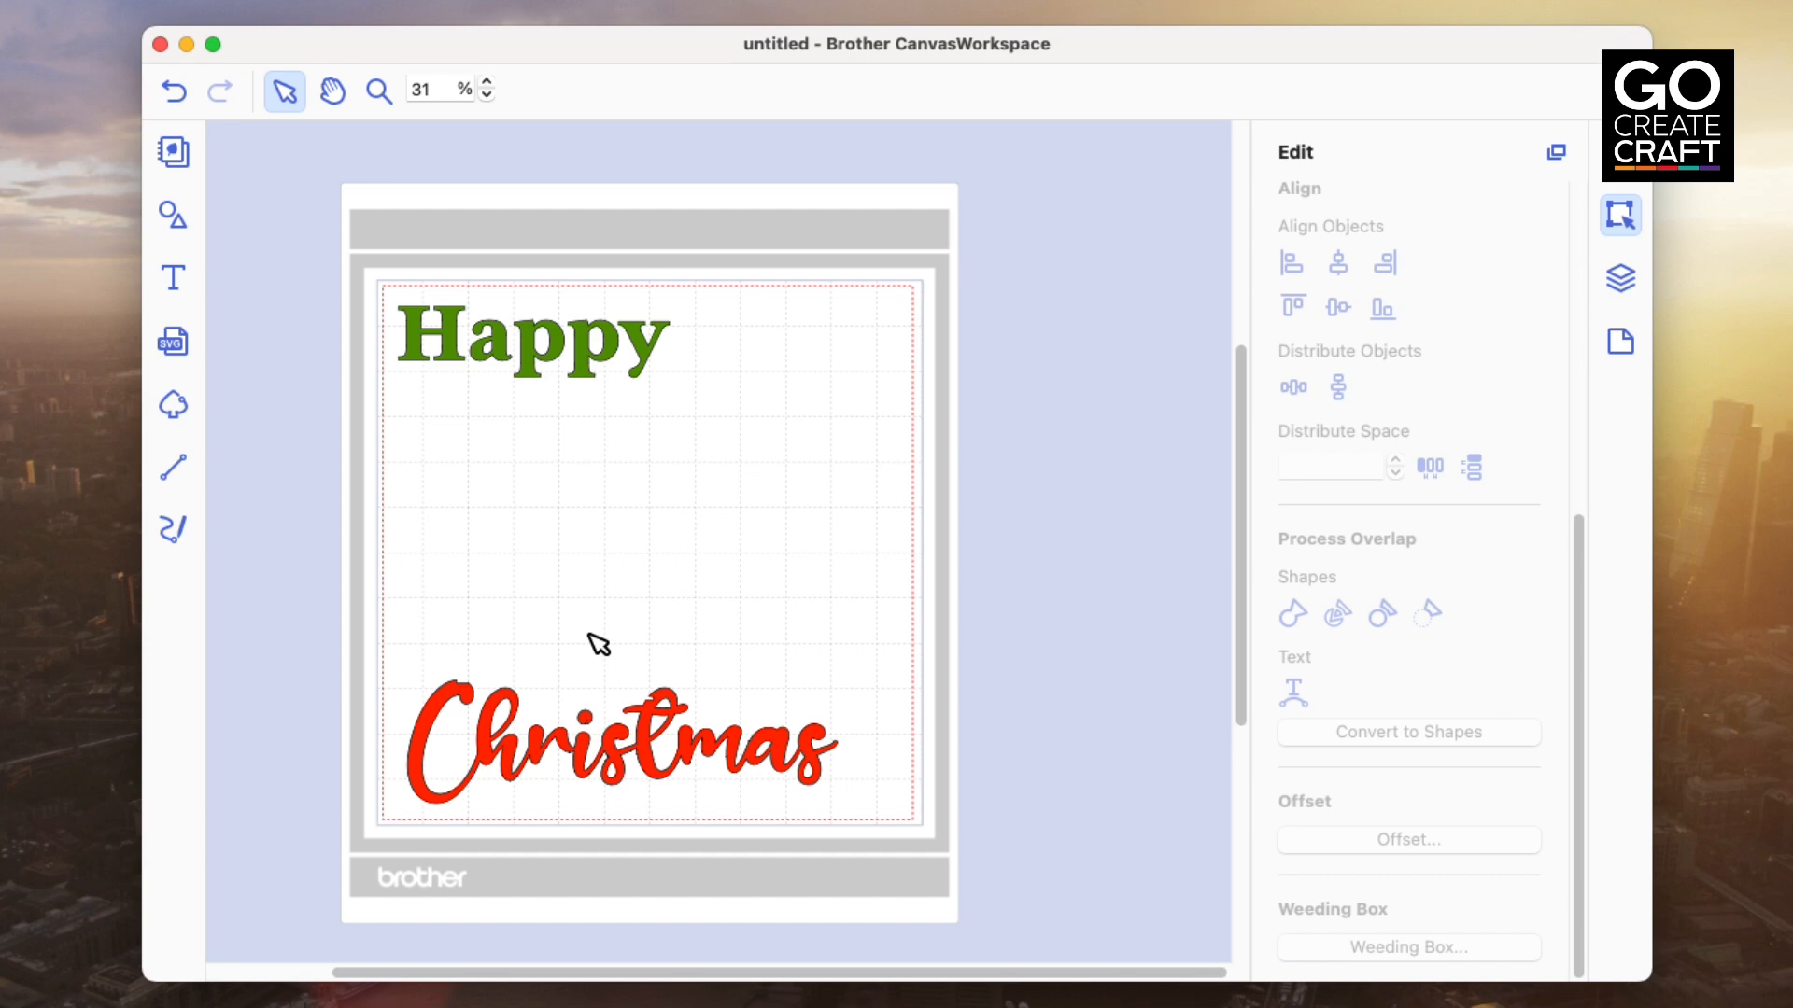
Mirror the Happy and Christmas shapes together horizontally
drag(347, 278, 979, 850)
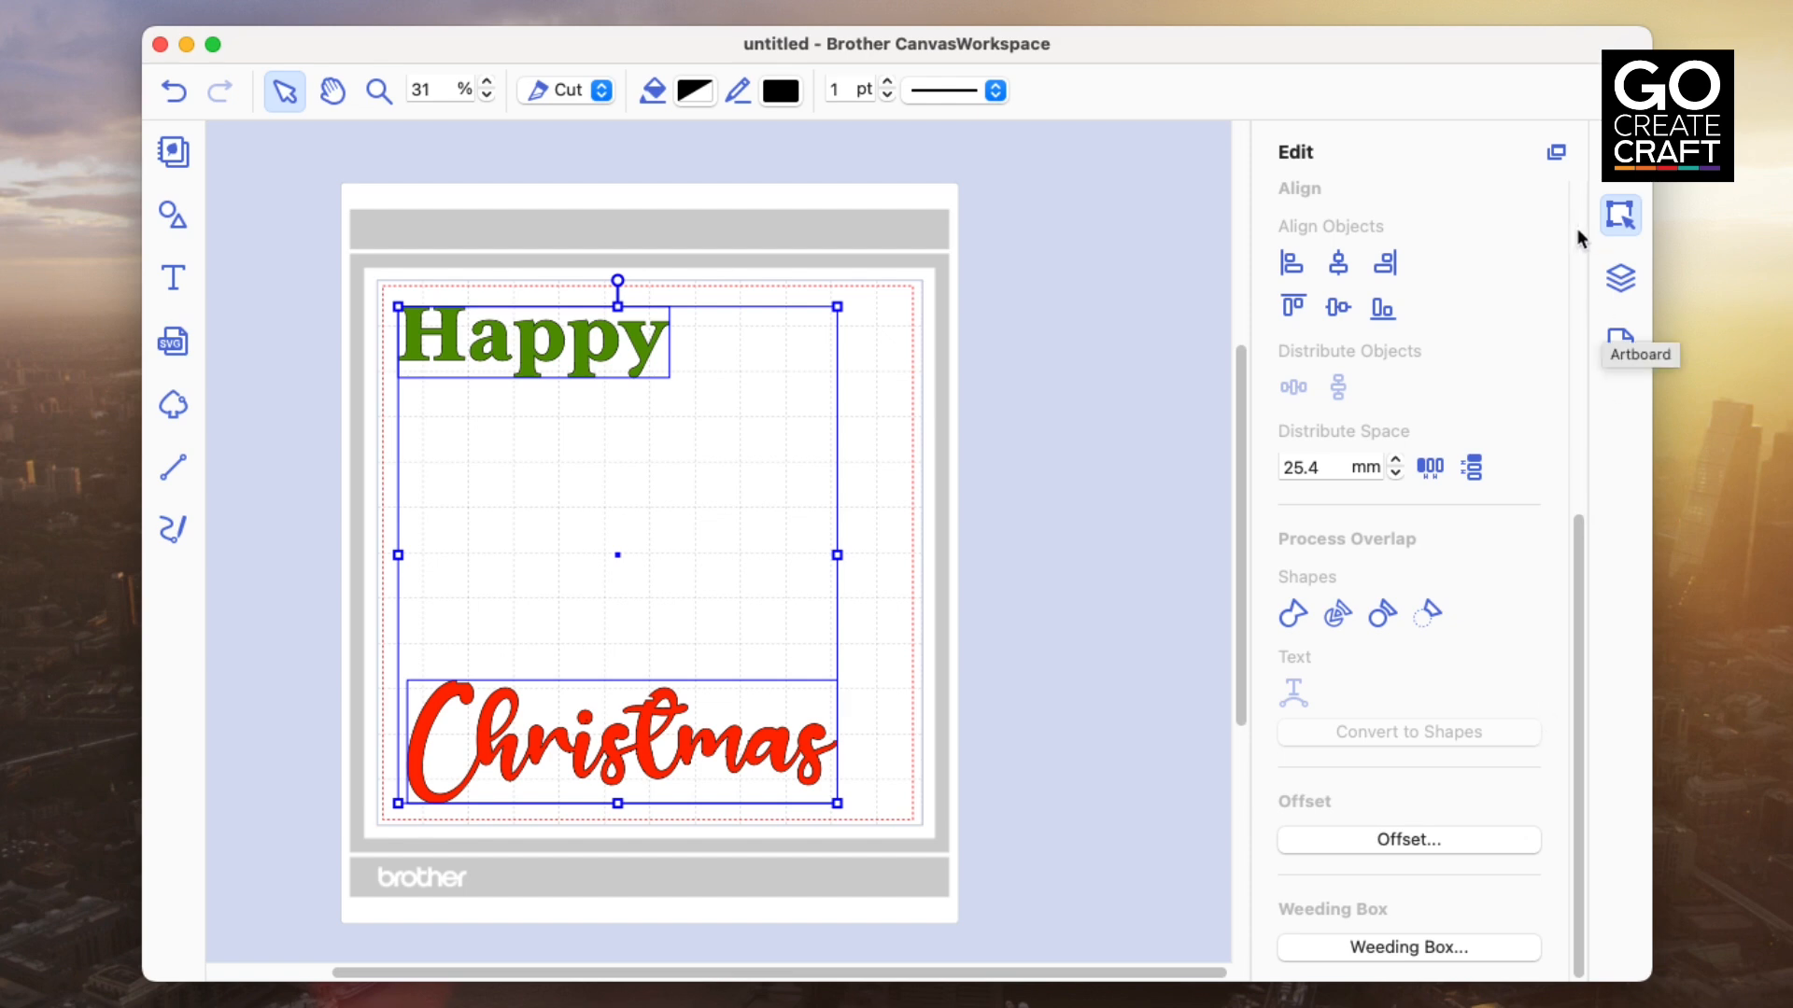
scroll(1441, 409, up, 10)
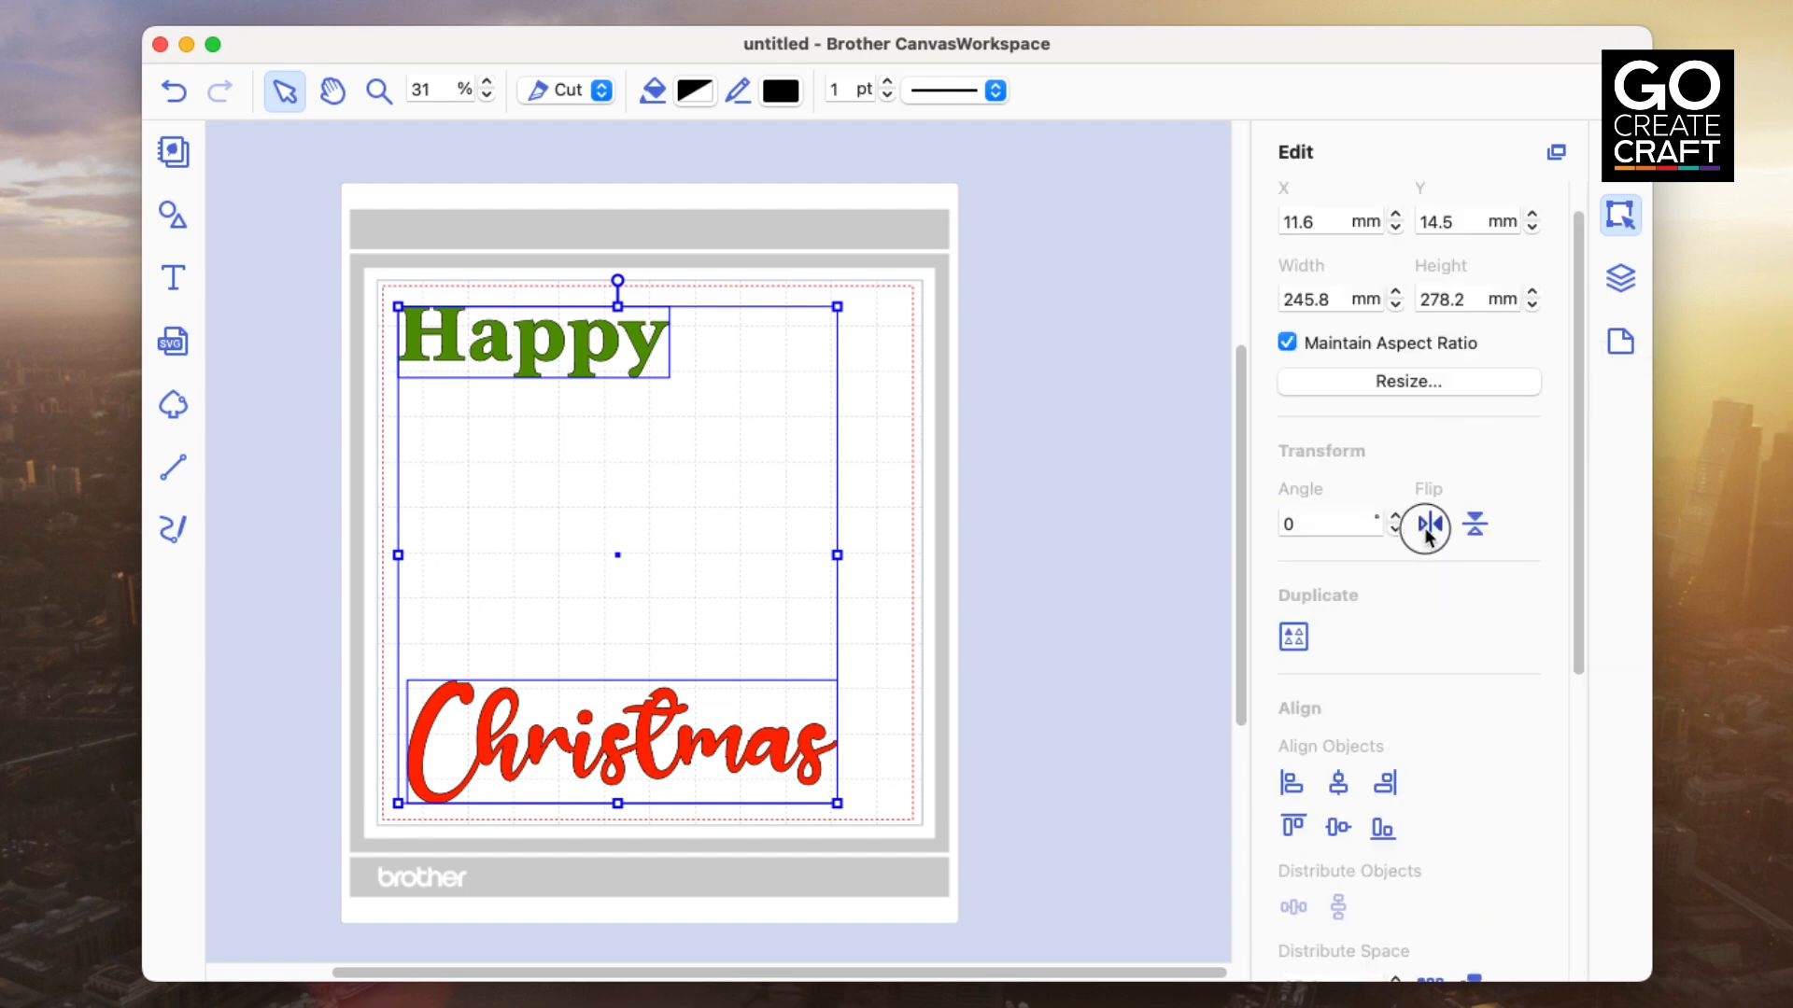
click(1430, 524)
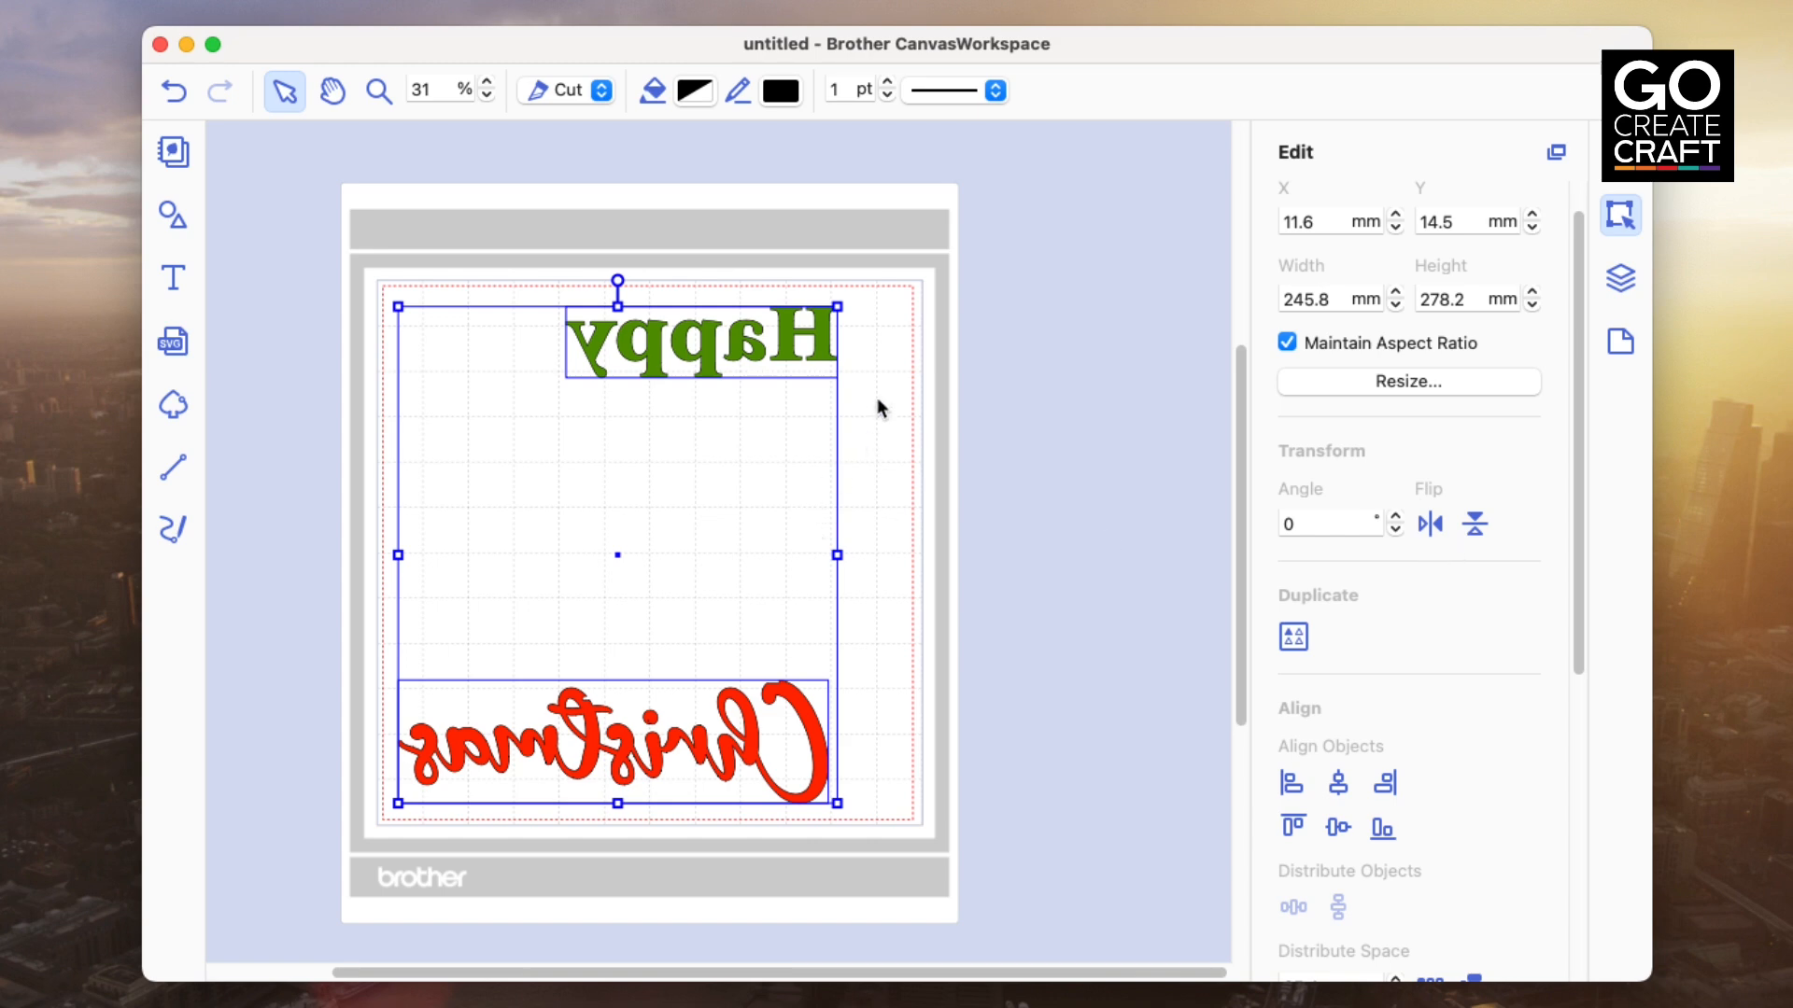
click(1134, 534)
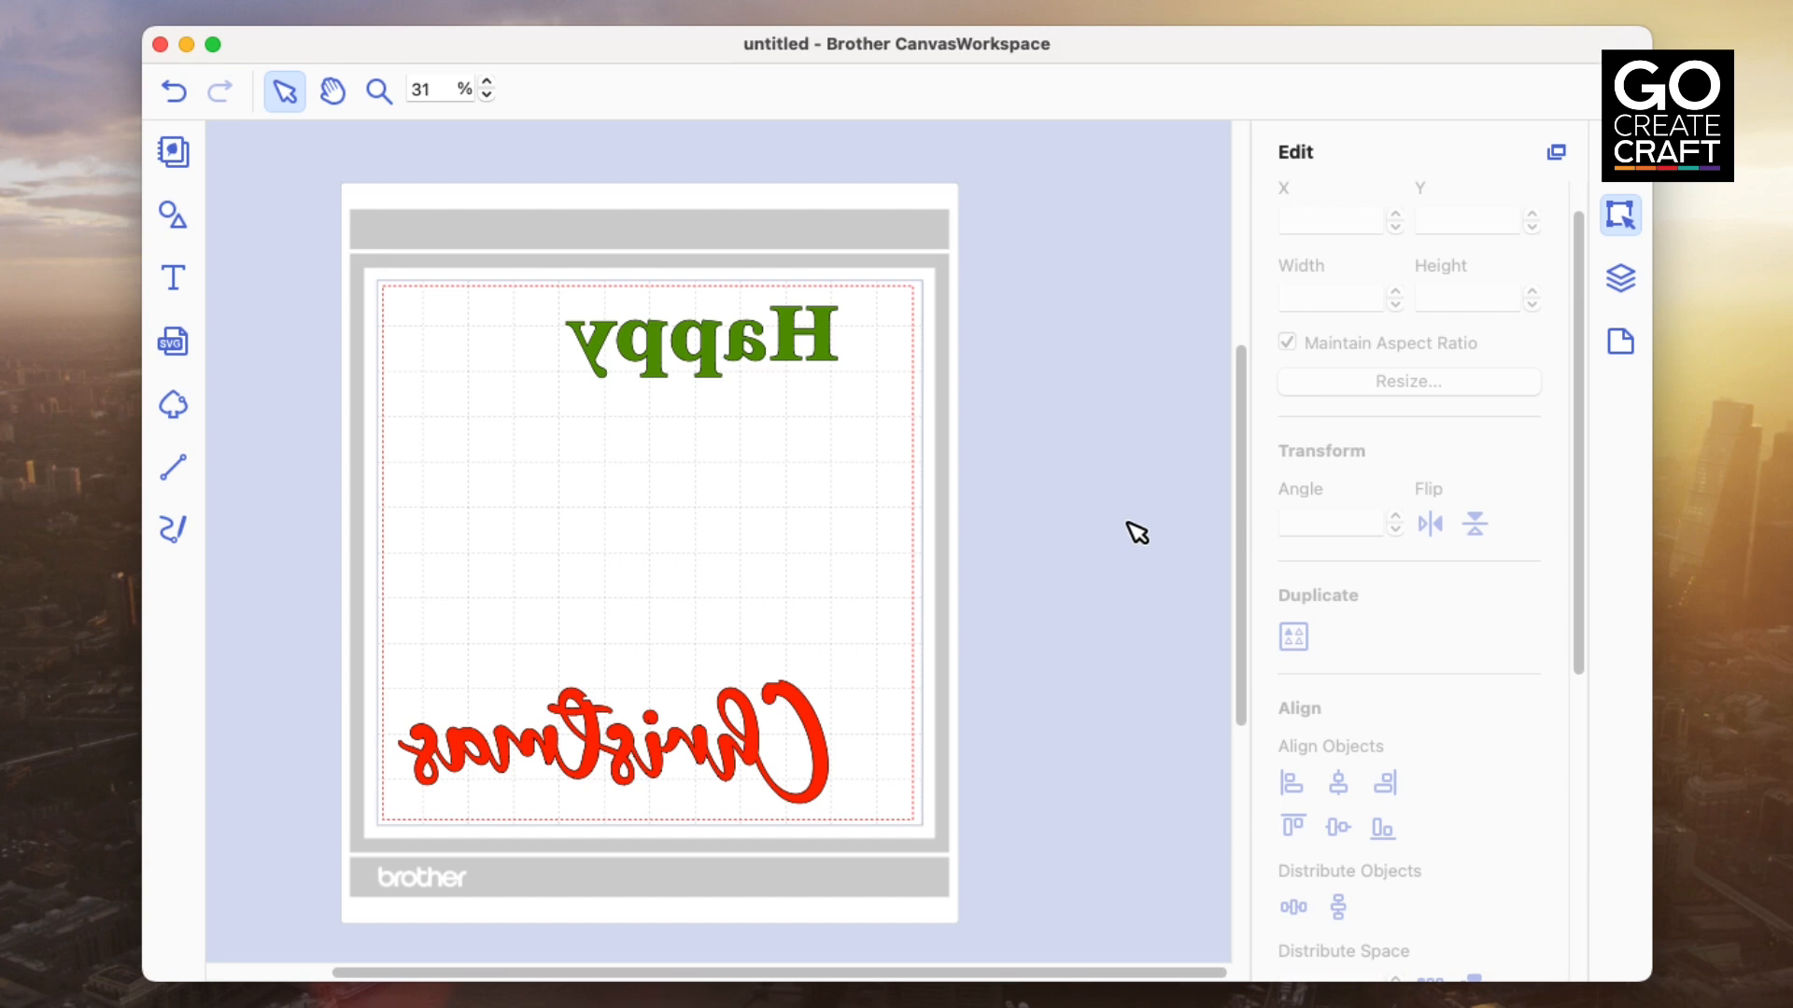
Flip both words horizontally again to reverse the mirroring
drag(272, 227, 875, 679)
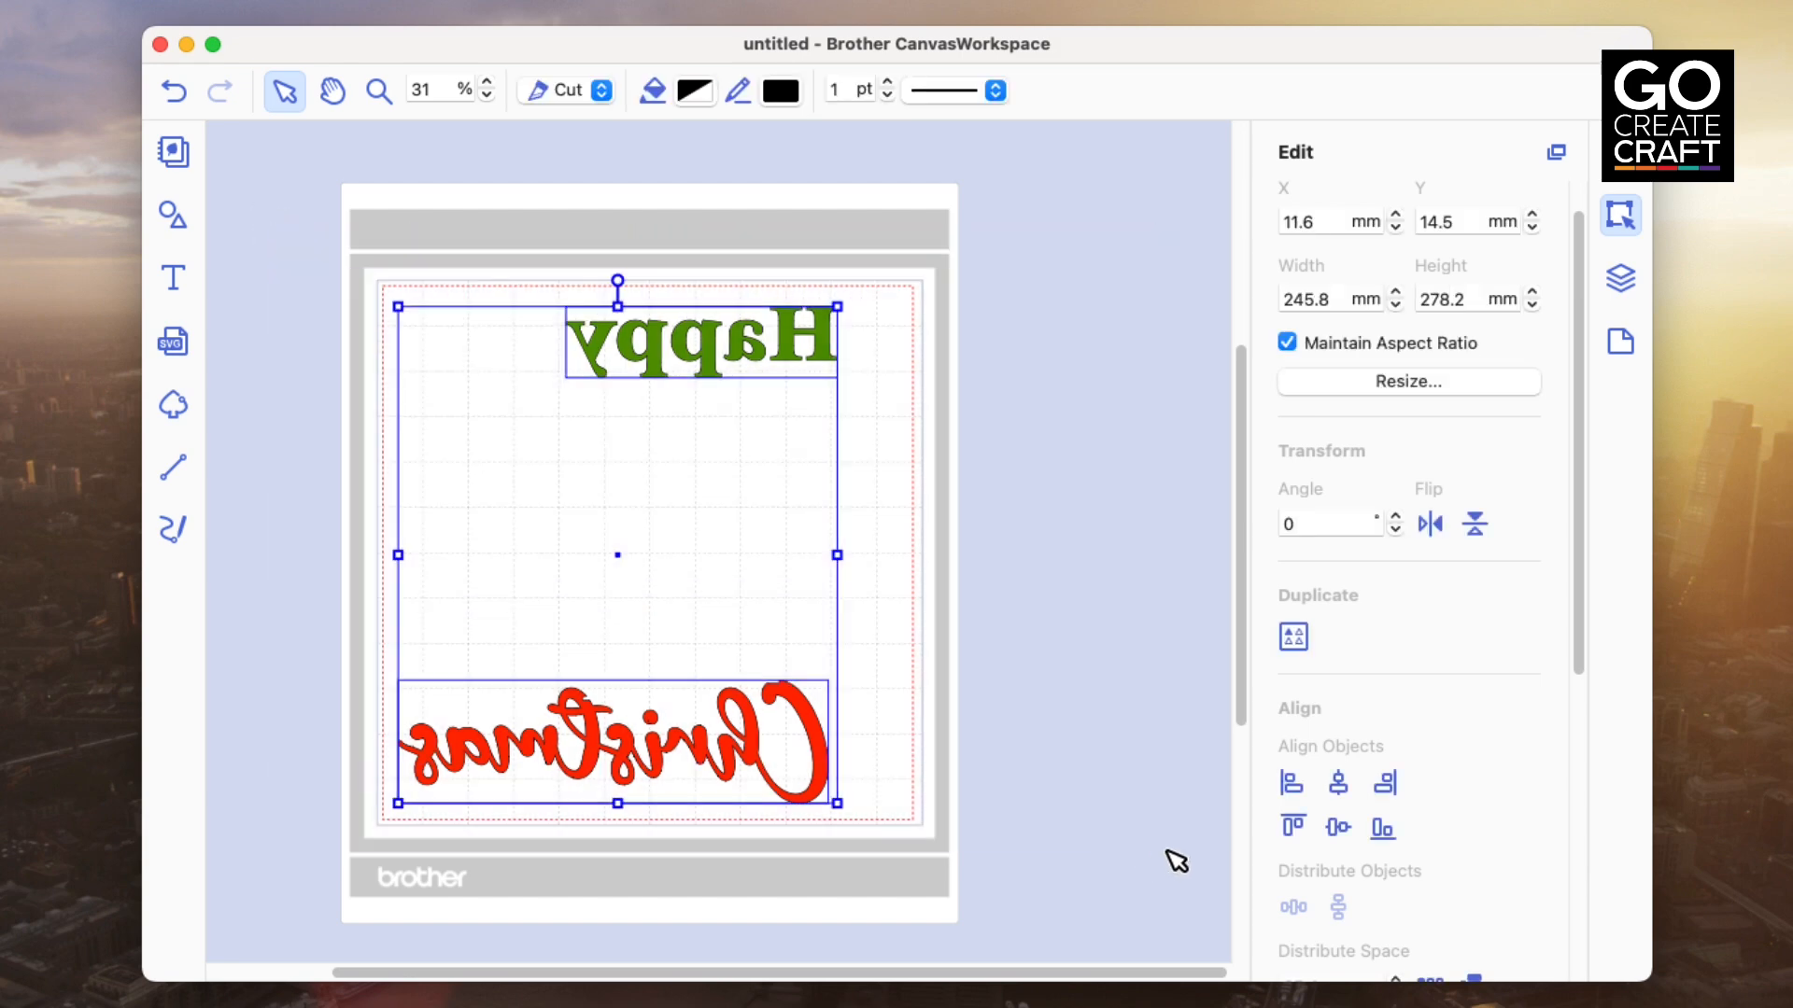
click(1429, 524)
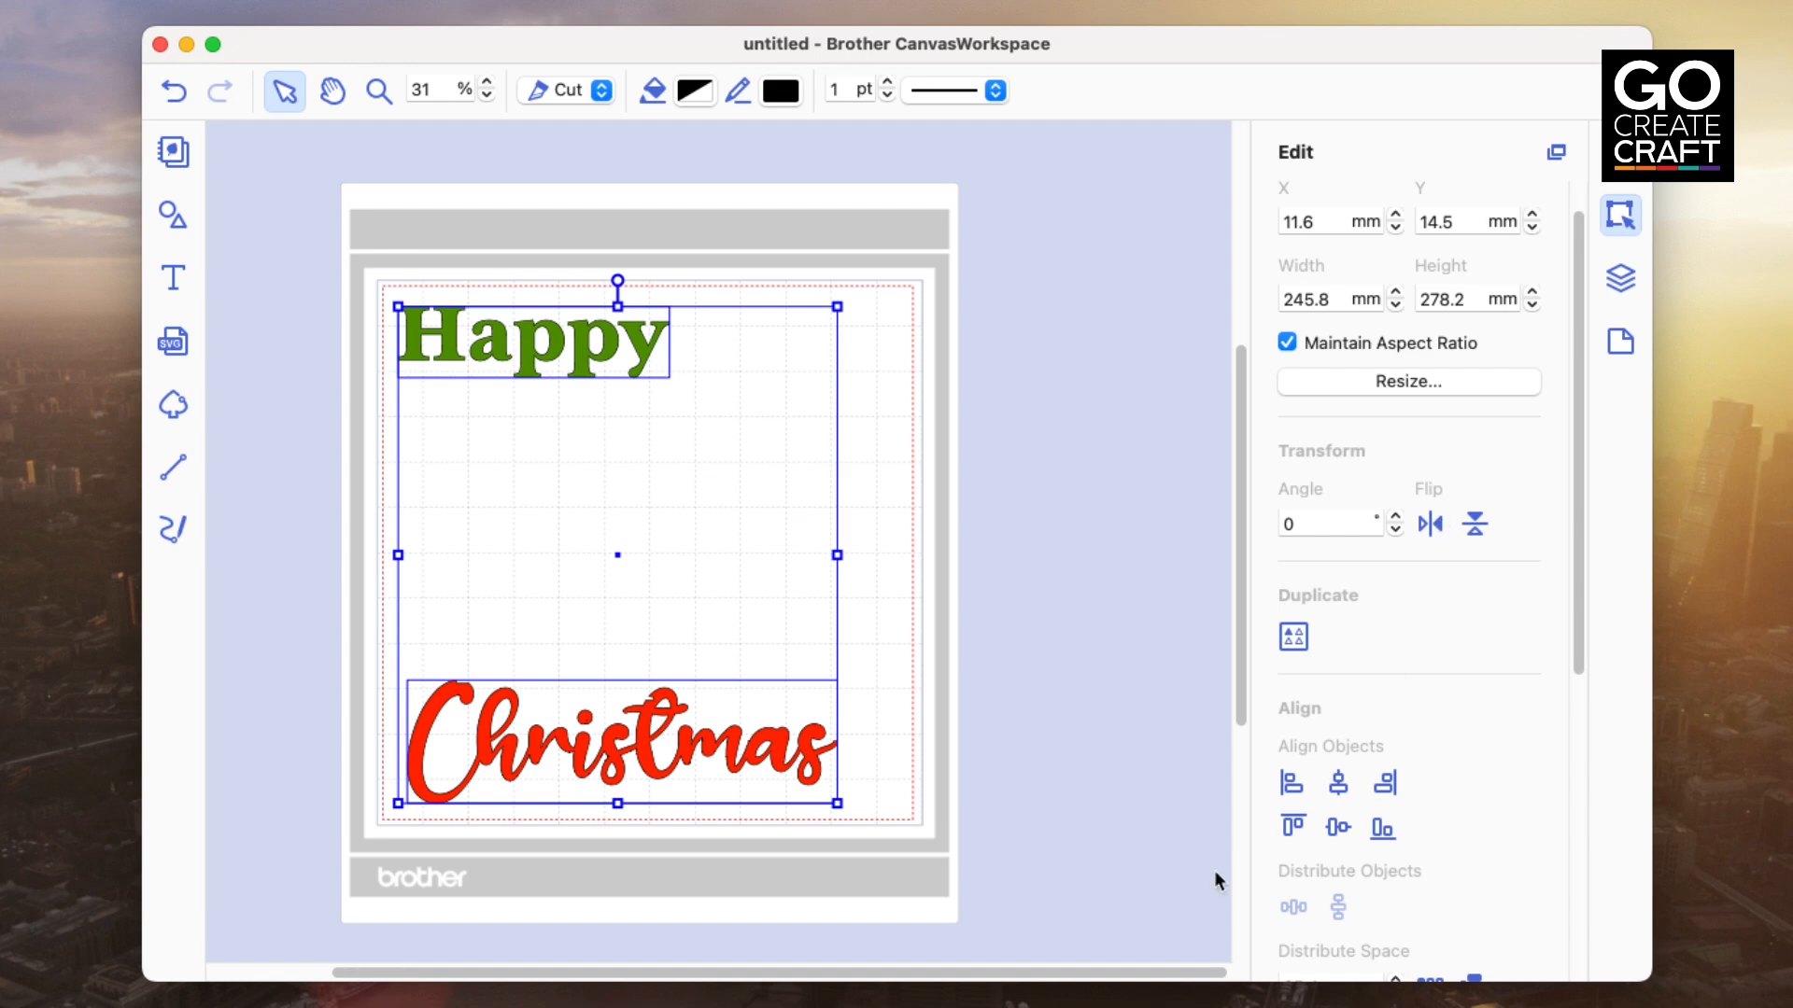
click(1051, 700)
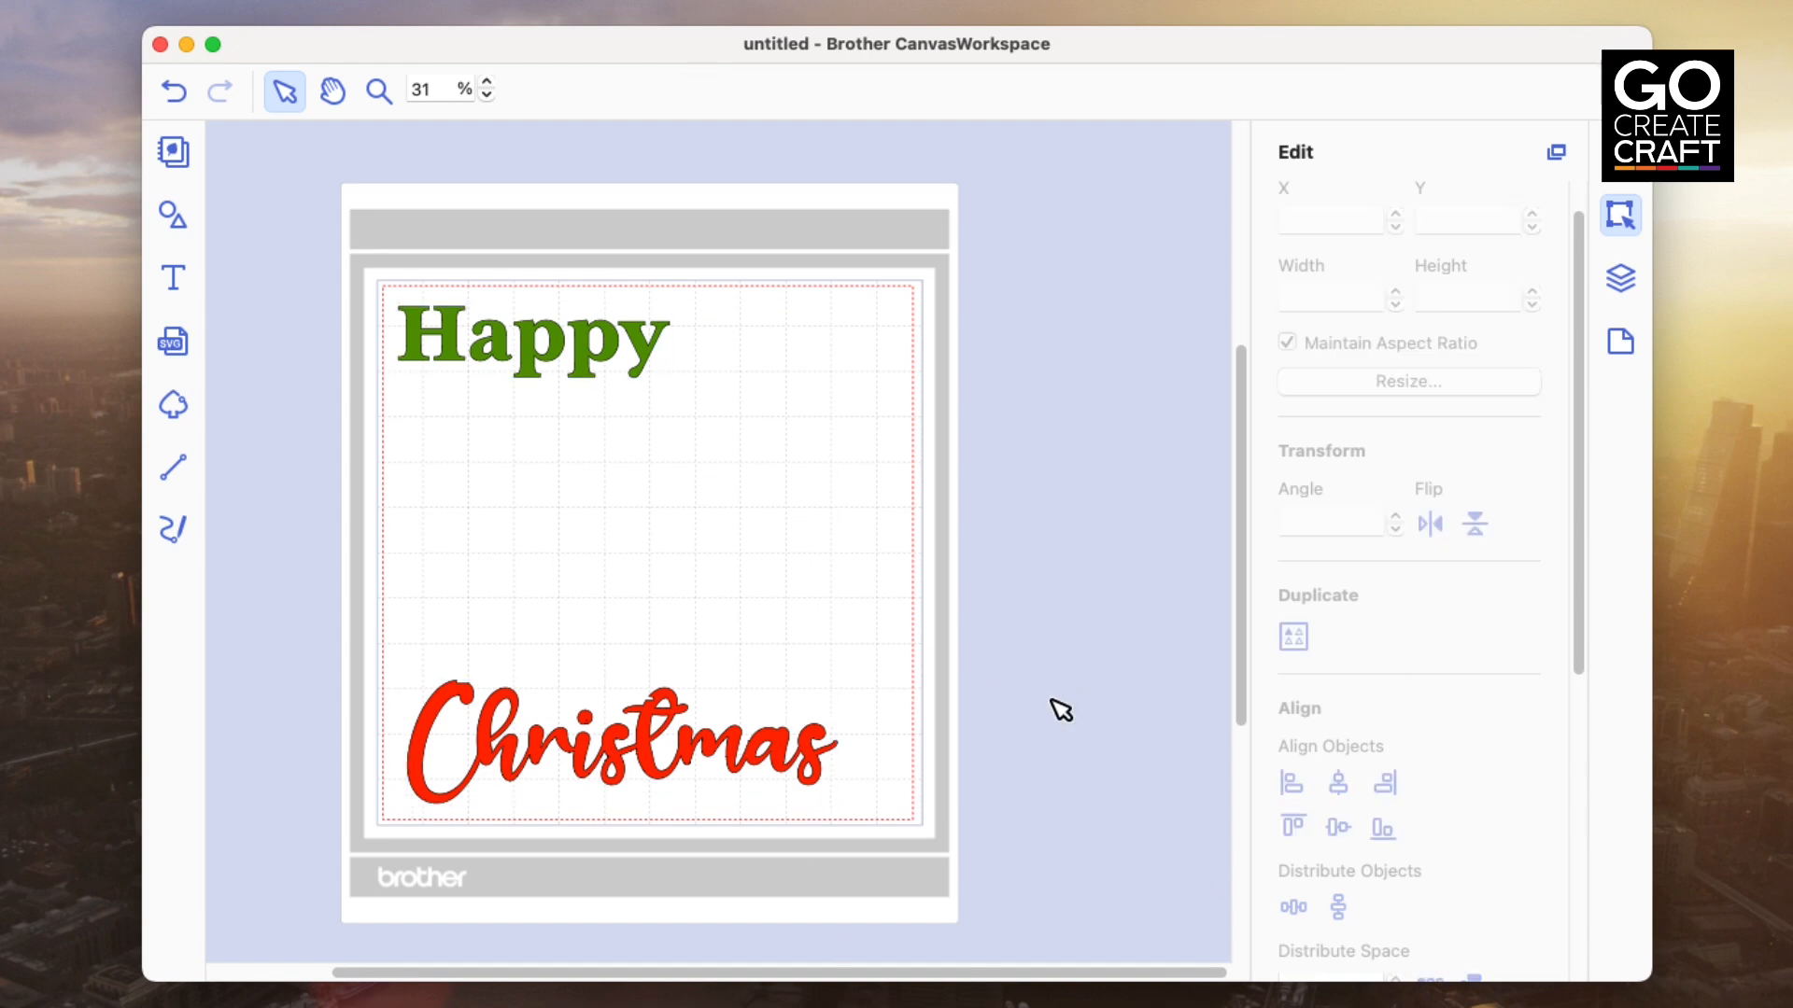